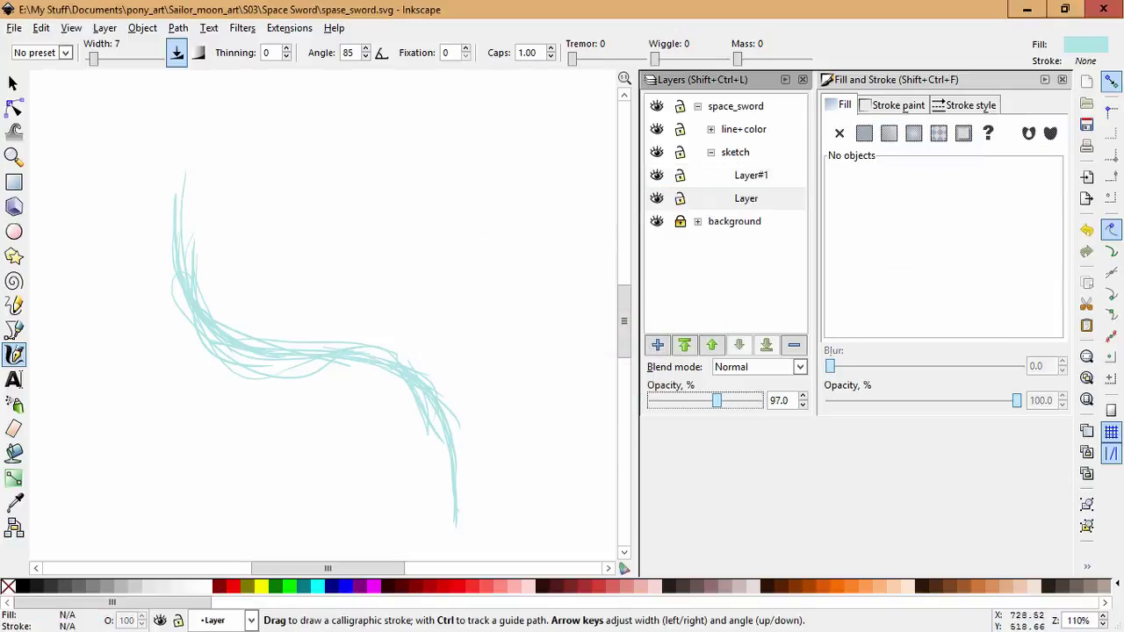
Sketch the two rounded sides of the bulb above the guard curve, tapering them upward into a narrow neck.
{"action": "left_click_drag", "start_coordinate": [268, 219], "coordinate": [264, 360]}
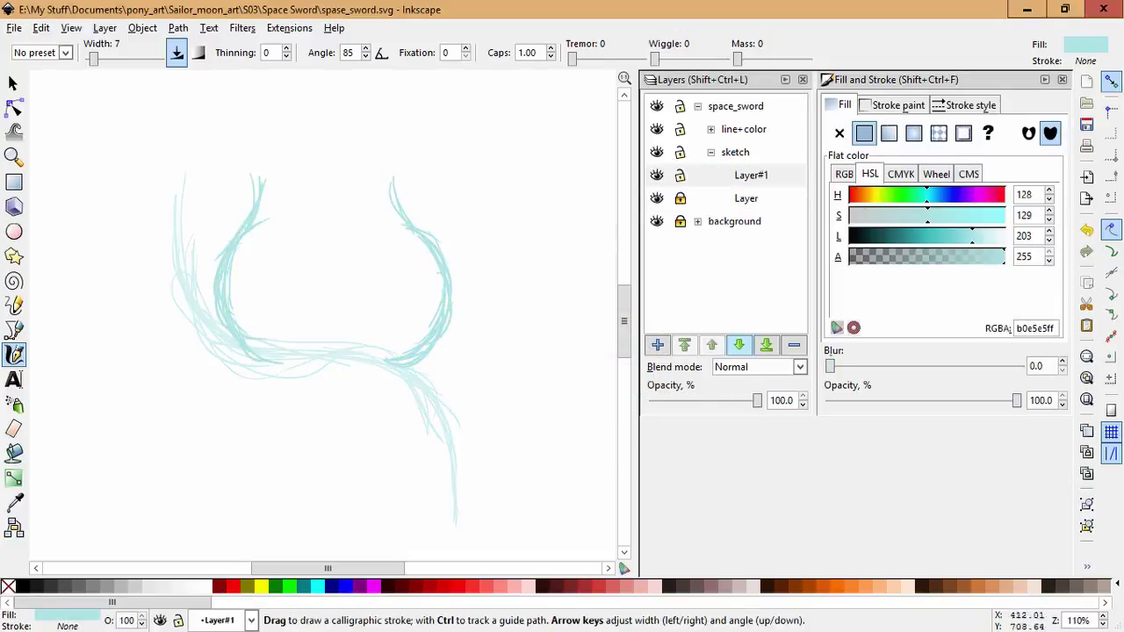
{"action": "scroll", "coordinate": [254, 213], "scroll_direction": "up", "scroll_amount": 3}
{"action": "scroll", "coordinate": [254, 212], "scroll_direction": "right", "scroll_amount": 1}
{"action": "left_click_drag", "start_coordinate": [254, 212], "coordinate": [235, 317]}
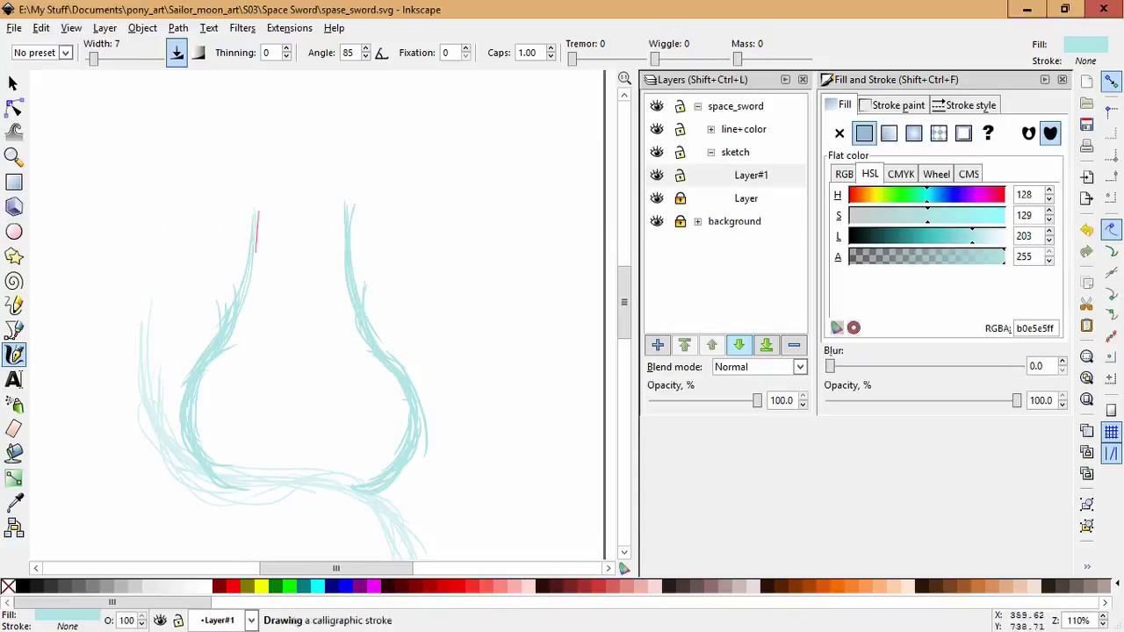
Sketch petal-shaped segments inside the bulb, two long lines along the neck and a rectangular cap at its top.
{"action": "scroll", "coordinate": [308, 307], "scroll_direction": "down", "scroll_amount": 4}
{"action": "scroll", "coordinate": [307, 307], "scroll_direction": "right", "scroll_amount": 1}
{"action": "scroll", "coordinate": [307, 308], "scroll_direction": "up", "scroll_amount": 3}
{"action": "scroll", "coordinate": [308, 308], "scroll_direction": "left", "scroll_amount": 2}
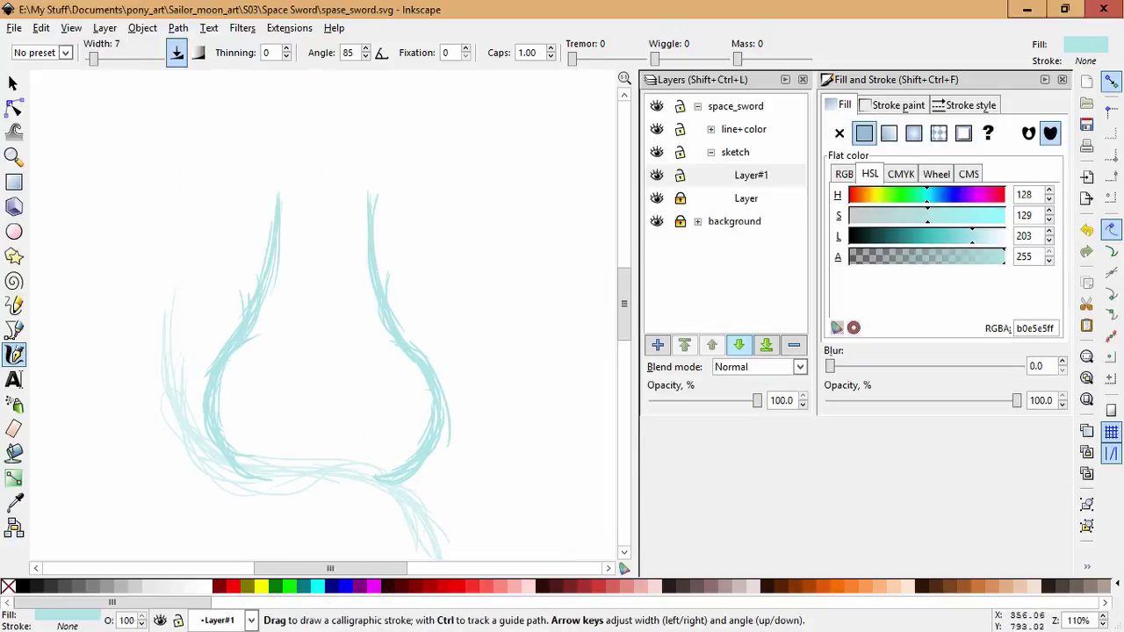
{"action": "left_click_drag", "start_coordinate": [301, 333], "coordinate": [321, 366]}
{"action": "left_click_drag", "start_coordinate": [353, 216], "coordinate": [354, 352]}
{"action": "mouse_move", "coordinate": [266, 417]}
{"action": "left_mouse_down"}
{"action": "mouse_move", "coordinate": [326, 372]}
{"action": "mouse_move", "coordinate": [358, 479]}
{"action": "left_mouse_up"}
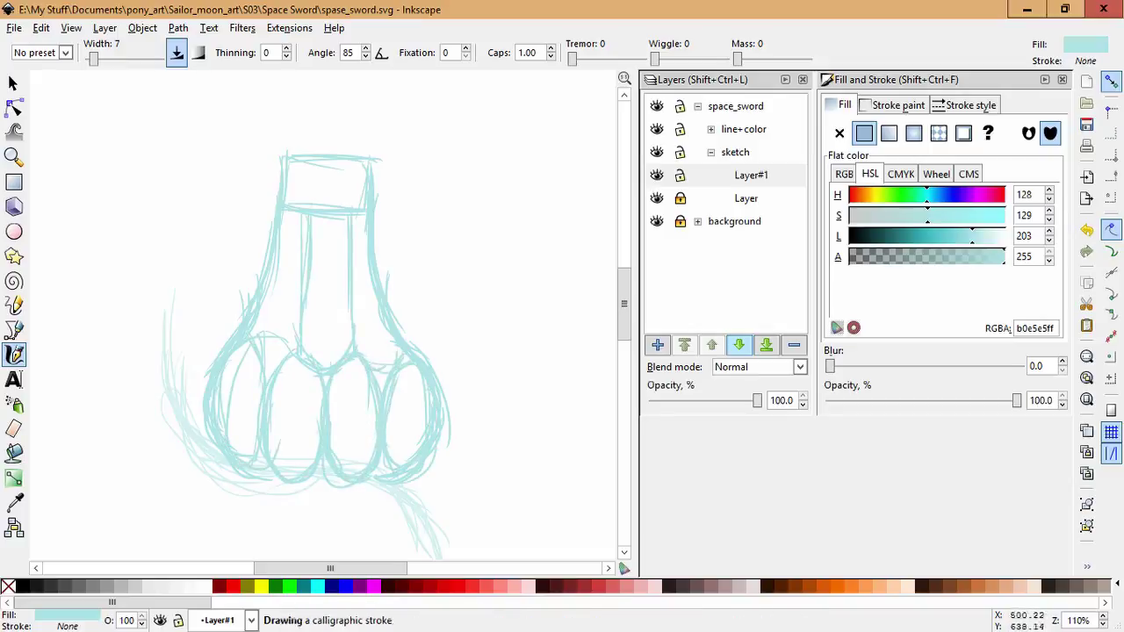
Stretch the handle sketch vertically to lengthen its neck, and sketch an outer lobe on each side of the bulb.
{"action": "key", "text": "s"}
{"action": "key", "text": "ctrl+a"}
{"action": "key", "text": "Escape"}
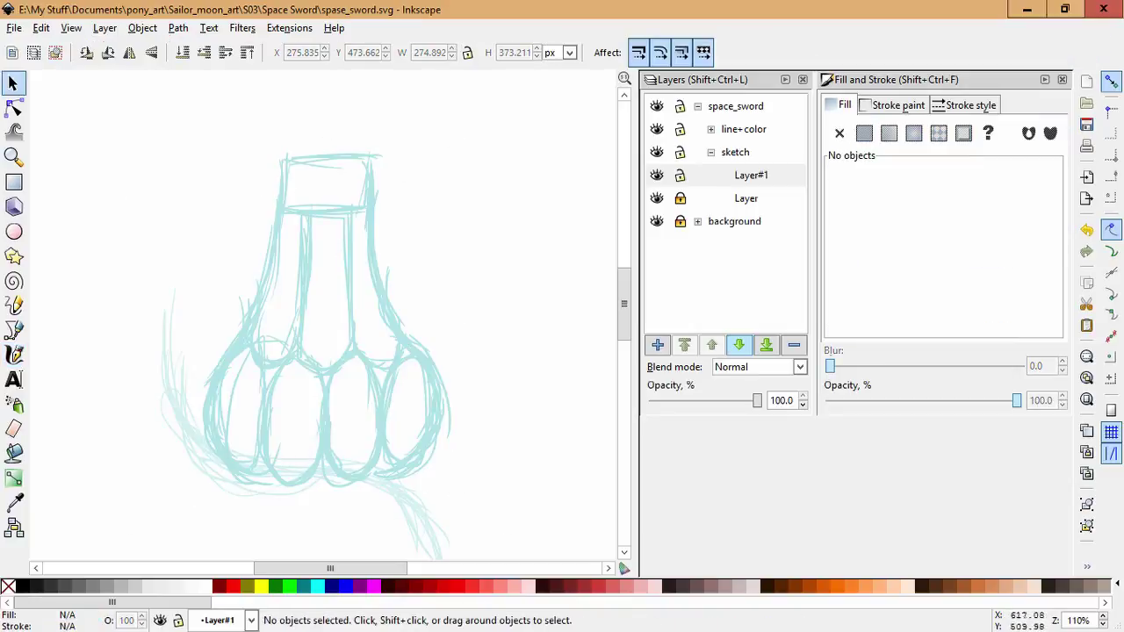
{"action": "key", "text": "ctrl+a"}
{"action": "left_click_drag", "start_coordinate": [336, 430], "coordinate": [336, 503]}
{"action": "scroll", "coordinate": [336, 502], "scroll_direction": "down", "scroll_amount": 3}
{"action": "left_click_drag", "start_coordinate": [238, 472], "coordinate": [497, 522]}
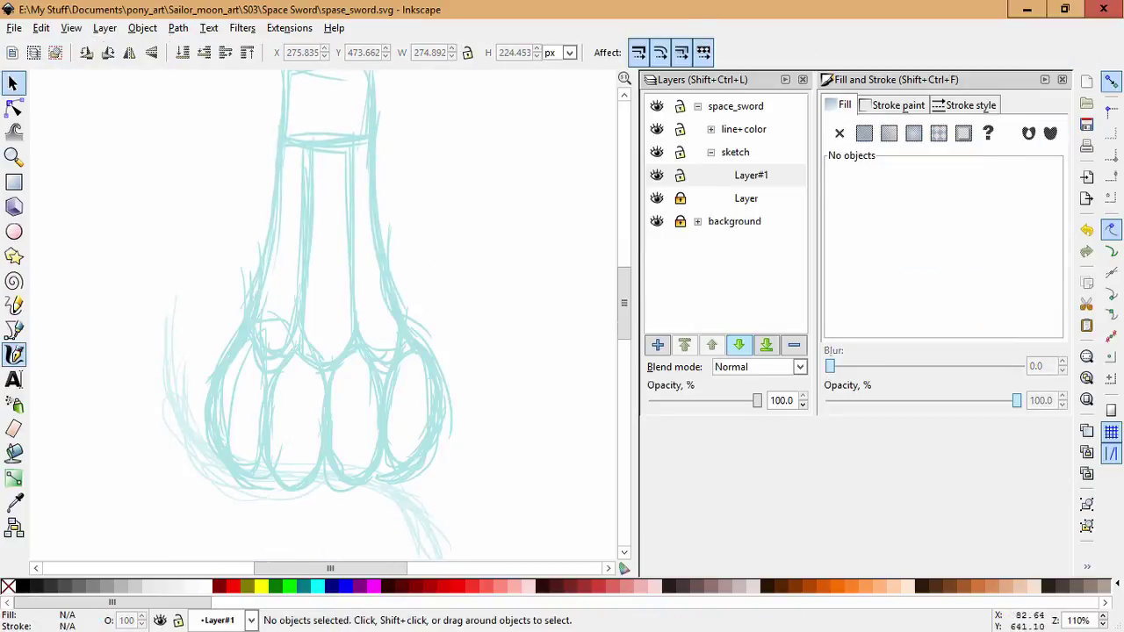
{"action": "key", "text": "c"}
{"action": "left_click_drag", "start_coordinate": [201, 369], "coordinate": [182, 384]}
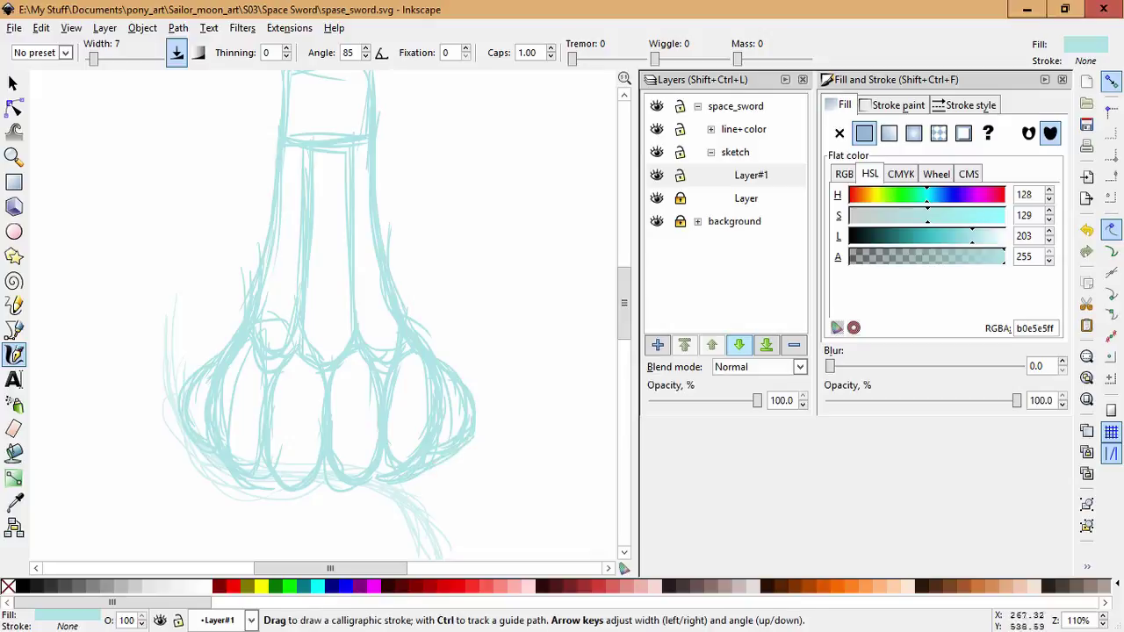
Scale the whole handle sketch down proportionally above the guard's guide curve.
{"action": "key", "text": "minus"}
{"action": "key", "text": "s"}
{"action": "key", "text": "ctrl+a"}
{"action": "left_click_drag", "start_coordinate": [451, 539], "coordinate": [372, 389]}
{"action": "key", "text": "Escape"}
{"action": "left_click_drag", "start_coordinate": [288, 198], "coordinate": [377, 309]}
{"action": "key", "text": "Escape"}
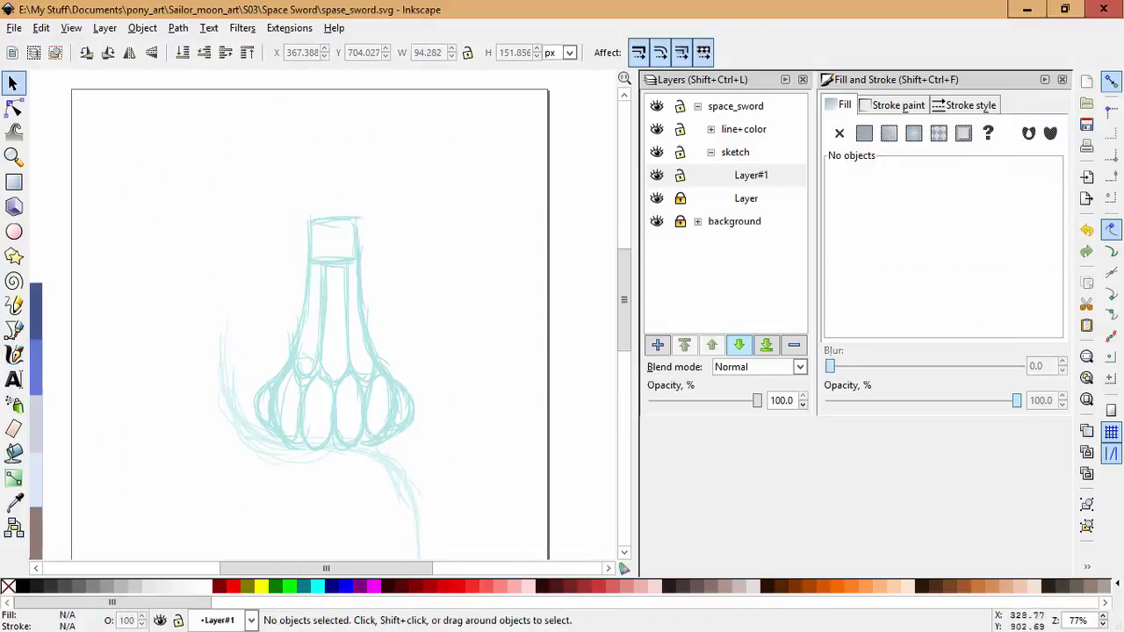
{"action": "left_click_drag", "start_coordinate": [297, 205], "coordinate": [374, 239]}
{"action": "key", "text": "plus"}
{"action": "key", "text": "plus"}
{"action": "key", "text": "plus"}
{"action": "key", "text": "Escape"}
{"action": "key", "text": "minus"}
{"action": "key", "text": "minus"}
{"action": "key", "text": "minus"}
{"action": "key", "text": "minus"}
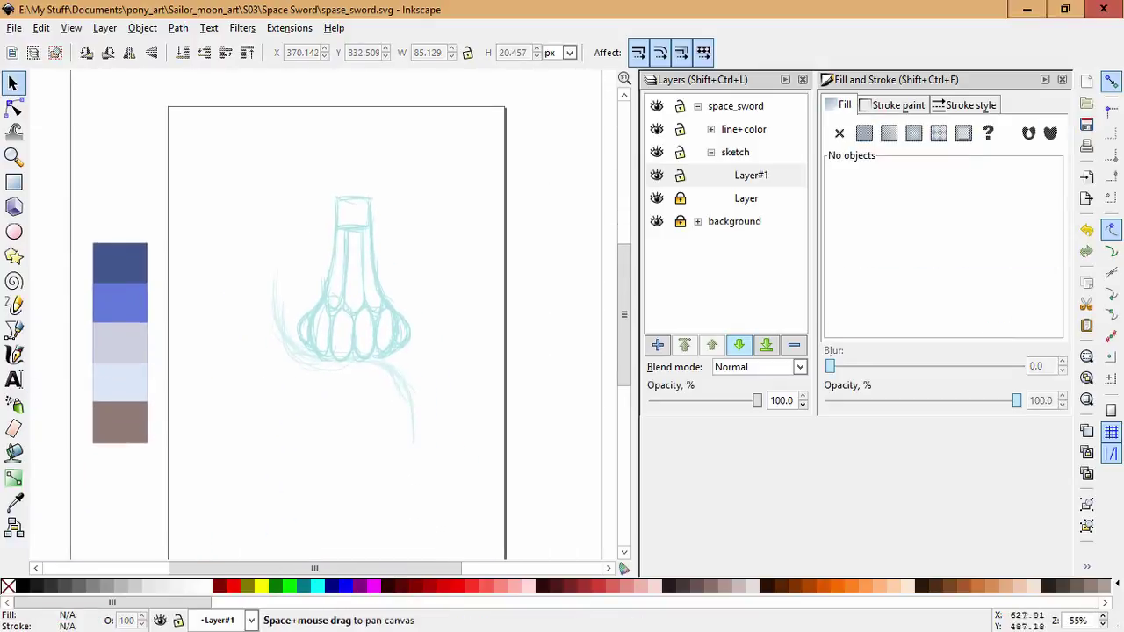
Lock Layer#1, unlock the layer named Layer, and enlarge the guard's S-shaped guide curve to about 375 × 396 px.
{"action": "key", "text": "ctrl+a"}
{"action": "left_click", "coordinate": [680, 174]}
{"action": "left_click", "coordinate": [679, 198]}
{"action": "left_click_drag", "start_coordinate": [191, 268], "coordinate": [191, 269]}
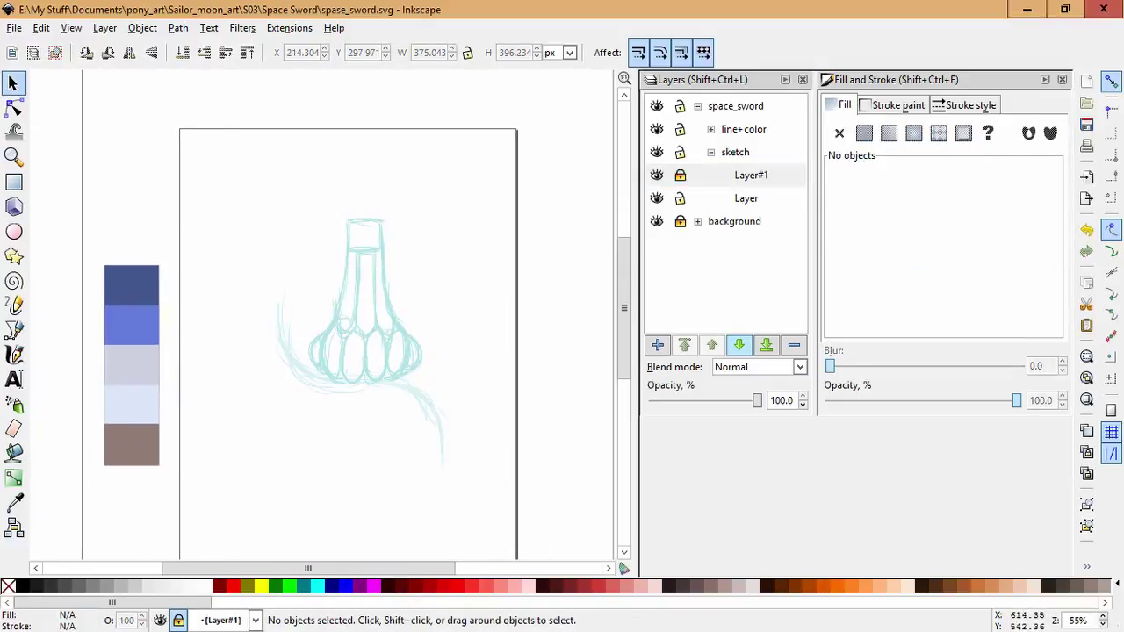
Add a new layer directly below Layer#1, lock the guide curve's layer, and make the new layer active for calligraphic strokes.
{"action": "key", "text": "shift+ctrl+n"}
{"action": "key", "text": "Return"}
{"action": "key", "text": "c"}
{"action": "key", "text": "ctrl+Page_Down"}
{"action": "key", "text": "plus"}
{"action": "key", "text": "plus"}
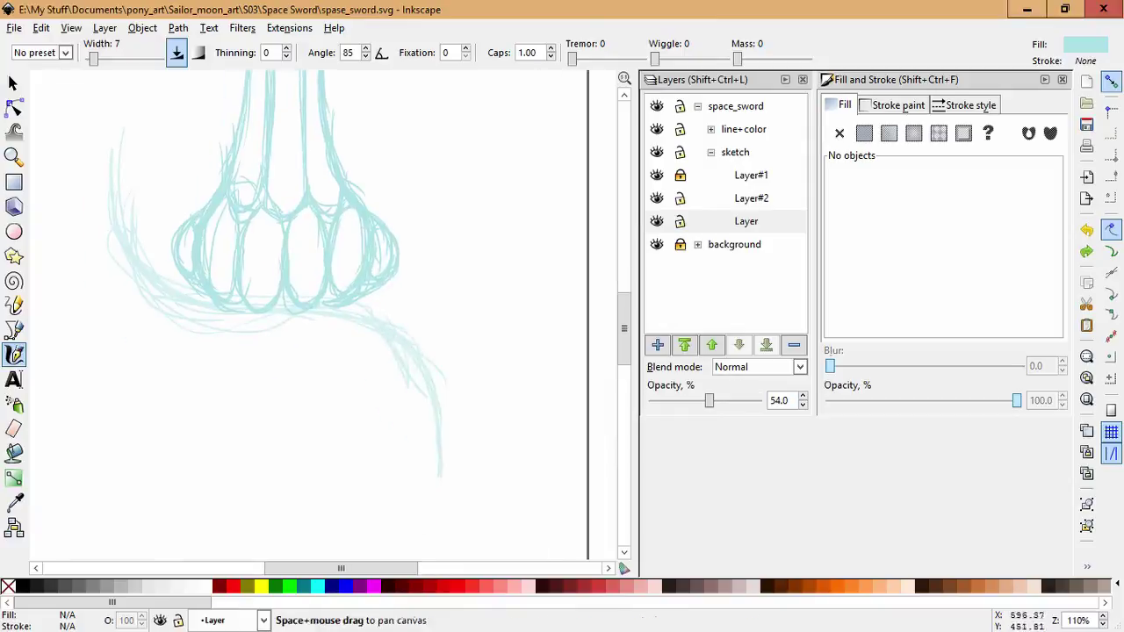
{"action": "scroll", "coordinate": [316, 316], "scroll_direction": "up", "scroll_amount": 3}
{"action": "left_click", "coordinate": [679, 220]}
{"action": "left_click", "coordinate": [751, 197]}
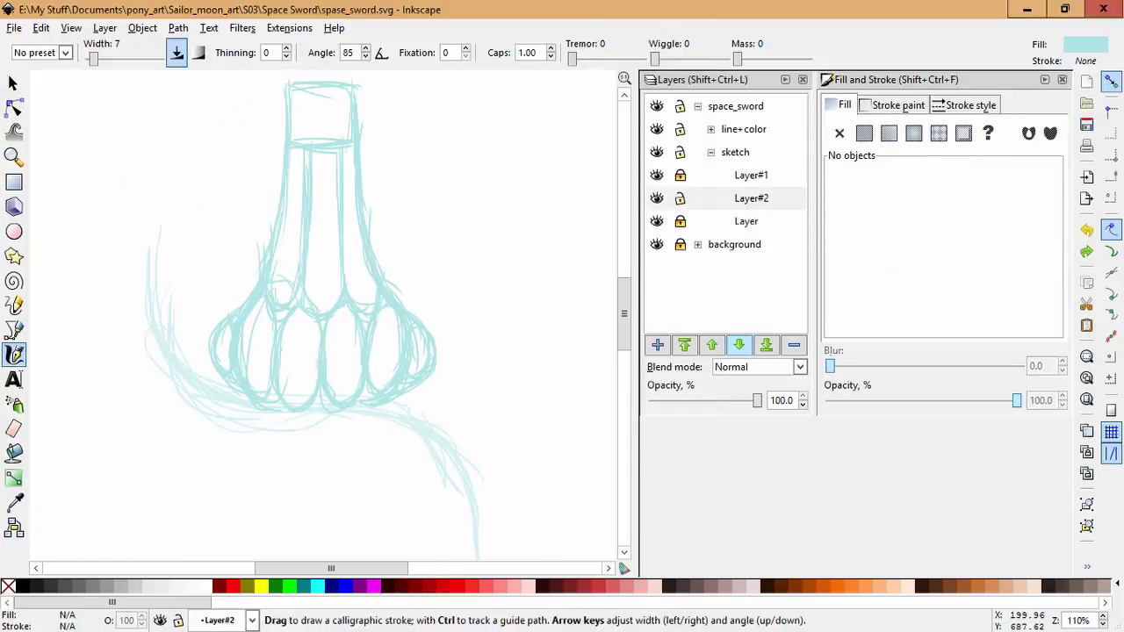
Sketch the left arm of the guard along the guide curve, ending in a small curl at its upper tip.
{"action": "left_click_drag", "start_coordinate": [137, 223], "coordinate": [163, 260]}
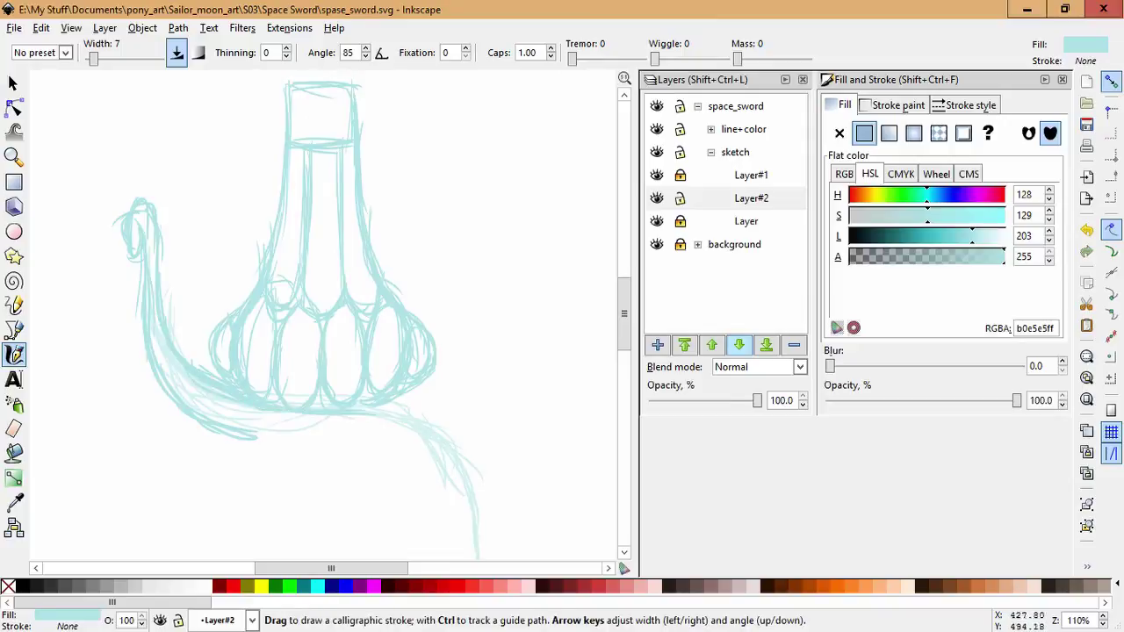
{"action": "scroll", "coordinate": [325, 316], "scroll_direction": "down", "scroll_amount": 3}
{"action": "key", "text": "Escape"}
{"action": "scroll", "coordinate": [324, 316], "scroll_direction": "left", "scroll_amount": 4}
{"action": "scroll", "coordinate": [325, 316], "scroll_direction": "up", "scroll_amount": 3}
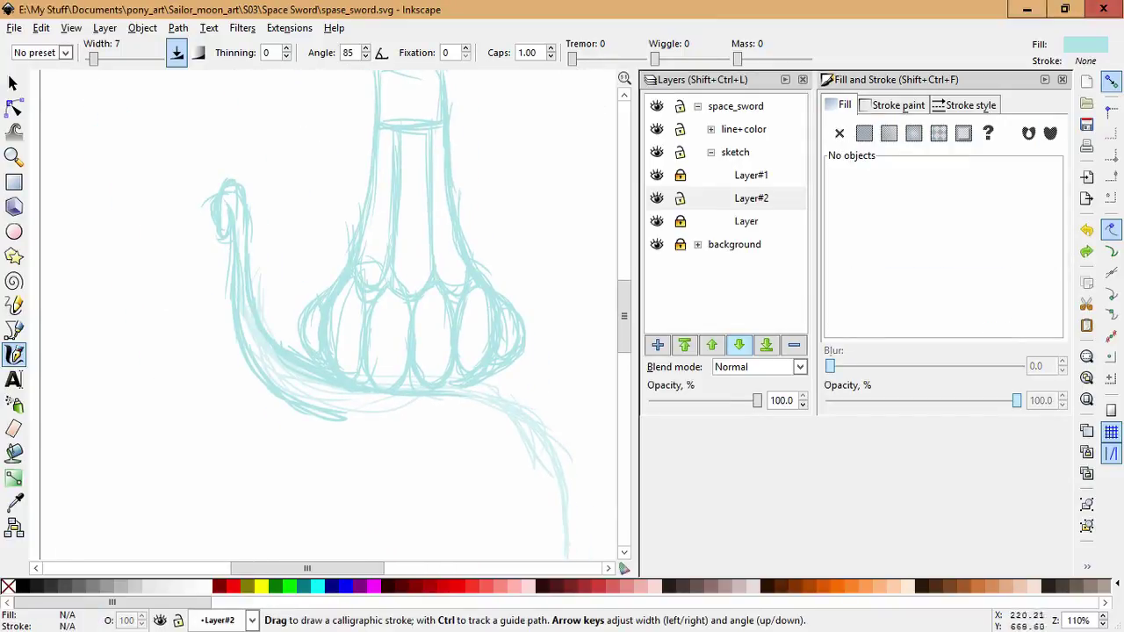
{"action": "left_click_drag", "start_coordinate": [235, 308], "coordinate": [247, 326]}
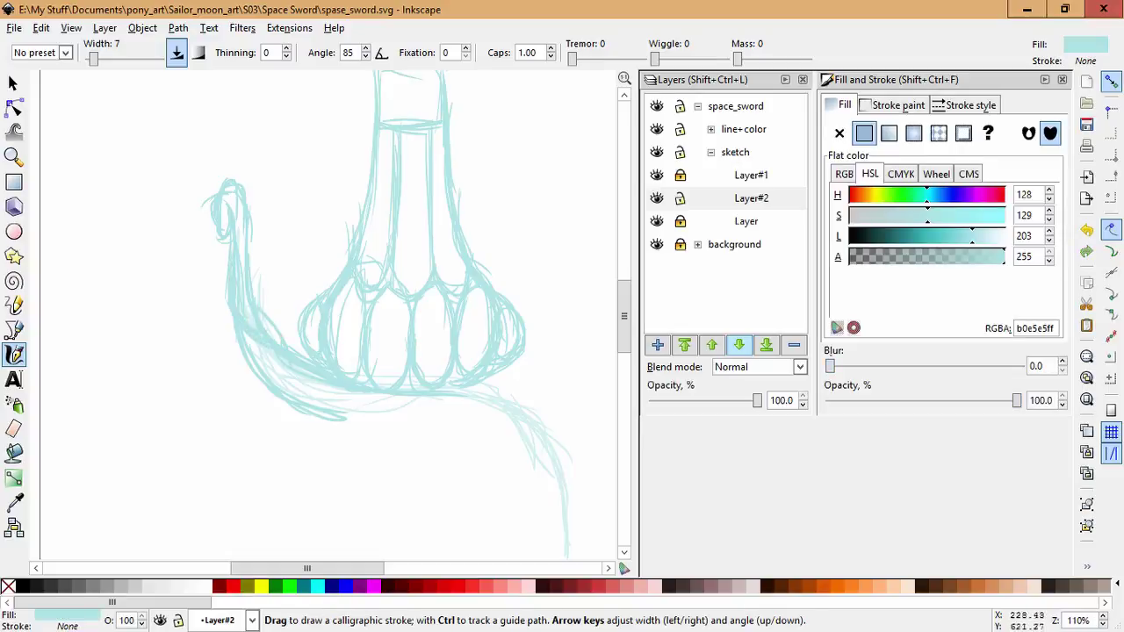
Try to form the right guard arm from a rotated copy of the left arm's strokes.
{"action": "key", "text": "s"}
{"action": "left_click_drag", "start_coordinate": [150, 138], "coordinate": [446, 484]}
{"action": "left_click_drag", "start_coordinate": [311, 180], "coordinate": [474, 417]}
{"action": "key", "text": "Escape"}
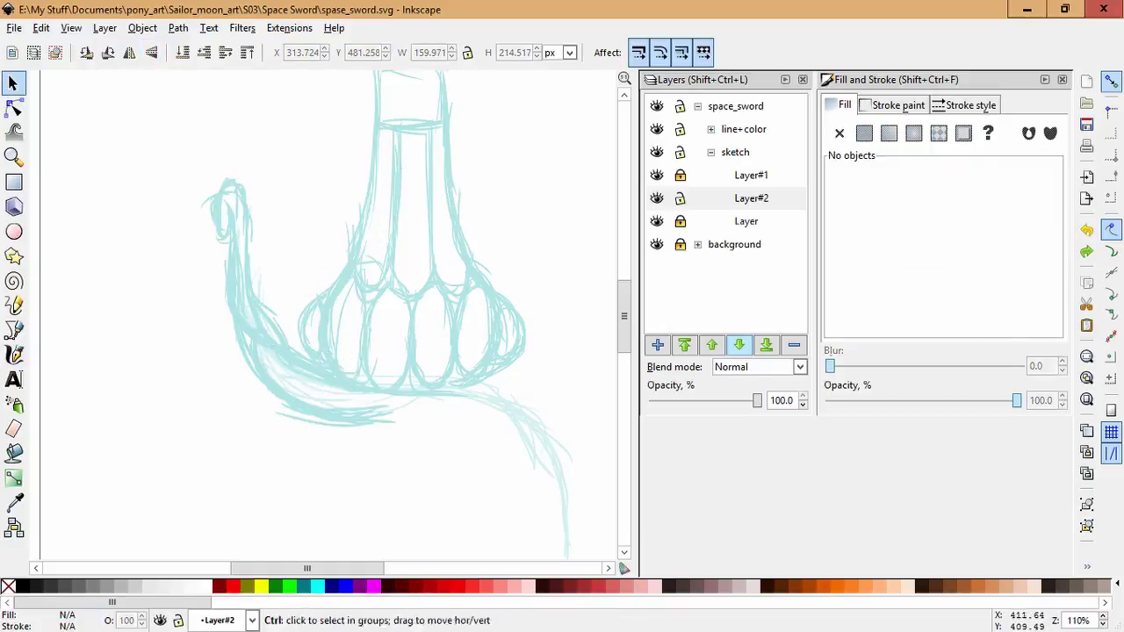
{"action": "key", "text": "ctrl+a"}
{"action": "key", "text": "Escape"}
{"action": "scroll", "coordinate": [334, 316], "scroll_direction": "right", "scroll_amount": 3}
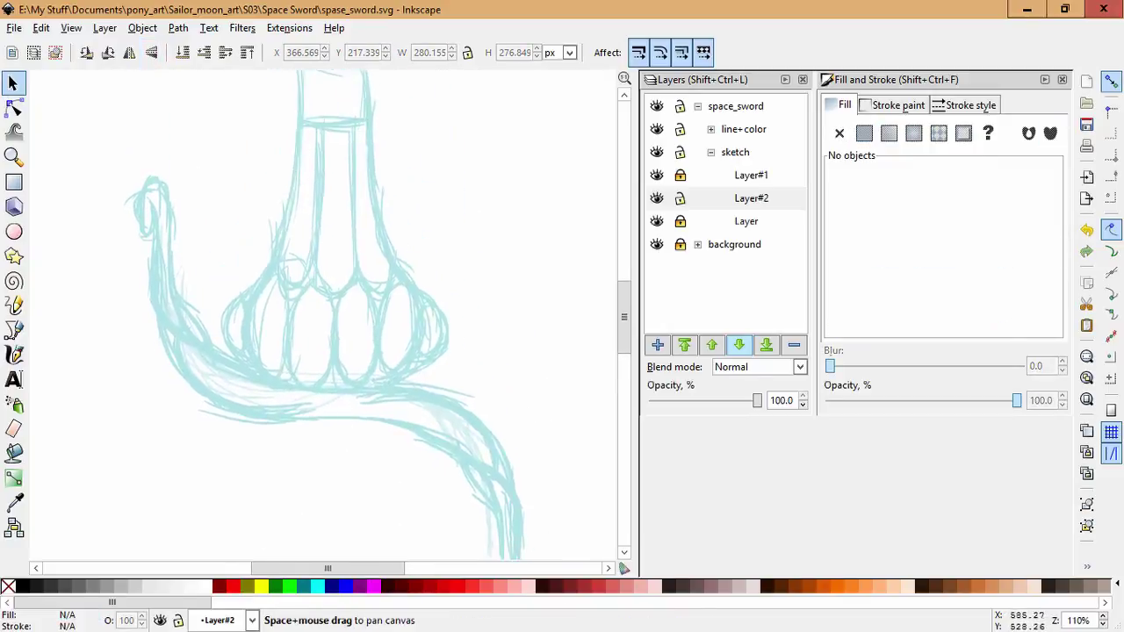
{"action": "scroll", "coordinate": [334, 316], "scroll_direction": "down", "scroll_amount": 3}
{"action": "key", "text": "Escape"}
{"action": "key", "text": "ctrl+z"}
{"action": "key", "text": "ctrl+z"}
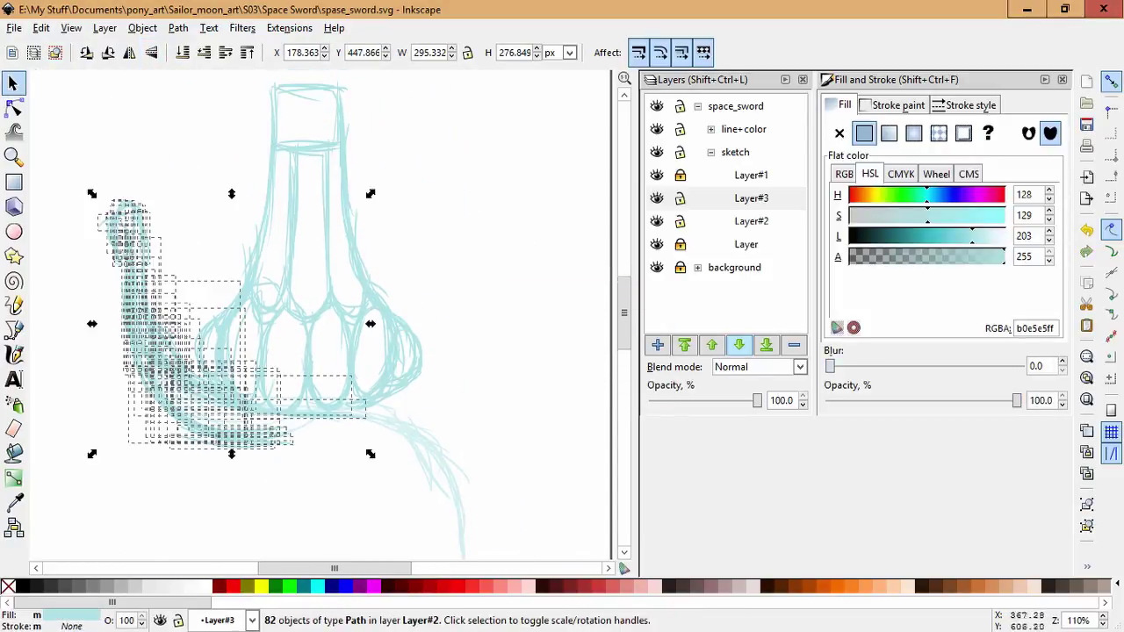
Place a rotated copy of the left arm's strokes on Layer#3 as the right guard arm, and lock that layer.
{"action": "key", "text": "Escape"}
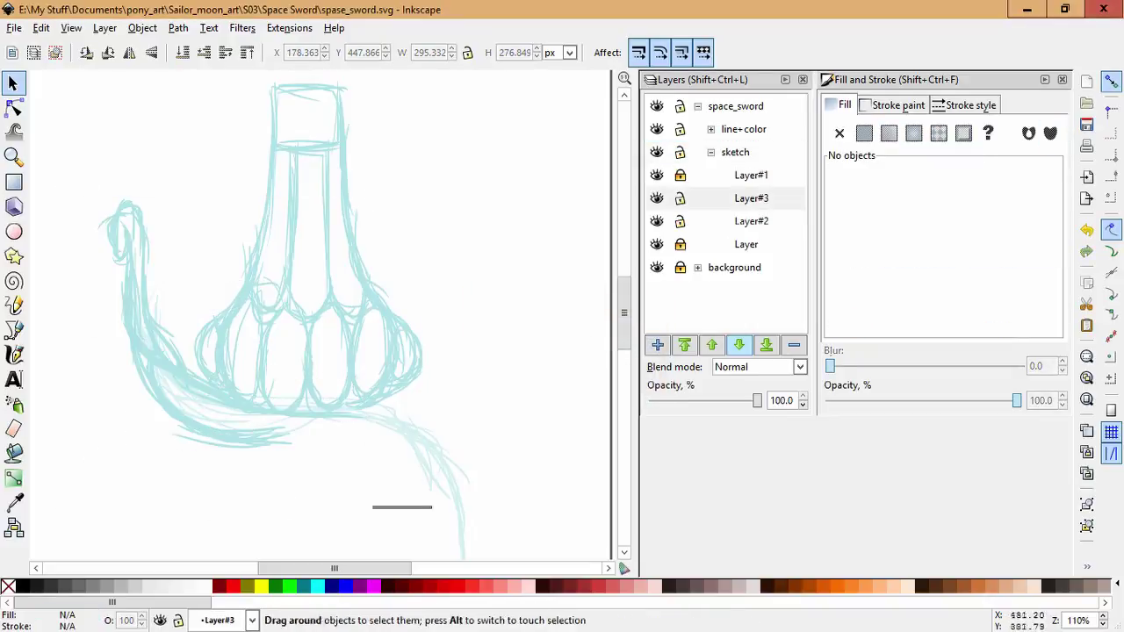
{"action": "key", "text": "ctrl+a"}
{"action": "key", "text": "shift+Page_Up"}
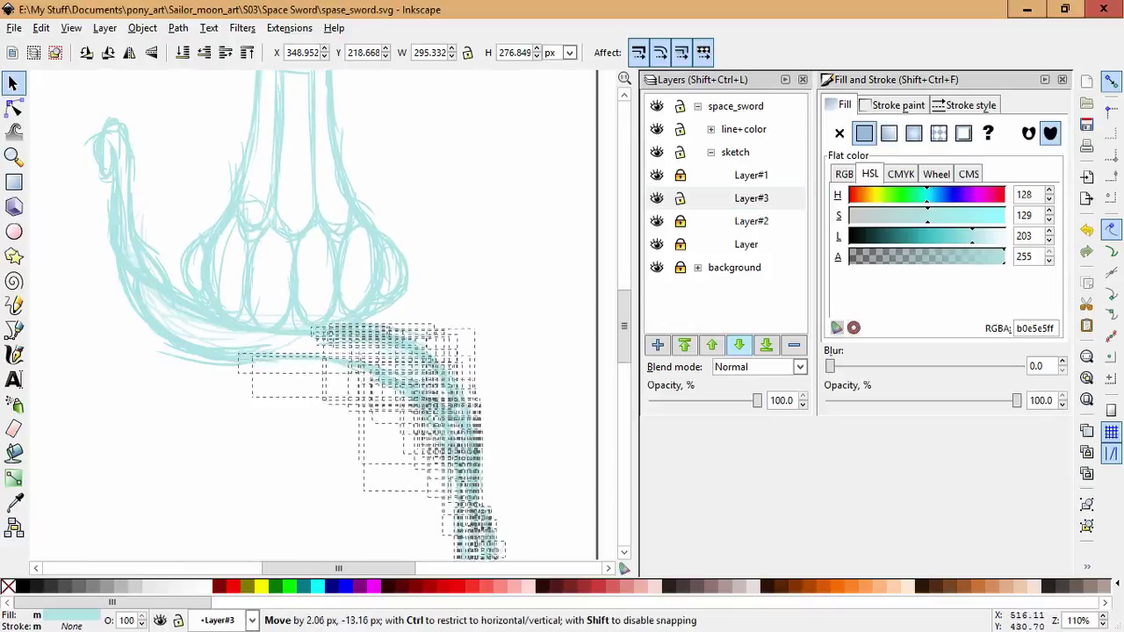
{"action": "key", "text": "Escape"}
{"action": "left_click", "coordinate": [679, 197]}
{"action": "key", "text": "minus"}
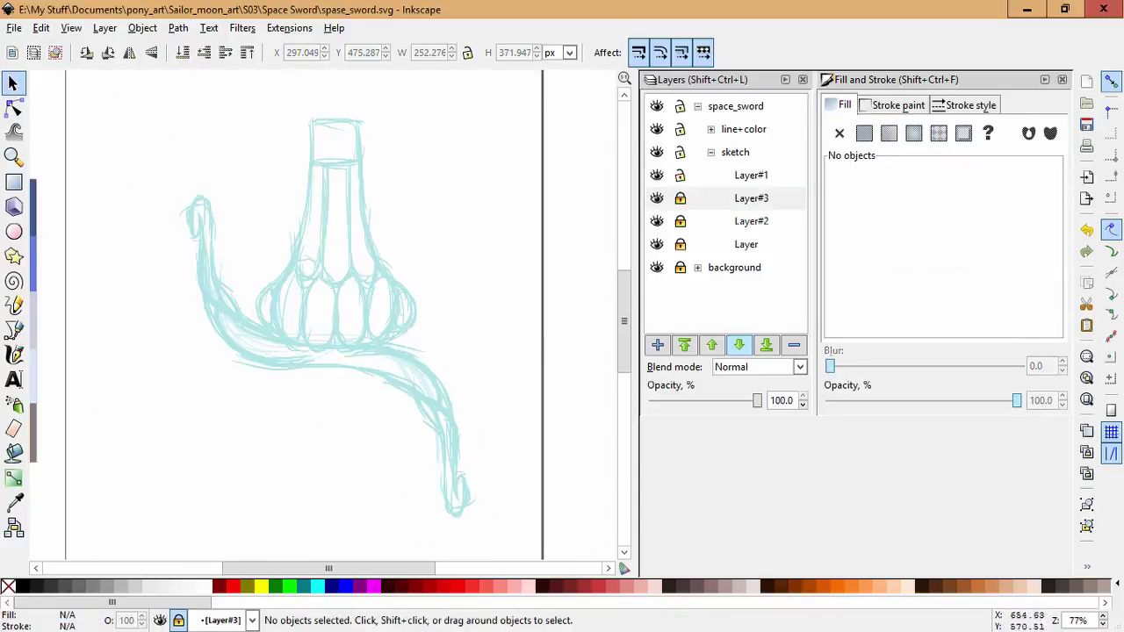
Add a new layer above the other sketch layers and sketch the curved outline of the blade below the guard.
{"action": "left_click", "coordinate": [751, 198]}
{"action": "left_click", "coordinate": [657, 344]}
{"action": "key", "text": "Return"}
{"action": "key", "text": "c"}
{"action": "scroll", "coordinate": [290, 308], "scroll_direction": "down", "scroll_amount": 3}
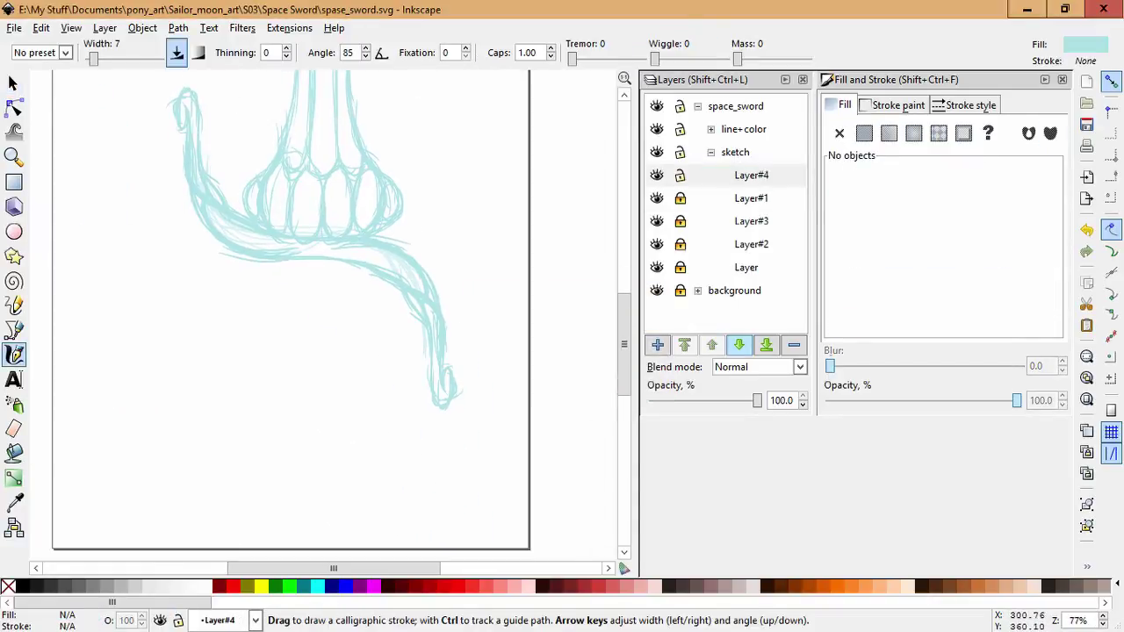
{"action": "mouse_move", "coordinate": [288, 262]}
{"action": "left_mouse_down"}
{"action": "mouse_move", "coordinate": [262, 483]}
{"action": "mouse_move", "coordinate": [312, 543]}
{"action": "left_mouse_up"}
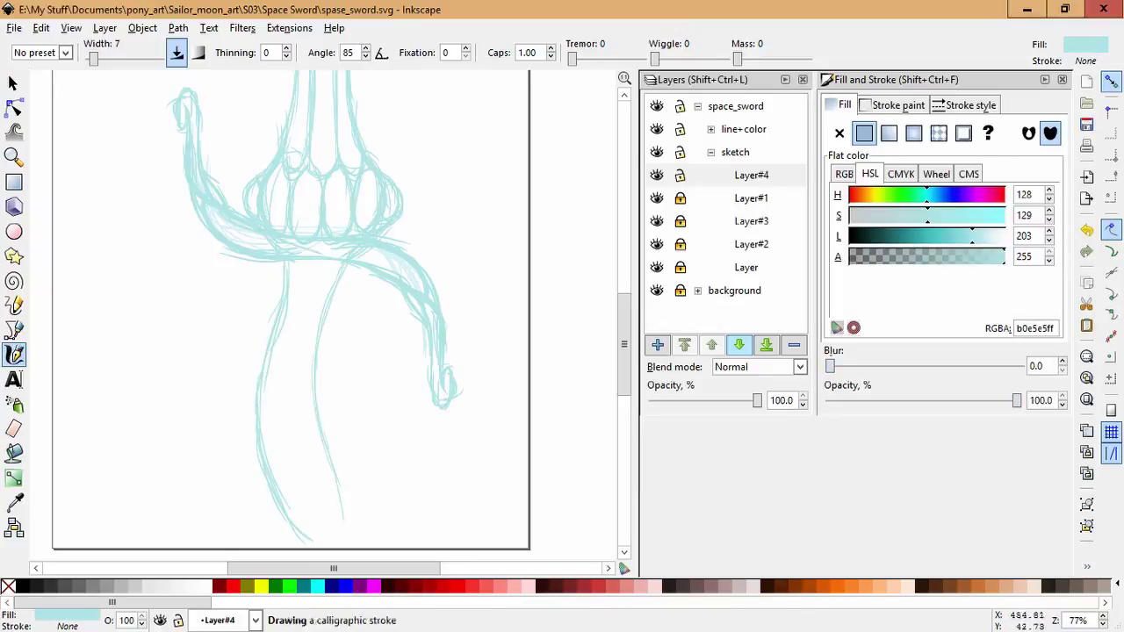
Rescale the blade sketch to be narrower and longer, about 131 px wide and 686 px tall.
{"action": "key", "text": "s"}
{"action": "key", "text": "ctrl+a"}
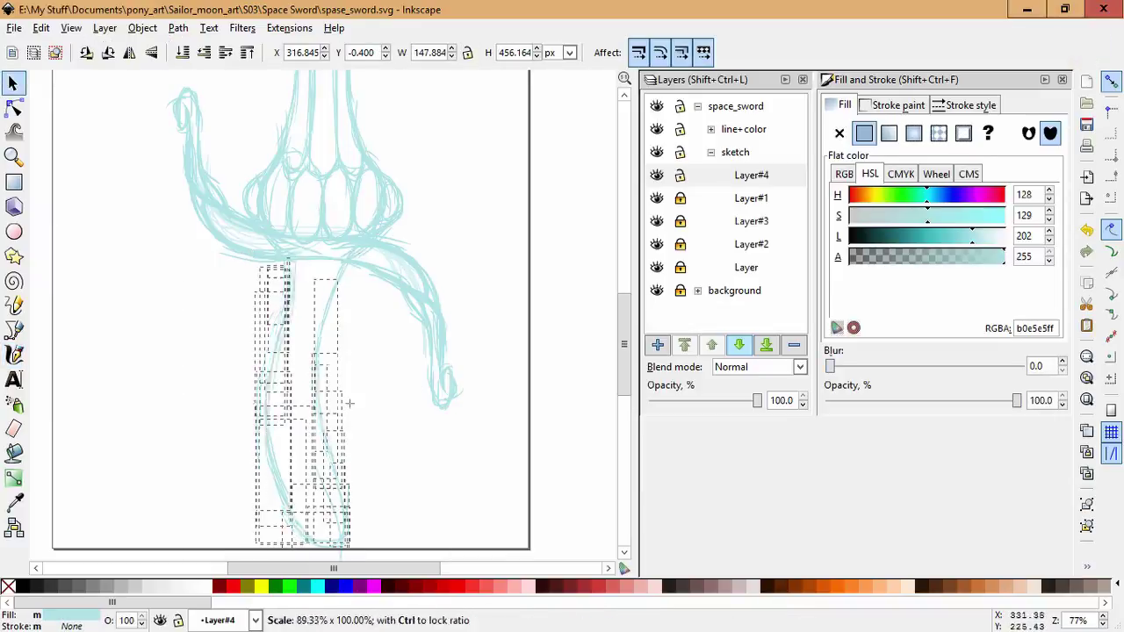
{"action": "left_click_drag", "start_coordinate": [338, 439], "coordinate": [342, 439]}
{"action": "key", "text": "Escape"}
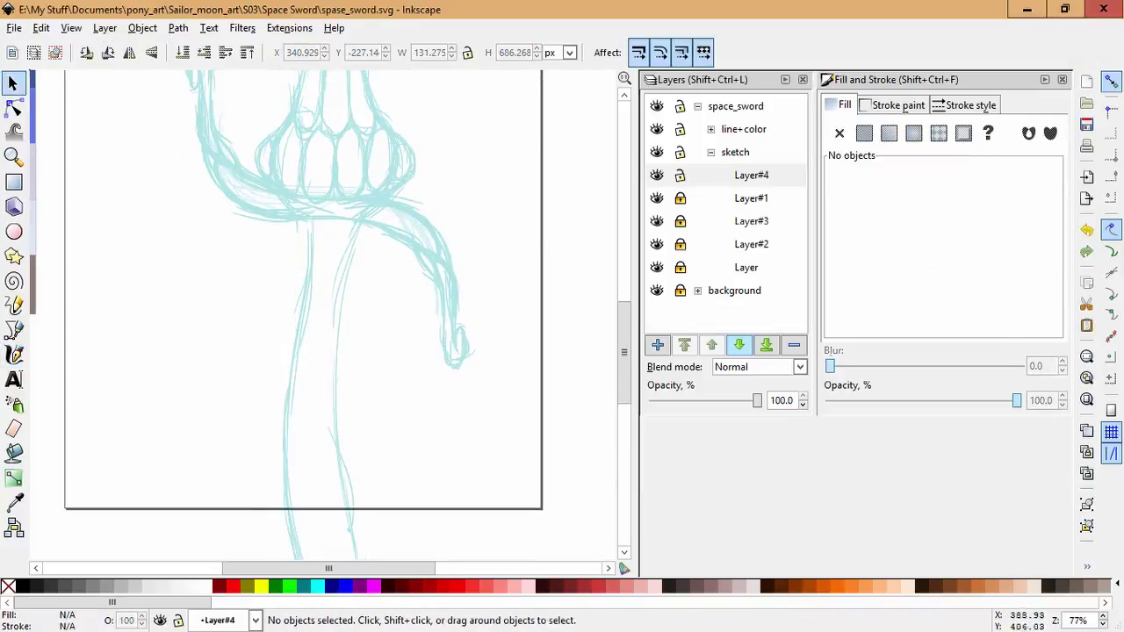
Sketch the blade's lower tip with a small inner loop, redoing its outline, and reinforce the blade's long edges.
{"action": "key", "text": "c"}
{"action": "left_click_drag", "start_coordinate": [365, 522], "coordinate": [330, 340]}
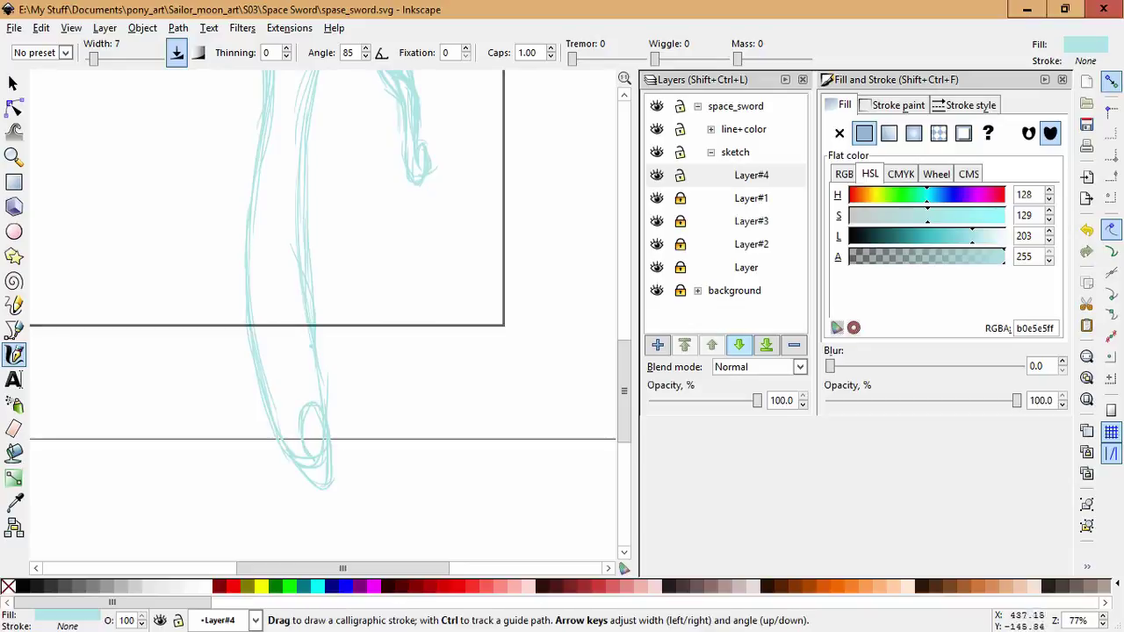
{"action": "key", "text": "ctrl+z"}
{"action": "left_click_drag", "start_coordinate": [318, 400], "coordinate": [279, 488]}
{"action": "mouse_move", "coordinate": [321, 368]}
{"action": "left_mouse_down"}
{"action": "mouse_move", "coordinate": [309, 462]}
{"action": "mouse_move", "coordinate": [317, 531]}
{"action": "left_mouse_up"}
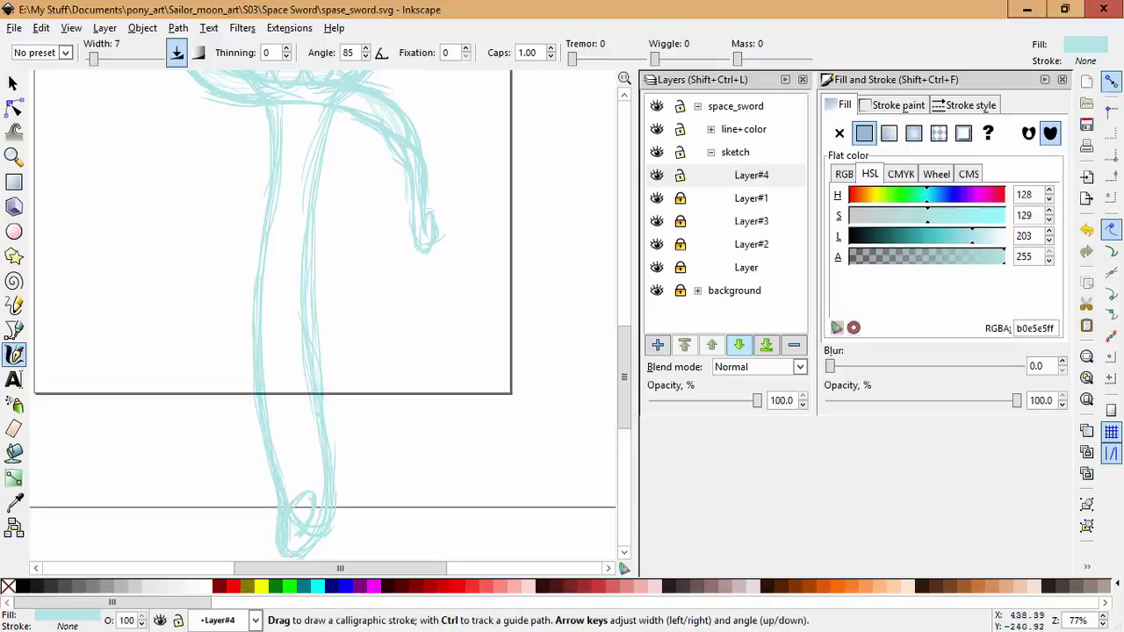
Redraw the middle of the blade's left edge and sketch diagonal strokes across the blade.
{"action": "mouse_move", "coordinate": [276, 193]}
{"action": "left_mouse_down"}
{"action": "mouse_move", "coordinate": [255, 307]}
{"action": "mouse_move", "coordinate": [268, 483]}
{"action": "left_mouse_up"}
{"action": "left_click_drag", "start_coordinate": [272, 262], "coordinate": [261, 299]}
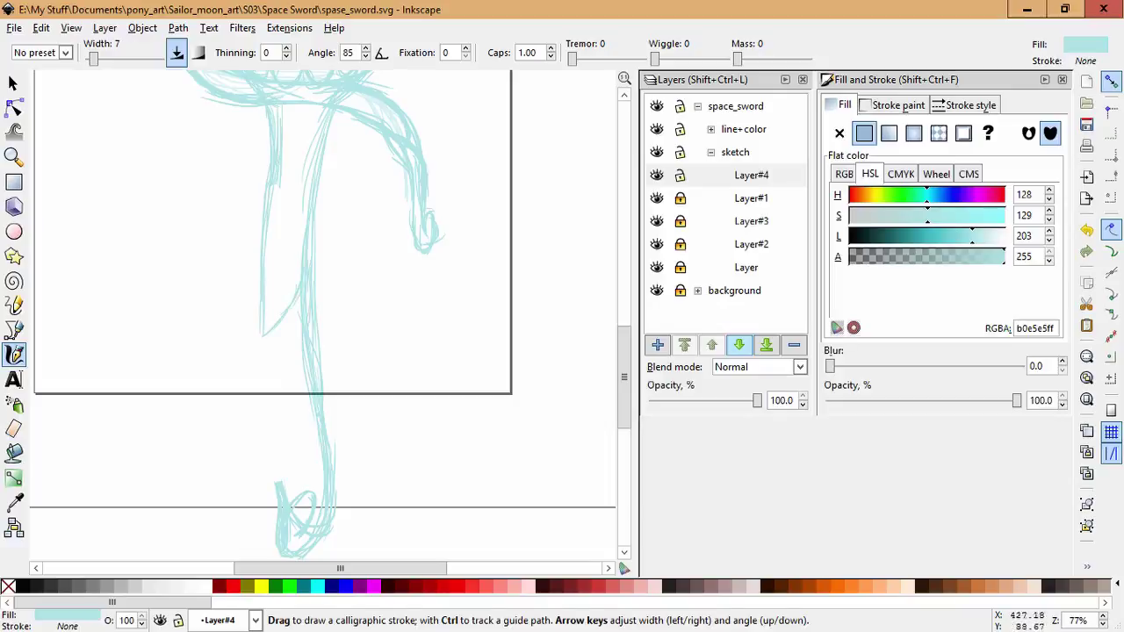
{"action": "left_click_drag", "start_coordinate": [289, 338], "coordinate": [253, 386]}
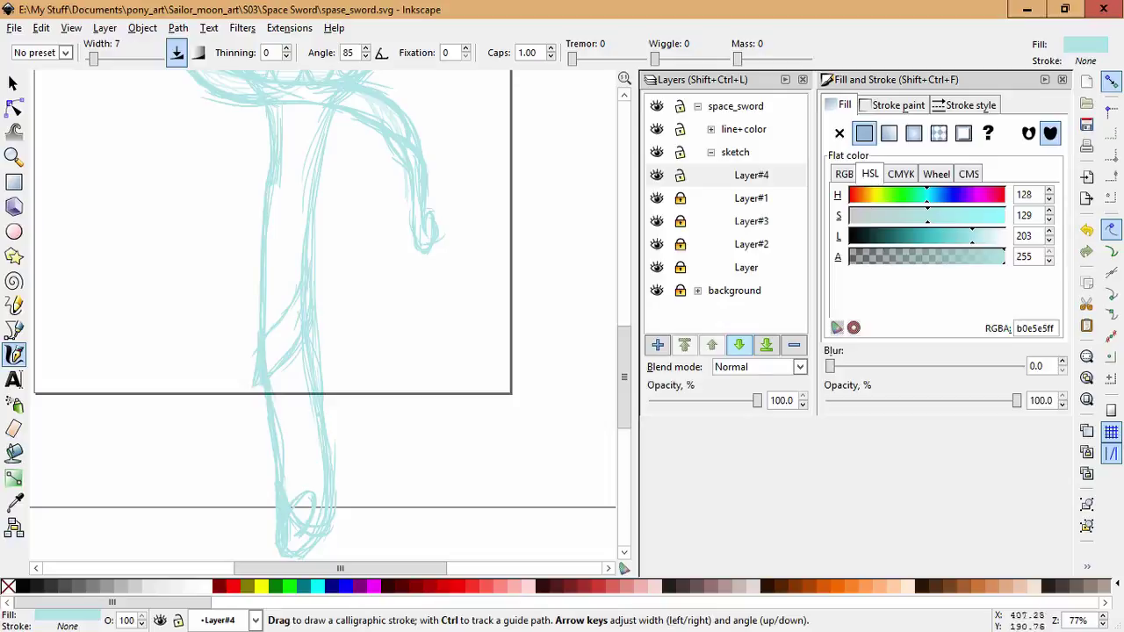
Shift the diagonal strokes slightly up the blade and clear the stray stroke to the left of it.
{"action": "key", "text": "space"}
{"action": "key", "text": "Escape"}
{"action": "left_click_drag", "start_coordinate": [209, 276], "coordinate": [355, 358]}
{"action": "mouse_move", "coordinate": [175, 240]}
{"action": "left_mouse_down"}
{"action": "mouse_move", "coordinate": [334, 401]}
{"action": "mouse_move", "coordinate": [298, 356]}
{"action": "left_mouse_up"}
{"action": "left_click", "coordinate": [123, 307]}
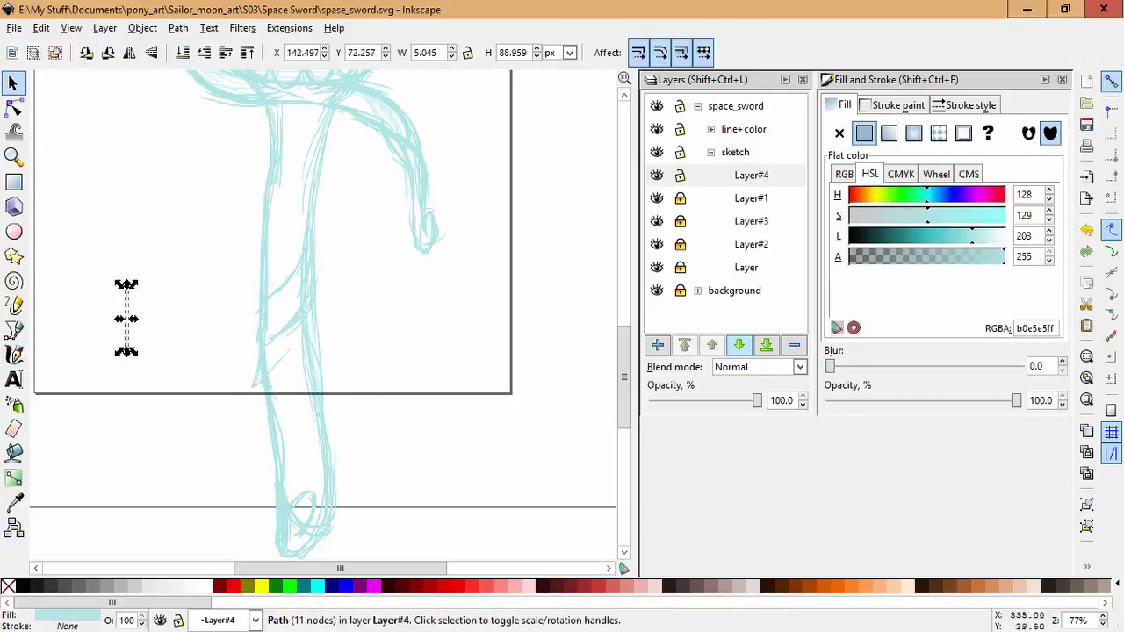
{"action": "key", "text": "Escape"}
{"action": "key", "text": "space"}
Sketch a broader rounded tip around the lower end of the blade.
{"action": "scroll", "coordinate": [351, 349], "scroll_direction": "up", "scroll_amount": 3}
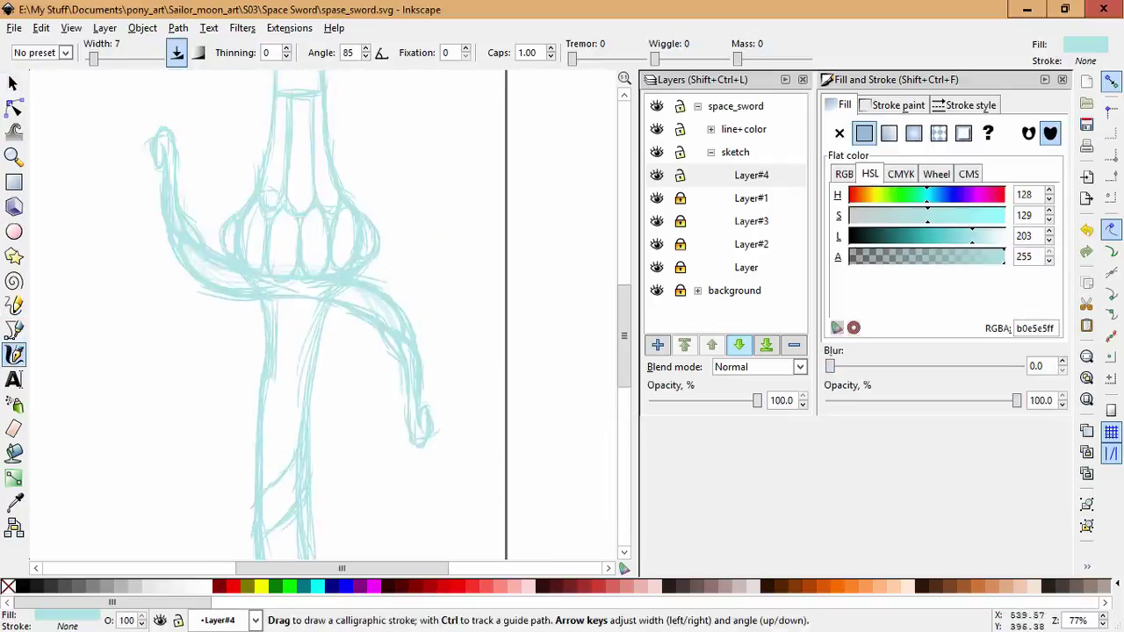
{"action": "scroll", "coordinate": [351, 348], "scroll_direction": "down", "scroll_amount": 3}
{"action": "scroll", "coordinate": [351, 349], "scroll_direction": "up", "scroll_amount": 2}
{"action": "scroll", "coordinate": [351, 348], "scroll_direction": "up", "scroll_amount": 1}
{"action": "mouse_move", "coordinate": [282, 466]}
{"action": "left_mouse_down"}
{"action": "mouse_move", "coordinate": [261, 477]}
{"action": "mouse_move", "coordinate": [246, 458]}
{"action": "left_mouse_up"}
{"action": "key", "text": "space"}
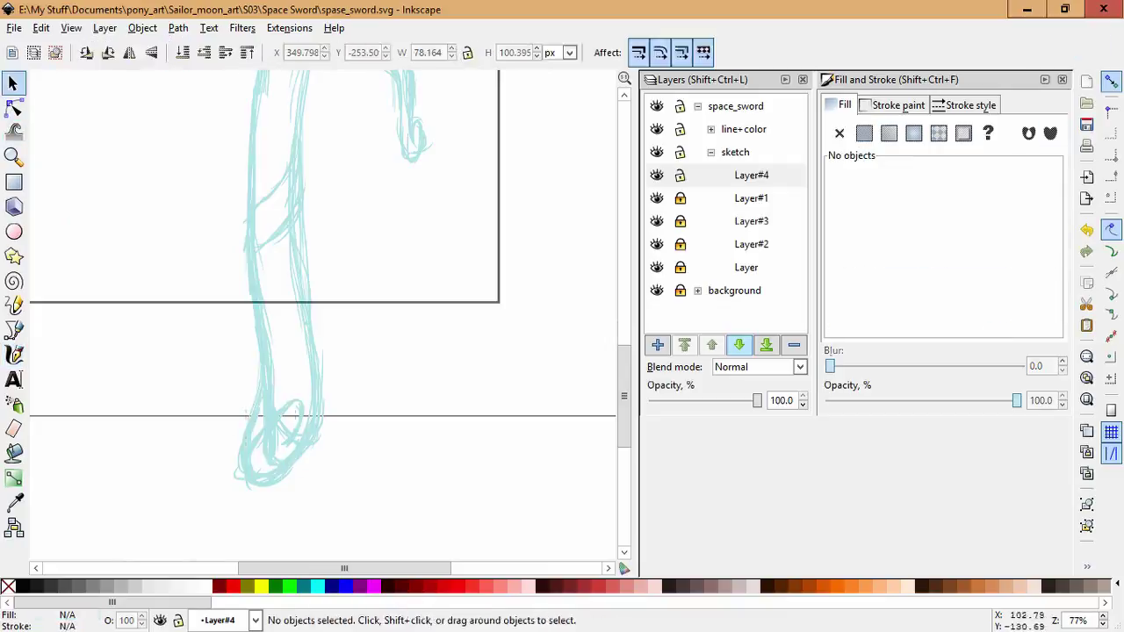
Erase the sketched tip strokes and inner loop at the lower end of the blade.
{"action": "key", "text": "shift+e"}
{"action": "left_click_drag", "start_coordinate": [299, 395], "coordinate": [254, 474]}
{"action": "left_click_drag", "start_coordinate": [263, 413], "coordinate": [275, 368]}
{"action": "left_click_drag", "start_coordinate": [316, 413], "coordinate": [210, 484]}
Redraw the blade's lower end as a bulging outline that narrows to a point.
{"action": "key", "text": "c"}
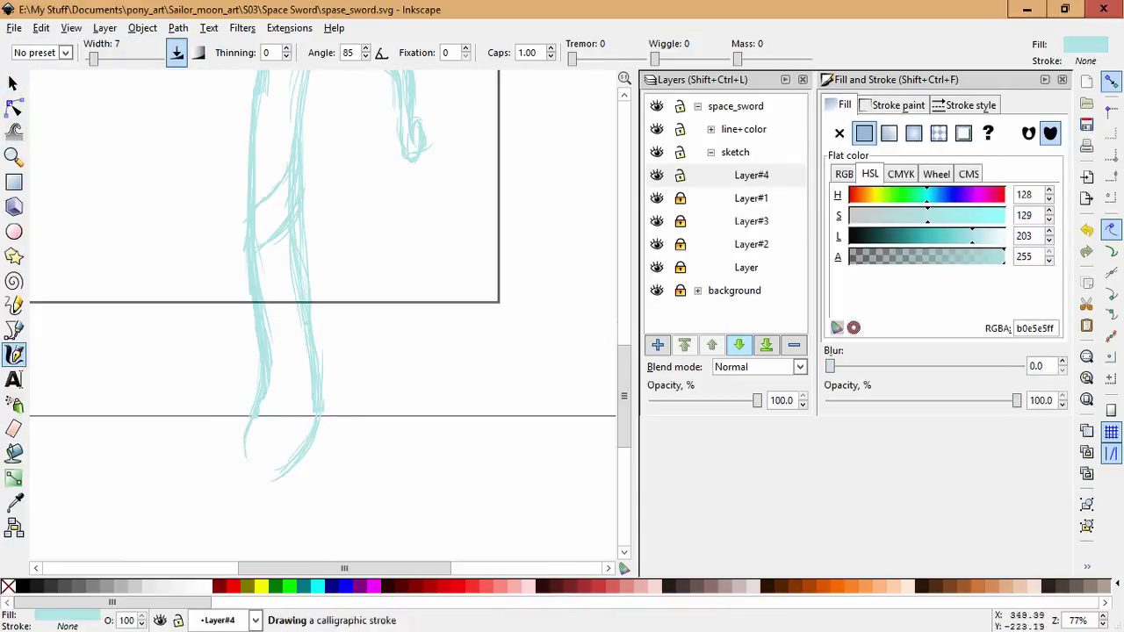
{"action": "key", "text": "Escape"}
{"action": "left_click_drag", "start_coordinate": [299, 443], "coordinate": [271, 498]}
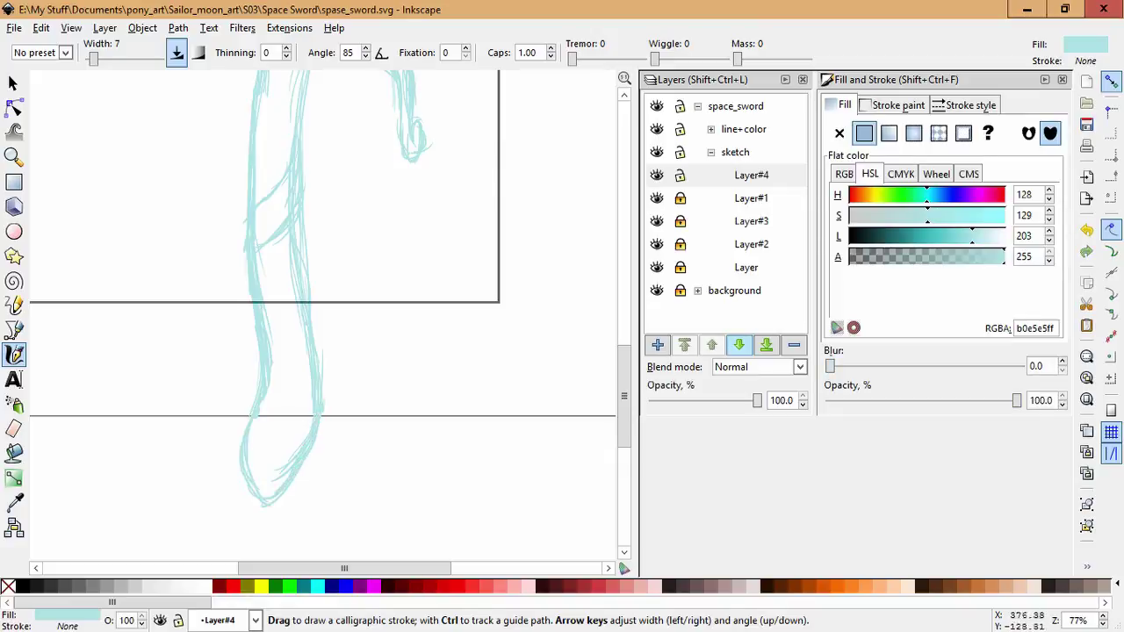
{"action": "scroll", "coordinate": [285, 471], "scroll_direction": "up", "scroll_amount": 5}
{"action": "scroll", "coordinate": [285, 470], "scroll_direction": "down", "scroll_amount": 2}
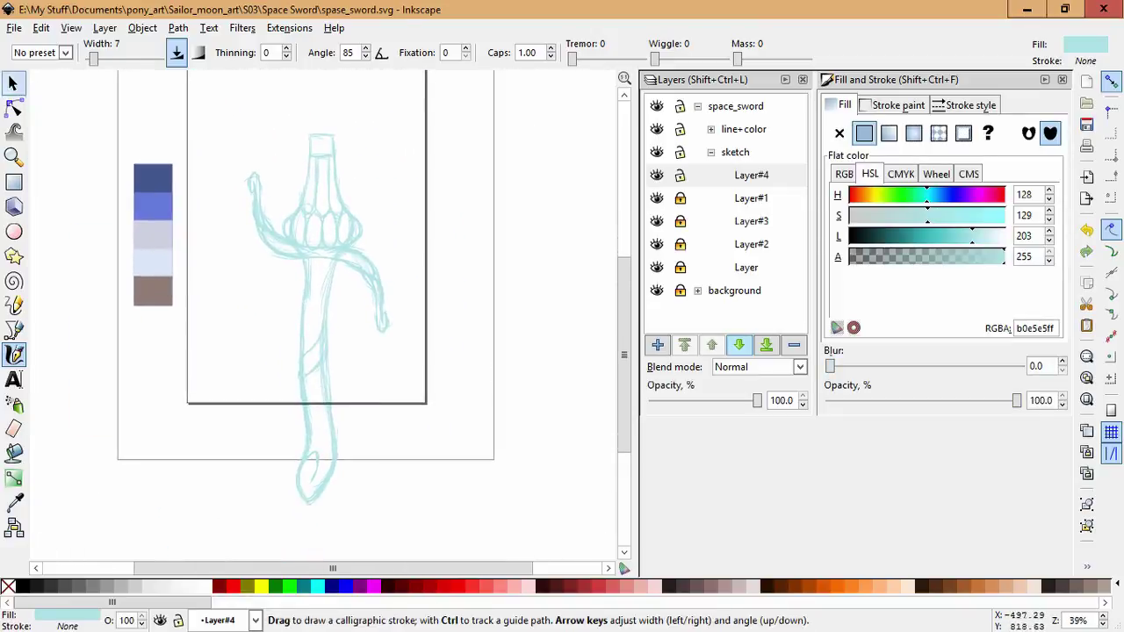
Shift and slightly tilt the long lower shaft's strokes on Layer#4 so they line up beneath the guard.
{"action": "key", "text": "s"}
{"action": "scroll", "coordinate": [324, 316], "scroll_direction": "up", "scroll_amount": 2}
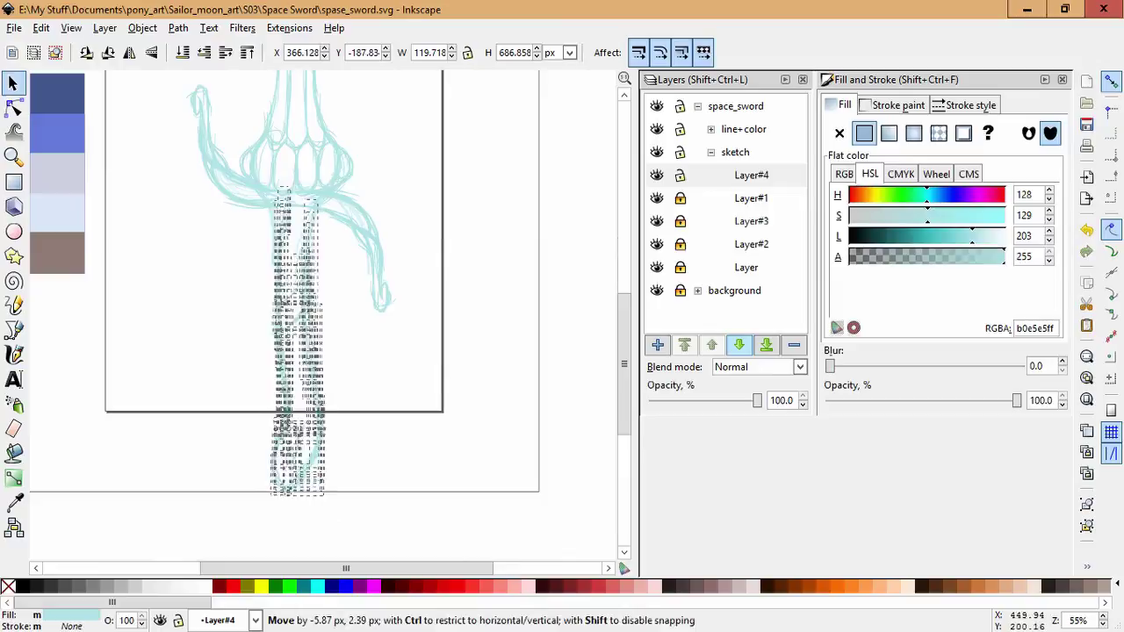
{"action": "key", "text": "Escape"}
{"action": "scroll", "coordinate": [324, 316], "scroll_direction": "down", "scroll_amount": 3}
{"action": "key", "text": "ctrl+a"}
{"action": "key", "text": "Escape"}
{"action": "key", "text": "ctrl+a"}
{"action": "scroll", "coordinate": [350, 444], "scroll_direction": "up", "scroll_amount": 2}
{"action": "left_click_drag", "start_coordinate": [288, 533], "coordinate": [296, 533]}
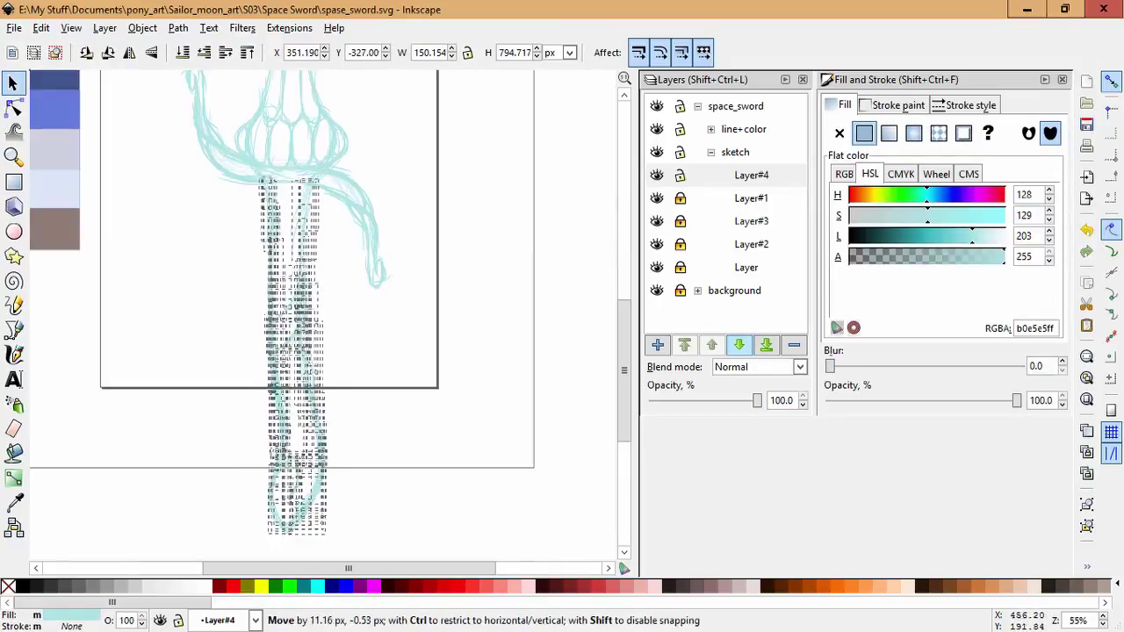
{"action": "key", "text": "Escape"}
{"action": "scroll", "coordinate": [373, 487], "scroll_direction": "down", "scroll_amount": 2}
Save the drawing, unlock all the sketch sublayers and scale the whole sword down to about 312 px wide inside the page.
{"action": "key", "text": "ctrl+s"}
{"action": "key", "text": "ctrl+a"}
{"action": "key", "text": "ctrl+alt+a"}
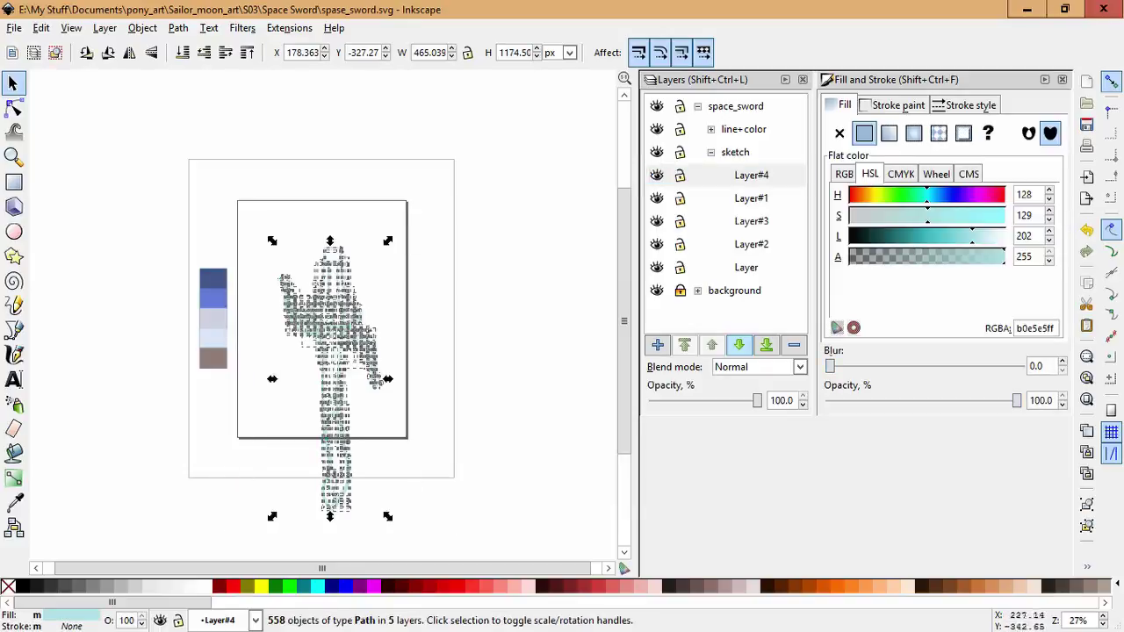
{"action": "key", "text": "Delete"}
{"action": "key", "text": "plus"}
{"action": "key", "text": "plus"}
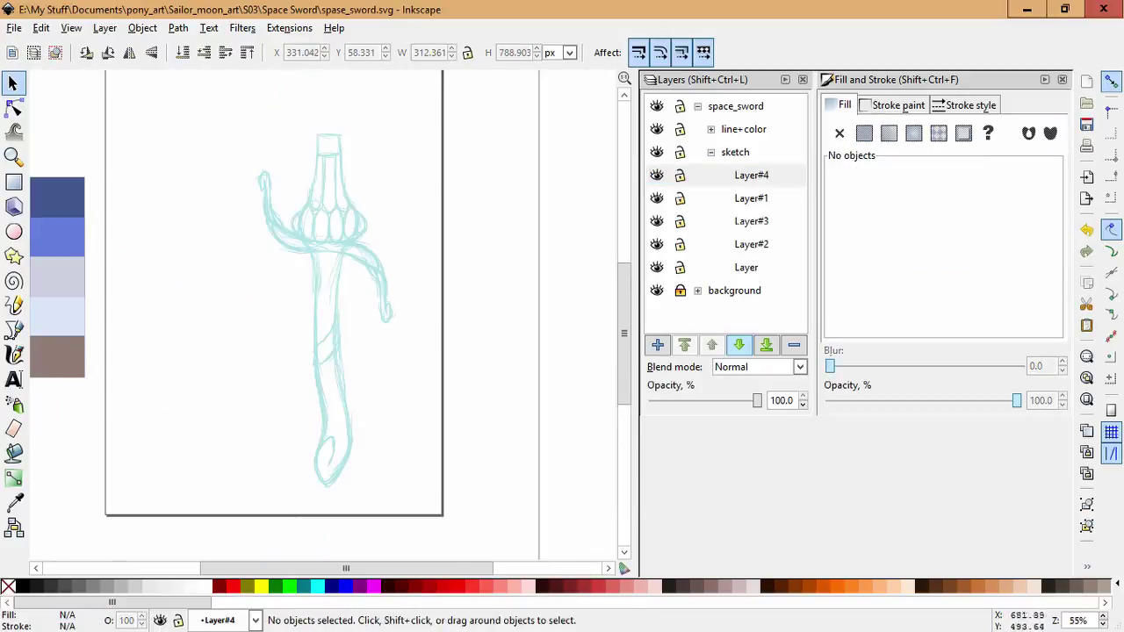
{"action": "key", "text": "5"}
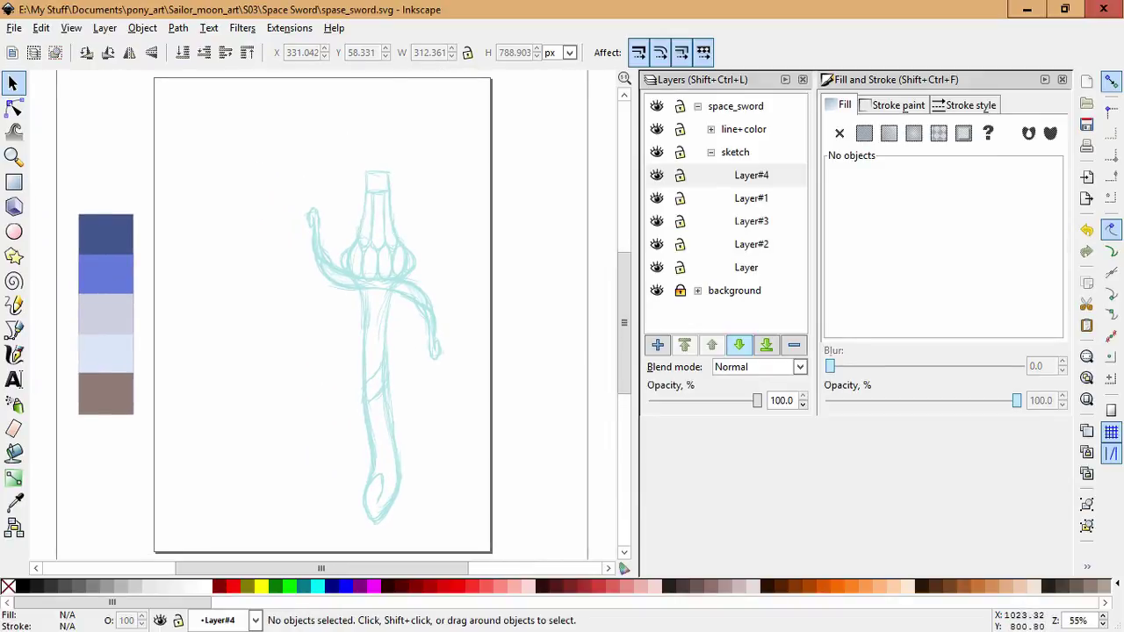
{"action": "key", "text": "ctrl+alt+a"}
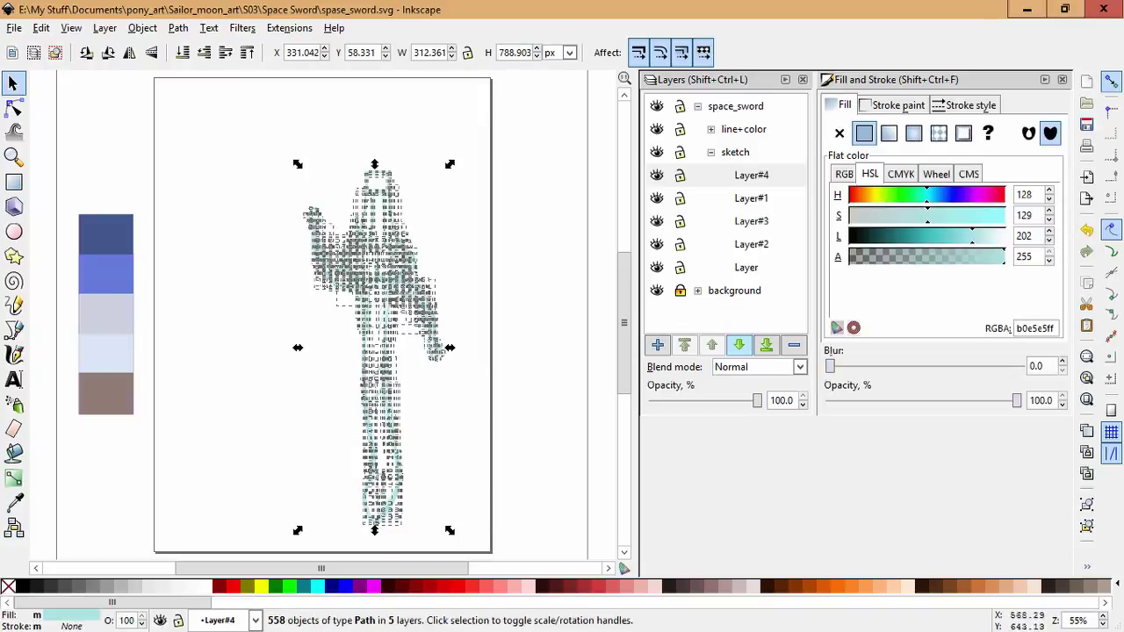
{"action": "left_click_drag", "start_coordinate": [424, 241], "coordinate": [558, 246]}
{"action": "key", "text": "Escape"}
{"action": "key", "text": "ctrl+z"}
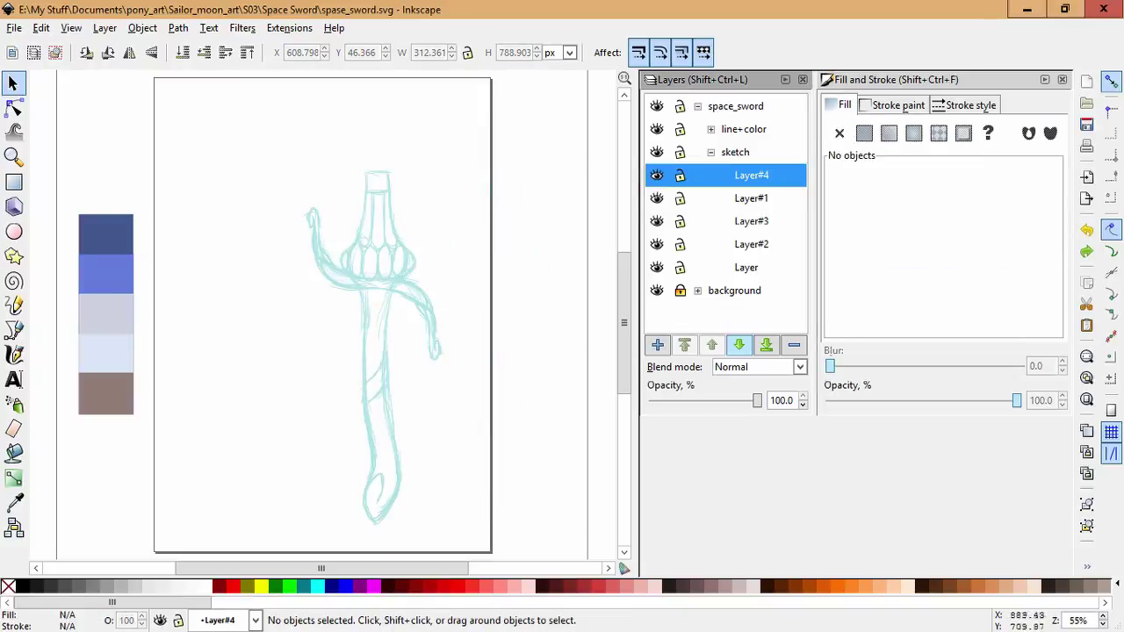
Duplicate the complete sword sketch from all the sketch sublayers and place the copy beside the page.
{"action": "left_click", "coordinate": [735, 152]}
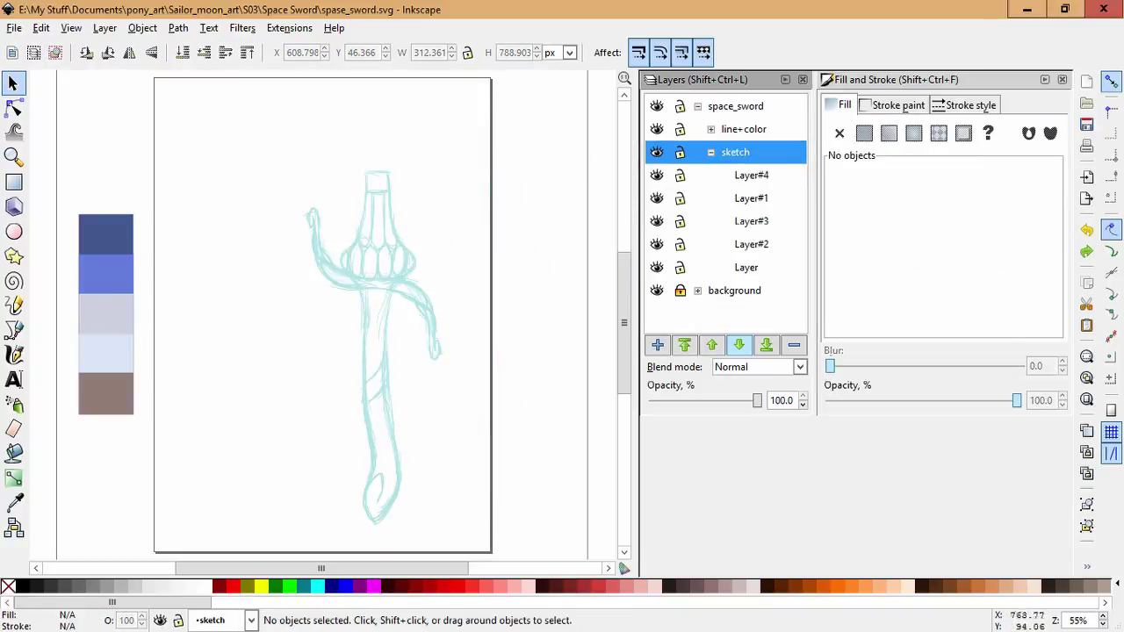
{"action": "key", "text": "ctrl+alt+a"}
{"action": "mouse_move", "coordinate": [378, 263]}
{"action": "left_mouse_down"}
{"action": "mouse_move", "coordinate": [526, 263]}
{"action": "mouse_move", "coordinate": [448, 275]}
{"action": "mouse_move", "coordinate": [474, 275]}
{"action": "left_mouse_up"}
{"action": "key", "text": "space"}
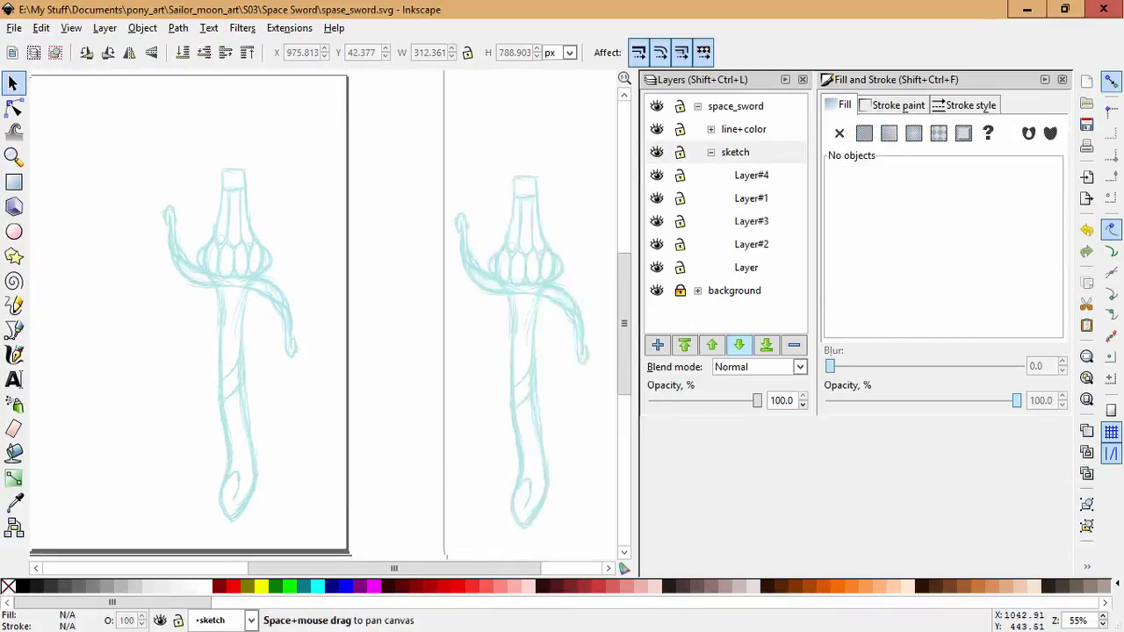
{"action": "key", "text": "Escape"}
Scale down the grouped sword on the page, rotate it 30° and try a second copy rotated -75° beside it.
{"action": "left_click_drag", "start_coordinate": [339, 243], "coordinate": [346, 245]}
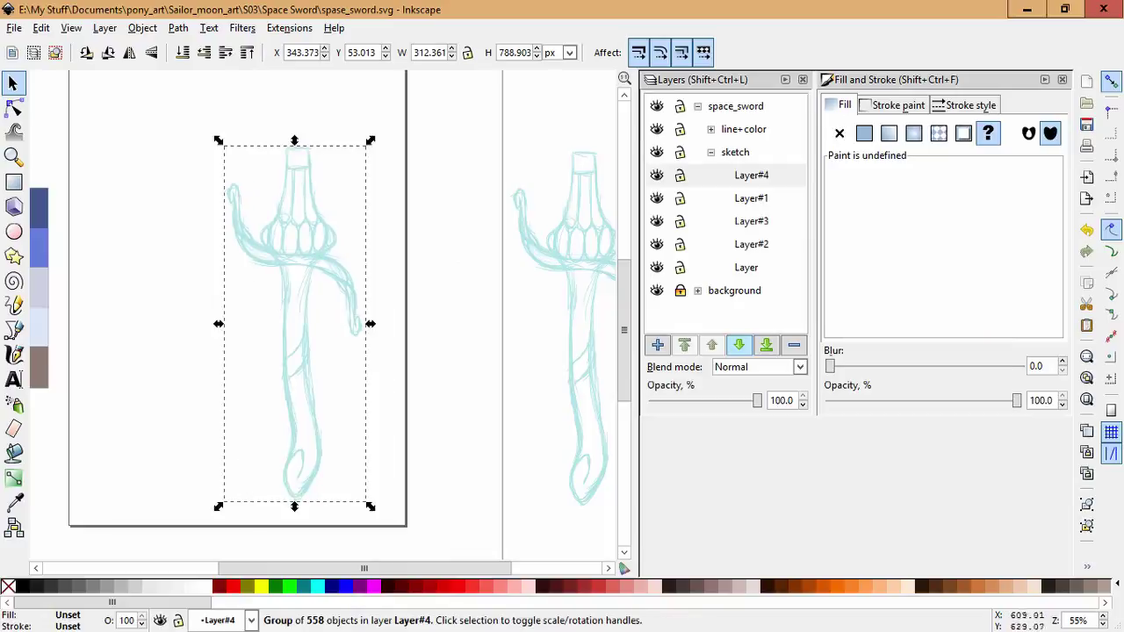
{"action": "left_click_drag", "start_coordinate": [371, 140], "coordinate": [257, 328]}
{"action": "left_click", "coordinate": [255, 421]}
{"action": "left_click_drag", "start_coordinate": [254, 413], "coordinate": [338, 411]}
{"action": "key", "text": "ctrl+z"}
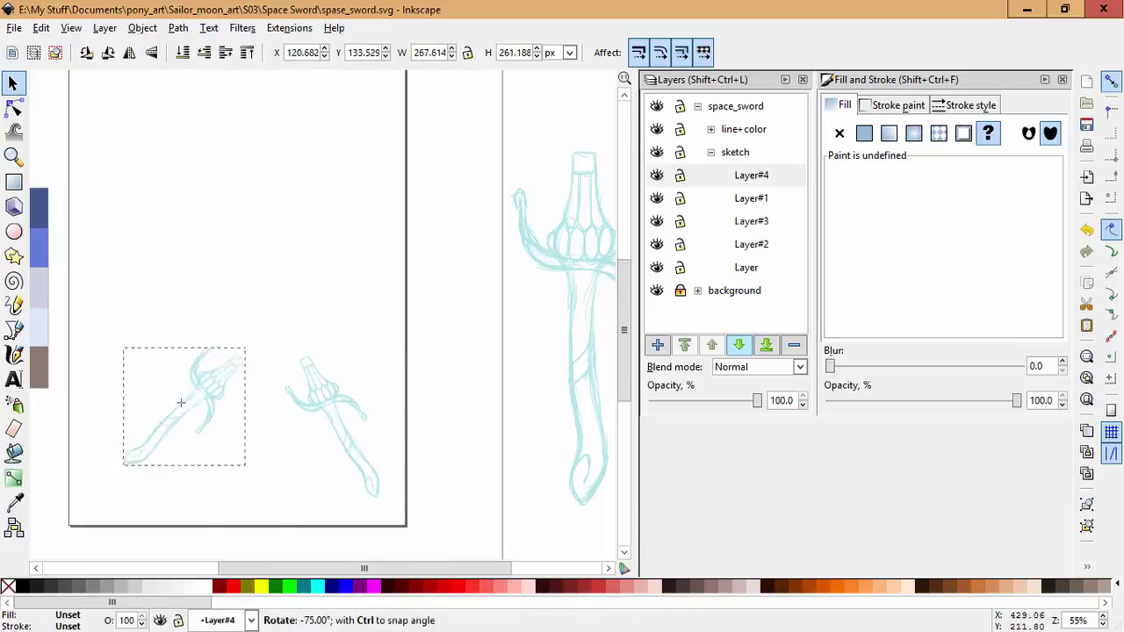
Undo back to a single small sword, rotate it 30° and place an upright copy to its left.
{"action": "key", "text": "ctrl+shift+z"}
{"action": "key", "text": "ctrl+z"}
{"action": "key", "text": "ctrl+z"}
{"action": "key", "text": "ctrl+shift+z"}
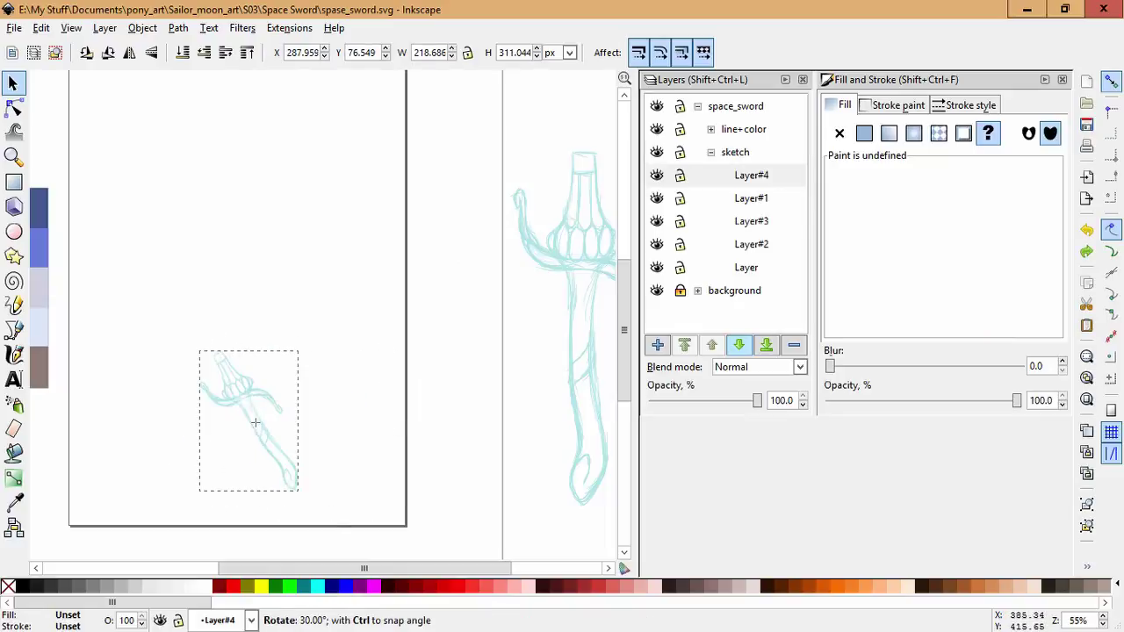
{"action": "key", "text": "ctrl+shift+z"}
{"action": "left_click_drag", "start_coordinate": [331, 384], "coordinate": [330, 318]}
{"action": "key", "text": "ctrl+z"}
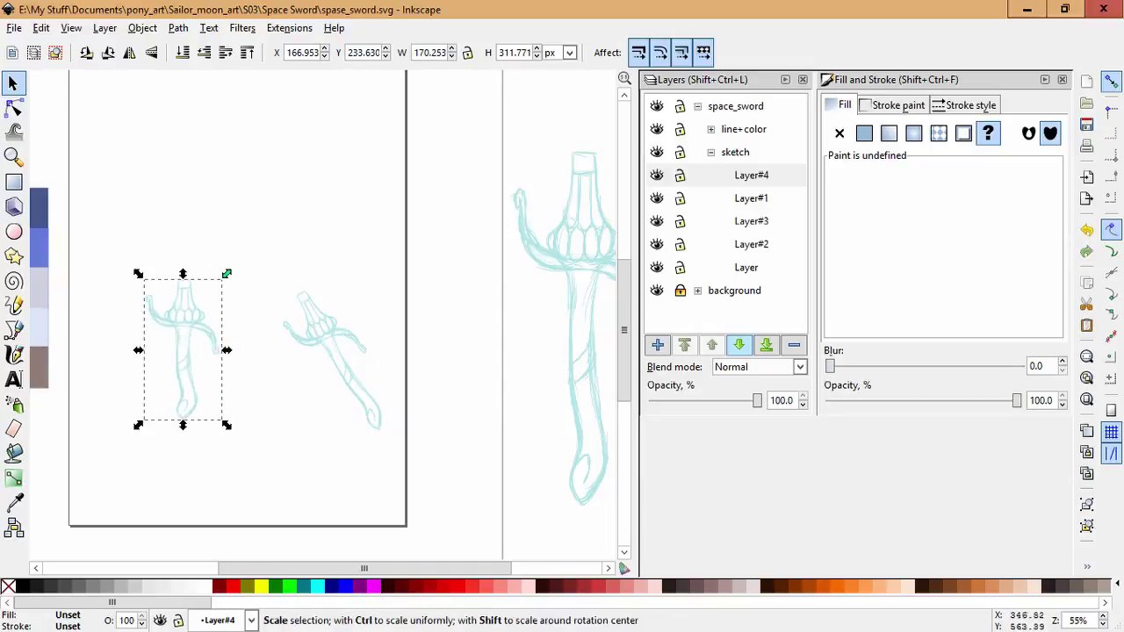
Tilt the two small swords towards each other, scale the left one down to about 210 × 230 px and ungroup it.
{"action": "left_click_drag", "start_coordinate": [212, 284], "coordinate": [329, 356]}
{"action": "left_click_drag", "start_coordinate": [246, 451], "coordinate": [75, 271]}
{"action": "key", "text": "ctrl+shift+g"}
{"action": "key", "text": "Escape"}
{"action": "key", "text": "ctrl+a"}
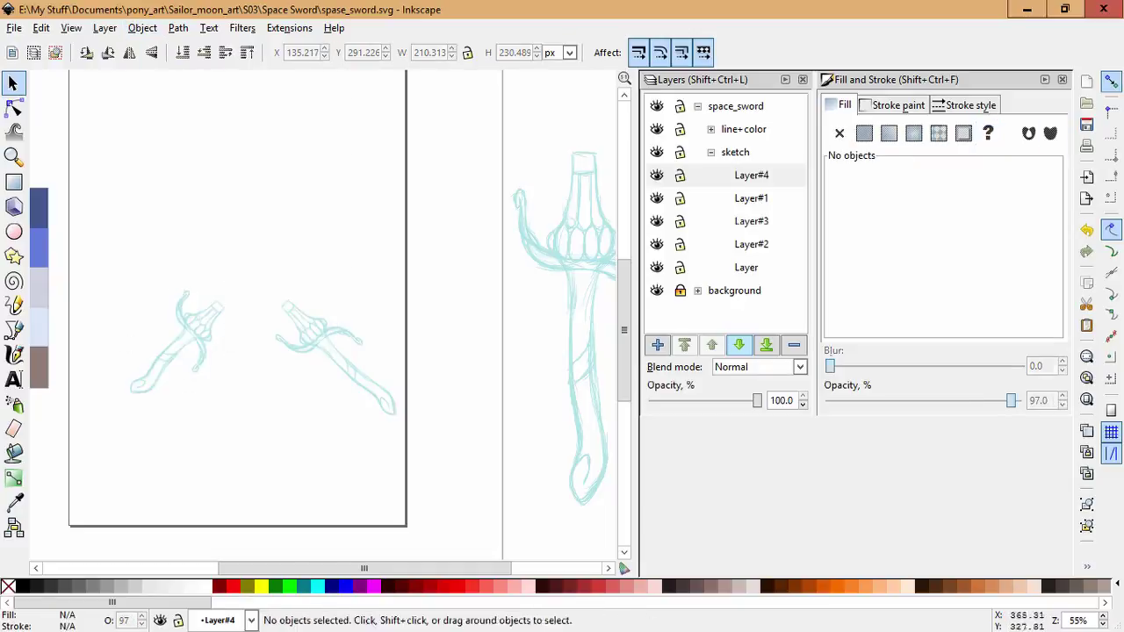
Select the strokes of the left sword's fluted collar above the guard and rotate them 30° towards upright.
{"action": "key", "text": "Escape"}
{"action": "key", "text": "plus"}
{"action": "key", "text": "plus"}
{"action": "key", "text": "plus"}
{"action": "key", "text": "plus"}
{"action": "left_click_drag", "start_coordinate": [123, 230], "coordinate": [316, 432]}
{"action": "left_click", "coordinate": [290, 272]}
{"action": "left_click_drag", "start_coordinate": [310, 238], "coordinate": [326, 256]}
{"action": "left_click_drag", "start_coordinate": [227, 218], "coordinate": [250, 212]}
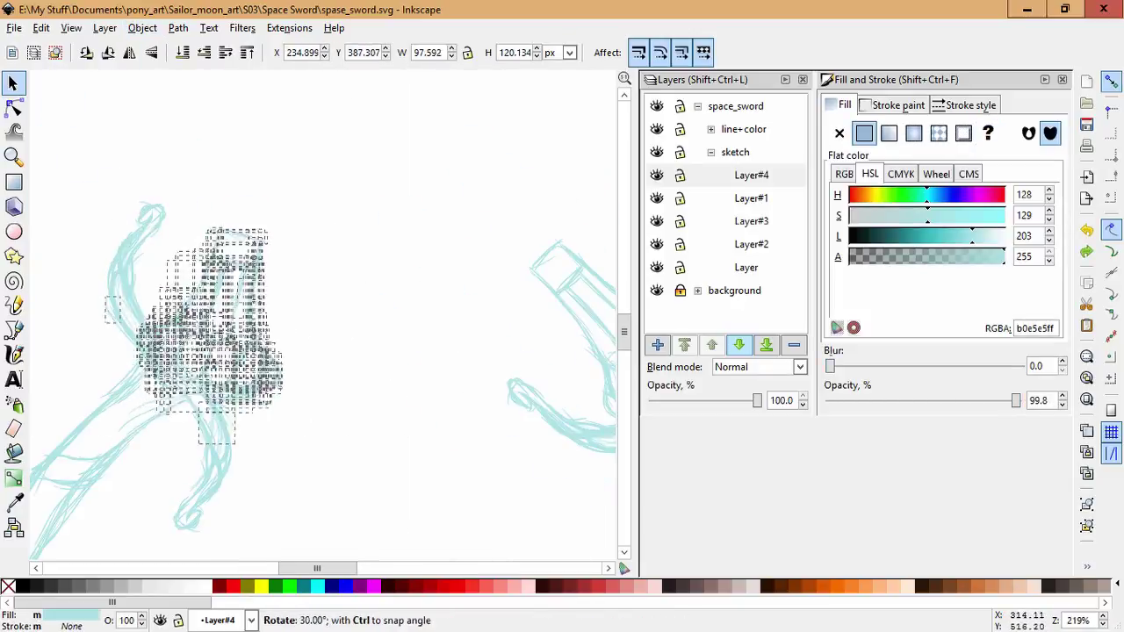
{"action": "left_click_drag", "start_coordinate": [296, 337], "coordinate": [300, 338]}
{"action": "left_click", "coordinate": [290, 338]}
{"action": "left_click_drag", "start_coordinate": [296, 224], "coordinate": [348, 256]}
{"action": "key", "text": "Escape"}
Straighten the left sword's fluted collar fully upright and move it clear of the guard.
{"action": "scroll", "coordinate": [289, 255], "scroll_direction": "down", "scroll_amount": 2}
{"action": "scroll", "coordinate": [289, 255], "scroll_direction": "up", "scroll_amount": 3}
{"action": "left_click_drag", "start_coordinate": [89, 255], "coordinate": [395, 489]}
{"action": "left_click", "coordinate": [229, 368]}
{"action": "left_click_drag", "start_coordinate": [394, 255], "coordinate": [334, 202]}
{"action": "left_click_drag", "start_coordinate": [289, 351], "coordinate": [321, 338]}
Widen and shorten the detached upright collar to about 84 × 88 px.
{"action": "left_click_drag", "start_coordinate": [226, 143], "coordinate": [378, 364]}
{"action": "left_click_drag", "start_coordinate": [373, 277], "coordinate": [405, 278]}
{"action": "key", "text": "Escape"}
{"action": "left_click_drag", "start_coordinate": [224, 171], "coordinate": [413, 365]}
{"action": "left_click_drag", "start_coordinate": [400, 277], "coordinate": [442, 277]}
{"action": "left_click_drag", "start_coordinate": [321, 183], "coordinate": [318, 290]}
{"action": "key", "text": "ctrl+a"}
{"action": "mouse_move", "coordinate": [314, 211]}
{"action": "left_mouse_down"}
{"action": "mouse_move", "coordinate": [315, 263]}
{"action": "mouse_move", "coordinate": [314, 220]}
{"action": "left_mouse_up"}
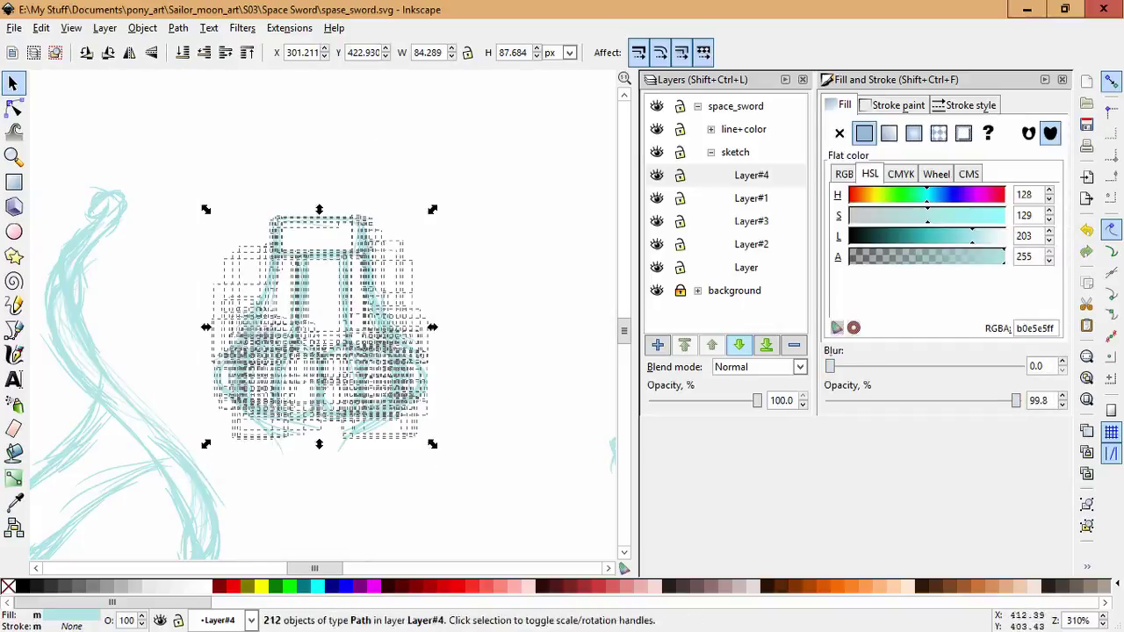
Try rotating the reshaped collar back to the left sword's tilt and fitting it onto the guard.
{"action": "left_click", "coordinate": [413, 260]}
{"action": "left_click_drag", "start_coordinate": [422, 220], "coordinate": [472, 304]}
{"action": "key", "text": "Escape"}
{"action": "scroll", "coordinate": [362, 375], "scroll_direction": "down", "scroll_amount": 3}
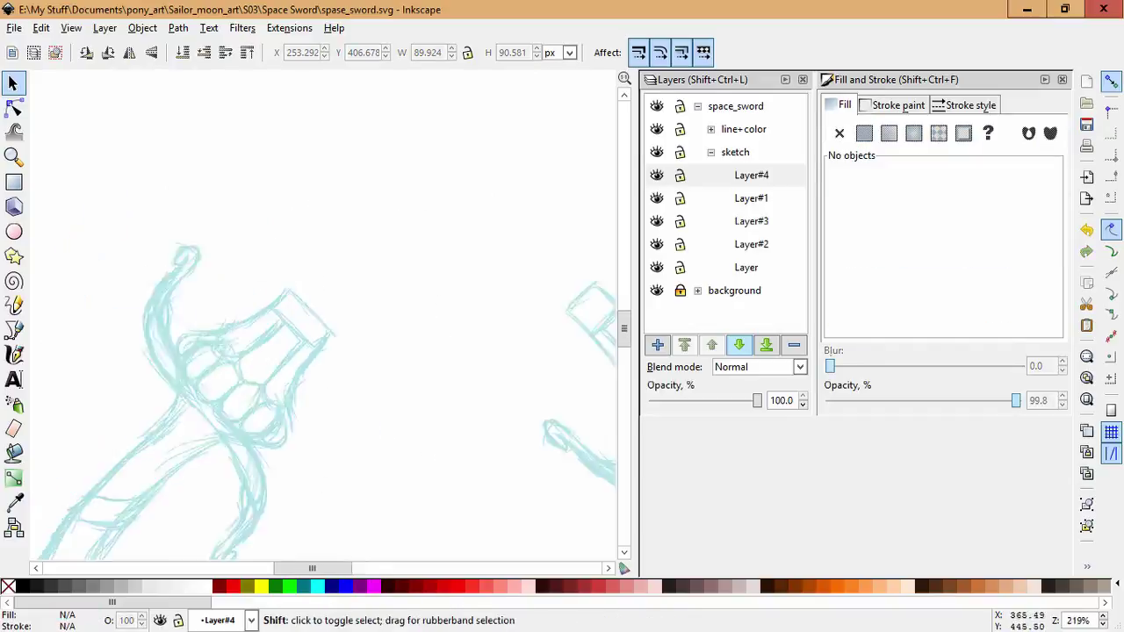
Narrow the upright collar to about 81 px, tilt it to match the left sword and seat it against the guard.
{"action": "key", "text": "ctrl+a"}
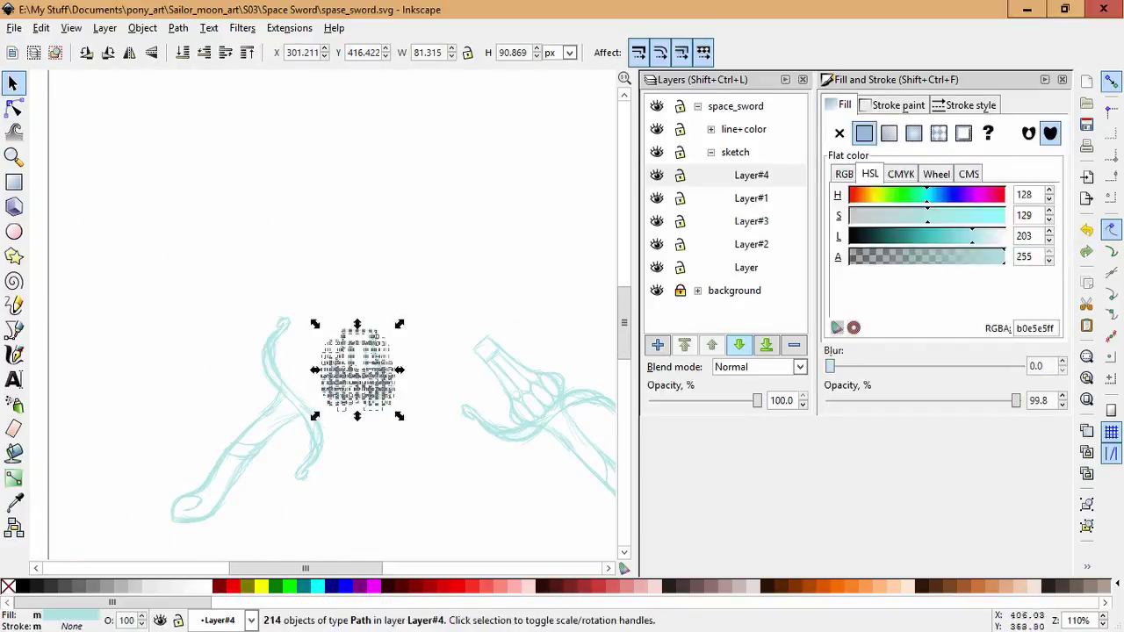
{"action": "left_click_drag", "start_coordinate": [404, 318], "coordinate": [409, 321]}
{"action": "left_click_drag", "start_coordinate": [360, 364], "coordinate": [317, 369]}
{"action": "key", "text": "Escape"}
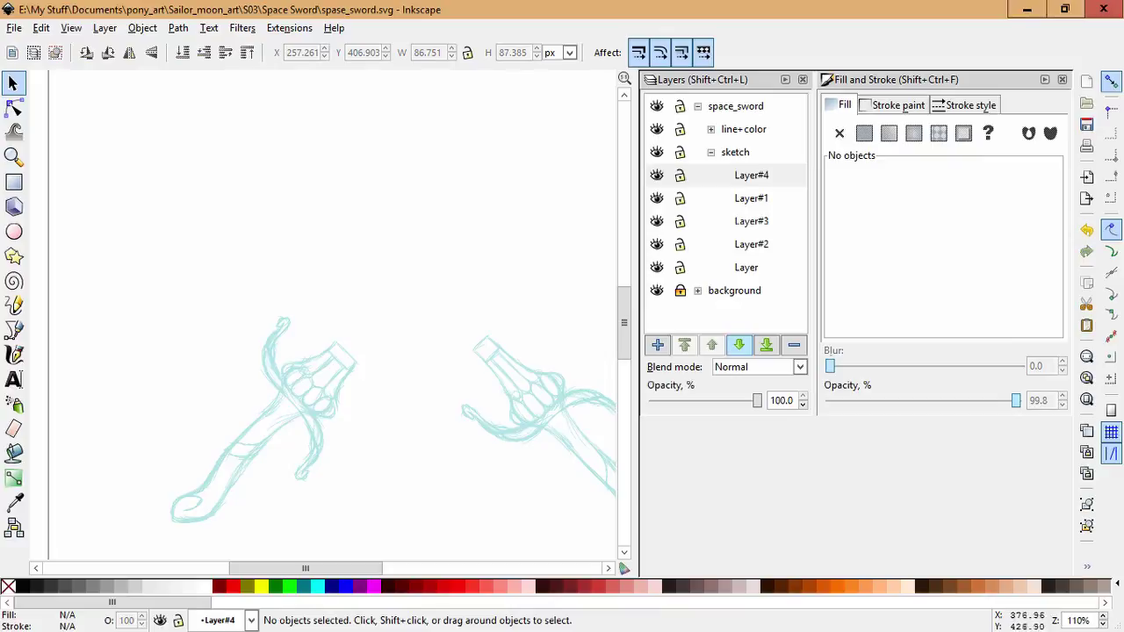
Fine-tune the strokes where the left sword's collar meets the guard.
{"action": "scroll", "coordinate": [317, 368], "scroll_direction": "down", "scroll_amount": 1}
{"action": "scroll", "coordinate": [317, 369], "scroll_direction": "up", "scroll_amount": 3}
{"action": "mouse_move", "coordinate": [175, 364]}
{"action": "left_mouse_down"}
{"action": "mouse_move", "coordinate": [331, 394]}
{"action": "mouse_move", "coordinate": [301, 432]}
{"action": "left_mouse_up"}
{"action": "left_click", "coordinate": [229, 333]}
{"action": "left_click_drag", "start_coordinate": [142, 434], "coordinate": [154, 409]}
{"action": "key", "text": "Escape"}
{"action": "scroll", "coordinate": [317, 369], "scroll_direction": "down", "scroll_amount": 3}
{"action": "scroll", "coordinate": [324, 316], "scroll_direction": "up", "scroll_amount": 1}
Add a layer above the current one and draw a three-node blade path from the left sword's collar out to a tip.
{"action": "key", "text": "p"}
{"action": "scroll", "coordinate": [325, 316], "scroll_direction": "up", "scroll_amount": 1}
{"action": "key", "text": "ctrl+shift+n"}
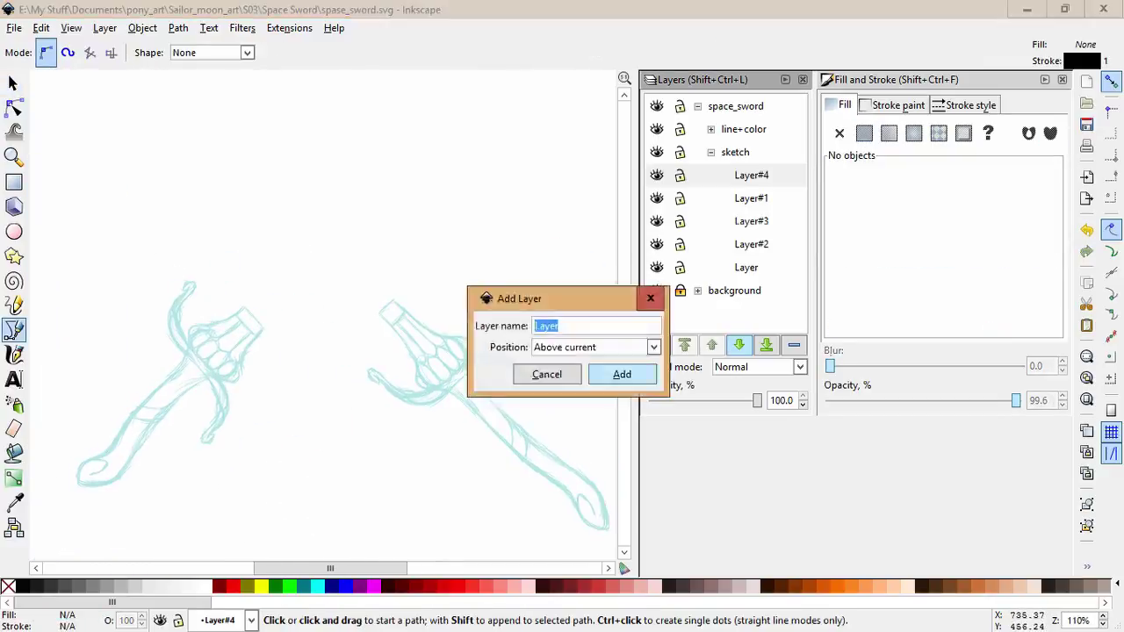
{"action": "key", "text": "Return"}
{"action": "scroll", "coordinate": [457, 268], "scroll_direction": "up", "scroll_amount": 1}
{"action": "left_click", "coordinate": [156, 321]}
{"action": "left_click_drag", "start_coordinate": [514, 131], "coordinate": [585, 163]}
{"action": "key", "text": "Return"}
{"action": "key", "text": "Escape"}
{"action": "key", "text": "ctrl+a"}
{"action": "left_click", "coordinate": [184, 353]}
{"action": "mouse_move", "coordinate": [518, 131]}
{"action": "left_mouse_down"}
{"action": "mouse_move", "coordinate": [571, 149]}
{"action": "mouse_move", "coordinate": [554, 180]}
{"action": "left_mouse_up"}
Bend both edges of the left sword's blade into a curved sabre shape that tapers to a pointed tip.
{"action": "key", "text": "n"}
{"action": "left_click_drag", "start_coordinate": [427, 138], "coordinate": [397, 82]}
{"action": "left_click_drag", "start_coordinate": [554, 180], "coordinate": [515, 208]}
{"action": "left_click_drag", "start_coordinate": [359, 113], "coordinate": [381, 100]}
{"action": "key", "text": "Escape"}
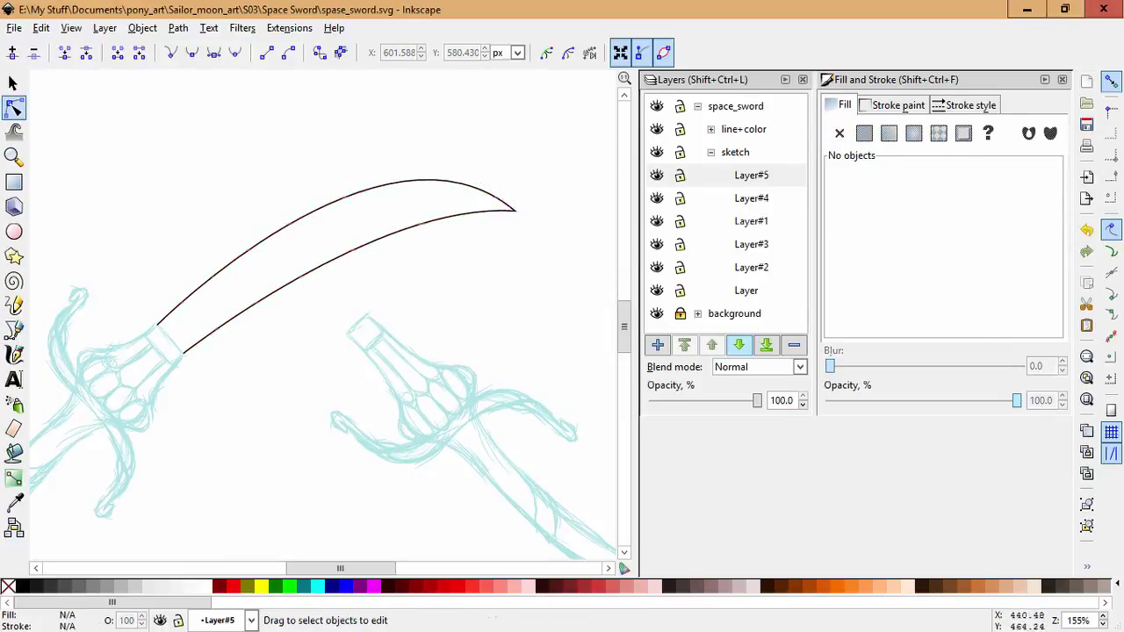
Sample the pale turquoise of the sketch as the curved blade's stroke colour.
{"action": "scroll", "coordinate": [312, 408], "scroll_direction": "down", "scroll_amount": 1}
{"action": "key", "text": "d"}
{"action": "scroll", "coordinate": [113, 437], "scroll_direction": "up", "scroll_amount": 5}
{"action": "left_click", "coordinate": [140, 412], "text": "shift"}
{"action": "scroll", "coordinate": [166, 392], "scroll_direction": "down", "scroll_amount": 5}
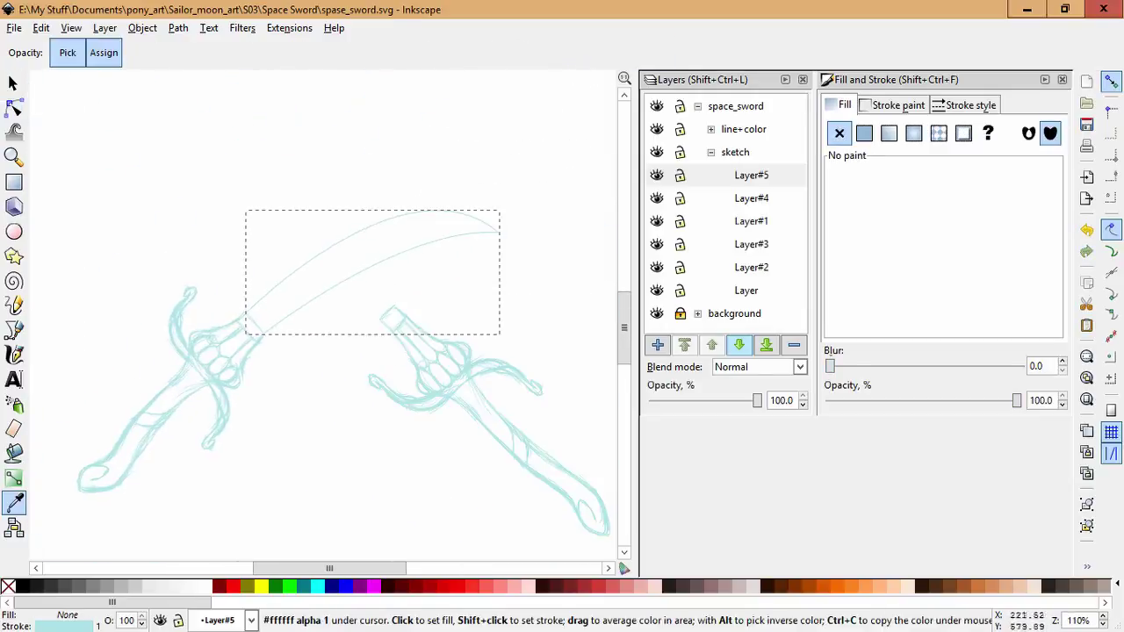
{"action": "key", "text": "Escape"}
Add another layer and draw a long straight blade from the right sword's collar towards the page's upper-left corner.
{"action": "key", "text": "s"}
{"action": "key", "text": "b"}
{"action": "key", "text": "ctrl+shift+n"}
{"action": "key", "text": "Return"}
{"action": "scroll", "coordinate": [435, 408], "scroll_direction": "down", "scroll_amount": 2}
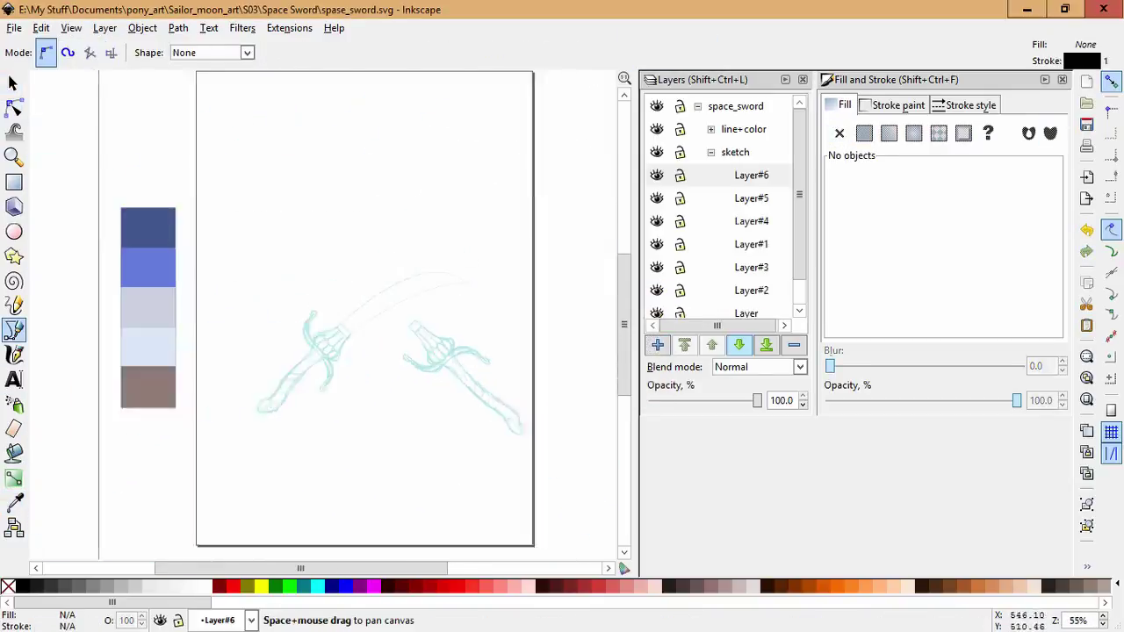
{"action": "left_click", "coordinate": [237, 180]}
{"action": "double_click", "coordinate": [409, 364]}
Adjust the straight blade's nodes so its base meets the collar and its far end forms an angular point.
{"action": "key", "text": "n"}
{"action": "scroll", "coordinate": [275, 156], "scroll_direction": "up", "scroll_amount": 3}
{"action": "left_click", "coordinate": [339, 318]}
{"action": "scroll", "coordinate": [339, 318], "scroll_direction": "down", "scroll_amount": 3}
{"action": "key", "text": "3"}
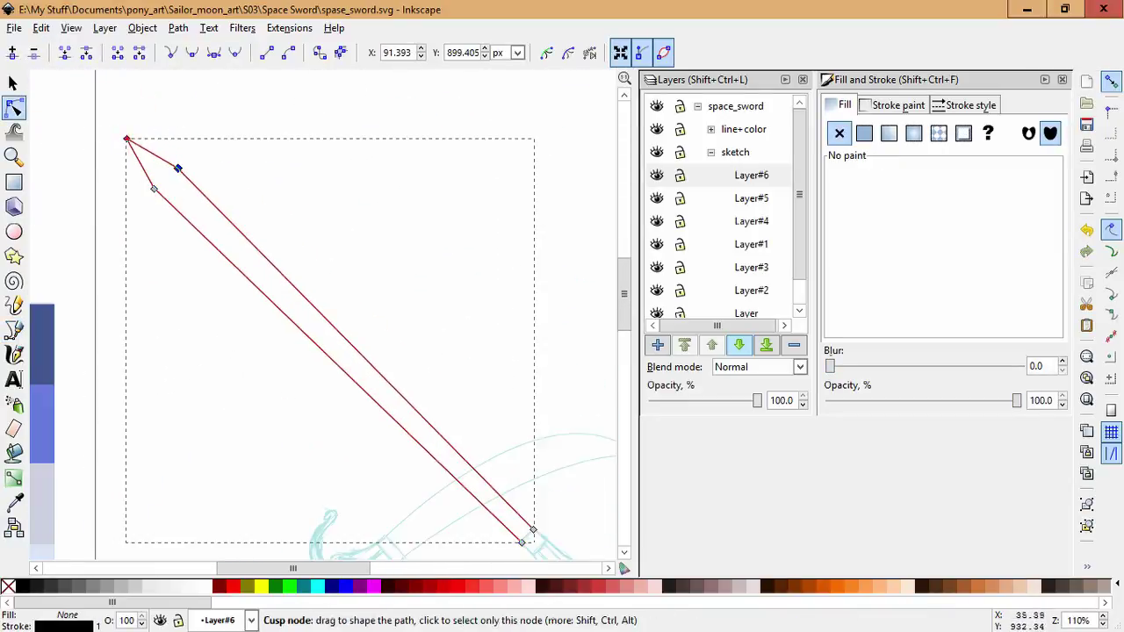
Sample the sketch's pale turquoise as the straight blade's stroke colour.
{"action": "key", "text": "Escape"}
{"action": "key", "text": "minus"}
{"action": "key", "text": "minus"}
{"action": "key", "text": "ctrl+a"}
{"action": "key", "text": "d"}
{"action": "scroll", "coordinate": [320, 413], "scroll_direction": "up", "scroll_amount": 4}
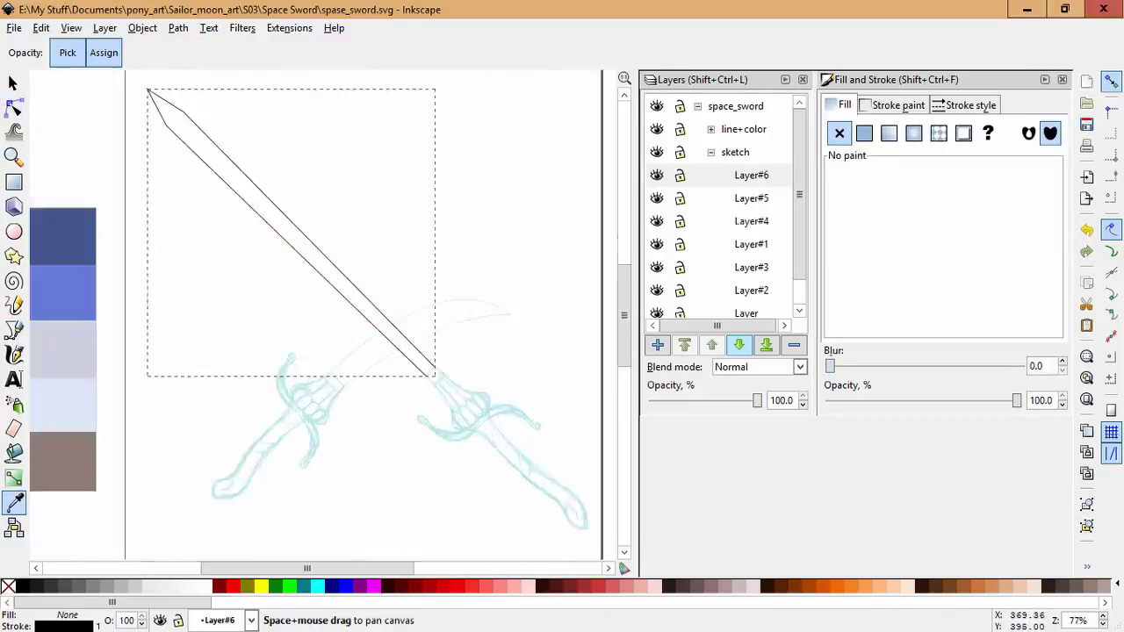
{"action": "left_click", "coordinate": [320, 413], "text": "shift"}
{"action": "scroll", "coordinate": [320, 413], "scroll_direction": "down", "scroll_amount": 3}
{"action": "key", "text": "minus"}
{"action": "key", "text": "minus"}
{"action": "key", "text": "Escape"}
{"action": "key", "text": "s"}
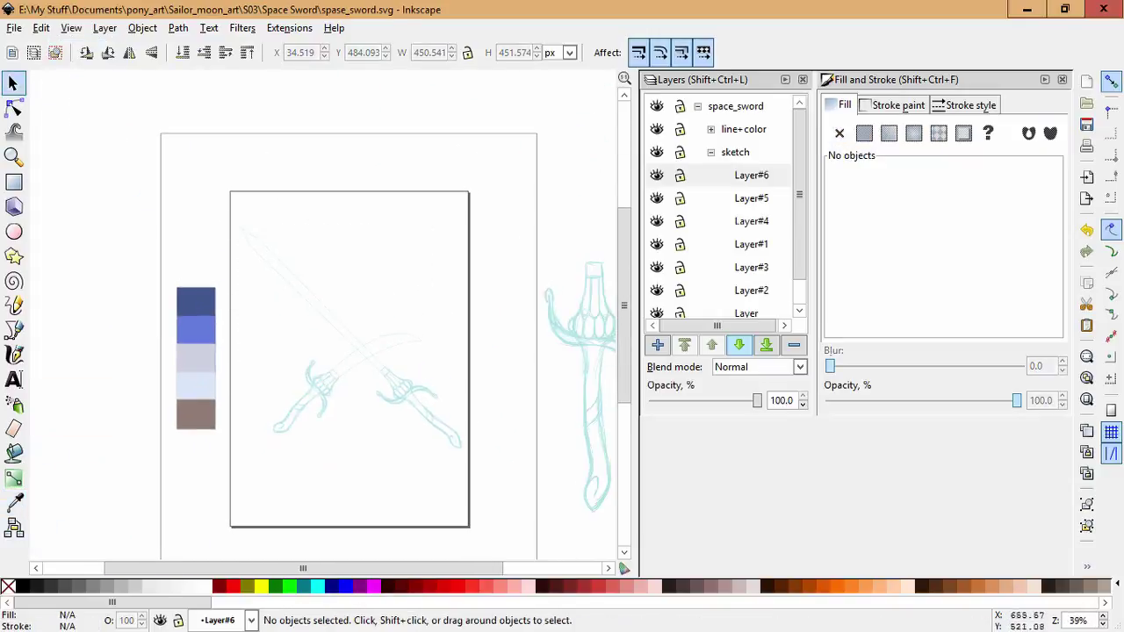
Lock Layer#6 and rotate the left sword together with its curved blade to a steeper angle.
{"action": "left_click", "coordinate": [680, 174]}
{"action": "key", "text": "ctrl+alt+a"}
{"action": "left_click", "coordinate": [395, 371]}
{"action": "mouse_move", "coordinate": [427, 438]}
{"action": "left_mouse_down"}
{"action": "mouse_move", "coordinate": [415, 452]}
{"action": "mouse_move", "coordinate": [373, 452]}
{"action": "left_mouse_up"}
{"action": "key", "text": "Escape"}
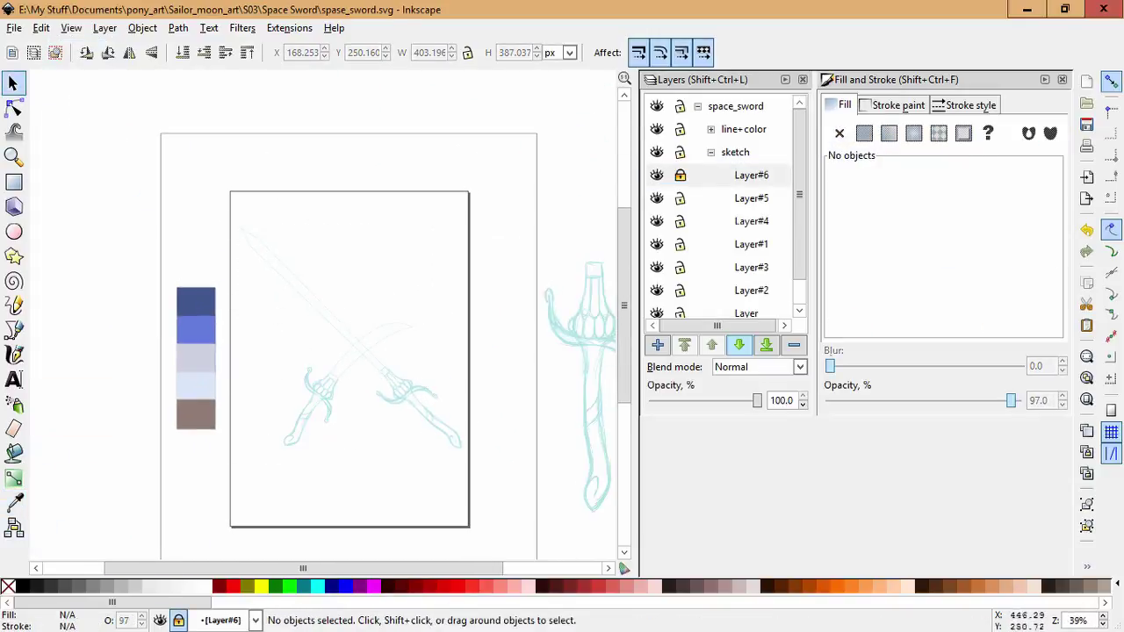
Scale the left sword's collar to about 91% and adjust the curved blade's base nodes to fit it.
{"action": "scroll", "coordinate": [334, 391], "scroll_direction": "up", "scroll_amount": 4}
{"action": "left_click_drag", "start_coordinate": [231, 325], "coordinate": [364, 452]}
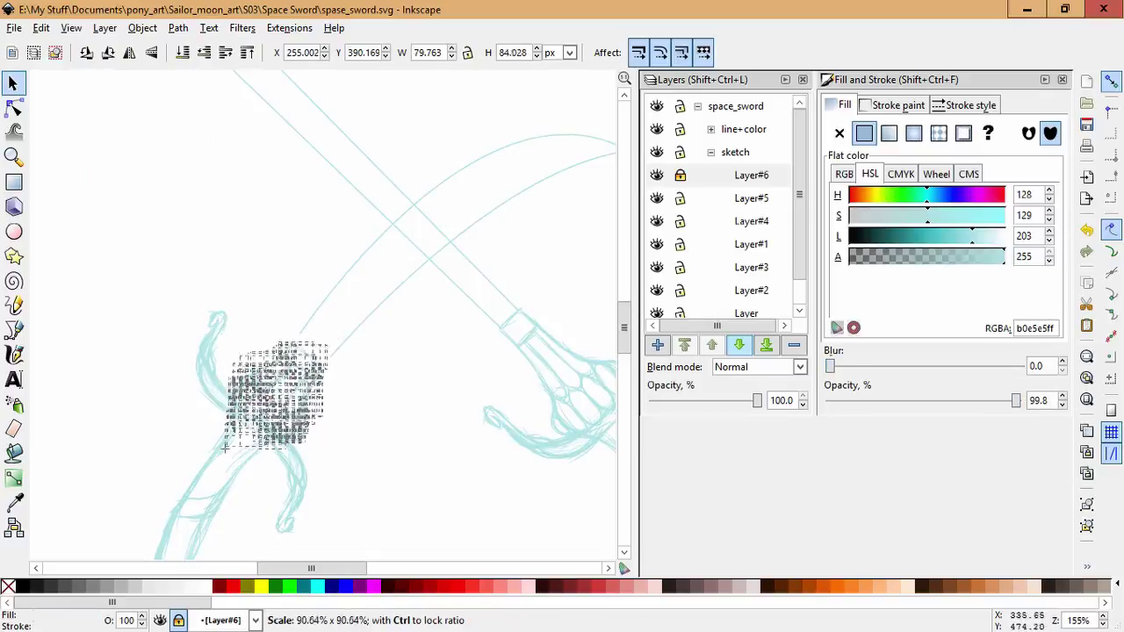
{"action": "key", "text": "n"}
{"action": "left_click", "coordinate": [395, 233]}
{"action": "scroll", "coordinate": [334, 387], "scroll_direction": "up", "scroll_amount": 2}
{"action": "key", "text": "space"}
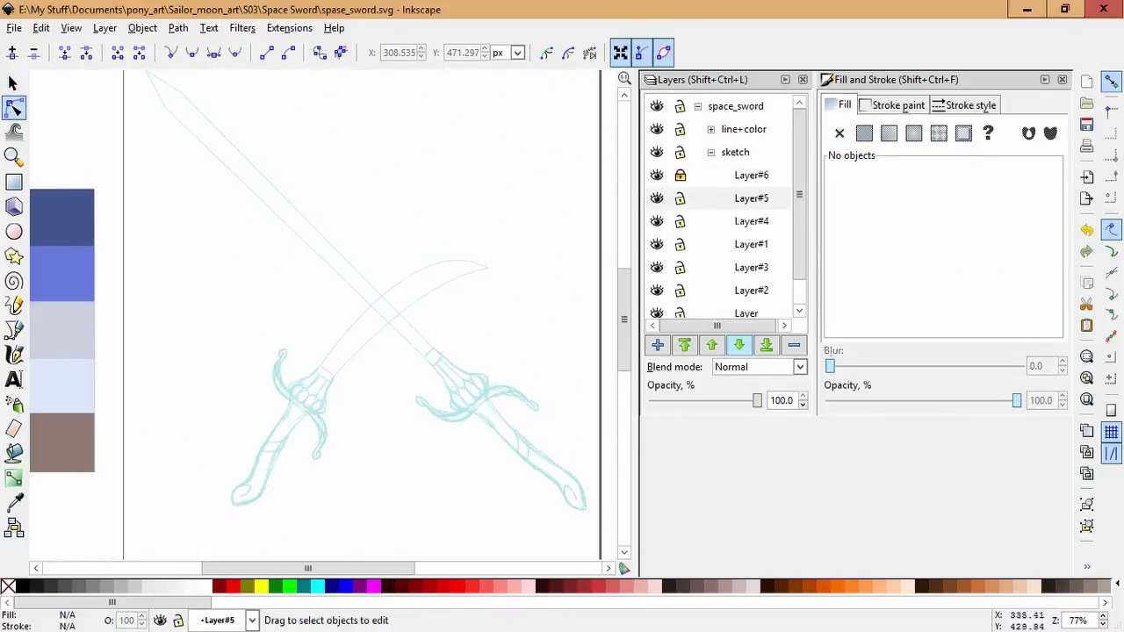
Rotate the left sword further upright and select its curved blade for rotation.
{"action": "key", "text": "s"}
{"action": "left_click", "coordinate": [323, 379]}
{"action": "left_click", "coordinate": [323, 379]}
{"action": "left_click_drag", "start_coordinate": [316, 381], "coordinate": [298, 422]}
{"action": "key", "text": "Escape"}
{"action": "left_click", "coordinate": [377, 281]}
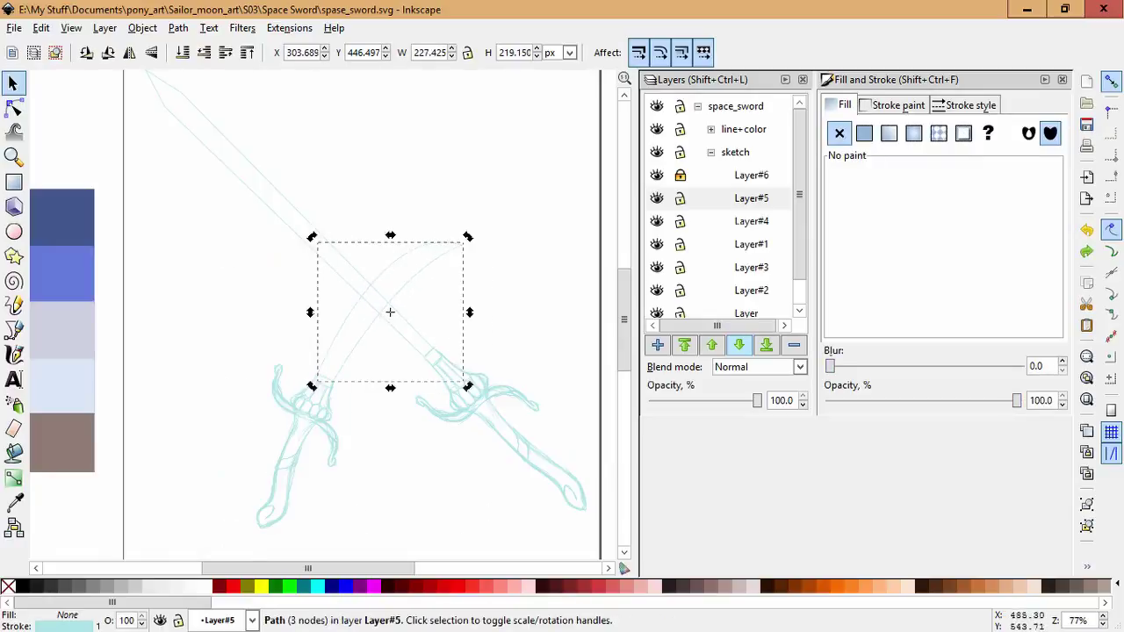
Rotate the left sword's curved blade counter-clockwise toward upright.
{"action": "key", "text": "n"}
{"action": "key", "text": "Escape"}
{"action": "left_click", "coordinate": [377, 280]}
{"action": "left_click_drag", "start_coordinate": [468, 235], "coordinate": [452, 226]}
{"action": "key", "text": "Escape"}
Rotate the left sword and its curved blade to stand upright and select the blade's tip node for adjustment.
{"action": "key", "text": "s"}
{"action": "left_click", "coordinate": [377, 281]}
{"action": "left_click_drag", "start_coordinate": [211, 331], "coordinate": [349, 466]}
{"action": "left_click_drag", "start_coordinate": [457, 383], "coordinate": [351, 378]}
{"action": "key", "text": "Escape"}
{"action": "key", "text": "n"}
{"action": "left_click", "coordinate": [360, 200]}
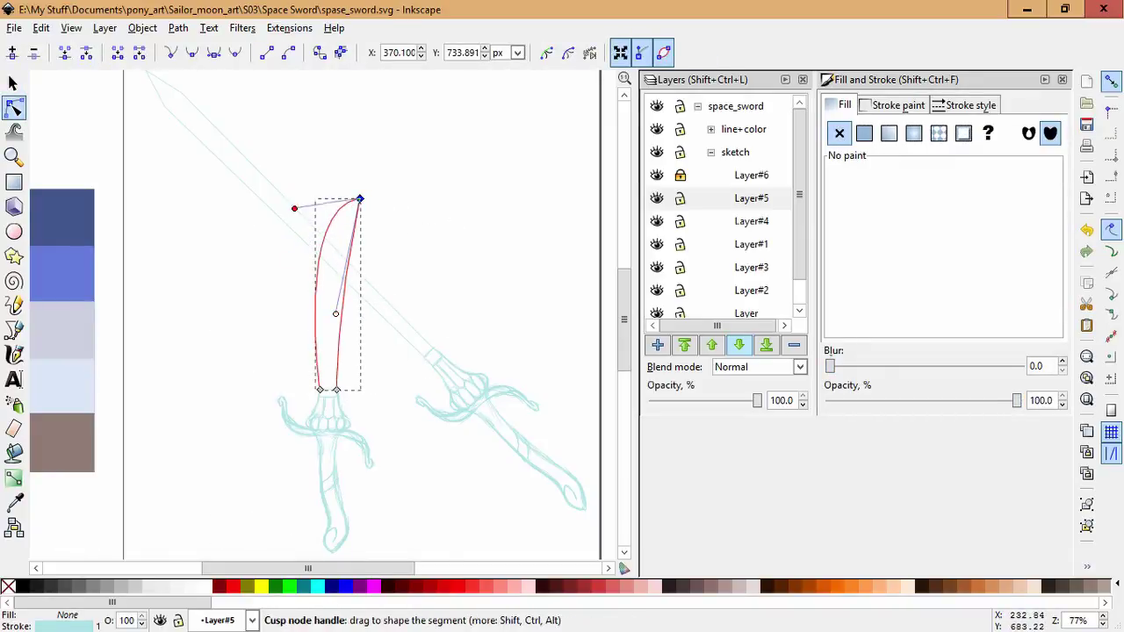
Try to mirror the left sword's curved blade horizontally so its tip points the other way.
{"action": "key", "text": "Escape"}
{"action": "key", "text": "s"}
{"action": "left_click", "coordinate": [338, 289]}
{"action": "key", "text": "ctrl+z"}
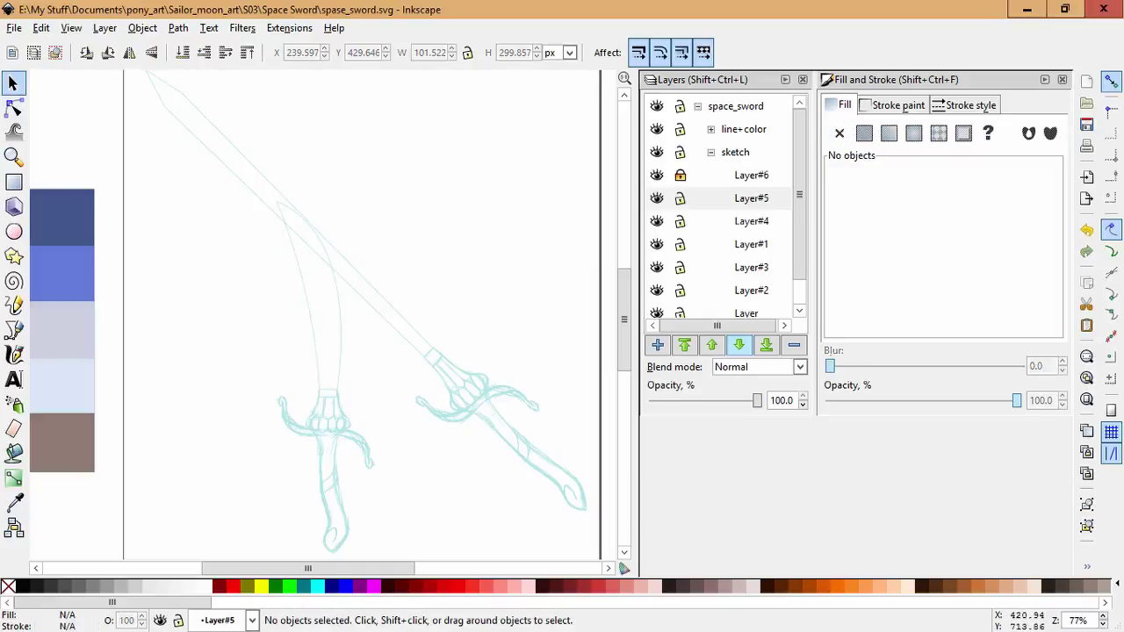
{"action": "left_click", "coordinate": [305, 290]}
{"action": "key", "text": "Escape"}
Group the left hilt with its curved blade and the right hilt with its straight blade.
{"action": "left_click", "coordinate": [341, 290]}
{"action": "left_click_drag", "start_coordinate": [263, 386], "coordinate": [386, 562]}
{"action": "key", "text": "ctrl+g"}
{"action": "left_click", "coordinate": [492, 421]}
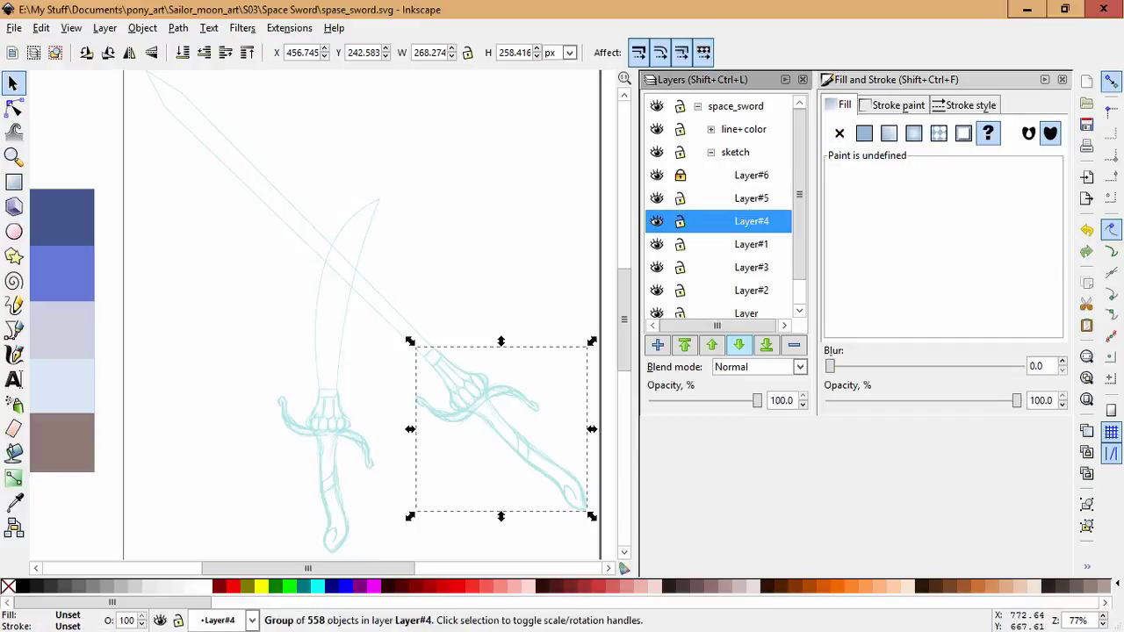
{"action": "left_click", "coordinate": [352, 273], "text": "shift"}
{"action": "key", "text": "Escape"}
Try crossing the two grouped swords by rotating and moving each one, with the curved sword's hilt on the left.
{"action": "left_click", "coordinate": [329, 413]}
{"action": "left_click", "coordinate": [366, 290]}
{"action": "left_click", "coordinate": [366, 290]}
{"action": "left_click_drag", "start_coordinate": [138, 516], "coordinate": [129, 505]}
{"action": "left_click", "coordinate": [325, 421]}
{"action": "left_click", "coordinate": [290, 351]}
{"action": "left_click_drag", "start_coordinate": [344, 138], "coordinate": [446, 180]}
{"action": "left_click_drag", "start_coordinate": [290, 360], "coordinate": [289, 363]}
{"action": "left_click_drag", "start_coordinate": [396, 301], "coordinate": [459, 359]}
{"action": "left_click", "coordinate": [290, 369]}
{"action": "left_click", "coordinate": [334, 351]}
{"action": "left_click_drag", "start_coordinate": [451, 483], "coordinate": [444, 474]}
{"action": "left_click_drag", "start_coordinate": [387, 334], "coordinate": [321, 352]}
Select both crossed swords and reposition the pair on the page.
{"action": "key", "text": "Escape"}
{"action": "scroll", "coordinate": [463, 273], "scroll_direction": "down", "scroll_amount": 2}
{"action": "left_click", "coordinate": [463, 273]}
{"action": "left_click", "coordinate": [369, 378], "text": "shift"}
{"action": "left_click", "coordinate": [475, 317]}
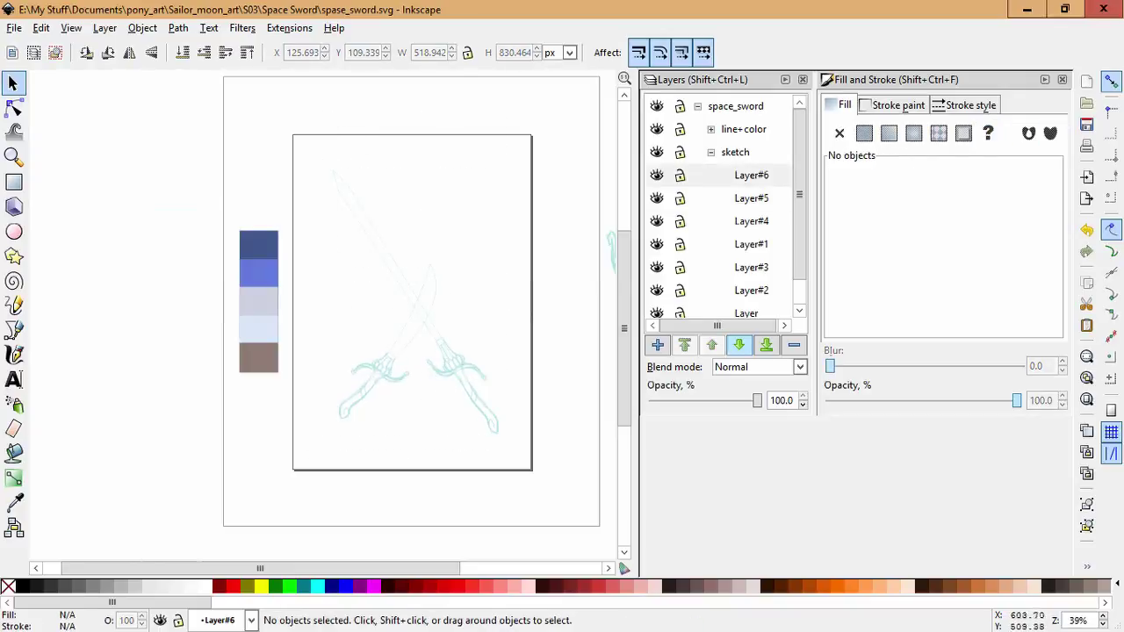
Try the reversed crossing, with the straight sword's hilt on the left and the curved sword's hilt on the right.
{"action": "left_click", "coordinate": [377, 373]}
{"action": "left_click_drag", "start_coordinate": [386, 368], "coordinate": [485, 358]}
{"action": "left_click", "coordinate": [386, 290]}
{"action": "left_click", "coordinate": [386, 290]}
{"action": "left_click_drag", "start_coordinate": [439, 163], "coordinate": [491, 154]}
{"action": "left_click", "coordinate": [484, 348]}
{"action": "left_click_drag", "start_coordinate": [472, 358], "coordinate": [430, 373]}
{"action": "key", "text": "Escape"}
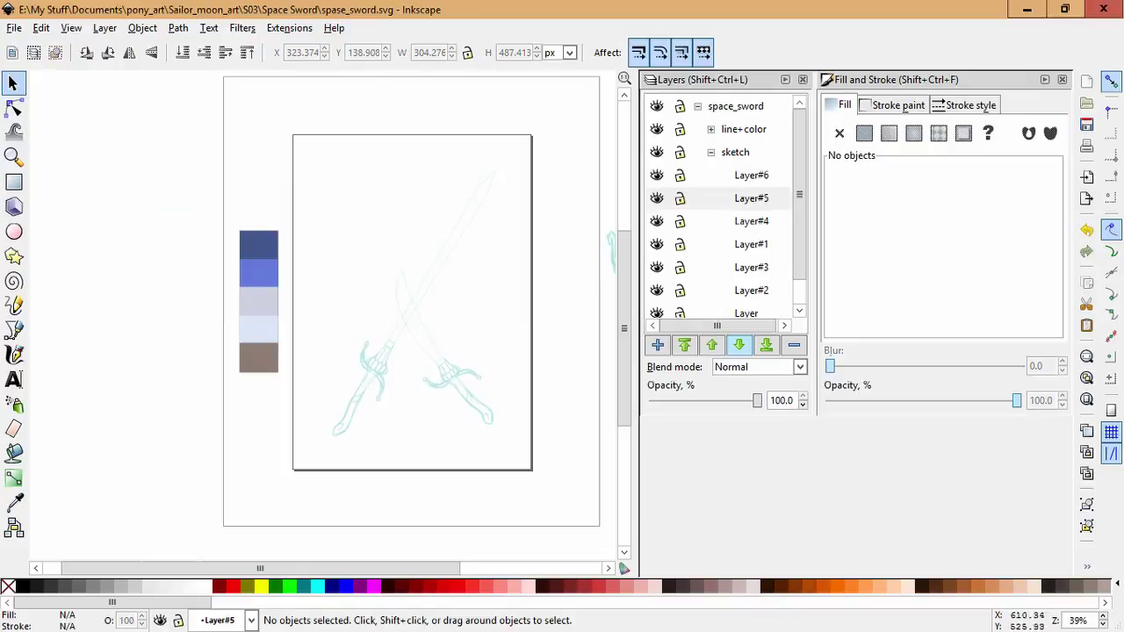
Uncross the swords and rotate the straight and curved swords to stand upright side by side.
{"action": "left_click", "coordinate": [439, 263]}
{"action": "left_click", "coordinate": [438, 264]}
{"action": "left_click_drag", "start_coordinate": [497, 170], "coordinate": [384, 133]}
{"action": "left_click", "coordinate": [388, 369]}
{"action": "left_click_drag", "start_coordinate": [388, 350], "coordinate": [468, 366]}
{"action": "key", "text": "Escape"}
{"action": "key", "text": "Escape"}
{"action": "left_click", "coordinate": [468, 366]}
{"action": "key", "text": "ctrl+z"}
{"action": "key", "text": "ctrl+z"}
{"action": "key", "text": "ctrl+z"}
{"action": "key", "text": "ctrl+z"}
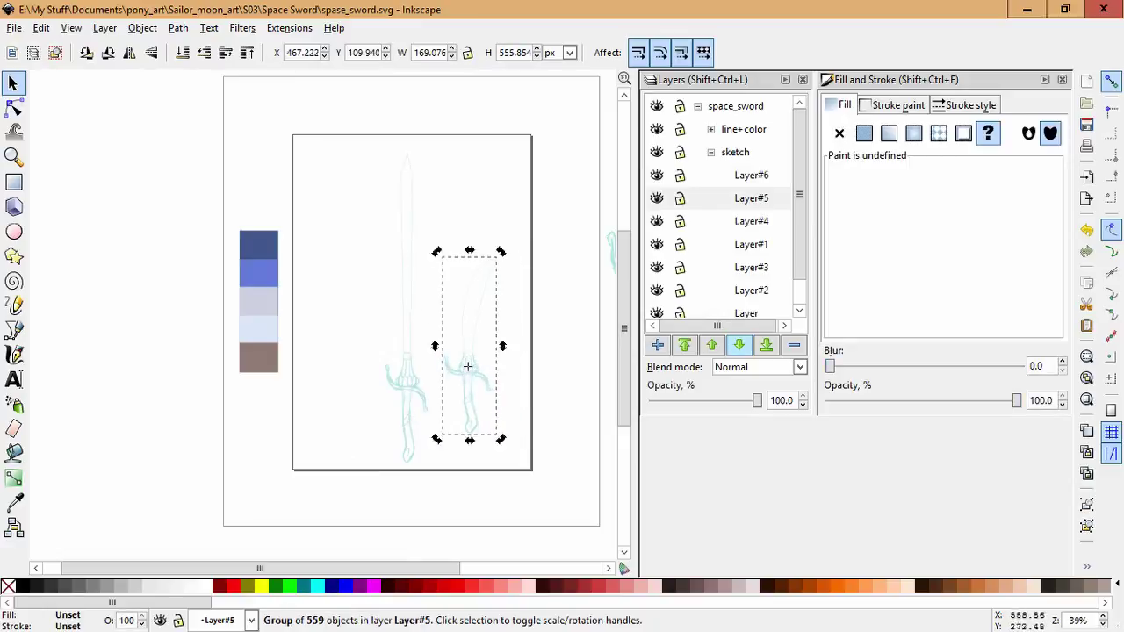
Place the curved sword to the left of the straight one and shift the pair together within the page.
{"action": "key", "text": "ctrl+z"}
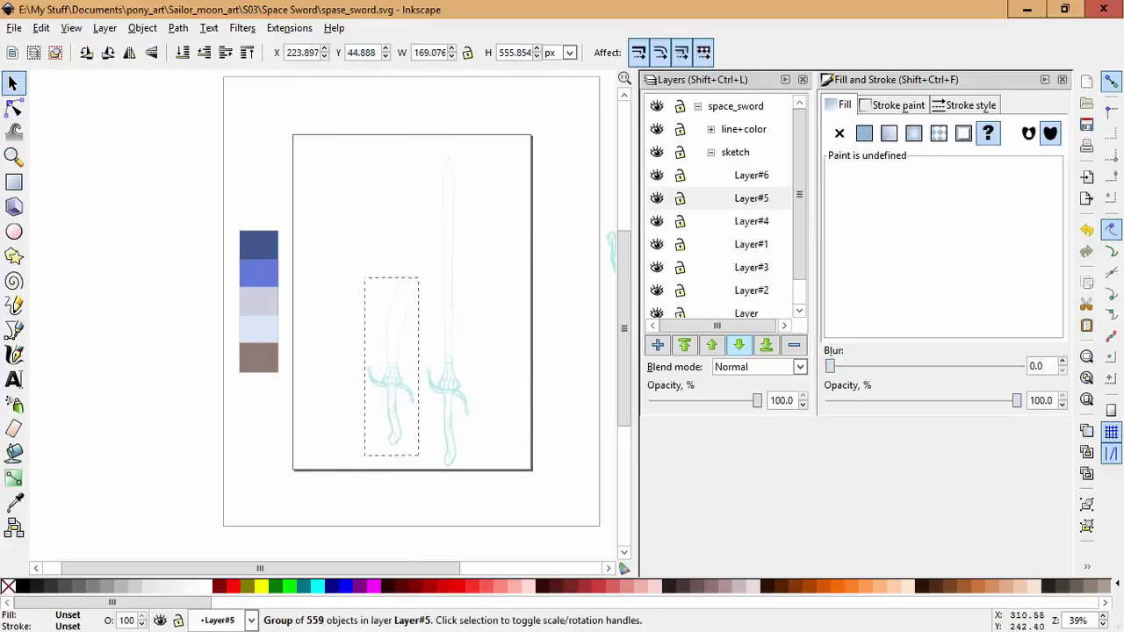
{"action": "key", "text": "ctrl+z"}
{"action": "key", "text": "shift+Left"}
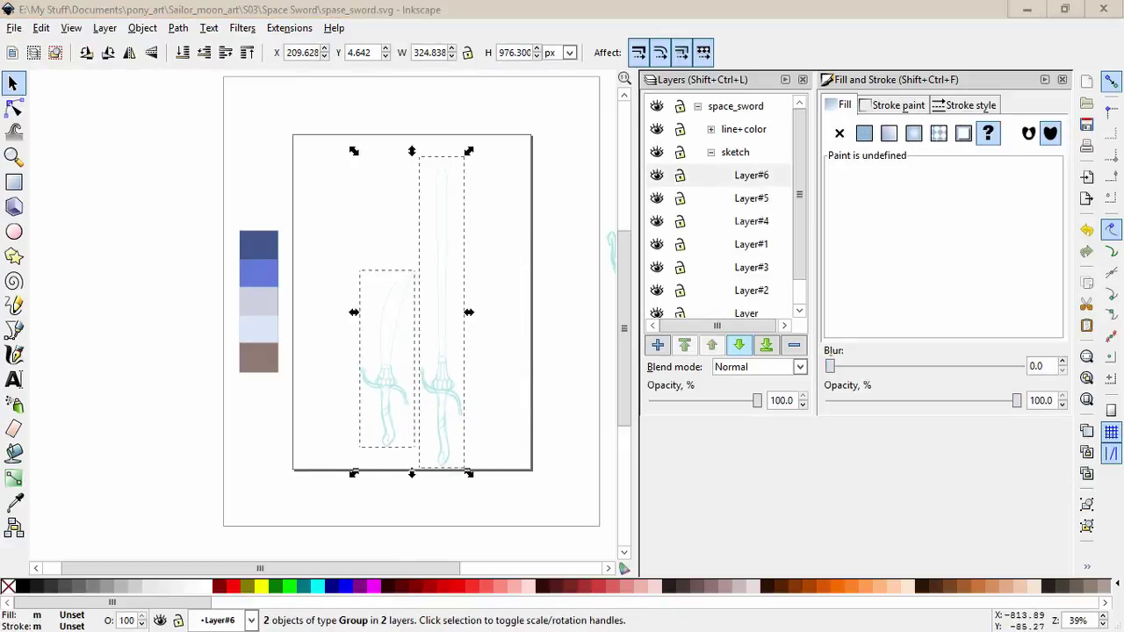
{"action": "key", "text": "ctrl+z"}
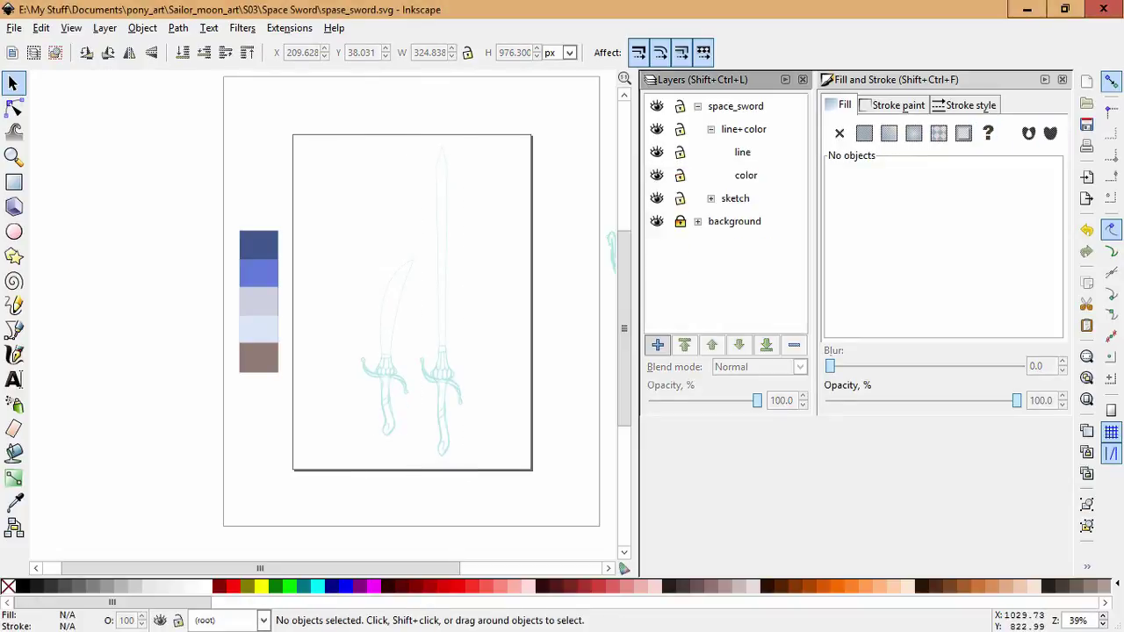
Create a sublayer named bace_sword_01 under the line layer and lock the sketch layer.
{"action": "left_click", "coordinate": [742, 152]}
{"action": "left_click", "coordinate": [657, 344]}
{"action": "type", "text": "bace_sword_01"}
{"action": "key", "text": "Return"}
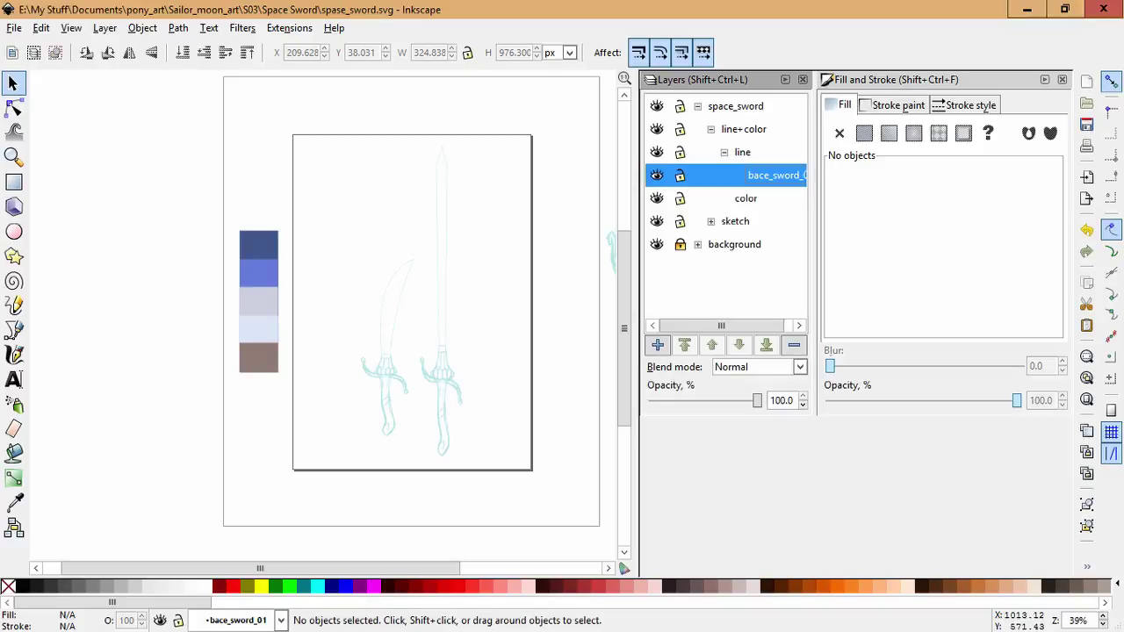
{"action": "scroll", "coordinate": [458, 394], "scroll_direction": "up", "scroll_amount": 5}
{"action": "key", "text": "b"}
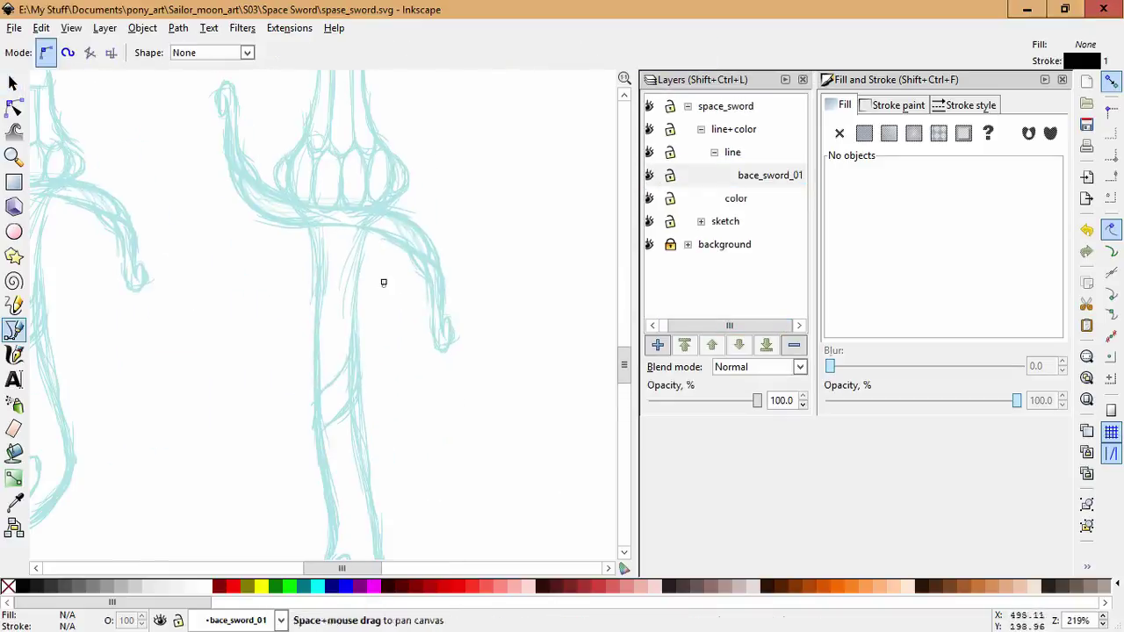
{"action": "scroll", "coordinate": [351, 351], "scroll_direction": "up", "scroll_amount": 2}
{"action": "left_click", "coordinate": [670, 221]}
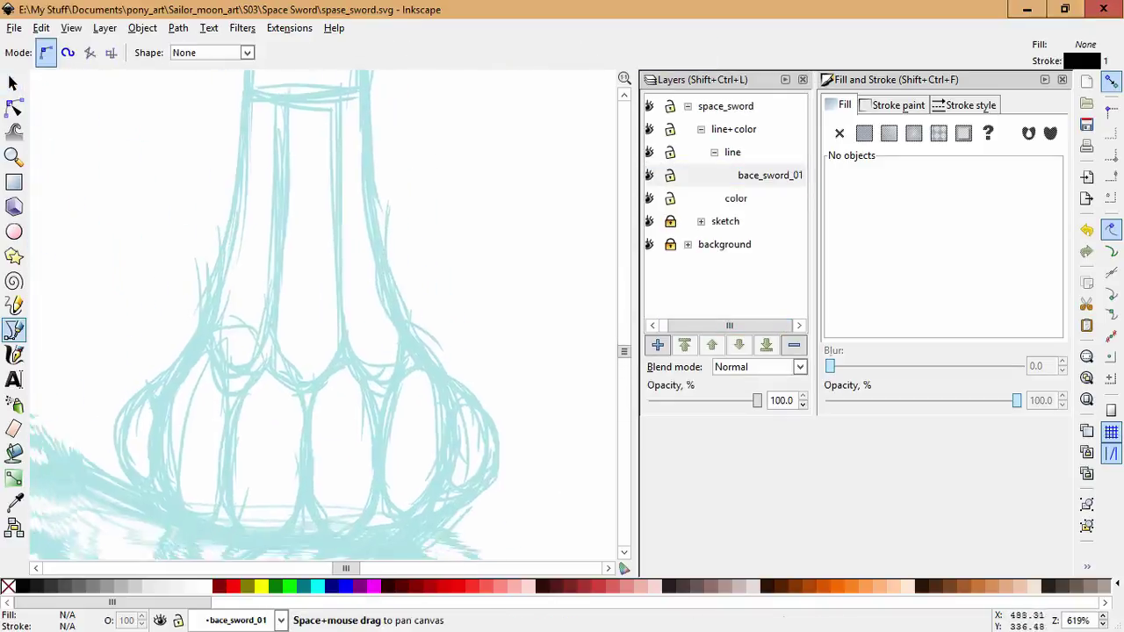
{"action": "left_click_drag", "start_coordinate": [386, 277], "coordinate": [413, 336]}
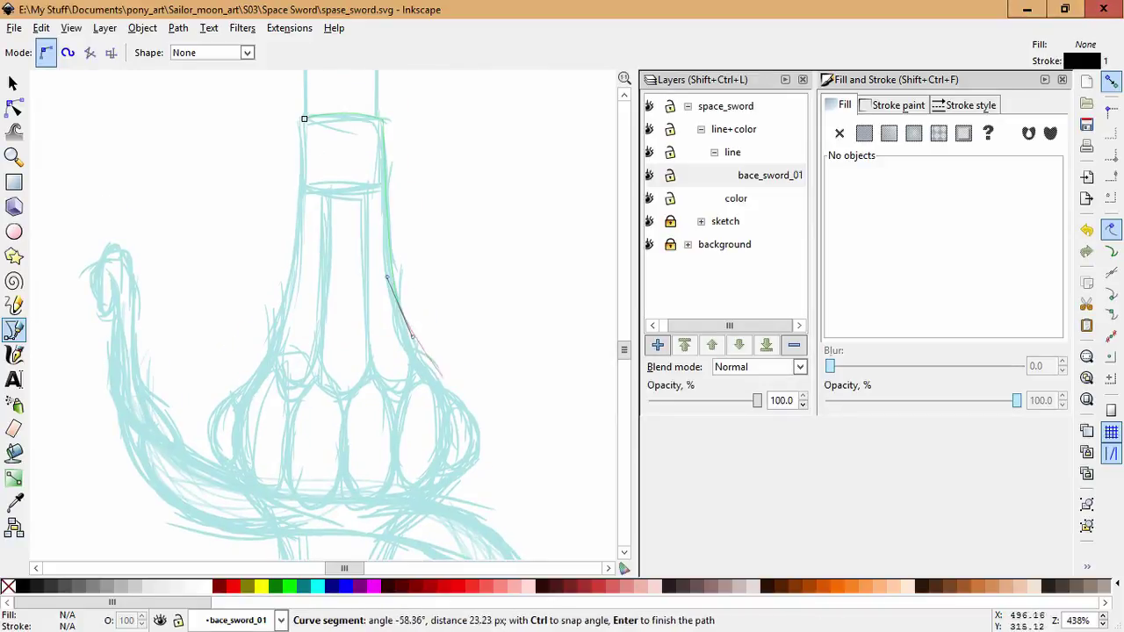
{"action": "left_click_drag", "start_coordinate": [367, 367], "coordinate": [397, 409]}
{"action": "key", "text": "BackSpace"}
{"action": "key", "text": "BackSpace"}
Trace the straight sword's collar as a closed four-cornered outline with the Bezier pen.
{"action": "left_click", "coordinate": [378, 116]}
{"action": "left_click", "coordinate": [384, 187]}
{"action": "left_click", "coordinate": [300, 184]}
{"action": "left_click", "coordinate": [304, 118]}
Bow the collar outline's top and bottom edges outward and straighten its right side.
{"action": "key", "text": "n"}
{"action": "scroll", "coordinate": [345, 71], "scroll_direction": "up", "scroll_amount": 2}
{"action": "left_click_drag", "start_coordinate": [237, 145], "coordinate": [434, 185]}
{"action": "mouse_move", "coordinate": [333, 158]}
{"action": "left_mouse_down"}
{"action": "mouse_move", "coordinate": [334, 173]}
{"action": "mouse_move", "coordinate": [333, 163]}
{"action": "left_mouse_up"}
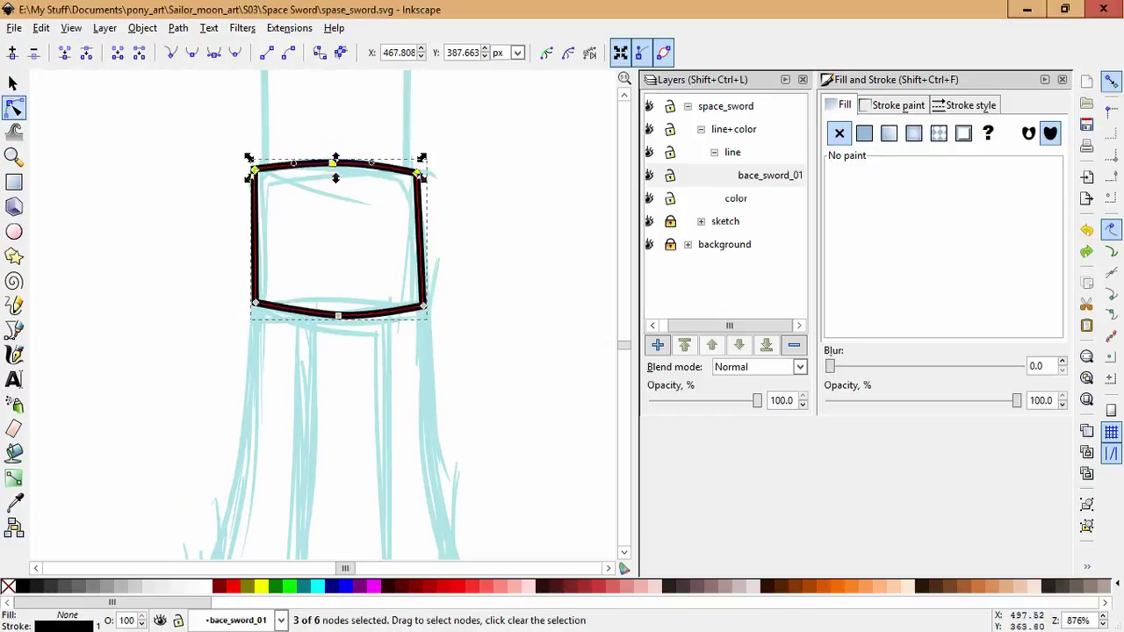
{"action": "left_click_drag", "start_coordinate": [418, 171], "coordinate": [422, 170]}
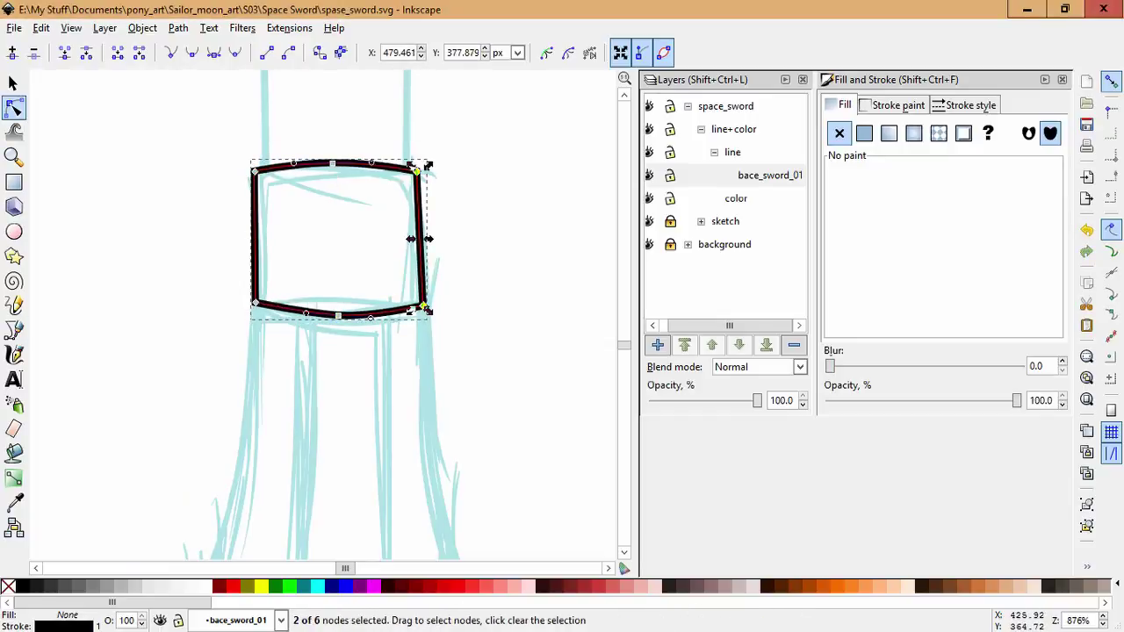
{"action": "left_click_drag", "start_coordinate": [424, 306], "coordinate": [421, 306]}
Centre the collar outline's middle nodes and reshape its bottom edge to arch upward like the top edge.
{"action": "left_click", "coordinate": [254, 305], "text": "shift"}
{"action": "left_click", "coordinate": [335, 315], "text": "shift"}
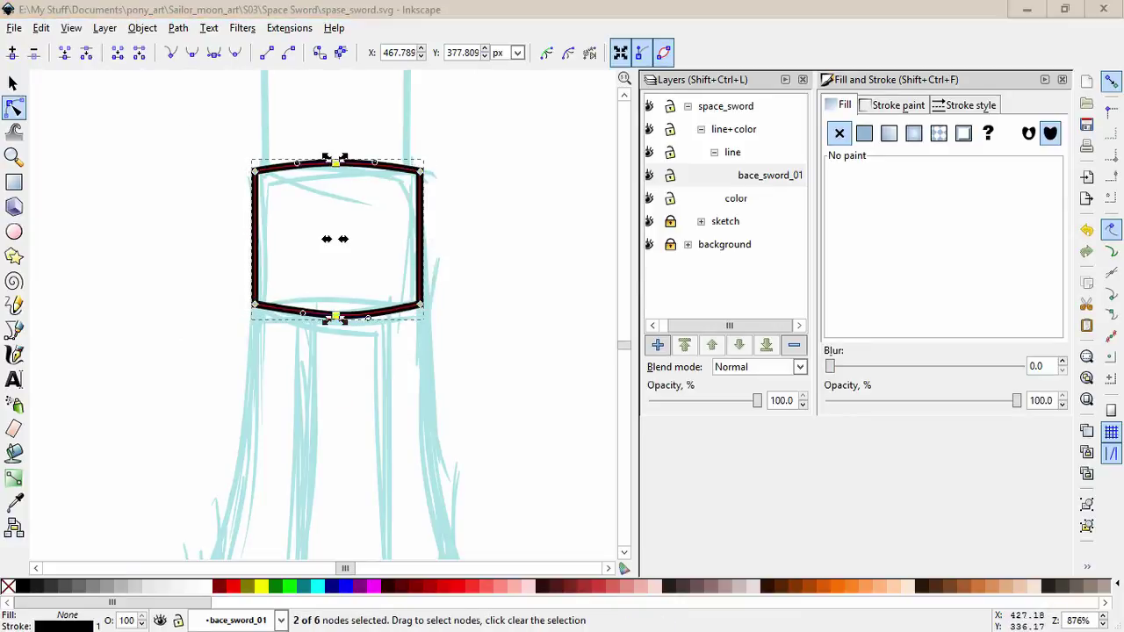
{"action": "left_click", "coordinate": [332, 238]}
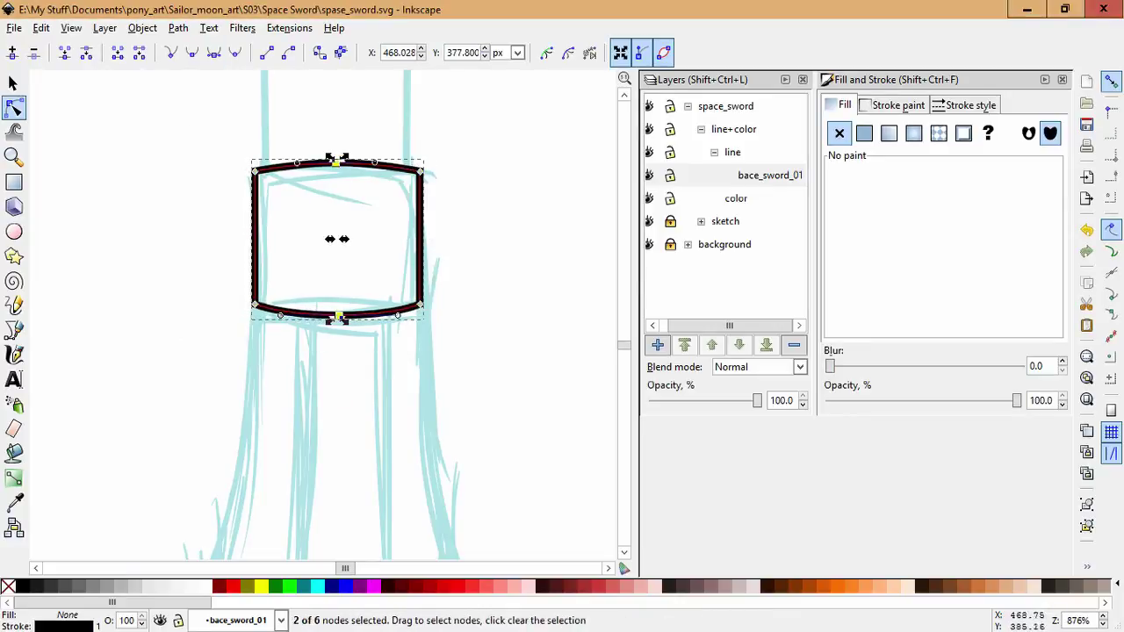
{"action": "left_click_drag", "start_coordinate": [352, 312], "coordinate": [351, 295]}
{"action": "key", "text": "Escape"}
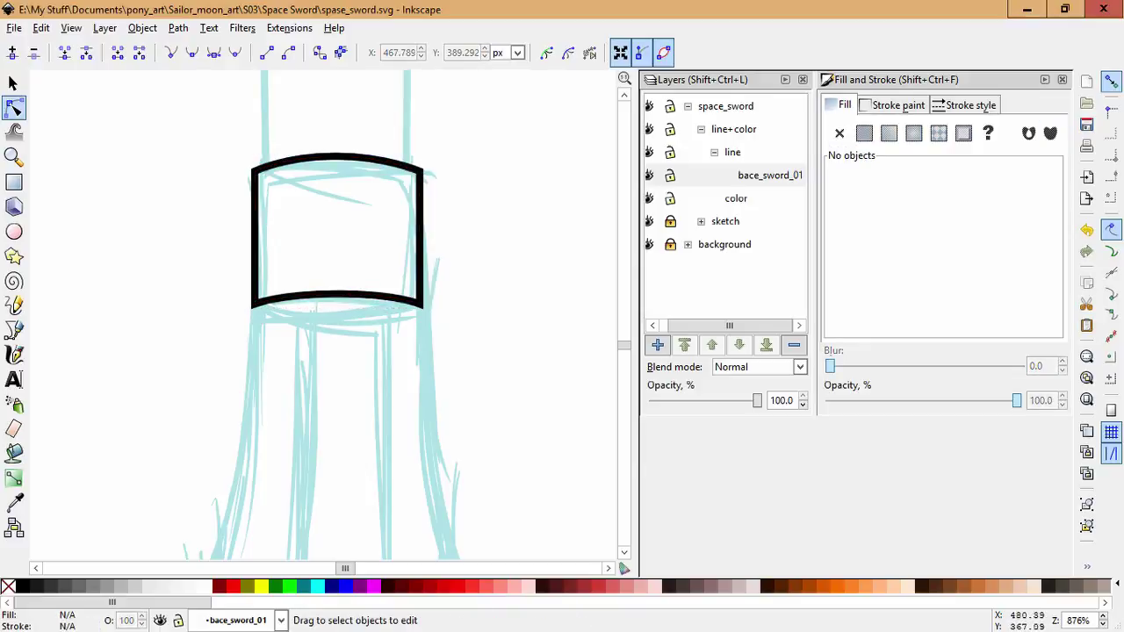
Trace the right flared panel below the collar as a closed curved outline starting at the collar's lower right corner.
{"action": "left_click", "coordinate": [427, 289]}
{"action": "key", "text": "space"}
{"action": "key", "text": "Escape"}
{"action": "scroll", "coordinate": [395, 290], "scroll_direction": "down", "scroll_amount": 4}
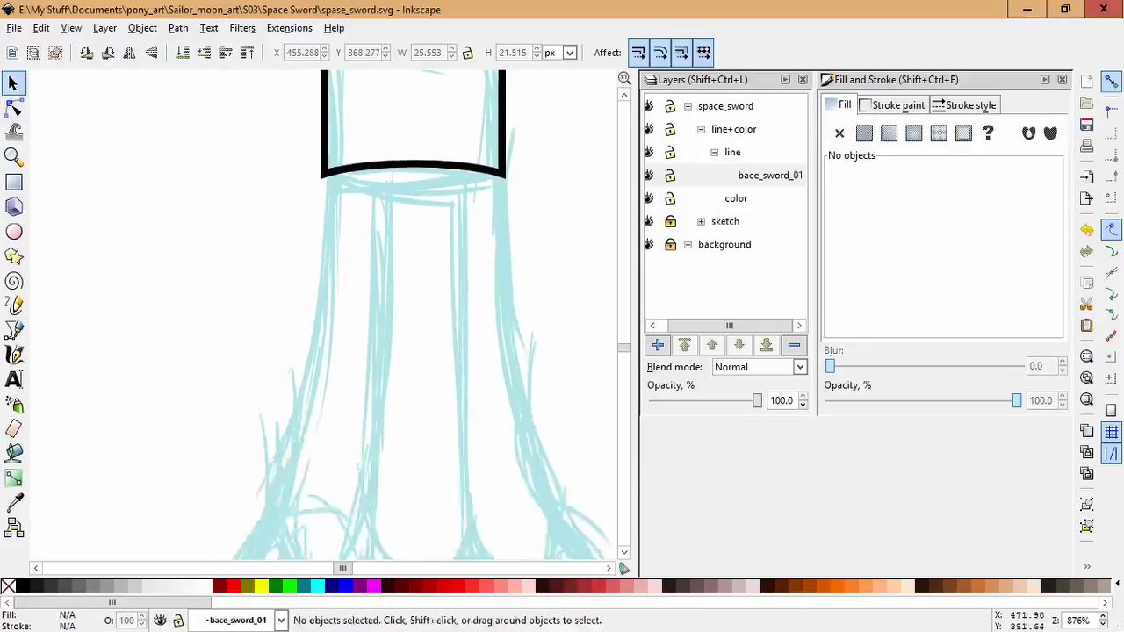
{"action": "key", "text": "minus"}
{"action": "key", "text": "minus"}
{"action": "key", "text": "z"}
{"action": "key", "text": "c"}
{"action": "key", "text": "b"}
{"action": "left_click_drag", "start_coordinate": [551, 382], "coordinate": [497, 288]}
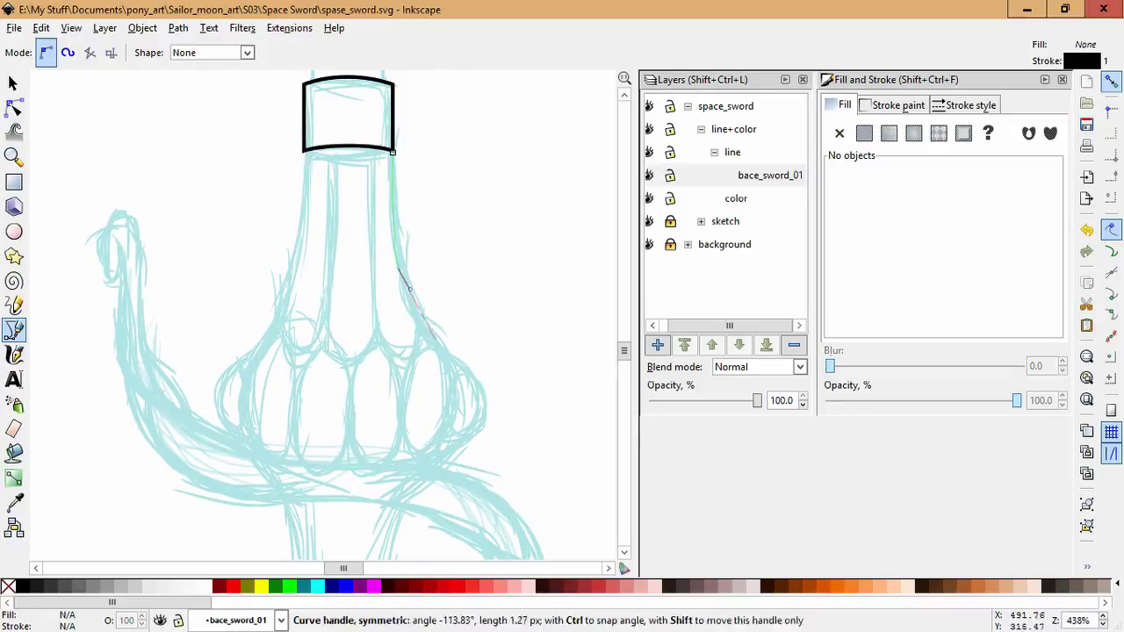
{"action": "key", "text": "Return"}
Adjust the right panel outline's nodes and curves so it follows the sketched flare and rounded lower end.
{"action": "key", "text": "n"}
{"action": "key", "text": "plus"}
{"action": "key", "text": "plus"}
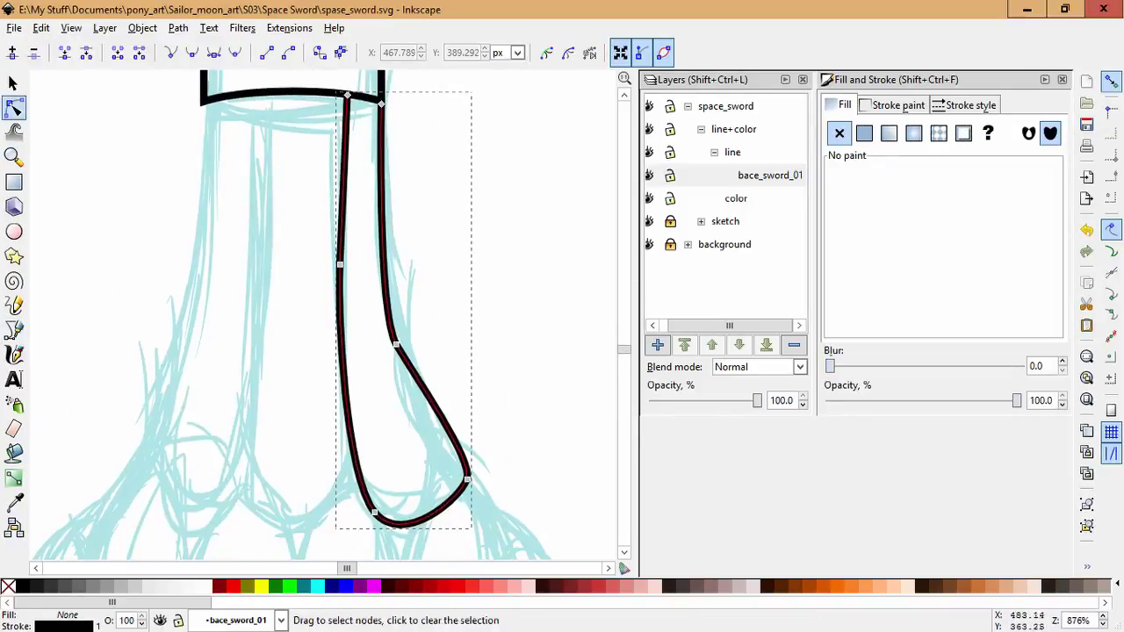
{"action": "left_click", "coordinate": [353, 458]}
{"action": "left_click_drag", "start_coordinate": [325, 424], "coordinate": [334, 443]}
{"action": "left_click_drag", "start_coordinate": [383, 296], "coordinate": [394, 333]}
{"action": "key", "text": "ctrl+z"}
{"action": "key", "text": "ctrl+z"}
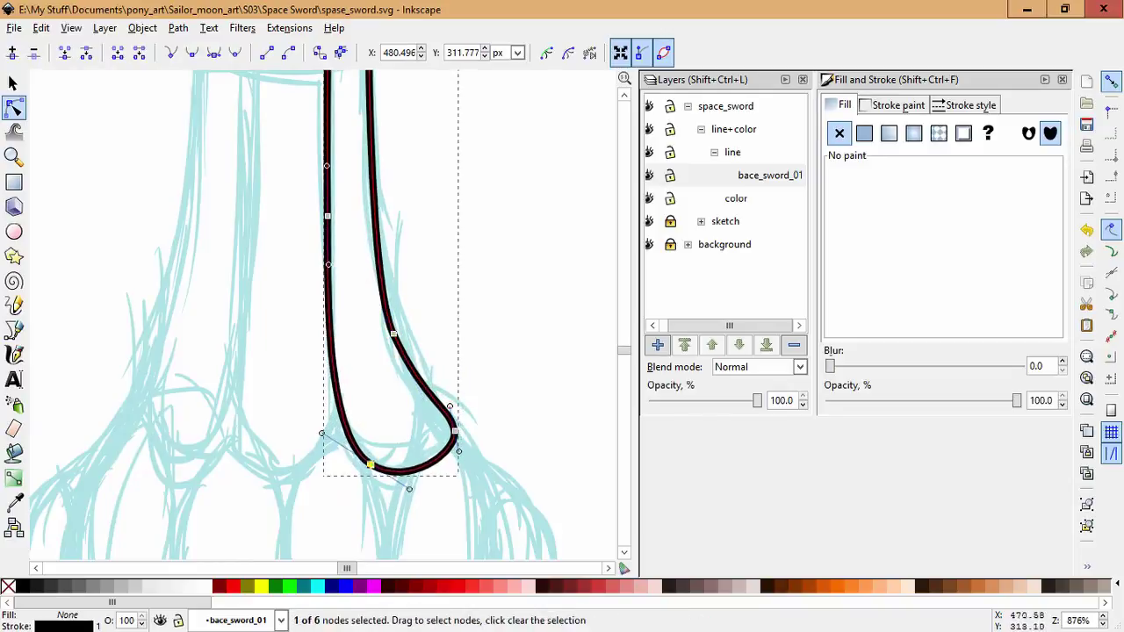
{"action": "scroll", "coordinate": [325, 316], "scroll_direction": "up", "scroll_amount": 2}
{"action": "key", "text": "Escape"}
Draw a second contour inside the right panel and turn the pair into a black-filled line shape without stroke.
{"action": "key", "text": "b"}
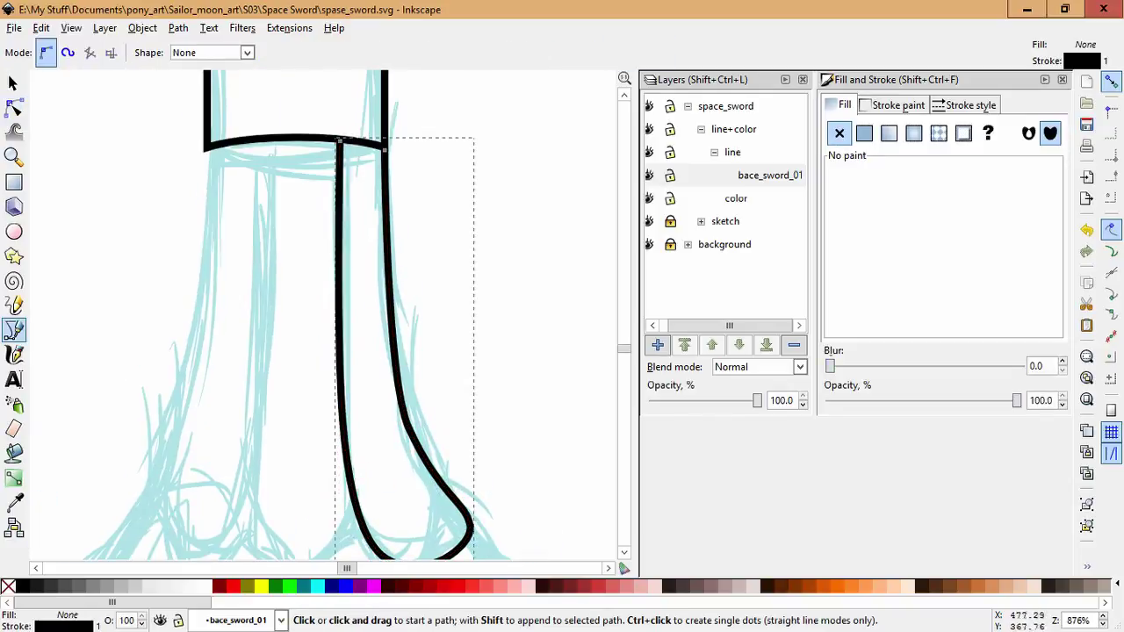
{"action": "left_click_drag", "start_coordinate": [354, 483], "coordinate": [372, 500]}
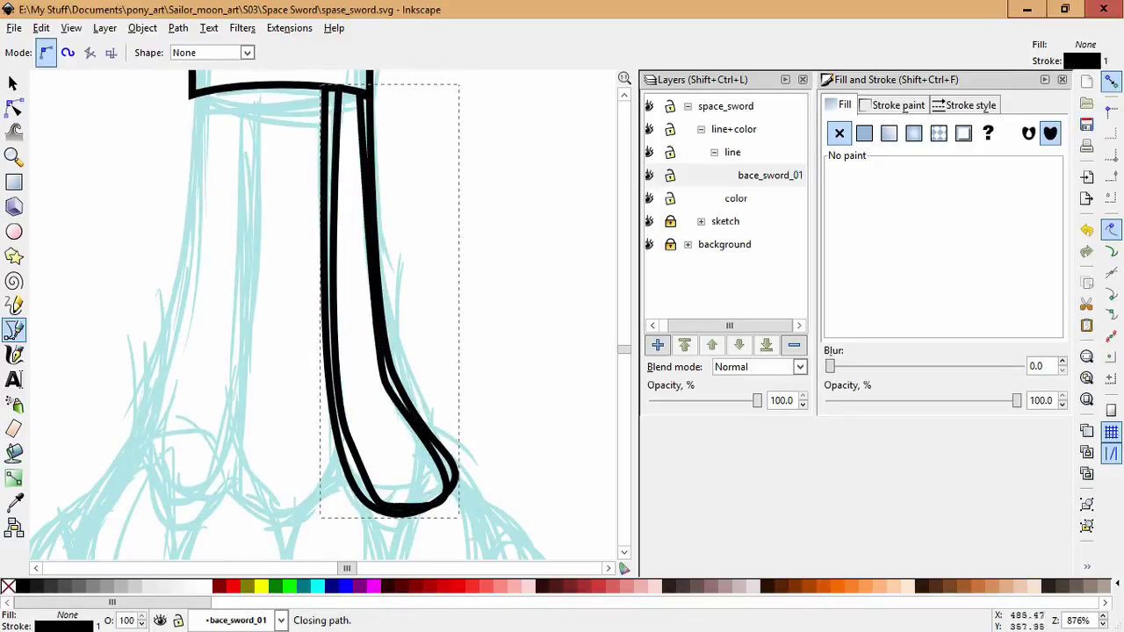
{"action": "left_click", "coordinate": [325, 87]}
{"action": "key", "text": "n"}
{"action": "left_click", "coordinate": [21, 585]}
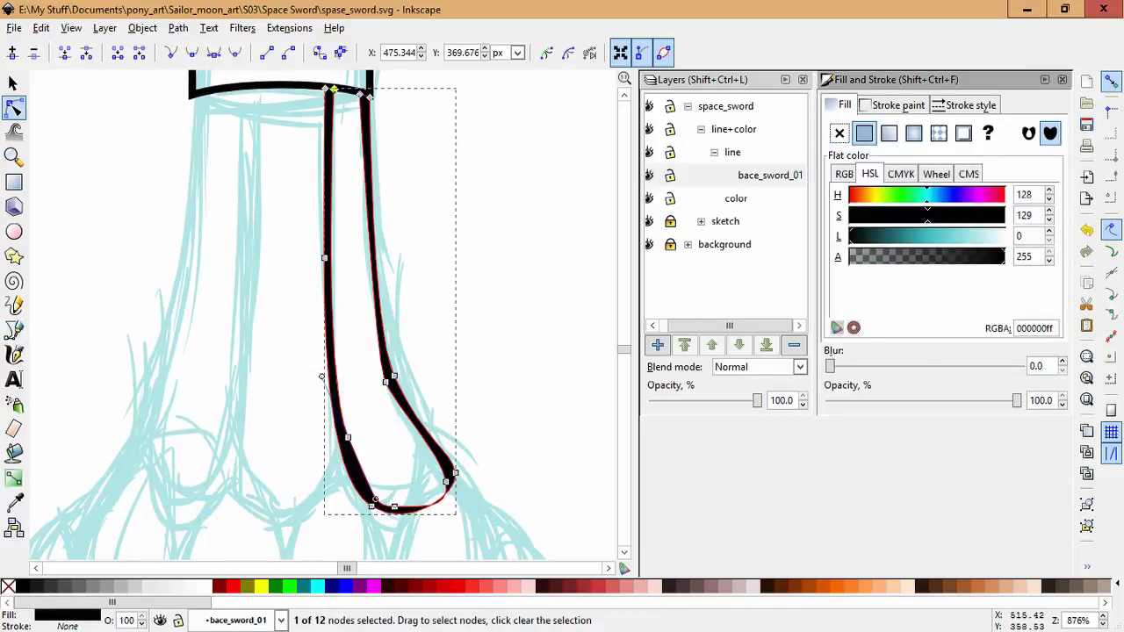
Reshape the right panel's contours to even out the line thickness along the left side, rounded end and flare.
{"action": "left_click_drag", "start_coordinate": [329, 298], "coordinate": [331, 333]}
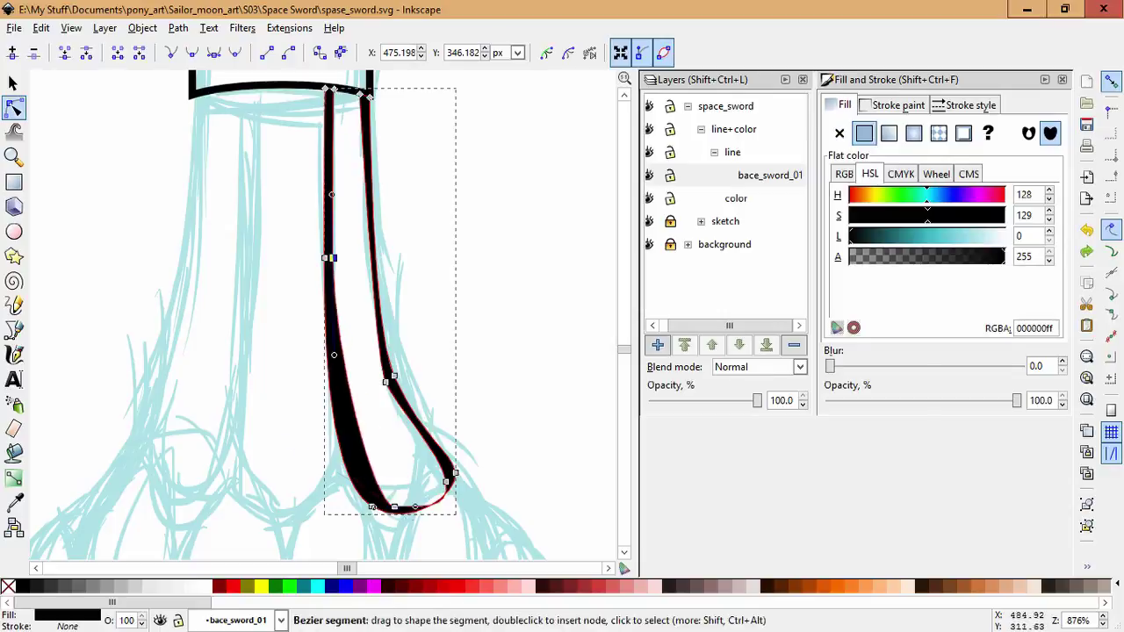
{"action": "left_click_drag", "start_coordinate": [397, 508], "coordinate": [379, 499]}
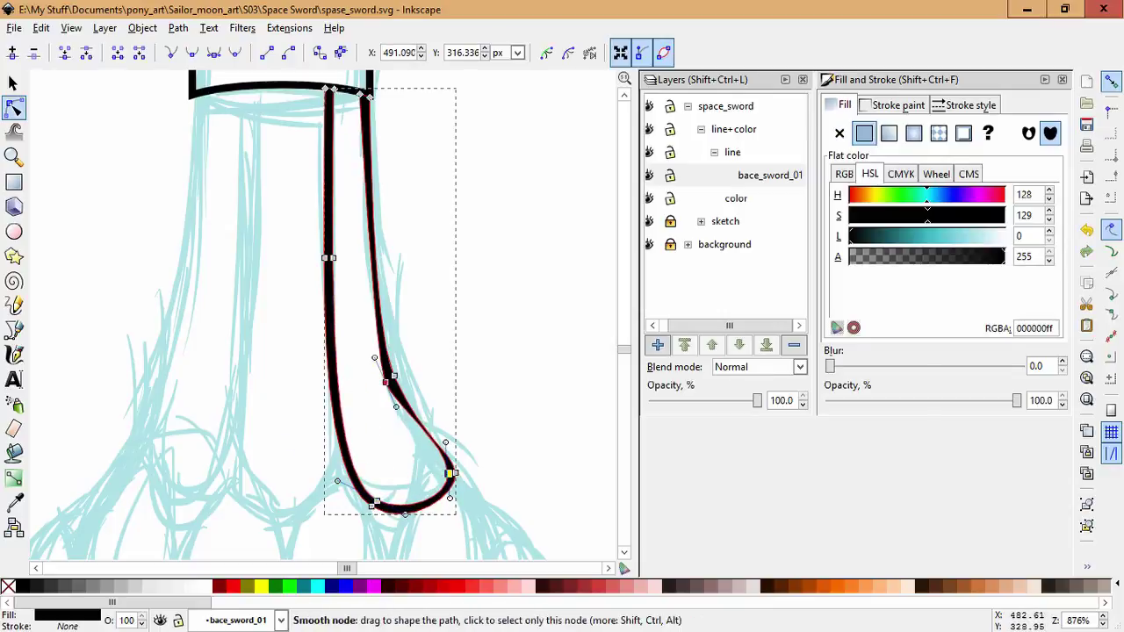
{"action": "left_click_drag", "start_coordinate": [396, 434], "coordinate": [421, 451]}
{"action": "key", "text": "Escape"}
{"action": "key", "text": "Escape"}
{"action": "left_click", "coordinate": [449, 471]}
{"action": "key", "text": "Escape"}
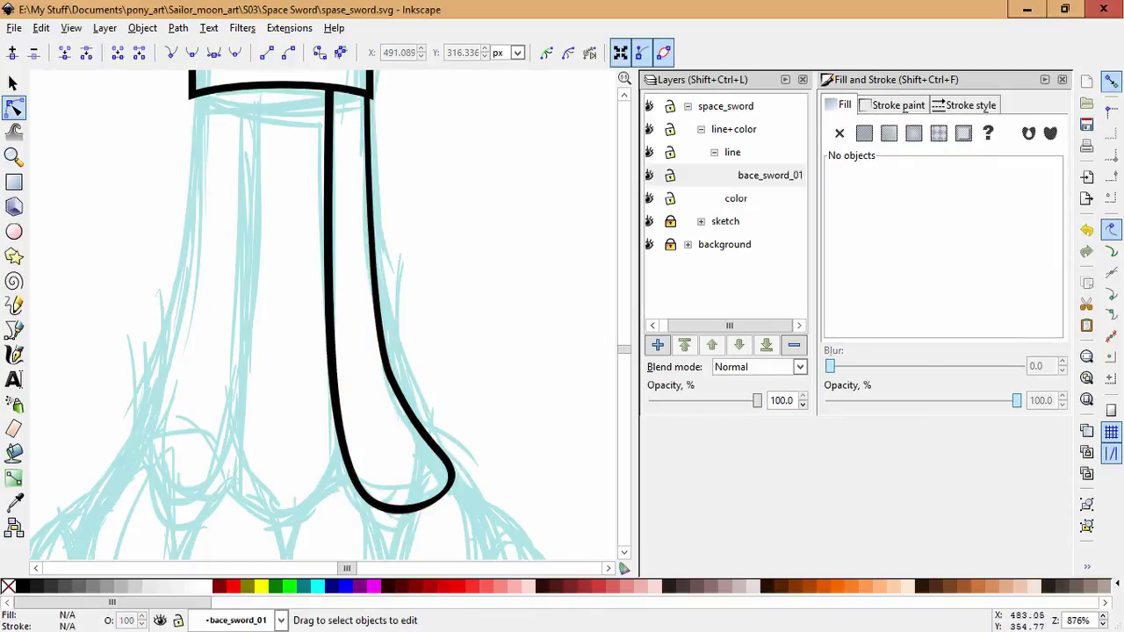
Refine the right panel's nodes at the rounded end, the flare bend and the upper corner meeting the collar.
{"action": "left_click", "coordinate": [378, 496]}
{"action": "left_click", "coordinate": [378, 496]}
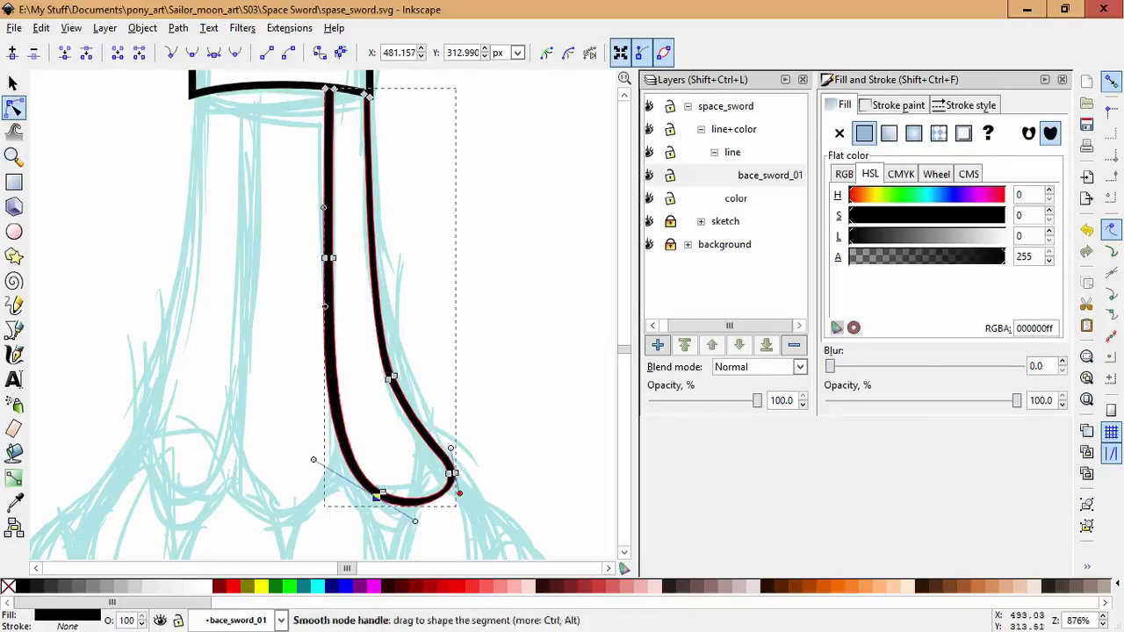
{"action": "key", "text": "Escape"}
{"action": "left_click", "coordinate": [386, 377]}
{"action": "key", "text": "Escape"}
{"action": "left_click", "coordinate": [390, 377]}
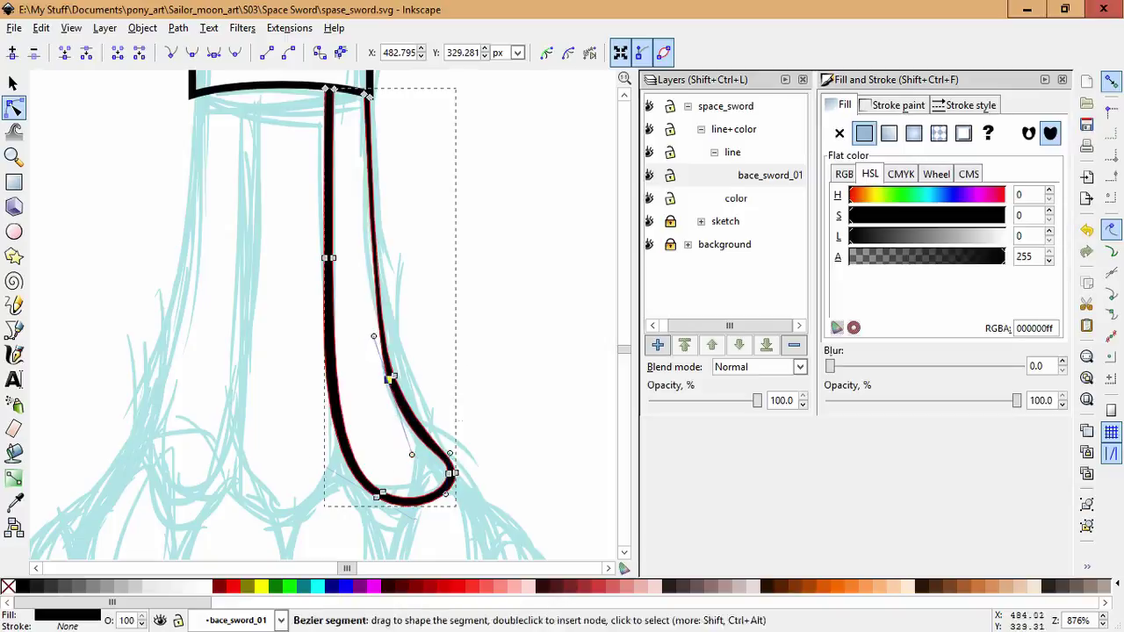
{"action": "left_click", "coordinate": [368, 89]}
{"action": "scroll", "coordinate": [386, 77], "scroll_direction": "up", "scroll_amount": 4}
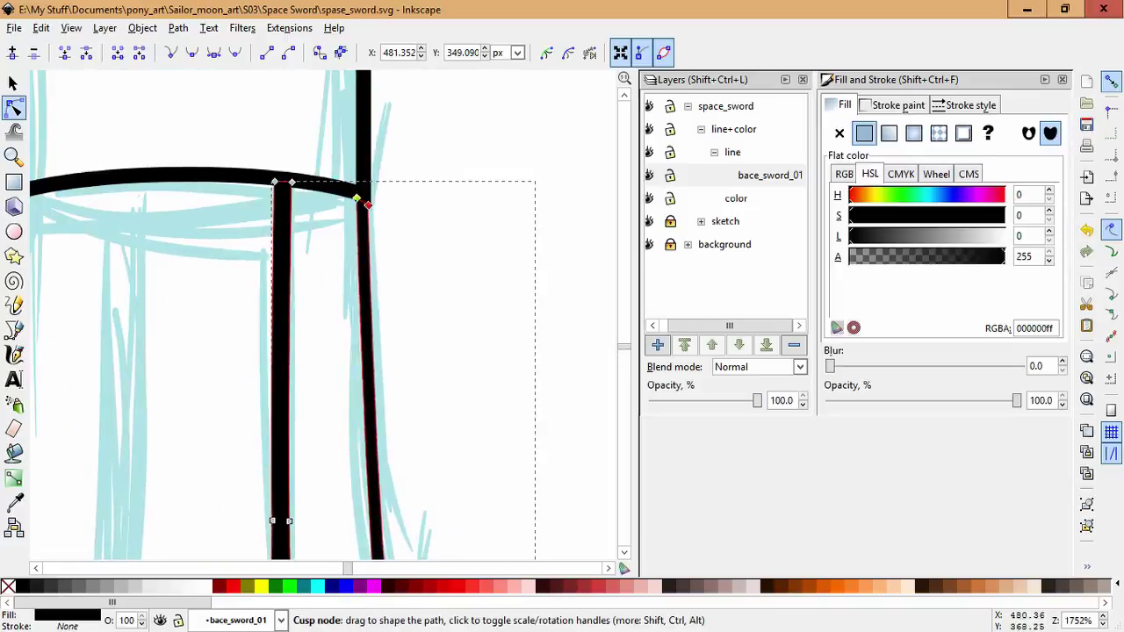
{"action": "key", "text": "Escape"}
{"action": "scroll", "coordinate": [338, 188], "scroll_direction": "down", "scroll_amount": 5}
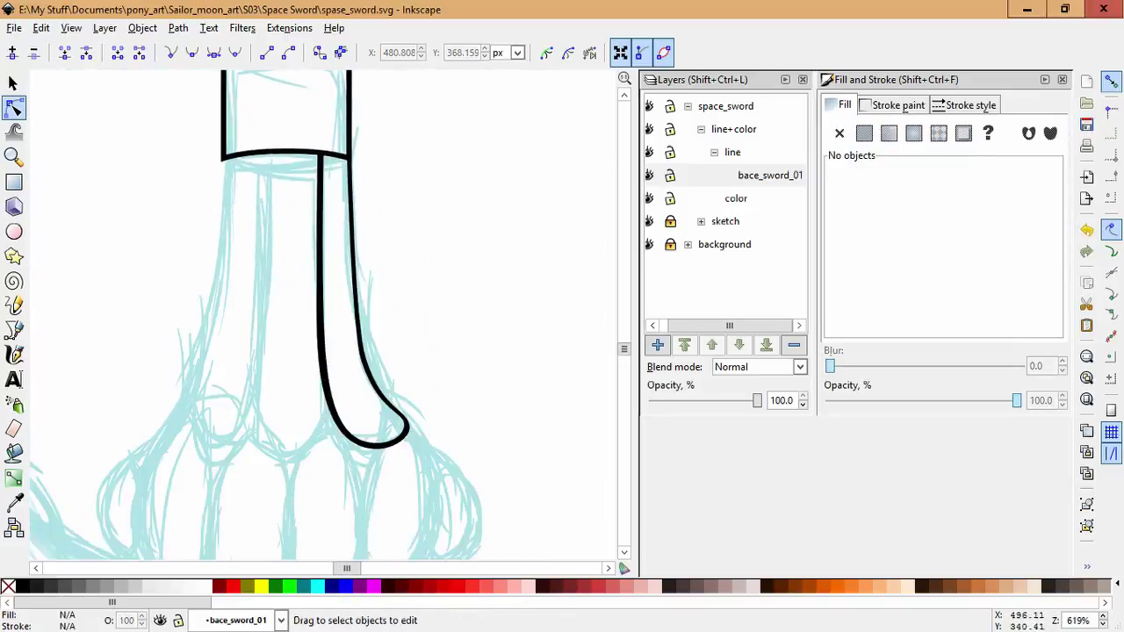
Duplicate the right panel, flip the copy horizontally and place it under the collar's left corner.
{"action": "key", "text": "s"}
{"action": "left_click", "coordinate": [369, 307]}
{"action": "key", "text": "ctrl+d"}
{"action": "key", "text": "h"}
{"action": "left_click_drag", "start_coordinate": [369, 308], "coordinate": [212, 309]}
{"action": "key", "text": "Escape"}
{"action": "scroll", "coordinate": [263, 351], "scroll_direction": "up", "scroll_amount": 1}
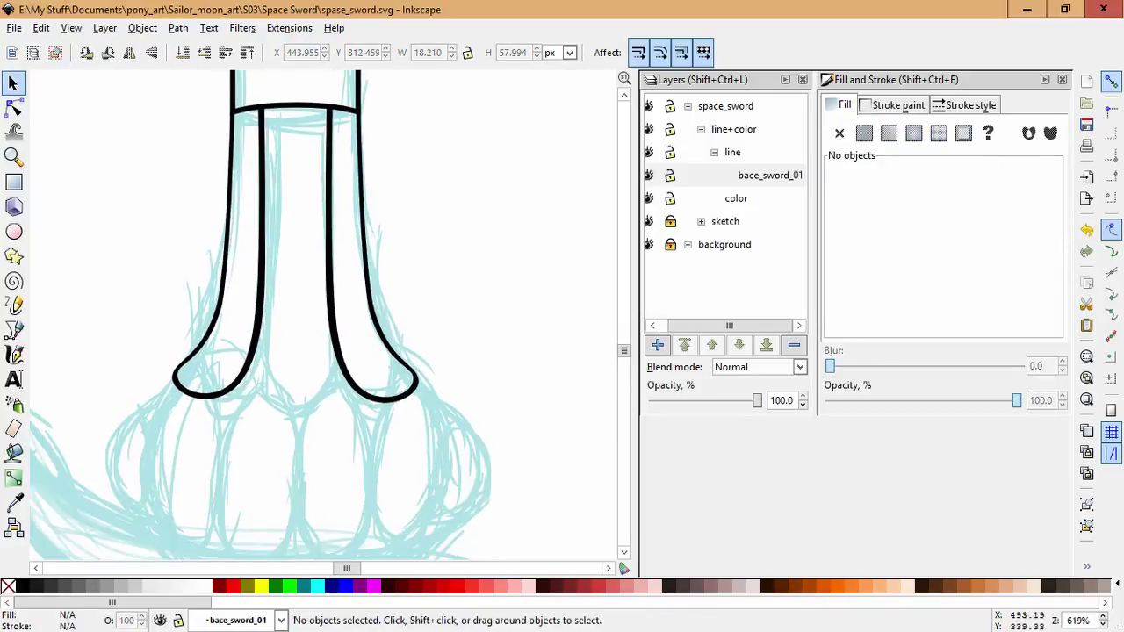
Draw a black-filled, strokeless pointed arc joining the lower ends of the two side panels.
{"action": "key", "text": "b"}
{"action": "scroll", "coordinate": [294, 413], "scroll_direction": "up", "scroll_amount": 1}
{"action": "left_click", "coordinate": [238, 327]}
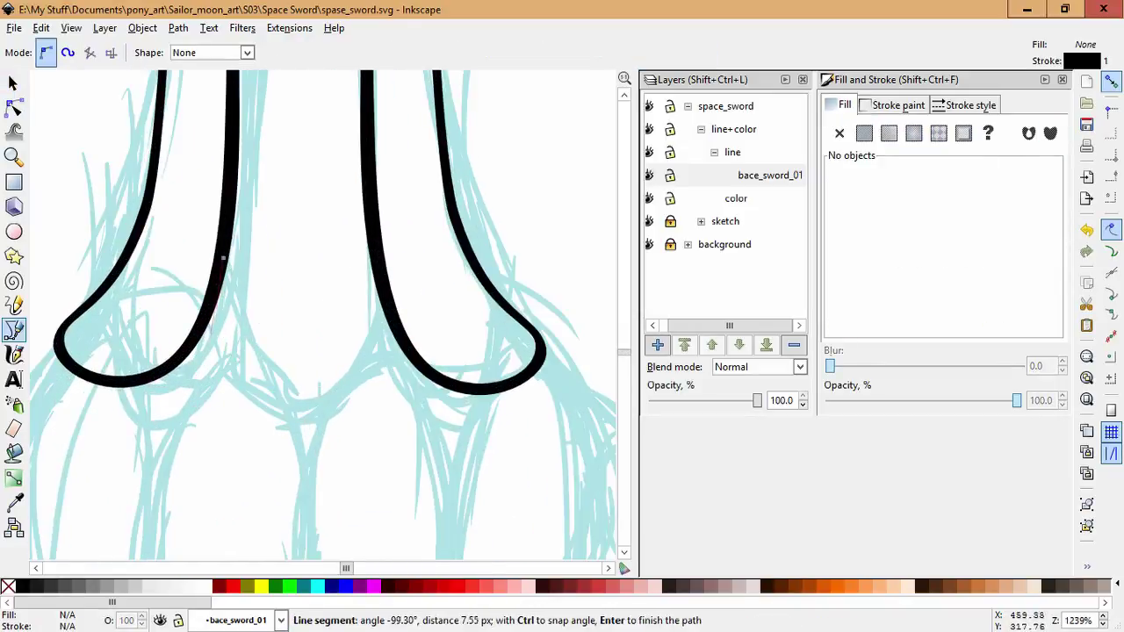
{"action": "key", "text": "Return"}
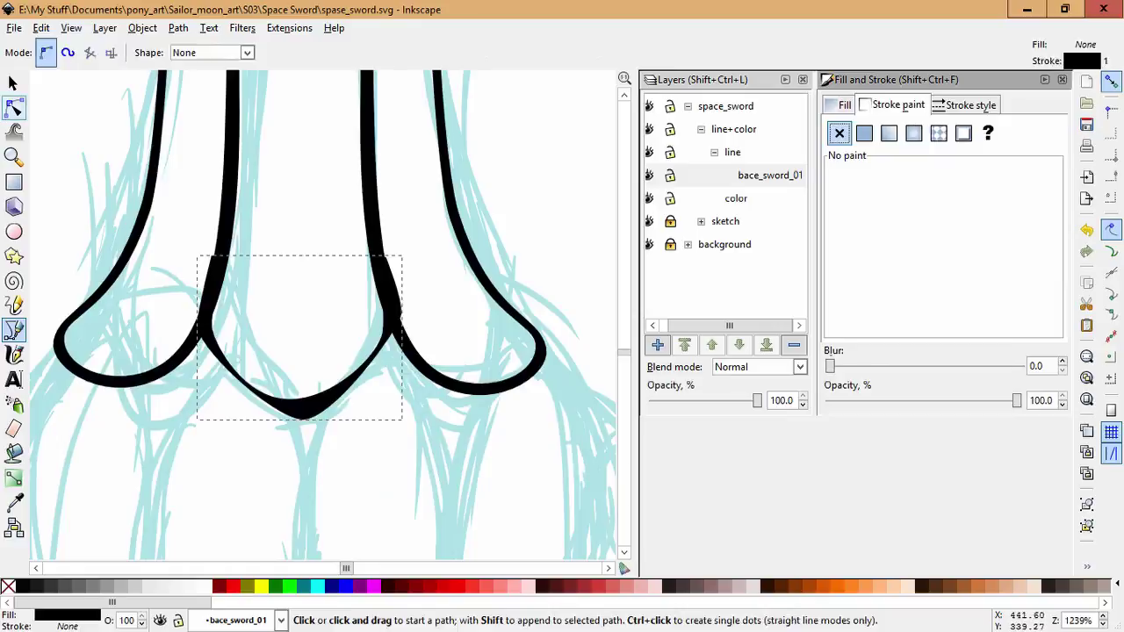
Adjust the lower tip and outer side nodes of the pointed arc to even out its line thickness.
{"action": "key", "text": "n"}
{"action": "key", "text": "Escape"}
{"action": "left_click", "coordinate": [301, 413]}
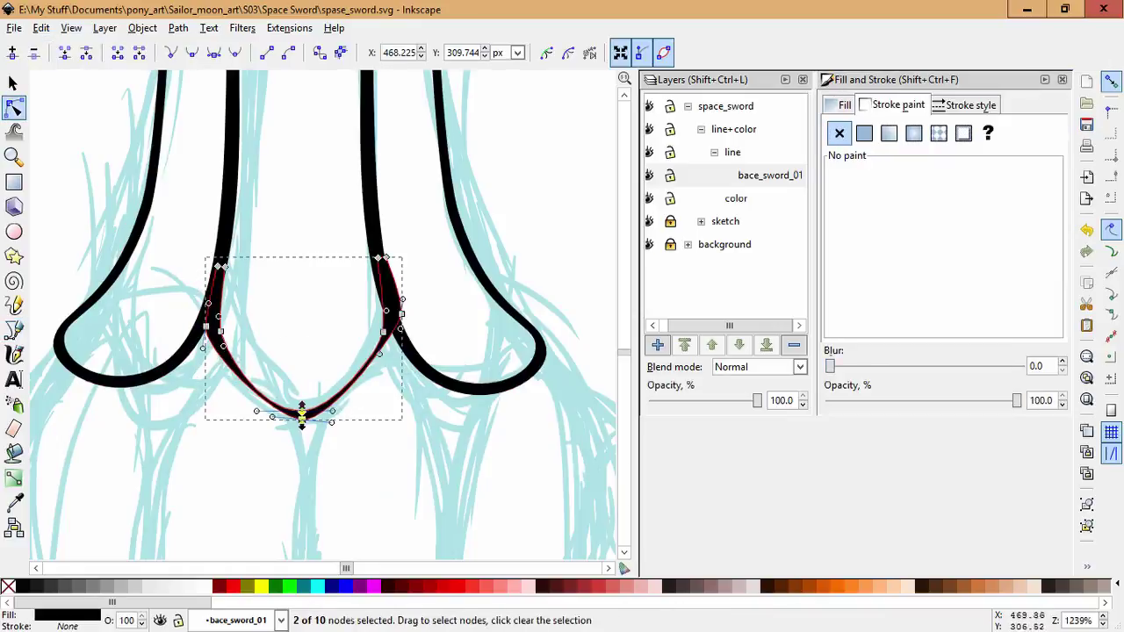
{"action": "left_click_drag", "start_coordinate": [401, 314], "coordinate": [396, 327]}
{"action": "left_click", "coordinate": [397, 326]}
{"action": "left_click", "coordinate": [202, 326], "text": "shift"}
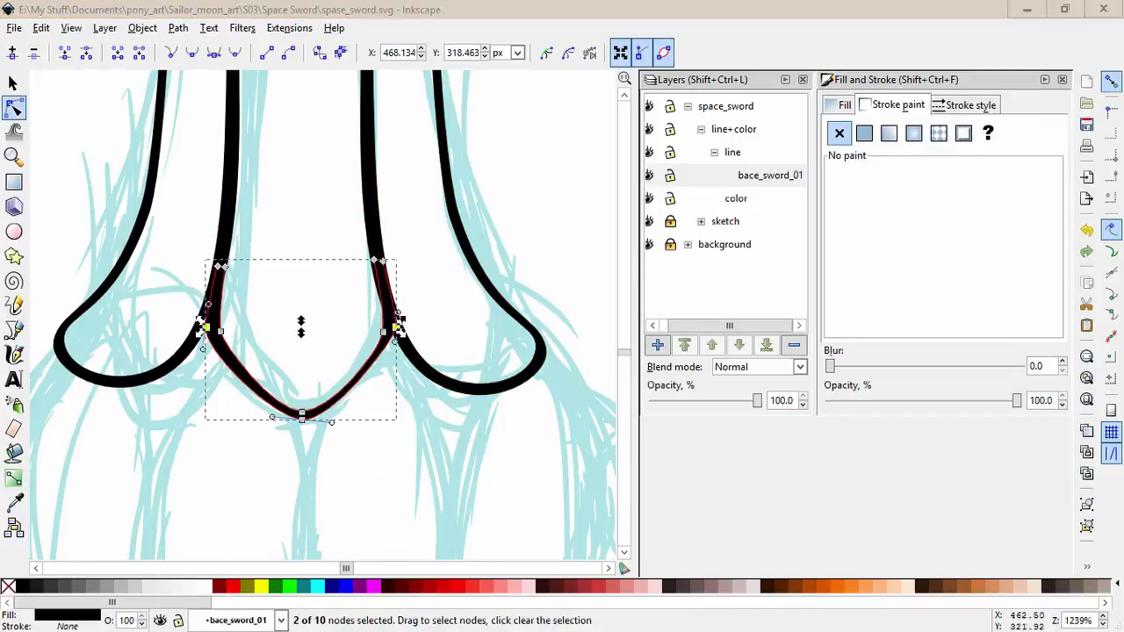
Refine the pointed arc's inner nodes and pull its right side slightly inward.
{"action": "left_click", "coordinate": [301, 412]}
{"action": "key", "text": "Escape"}
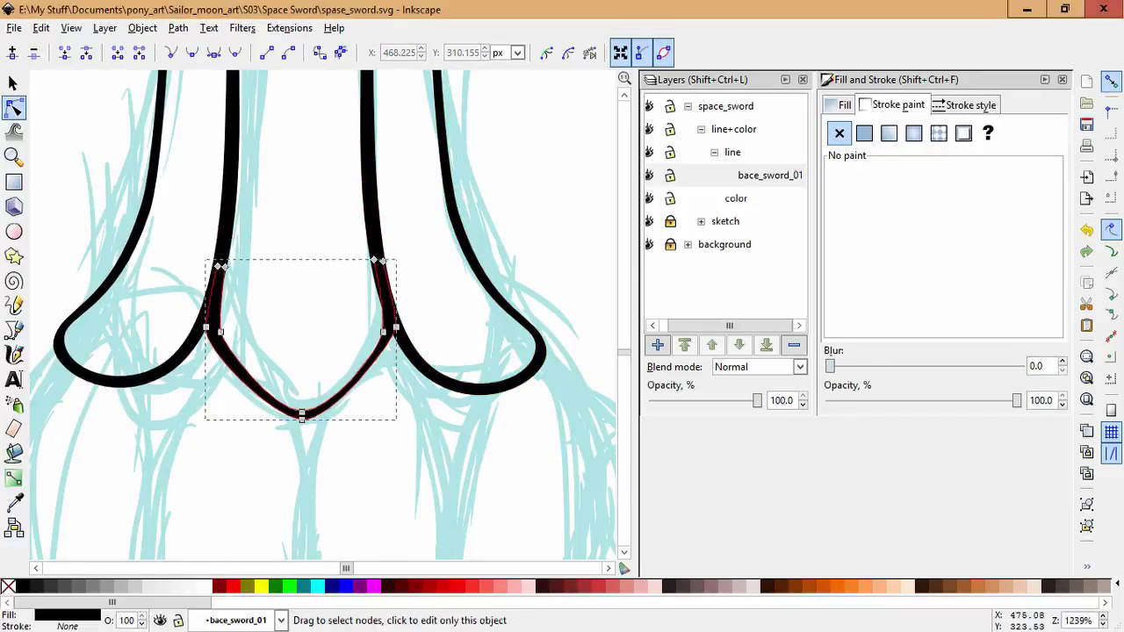
{"action": "key", "text": "Escape"}
{"action": "left_click", "coordinate": [217, 329]}
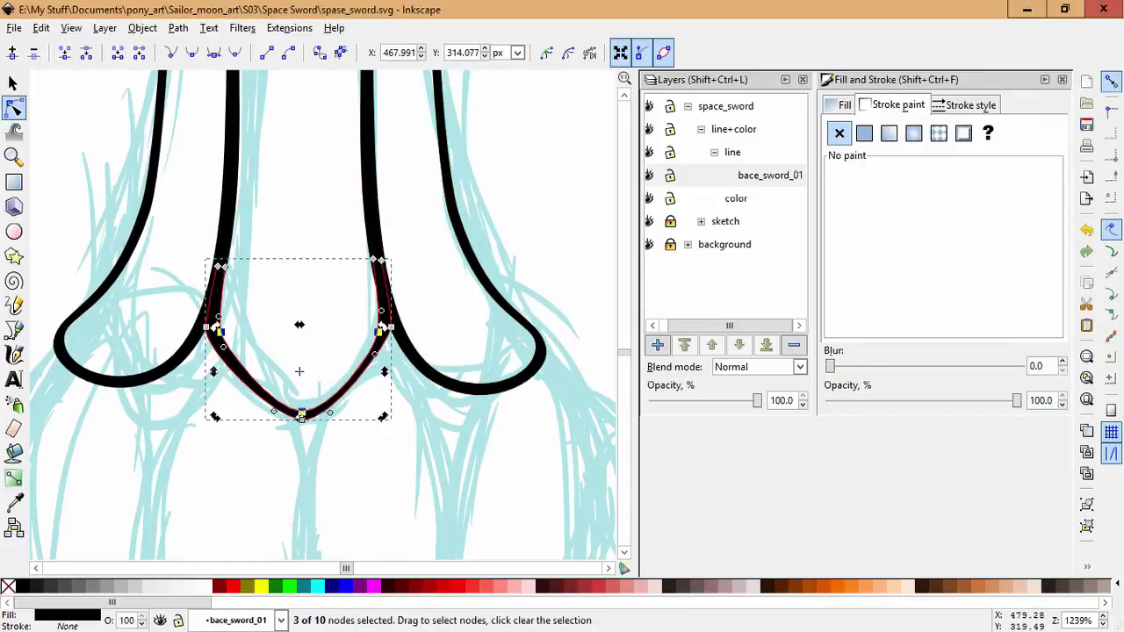
{"action": "key", "text": "Escape"}
{"action": "scroll", "coordinate": [328, 363], "scroll_direction": "down", "scroll_amount": 4}
{"action": "scroll", "coordinate": [314, 381], "scroll_direction": "up", "scroll_amount": 4}
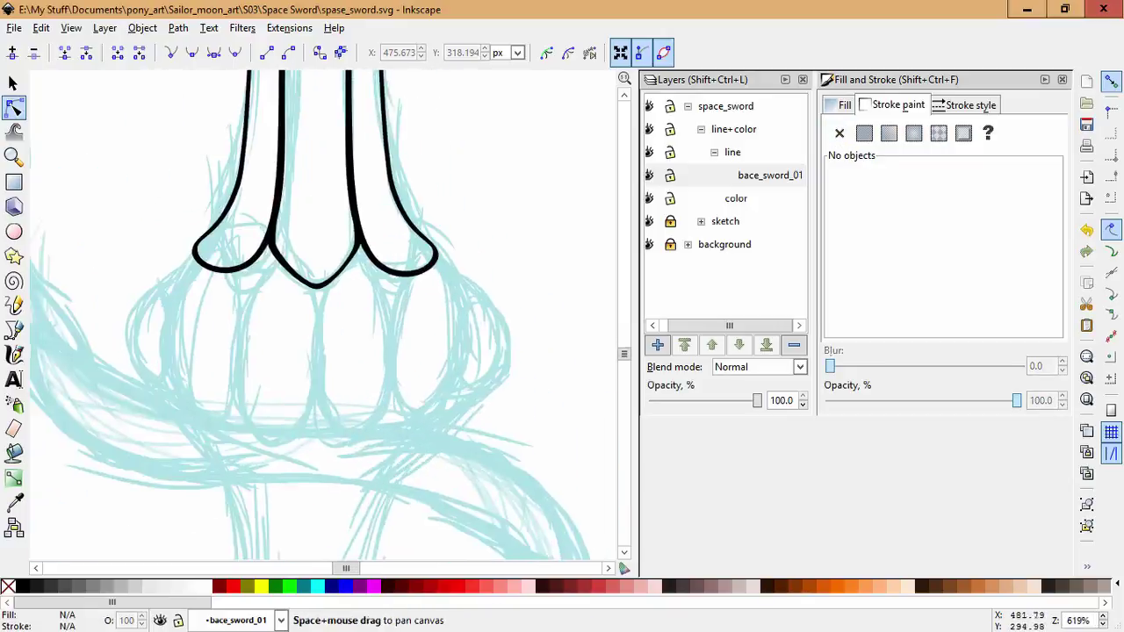
Draw a tall ellipse below the left panel, tilt it slightly and style it as an unfilled black outline.
{"action": "key", "text": "e"}
{"action": "left_click_drag", "start_coordinate": [130, 233], "coordinate": [237, 462]}
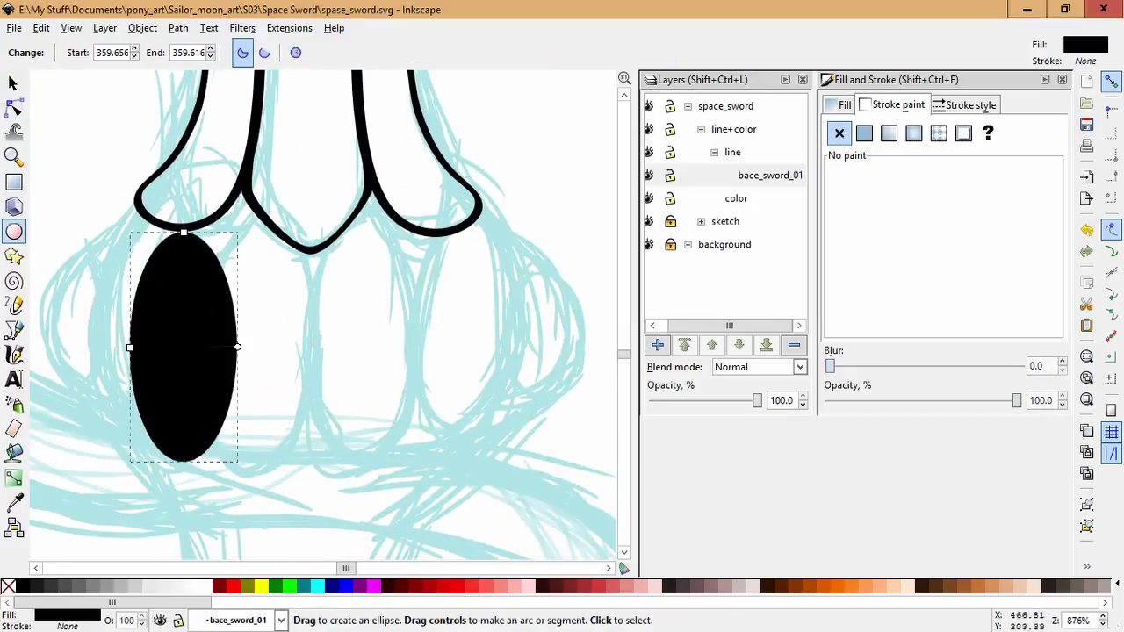
{"action": "key", "text": "n"}
{"action": "key", "text": "ctrl+a"}
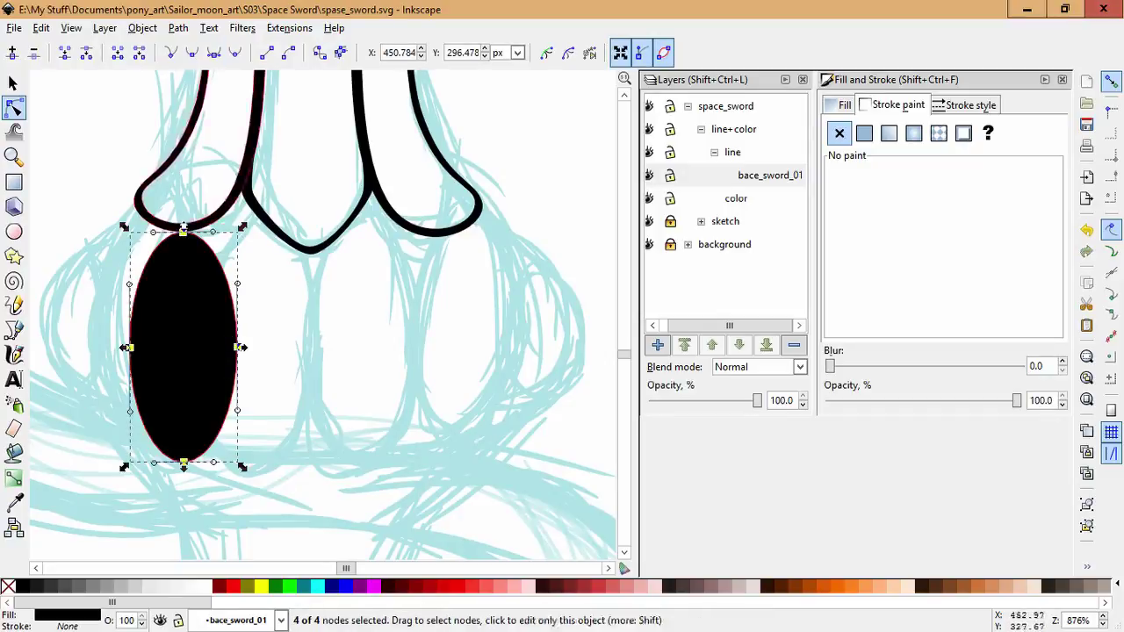
{"action": "left_click_drag", "start_coordinate": [184, 230], "coordinate": [223, 230]}
{"action": "left_click_drag", "start_coordinate": [155, 345], "coordinate": [172, 343]}
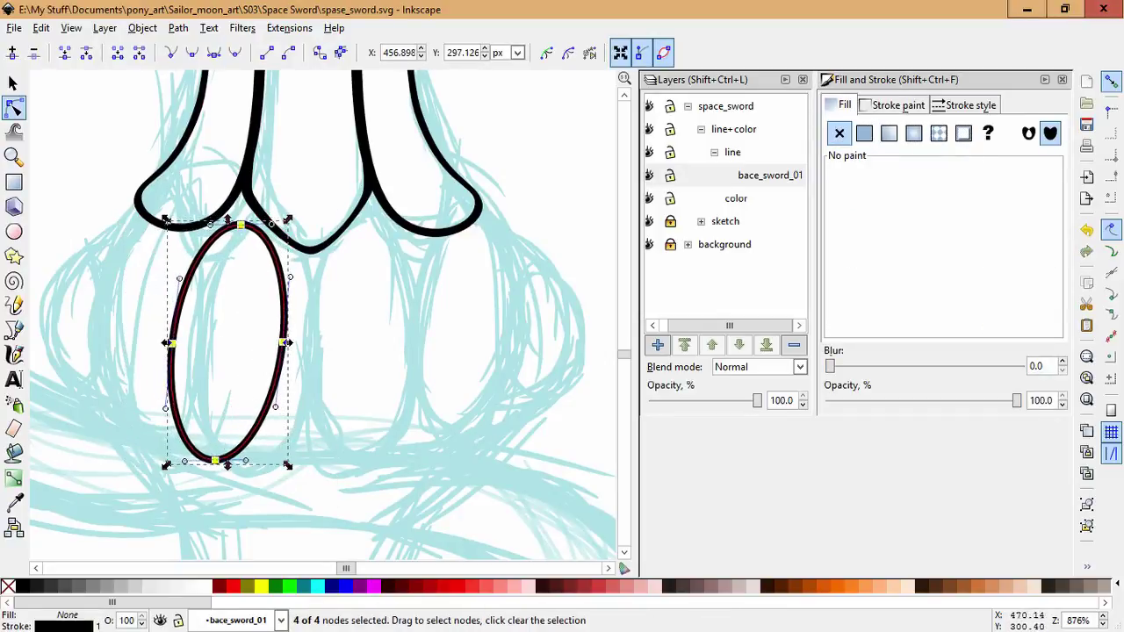
Duplicate the oval, flip the copy horizontally and place it to the right of the original.
{"action": "key", "text": "s"}
{"action": "key", "text": "ctrl+d"}
{"action": "key", "text": "h"}
{"action": "key", "text": "shift+Right"}
{"action": "key", "text": "Right"}
{"action": "key", "text": "ctrl+a"}
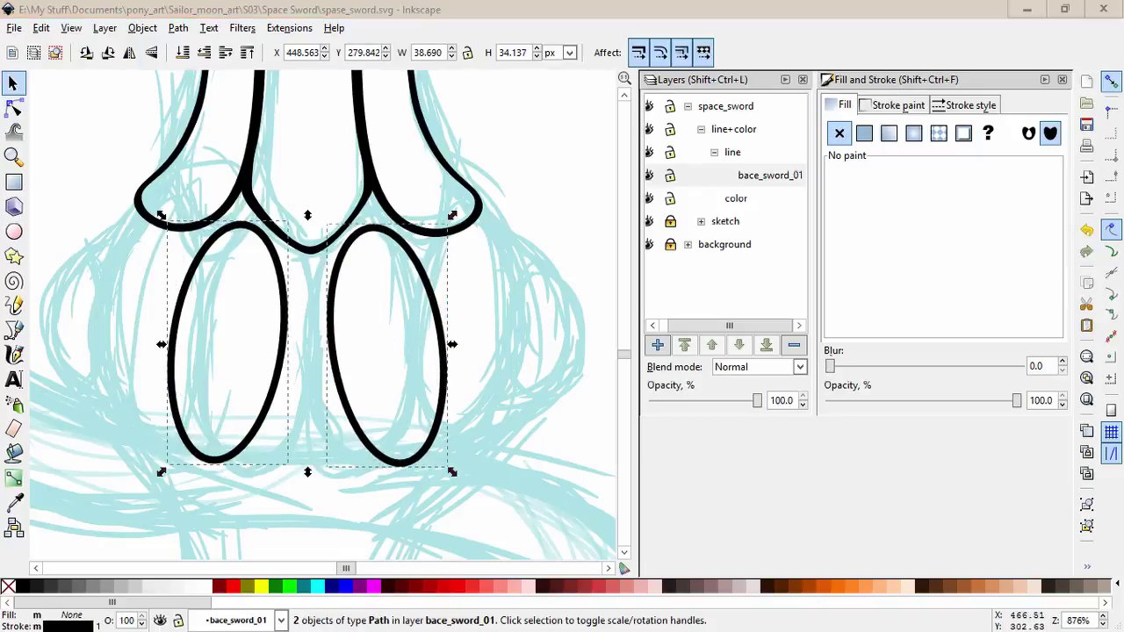
Enlarge the left oval to about 18 by 36.4 px.
{"action": "key", "text": "ctrl+alt+t"}
{"action": "left_click", "coordinate": [331, 303], "text": "shift"}
{"action": "left_click_drag", "start_coordinate": [286, 304], "coordinate": [311, 311]}
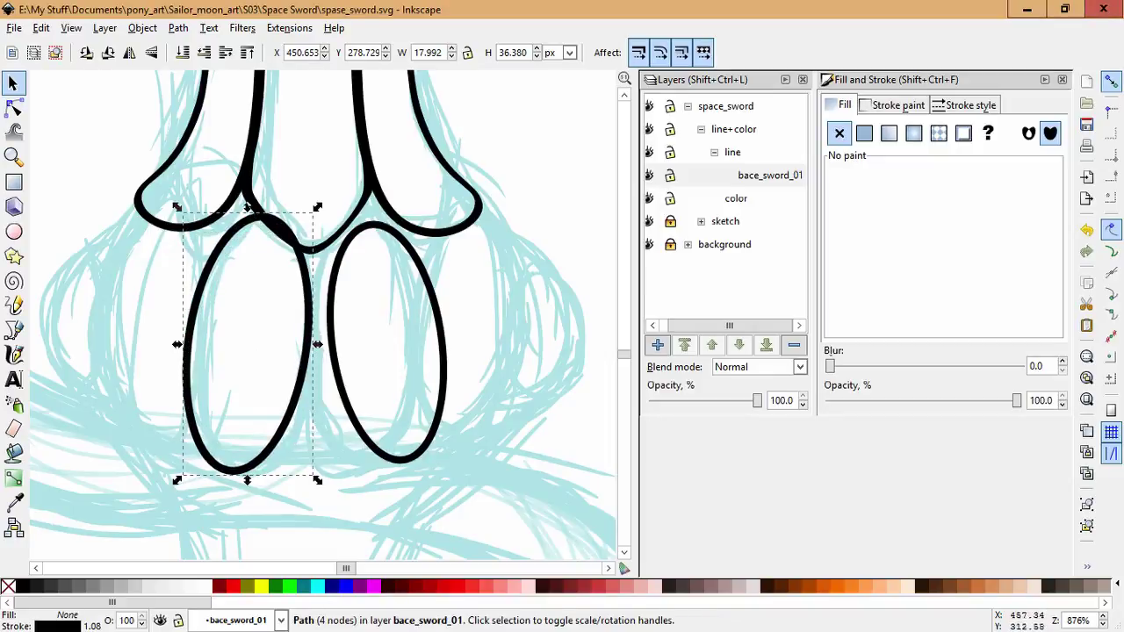
{"action": "left_click_drag", "start_coordinate": [305, 214], "coordinate": [298, 214]}
{"action": "key", "text": "ctrl+z"}
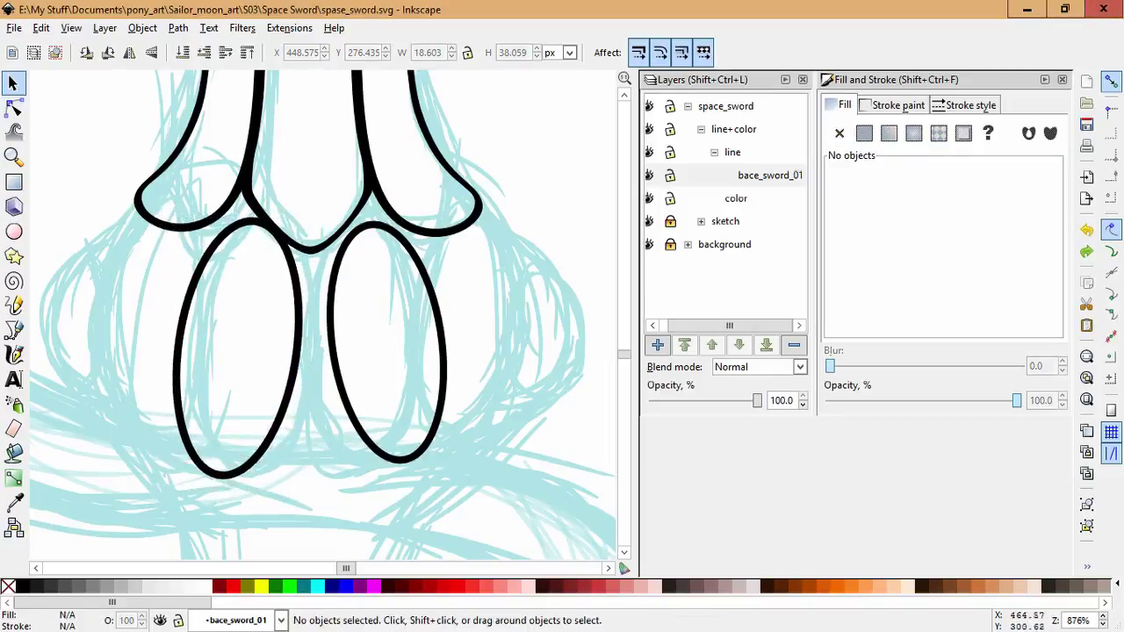
Try stretching the left oval wider toward the centre line.
{"action": "left_click", "coordinate": [223, 349]}
{"action": "left_click_drag", "start_coordinate": [294, 349], "coordinate": [307, 352]}
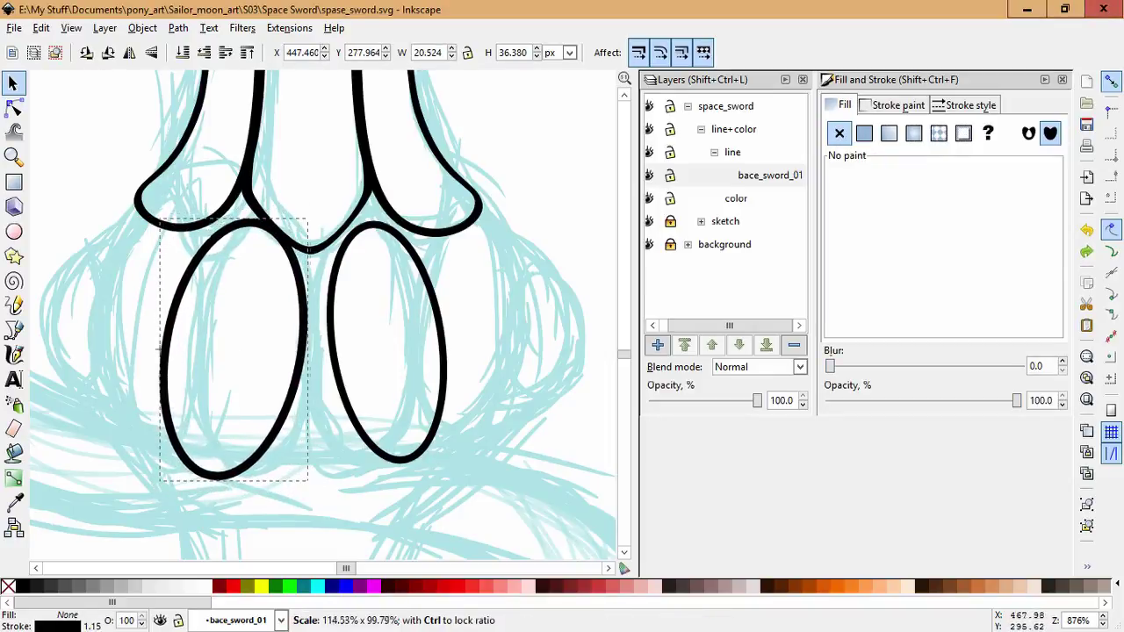
{"action": "key", "text": "ctrl+z"}
{"action": "key", "text": "ctrl+z"}
Widen the oval to about 22.4 px through its nodes and place a mirrored copy on its right.
{"action": "key", "text": "n"}
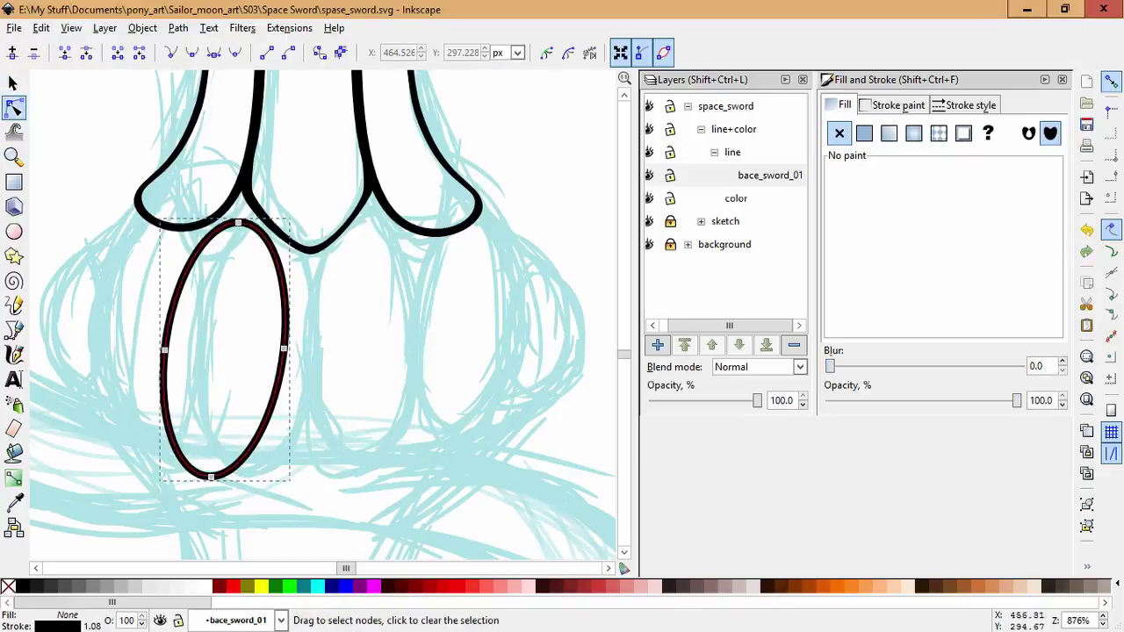
{"action": "left_click_drag", "start_coordinate": [288, 343], "coordinate": [304, 347]}
{"action": "left_click_drag", "start_coordinate": [302, 477], "coordinate": [314, 369]}
{"action": "key", "text": "s"}
{"action": "key", "text": "ctrl+d"}
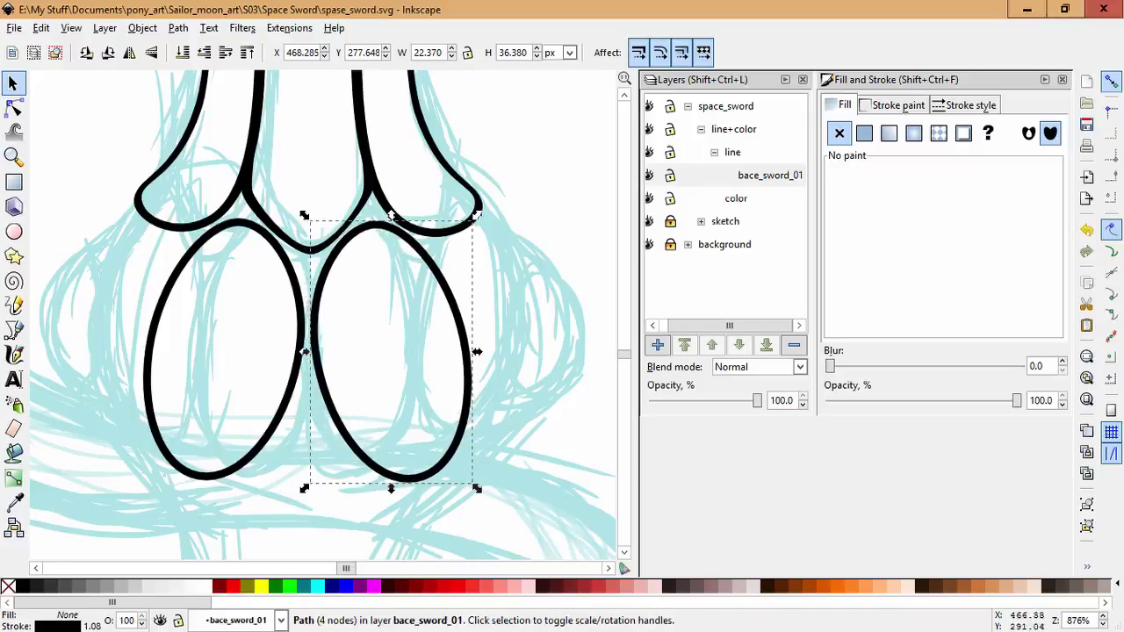
Narrow the left oval by shifting its left and bottom nodes inward.
{"action": "key", "text": "Escape"}
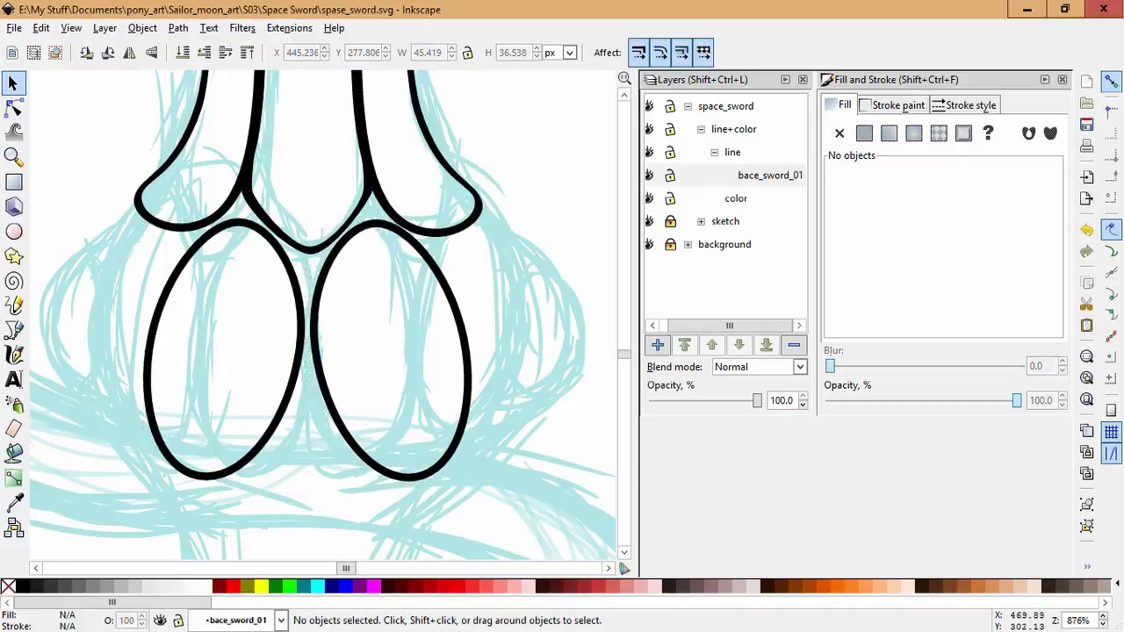
{"action": "double_click", "coordinate": [175, 331]}
{"action": "left_click", "coordinate": [171, 343]}
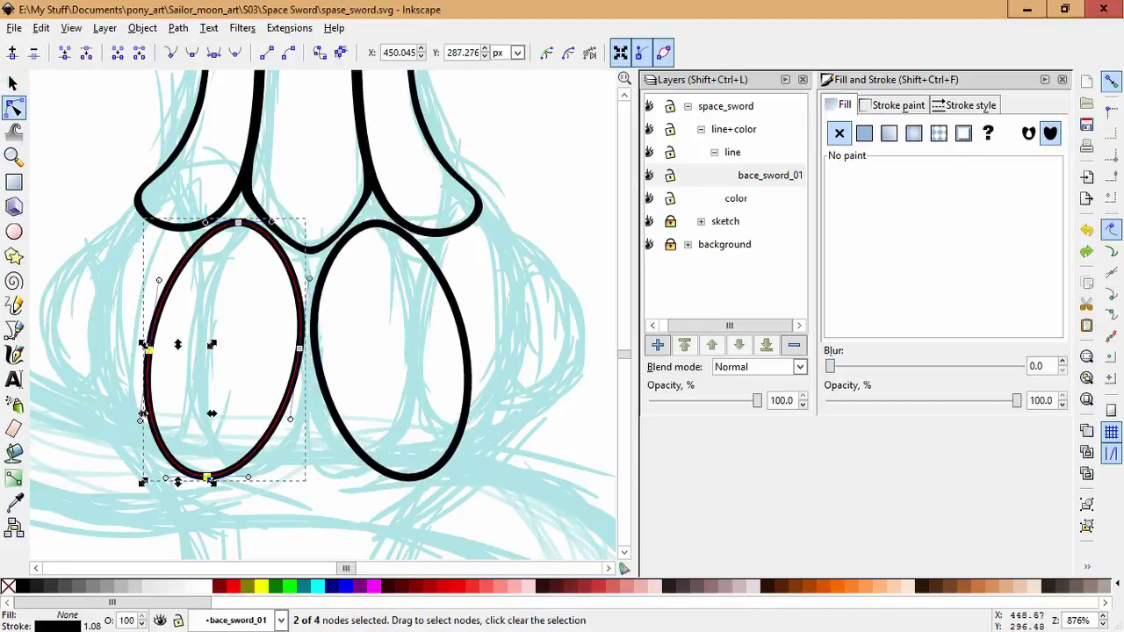
{"action": "left_click", "coordinate": [206, 476], "text": "shift"}
{"action": "left_click_drag", "start_coordinate": [206, 477], "coordinate": [219, 478]}
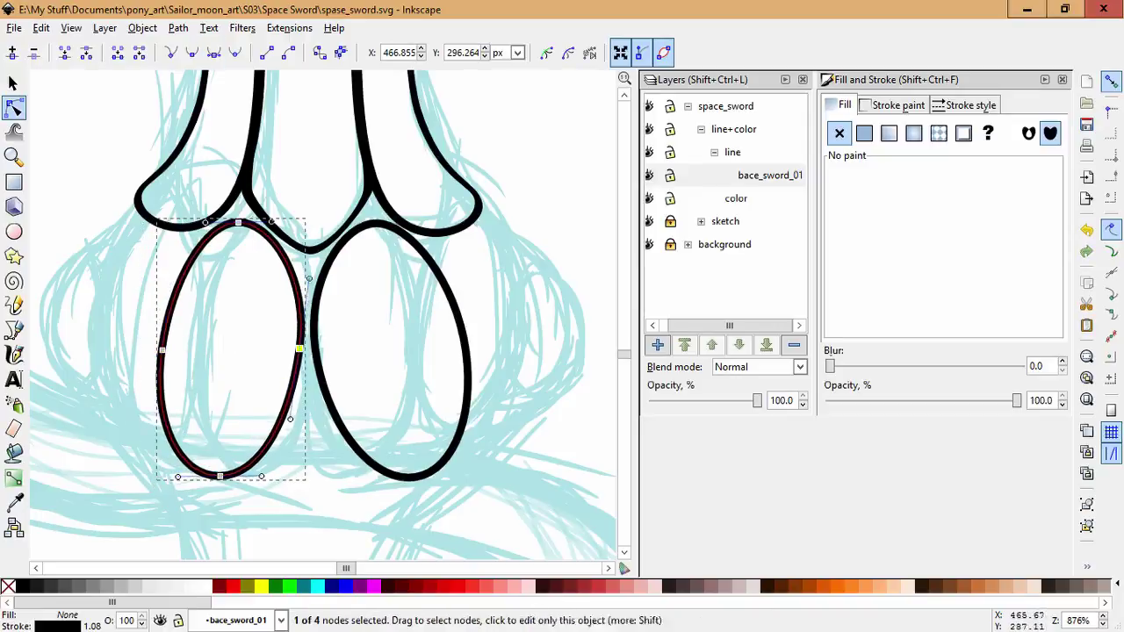
{"action": "left_click", "coordinate": [259, 308]}
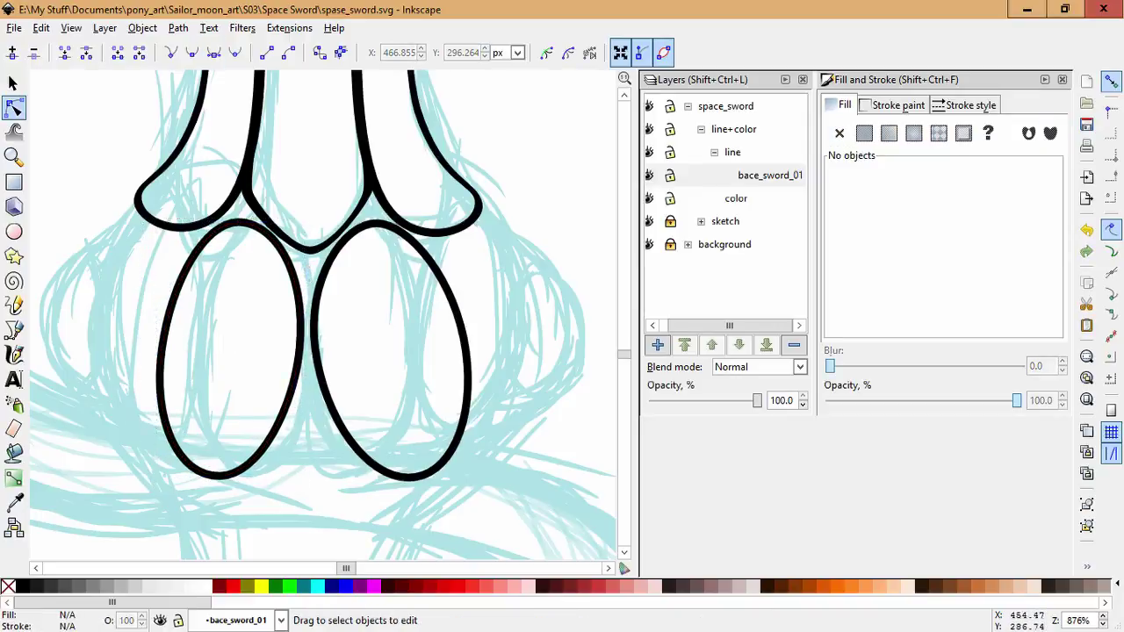
Clear the right oval and place a smaller, narrower oval against the outer side of the left one.
{"action": "left_click", "coordinate": [303, 347]}
{"action": "key", "text": "Escape"}
{"action": "key", "text": "s"}
{"action": "left_click", "coordinate": [311, 351]}
{"action": "left_click_drag", "start_coordinate": [302, 350], "coordinate": [95, 349]}
{"action": "key", "text": "n"}
{"action": "key", "text": "Escape"}
{"action": "key", "text": "s"}
{"action": "left_click", "coordinate": [156, 349], "text": "ctrl"}
{"action": "left_click", "coordinate": [123, 342]}
{"action": "left_click_drag", "start_coordinate": [123, 220], "coordinate": [146, 221]}
Reshape the narrow oval into a crescent that overlaps the left panel's rounded end and follows the large oval's side.
{"action": "key", "text": "n"}
{"action": "left_click", "coordinate": [155, 351]}
{"action": "key", "text": "Escape"}
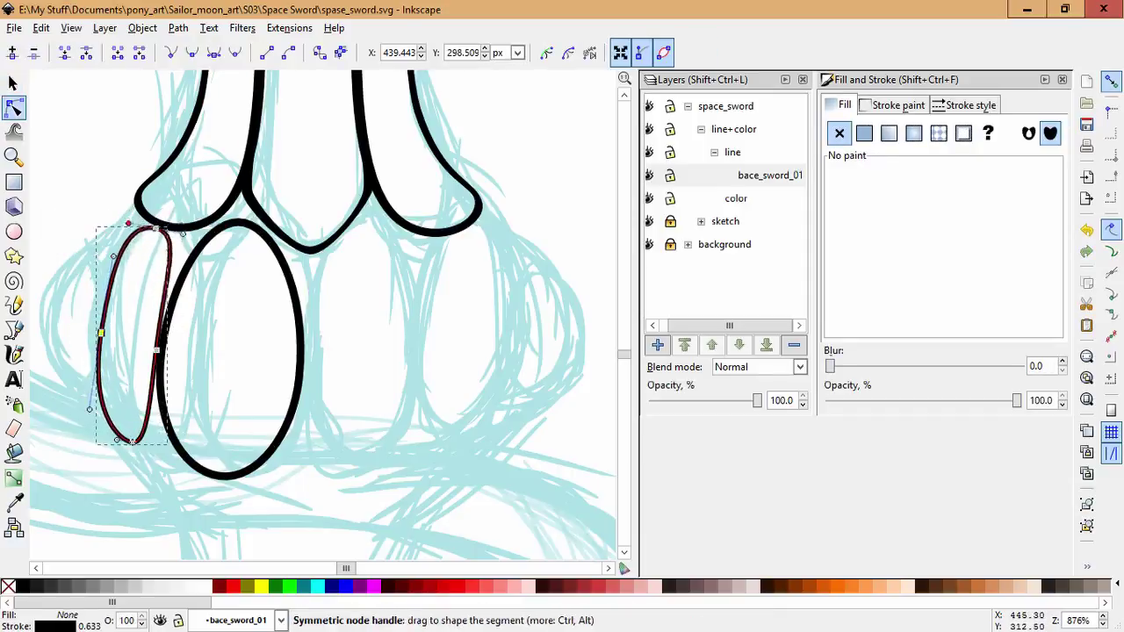
{"action": "left_click_drag", "start_coordinate": [199, 191], "coordinate": [221, 185]}
{"action": "left_click", "coordinate": [263, 239]}
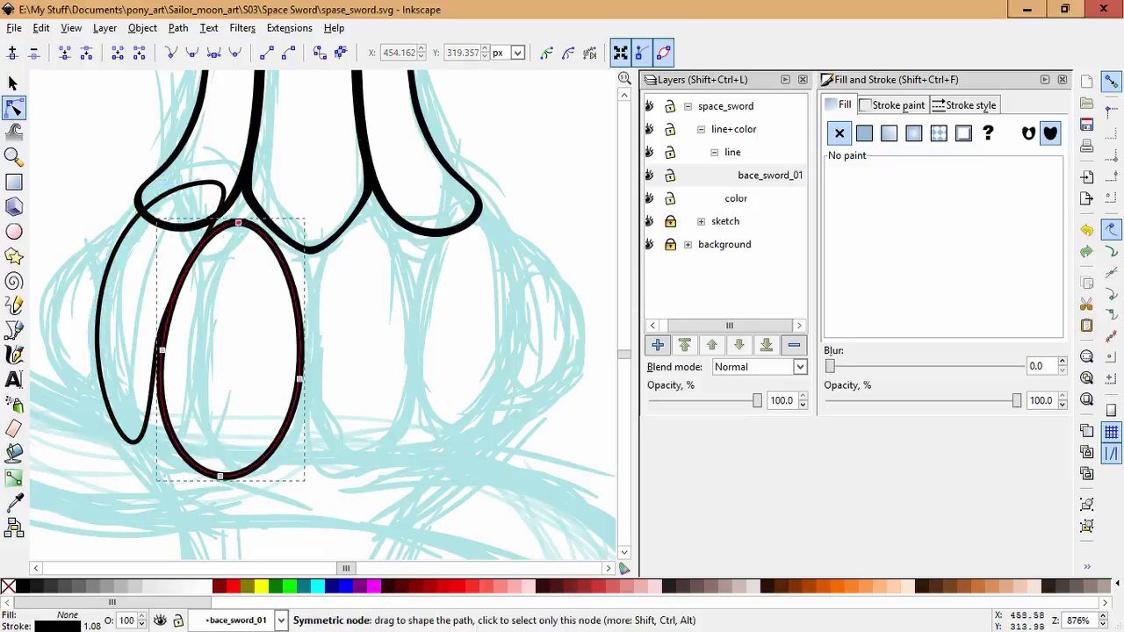
{"action": "left_click", "coordinate": [131, 439]}
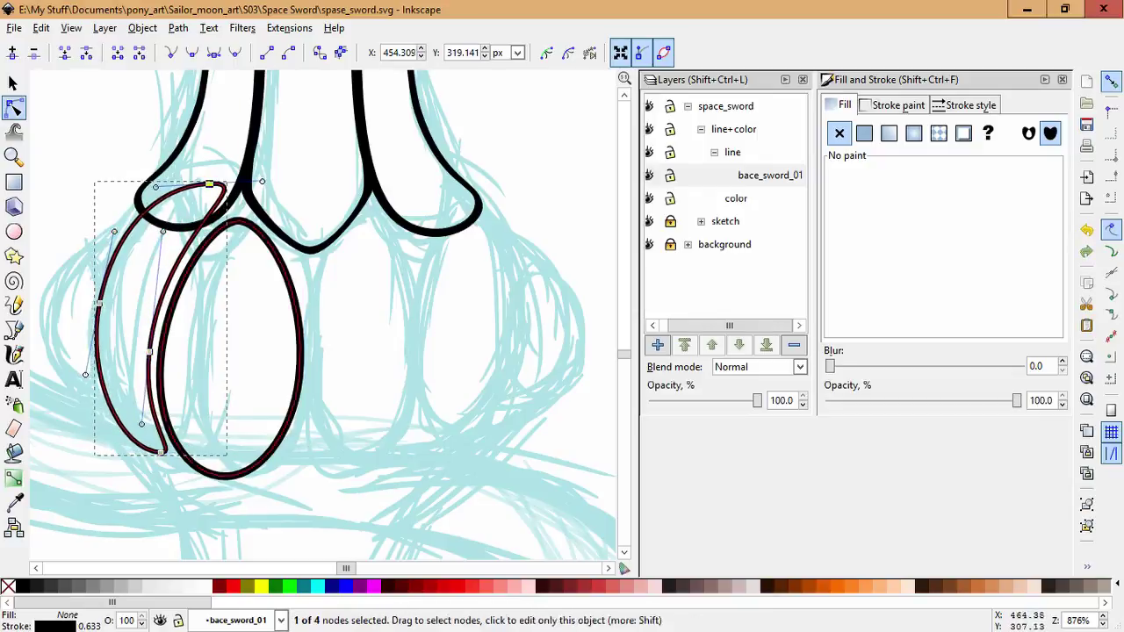
Adjust the large oval's top and bottom nodes and extend the crescent's lower tip toward its base.
{"action": "left_click", "coordinate": [255, 225]}
{"action": "left_click_drag", "start_coordinate": [272, 226], "coordinate": [265, 223]}
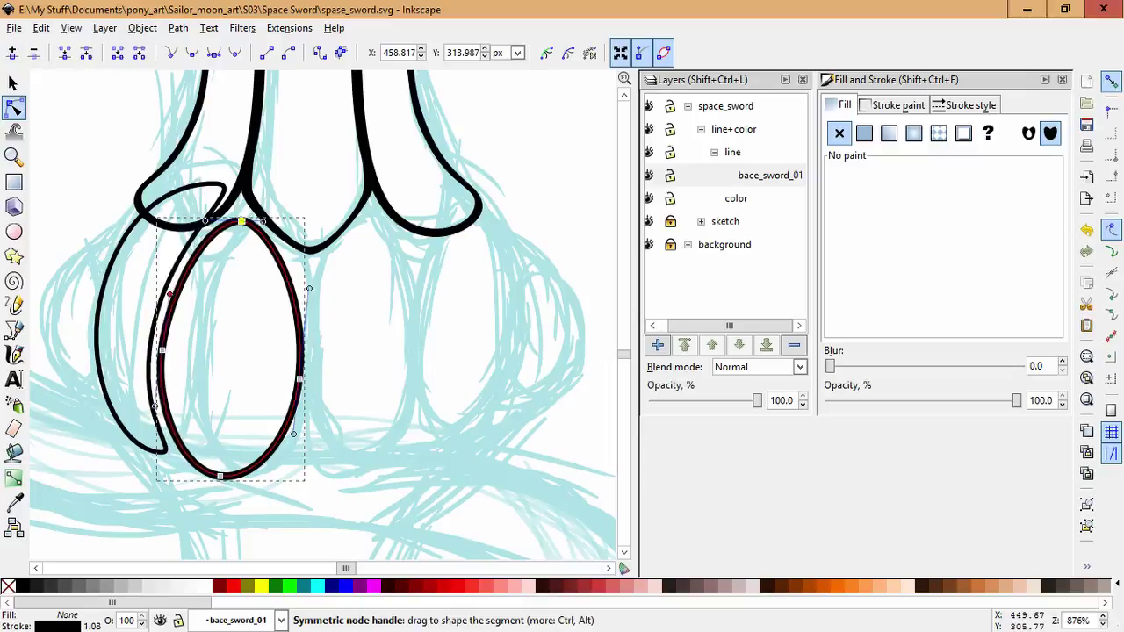
{"action": "left_click", "coordinate": [155, 453]}
{"action": "key", "text": "Escape"}
{"action": "left_click", "coordinate": [225, 470]}
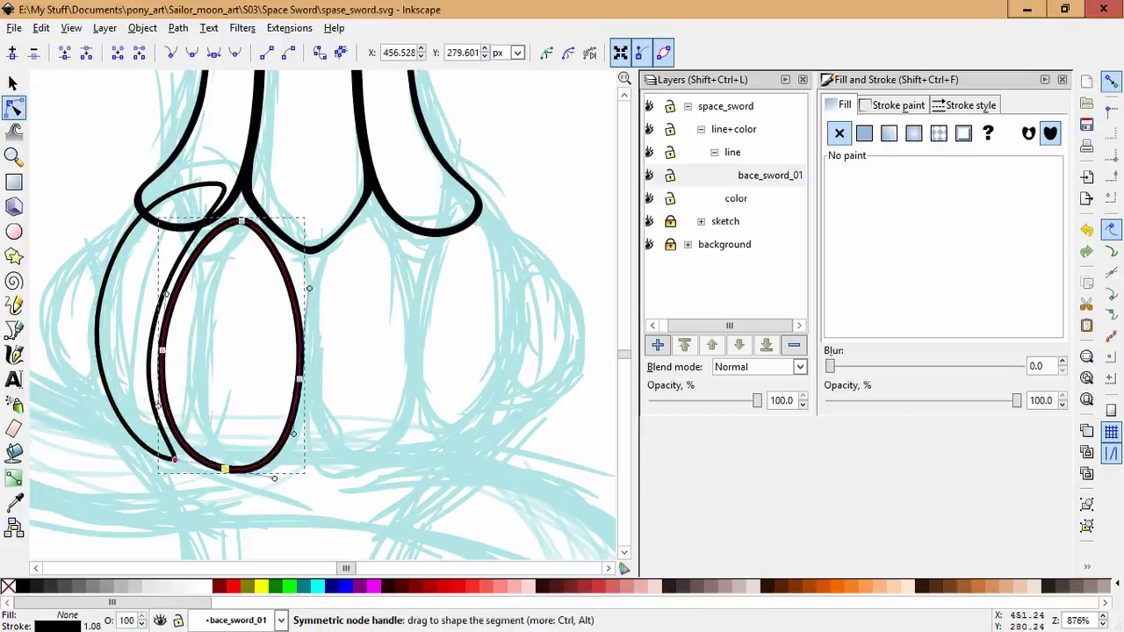
Set the stroke width of both the oval and the crescent to 1 px.
{"action": "key", "text": "Escape"}
{"action": "key", "text": "ctrl+a"}
{"action": "left_click", "coordinate": [964, 105]}
{"action": "left_click", "coordinate": [989, 130]}
{"action": "left_click", "coordinate": [970, 113]}
{"action": "triple_click", "coordinate": [913, 130]}
{"action": "type", "text": "1"}
{"action": "key", "text": "Return"}
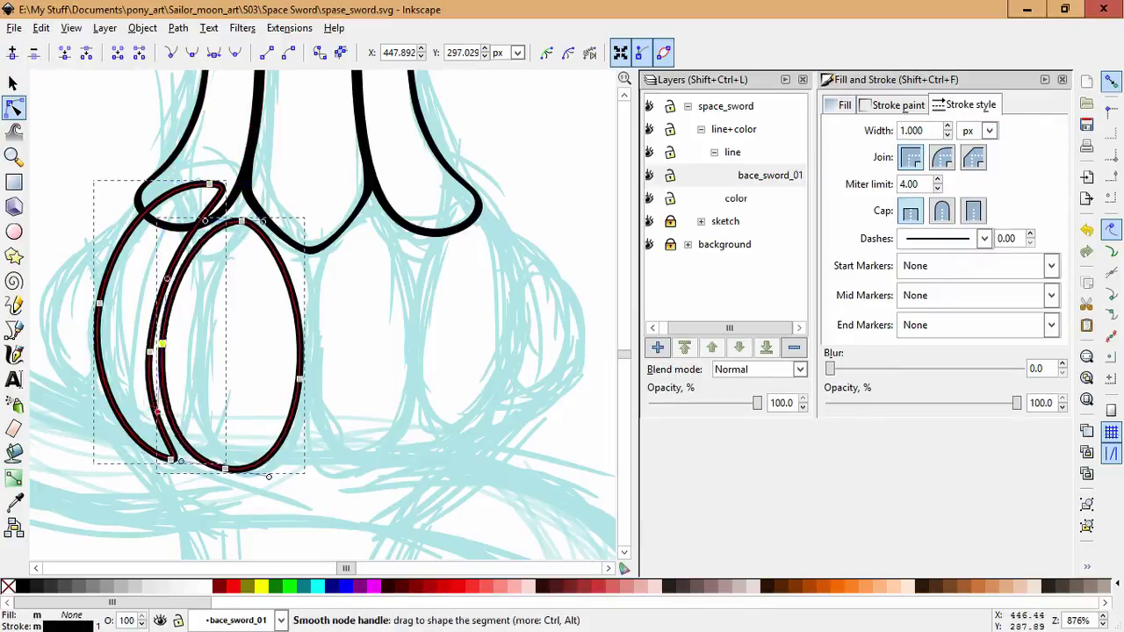
Duplicate the oval and crescent, flip the copies horizontally and place them symmetrically under the right panel.
{"action": "key", "text": "Escape"}
{"action": "key", "text": "ctrl+a"}
{"action": "key", "text": "s"}
{"action": "key", "text": "ctrl+d"}
{"action": "key", "text": "h"}
{"action": "left_click_drag", "start_coordinate": [224, 278], "coordinate": [439, 285]}
{"action": "key", "text": "ctrl+a"}
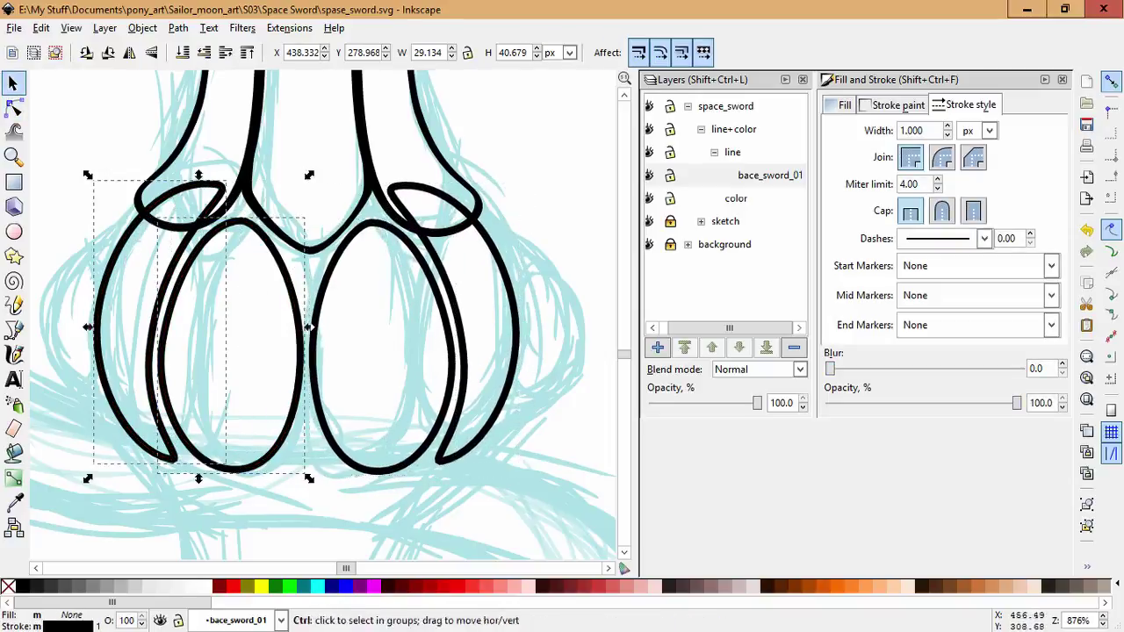
{"action": "key", "text": "Escape"}
{"action": "left_click", "coordinate": [518, 338]}
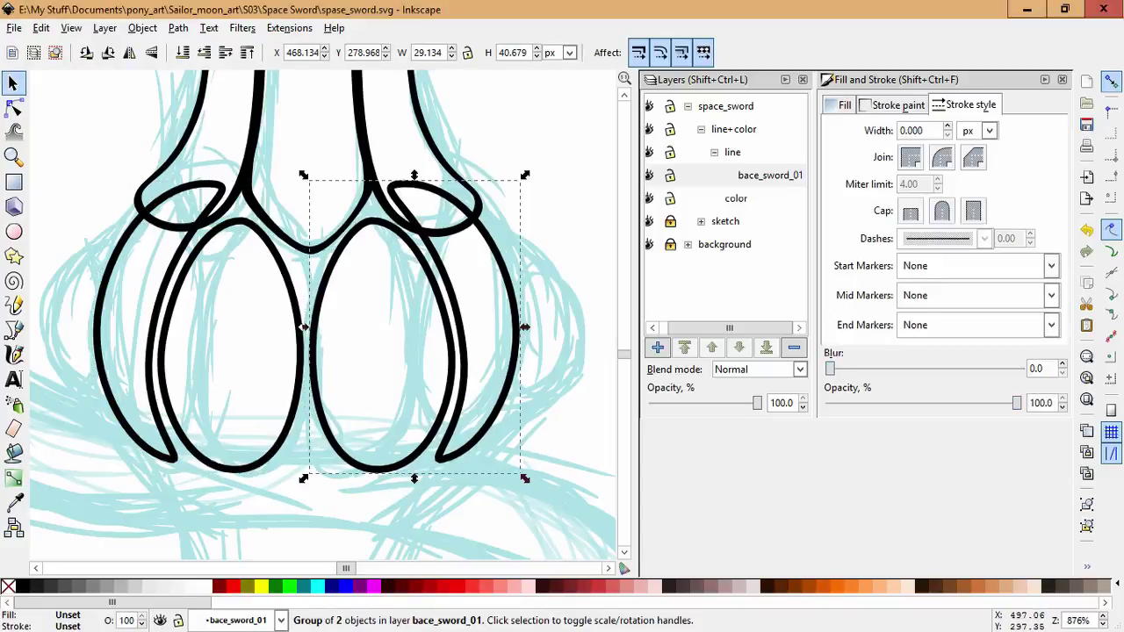
{"action": "key", "text": "ctrl+z"}
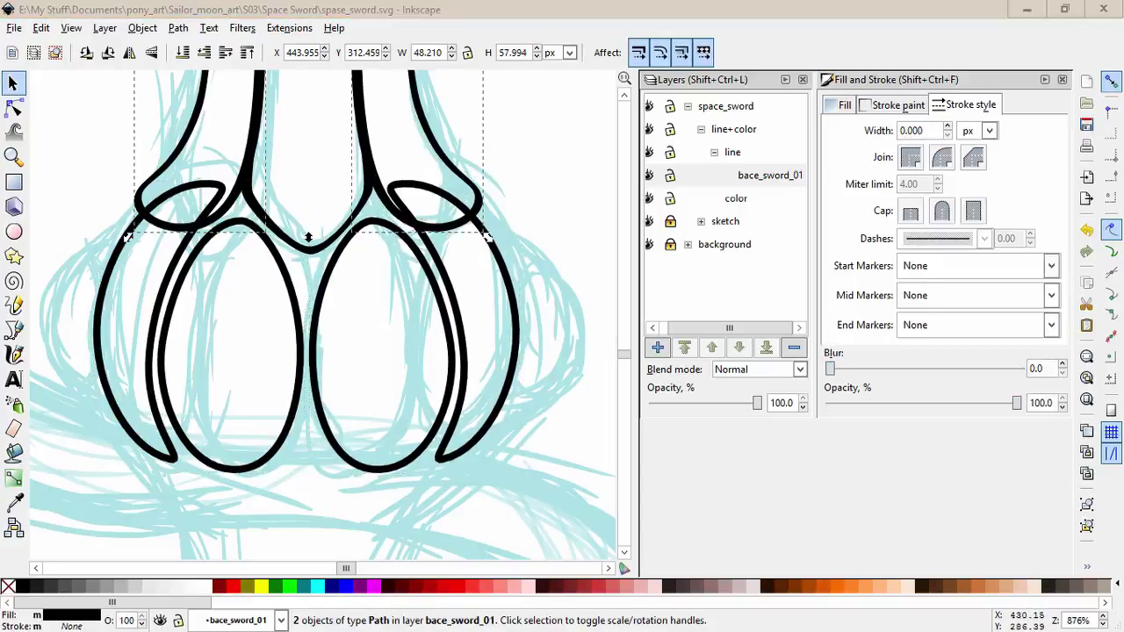
{"action": "key", "text": "Escape"}
{"action": "scroll", "coordinate": [325, 316], "scroll_direction": "up", "scroll_amount": 5}
{"action": "scroll", "coordinate": [325, 316], "scroll_direction": "down", "scroll_amount": 3}
{"action": "left_click_drag", "start_coordinate": [351, 308], "coordinate": [390, 283]}
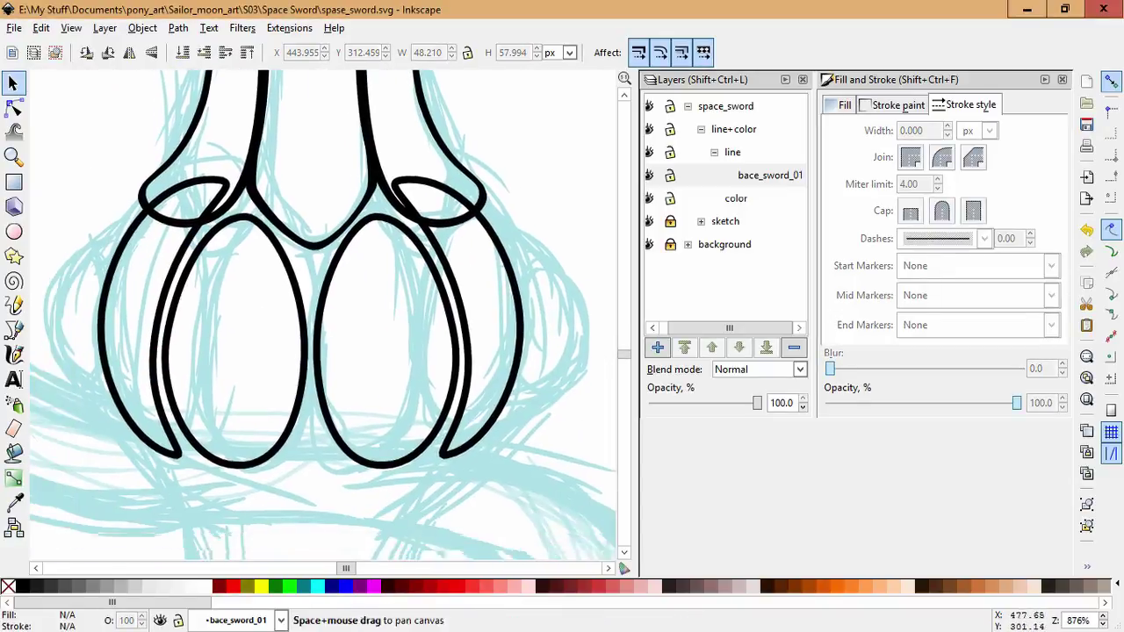
Ungroup the paired ovals and crescents.
{"action": "left_click", "coordinate": [143, 27]}
{"action": "key", "text": "Escape"}
{"action": "key", "text": "b"}
{"action": "key", "text": "Escape"}
{"action": "key", "text": "s"}
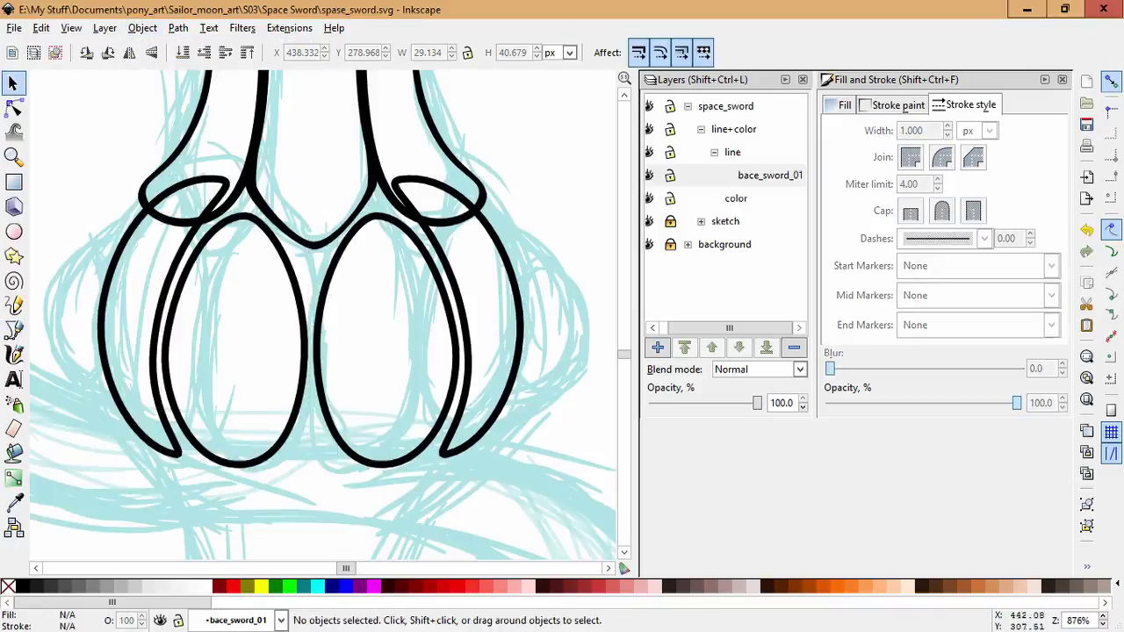
Draw a closed straight-segment outline around the ovals and crescents, following the undersides of the side panels' rounded ends.
{"action": "key", "text": "Tab"}
{"action": "key", "text": "b"}
{"action": "left_click", "coordinate": [143, 201]}
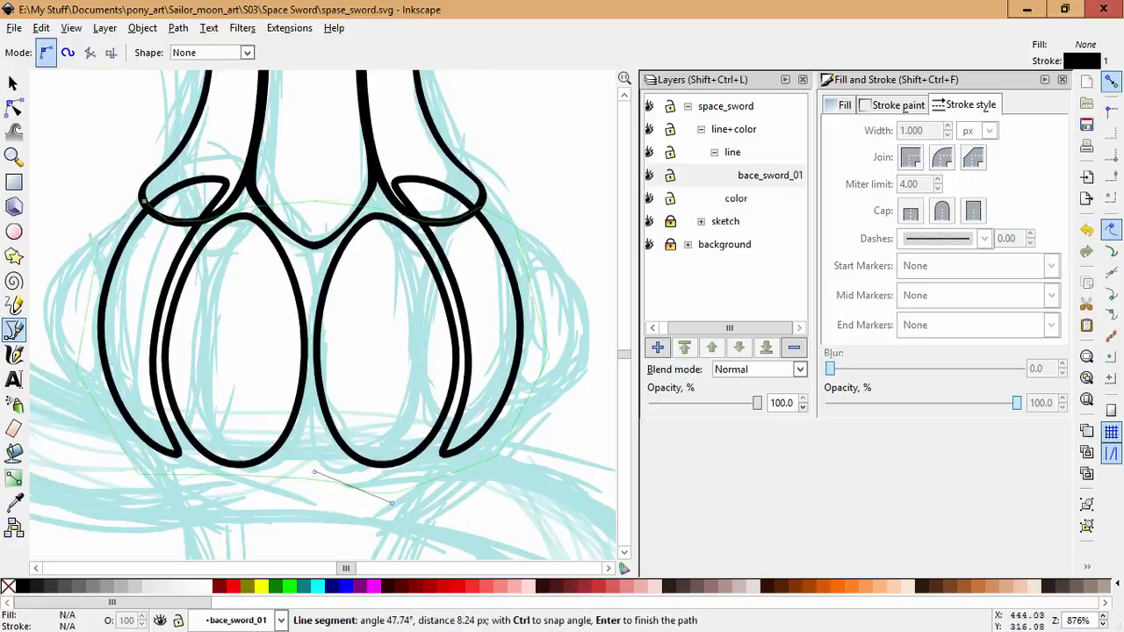
{"action": "left_click", "coordinate": [391, 503]}
{"action": "key", "text": "n"}
{"action": "left_click_drag", "start_coordinate": [303, 492], "coordinate": [387, 487]}
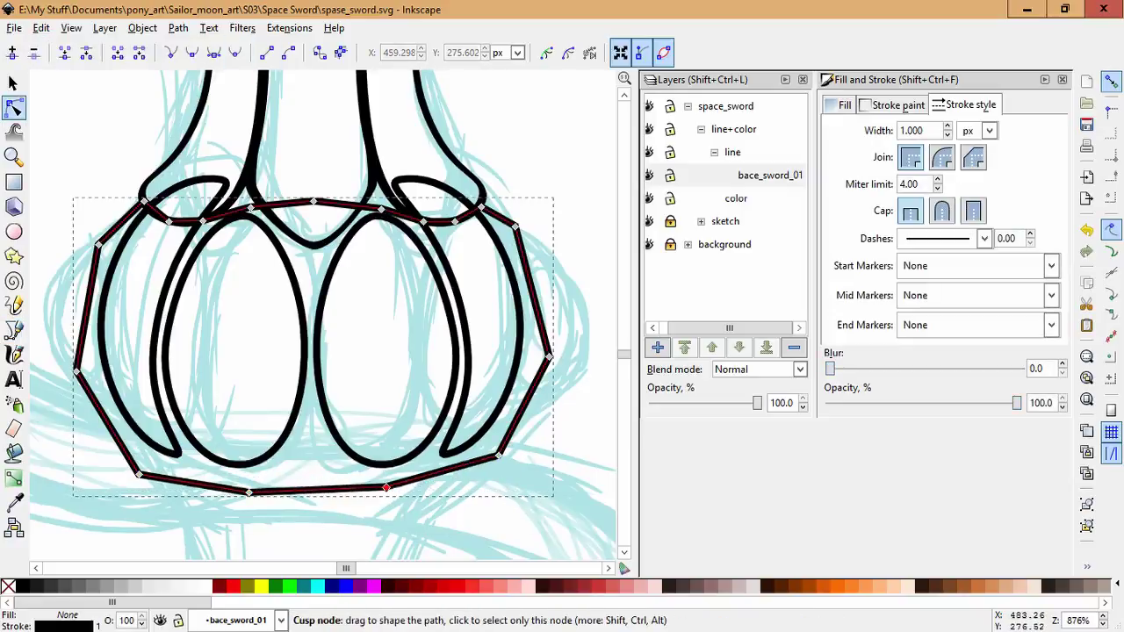
Clip the left and right crescents with the drawn outline to hide their tops inside the panels' rounded ends.
{"action": "key", "text": "s"}
{"action": "left_click", "coordinate": [838, 104]}
{"action": "left_click", "coordinate": [863, 132]}
{"action": "left_click", "coordinate": [840, 132]}
{"action": "left_click", "coordinate": [132, 264], "text": "shift"}
{"action": "left_click", "coordinate": [518, 307], "text": "shift"}
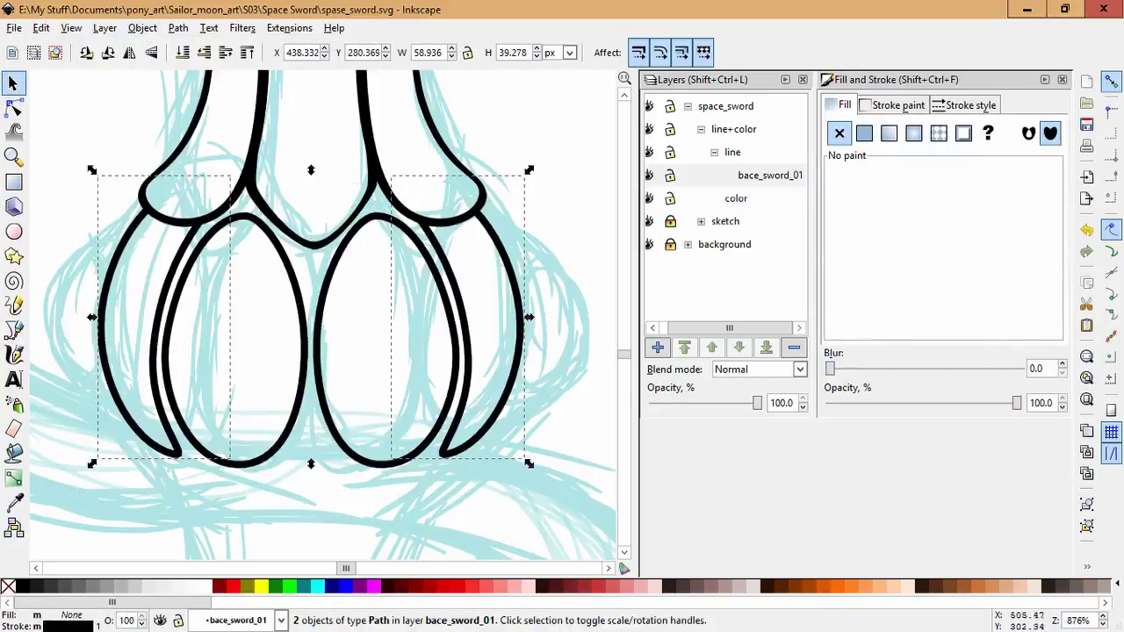
{"action": "key", "text": "Escape"}
Try to trace the sketched outer left bulge with a curved path starting at the left panel's rounded end.
{"action": "key", "text": "b"}
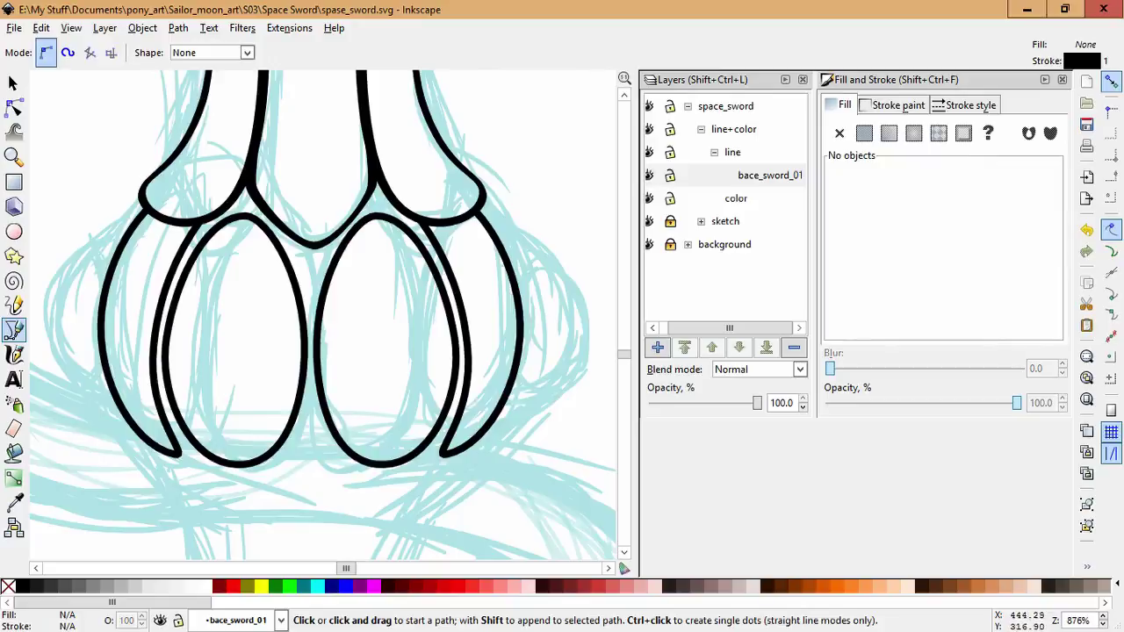
{"action": "left_click_drag", "start_coordinate": [58, 359], "coordinate": [206, 387]}
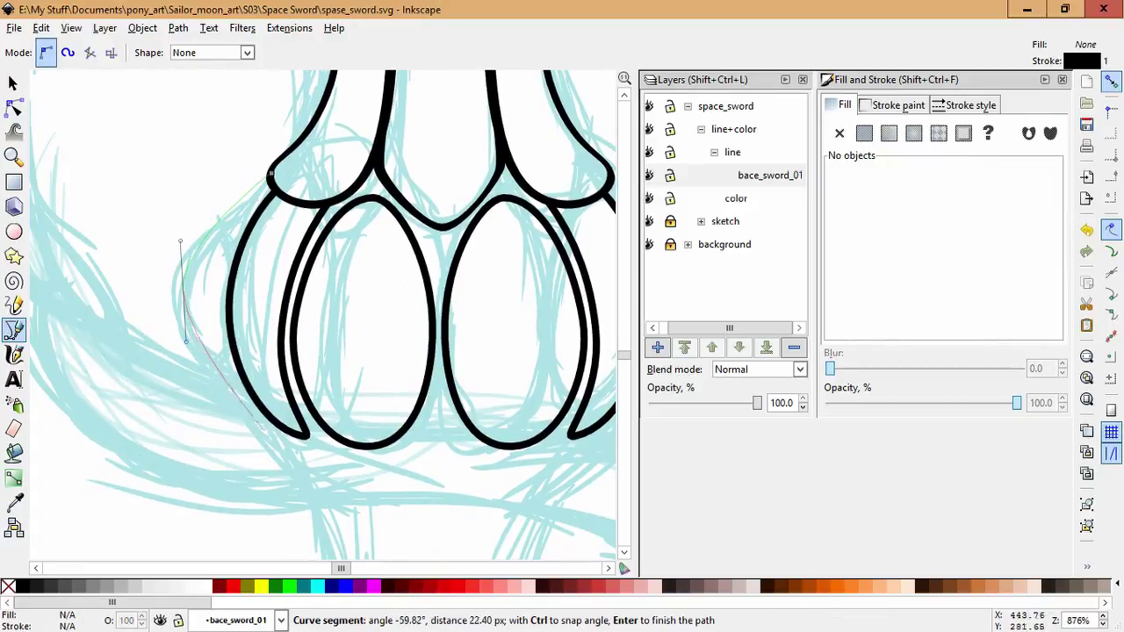
{"action": "scroll", "coordinate": [393, 502], "scroll_direction": "up", "scroll_amount": 1, "text": "ctrl"}
{"action": "left_click_drag", "start_coordinate": [276, 404], "coordinate": [377, 414]}
{"action": "key", "text": "Return"}
{"action": "scroll", "coordinate": [395, 462], "scroll_direction": "down", "scroll_amount": 2, "text": "ctrl"}
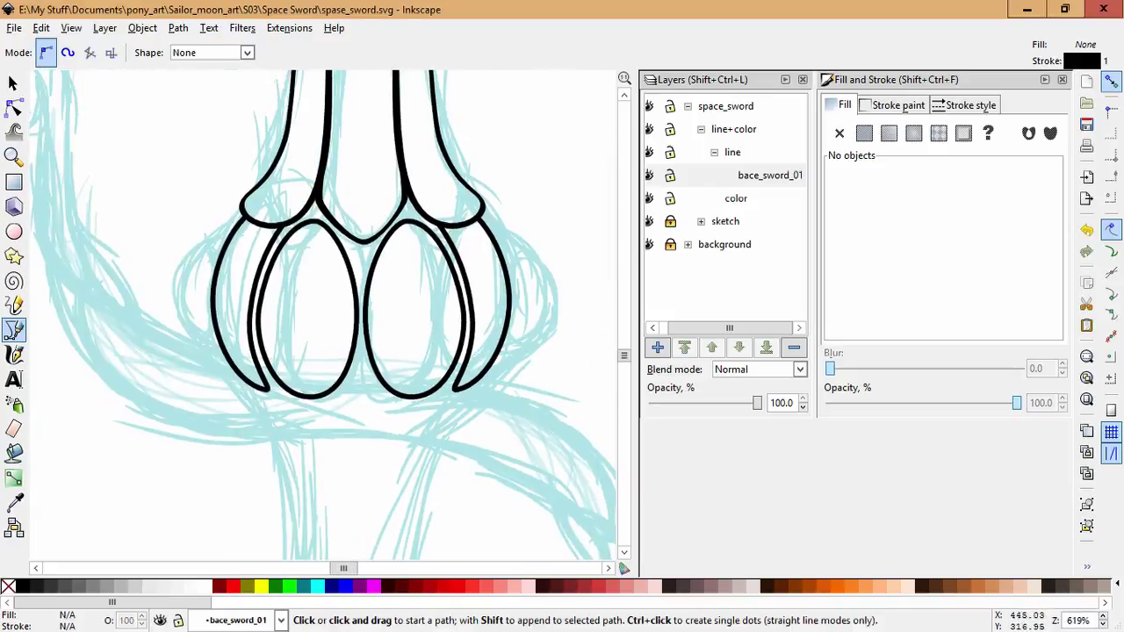
Finish the curved outline around the bulb and trim it to a smoothly rounded left half ending at the bottom centre.
{"action": "key", "text": "Return"}
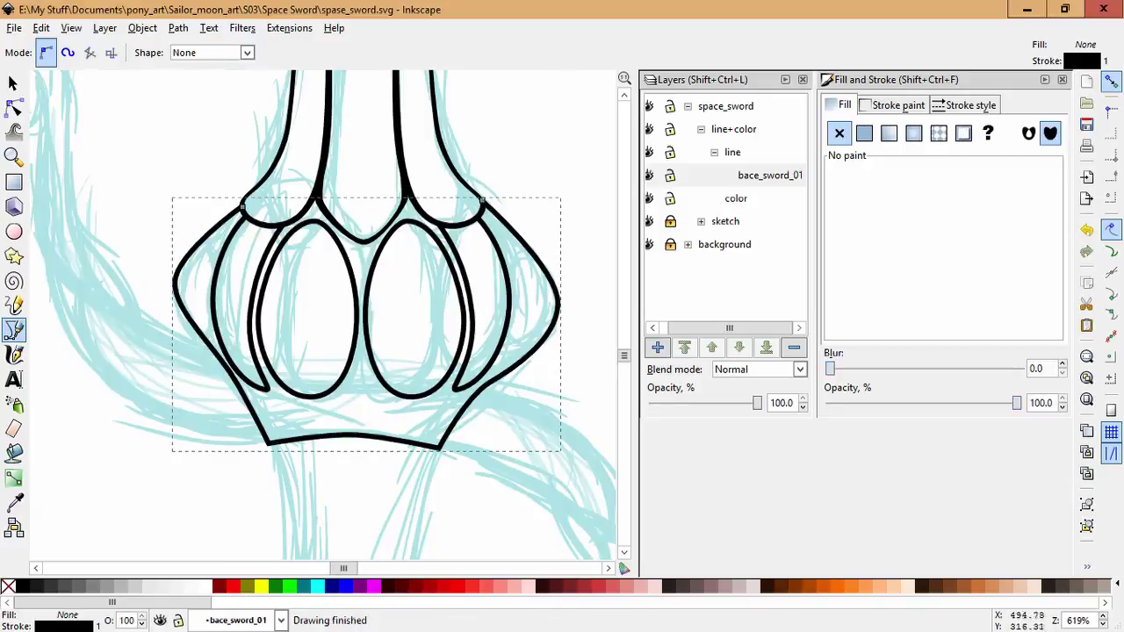
{"action": "key", "text": "n"}
{"action": "left_click", "coordinate": [177, 301]}
{"action": "left_click_drag", "start_coordinate": [213, 360], "coordinate": [204, 358]}
{"action": "key", "text": "Delete"}
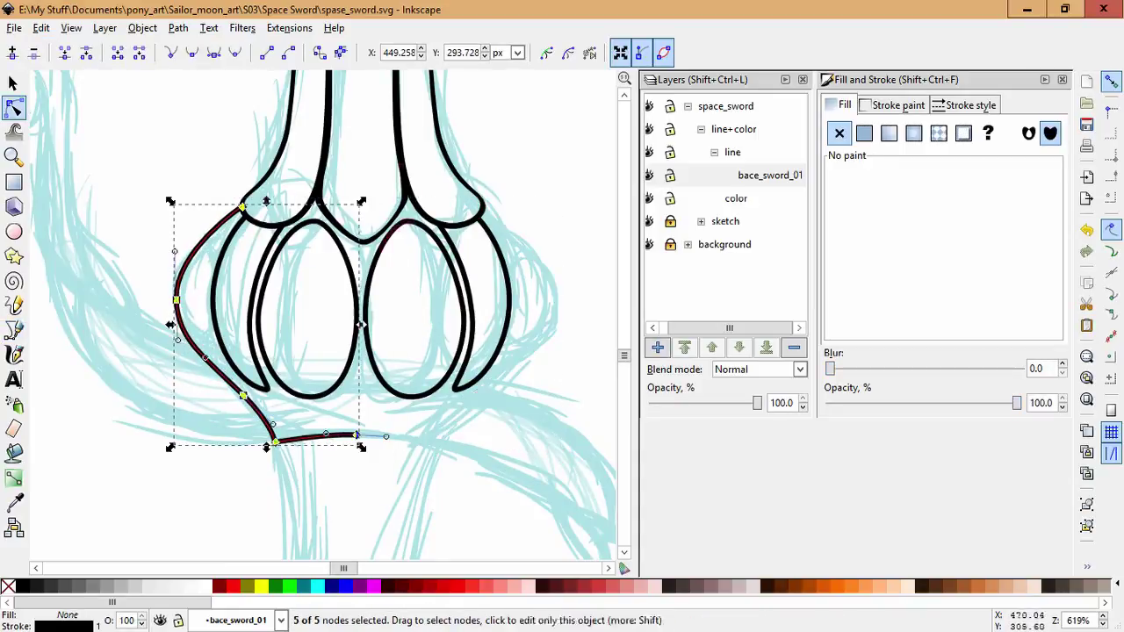
Duplicate the left half of the bulb outline, mirror it horizontally and place it on the bulb's right side.
{"action": "key", "text": "s"}
{"action": "key", "text": "ctrl+d"}
{"action": "key", "text": "h"}
{"action": "left_click_drag", "start_coordinate": [445, 359], "coordinate": [522, 359]}
{"action": "key", "text": "ctrl+a"}
Combine the two outline halves and join their end nodes at the bottom centre into one continuous outline.
{"action": "key", "text": "ctrl+plus"}
{"action": "key", "text": "n"}
{"action": "left_click", "coordinate": [243, 207]}
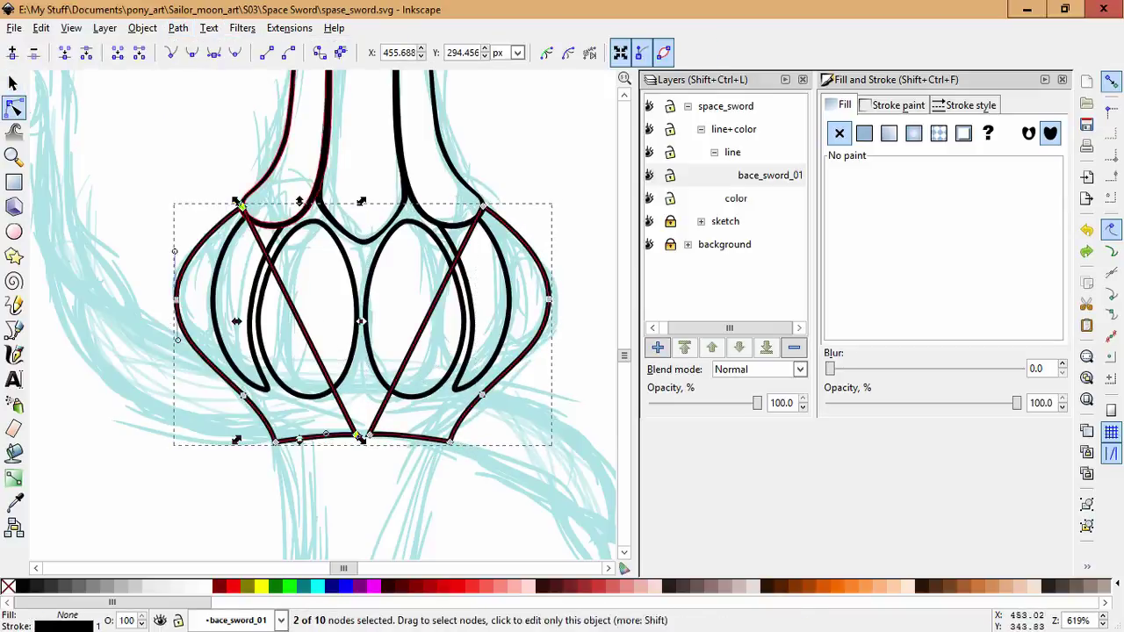
{"action": "left_click", "coordinate": [86, 53]}
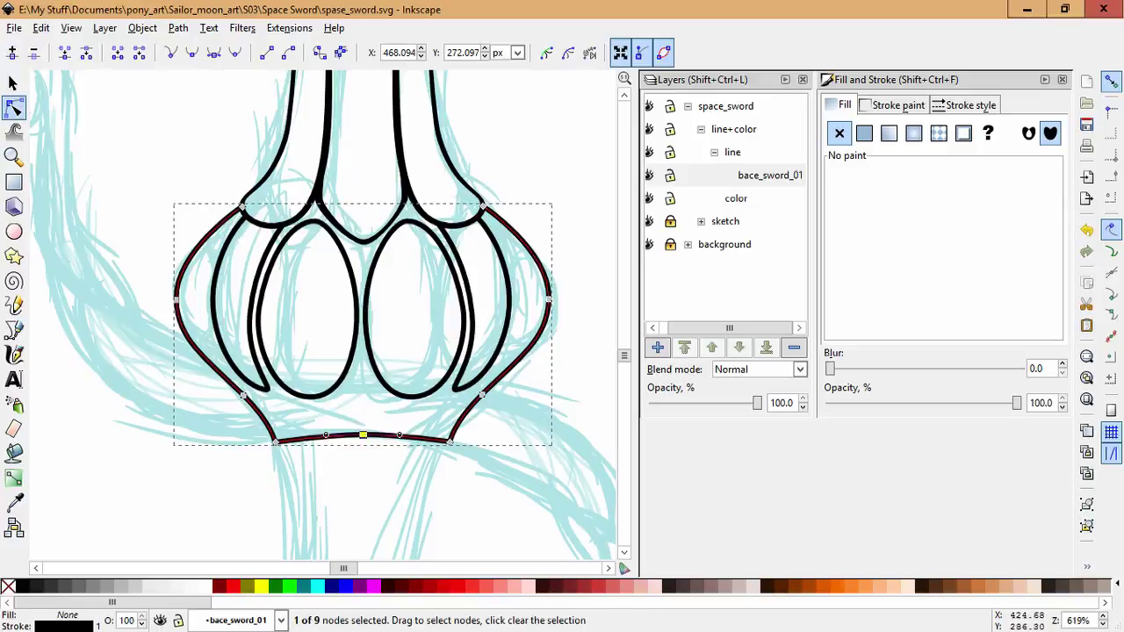
{"action": "key", "text": "Delete"}
Draw a closed narrow crescent inside the left bulge of the outline and round its outer curve.
{"action": "scroll", "coordinate": [213, 342], "scroll_direction": "up", "scroll_amount": 1}
{"action": "key", "text": "b"}
{"action": "left_click_drag", "start_coordinate": [205, 207], "coordinate": [206, 211]}
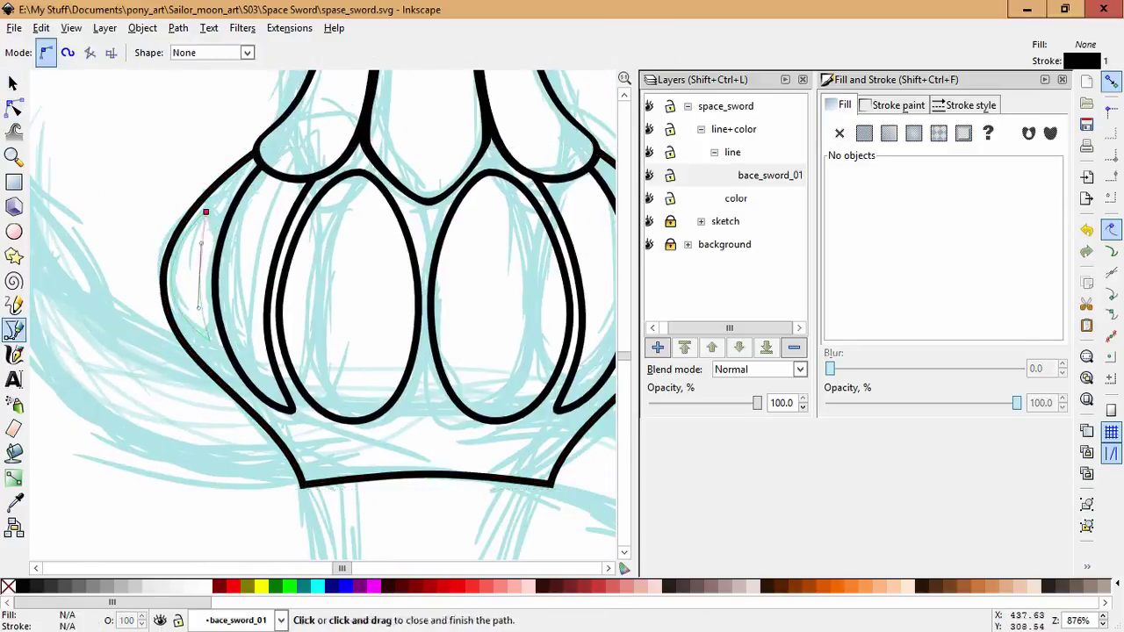
{"action": "left_click", "coordinate": [205, 211]}
{"action": "key", "text": "n"}
{"action": "left_click_drag", "start_coordinate": [217, 201], "coordinate": [224, 201]}
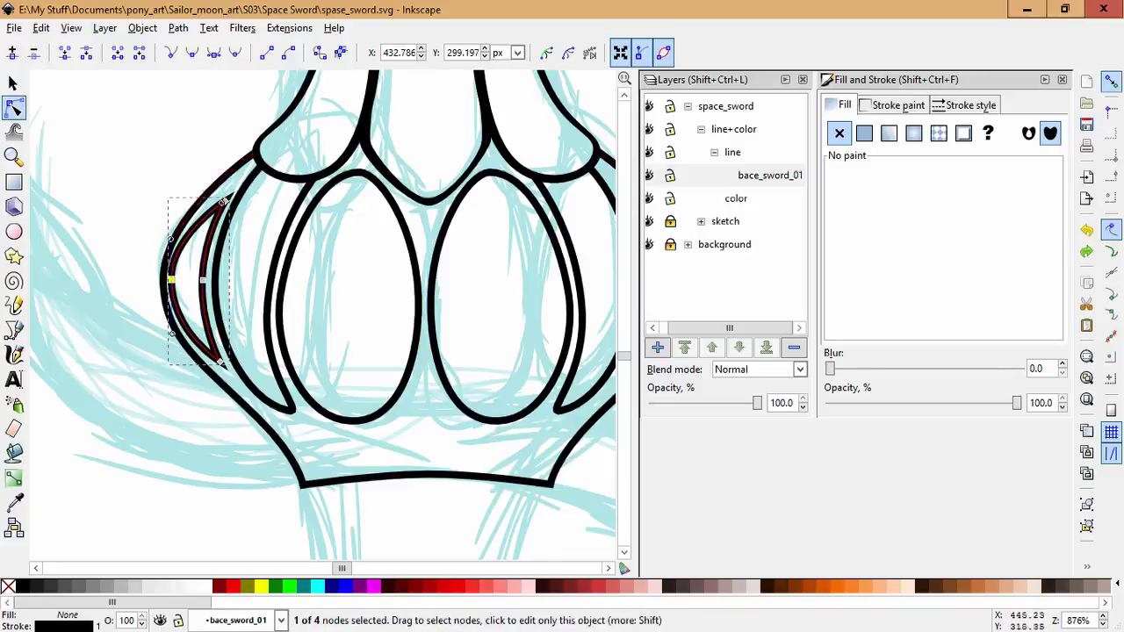
{"action": "left_click_drag", "start_coordinate": [171, 239], "coordinate": [171, 228]}
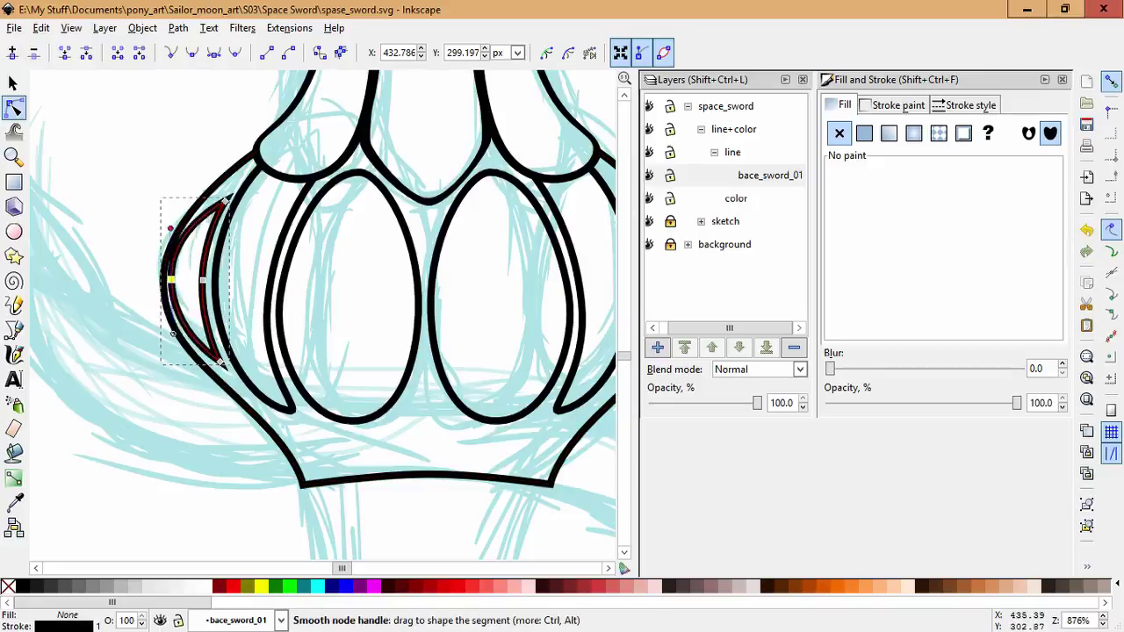
{"action": "key", "text": "Escape"}
{"action": "left_click", "coordinate": [208, 273]}
{"action": "key", "text": "Escape"}
{"action": "key", "text": "minus"}
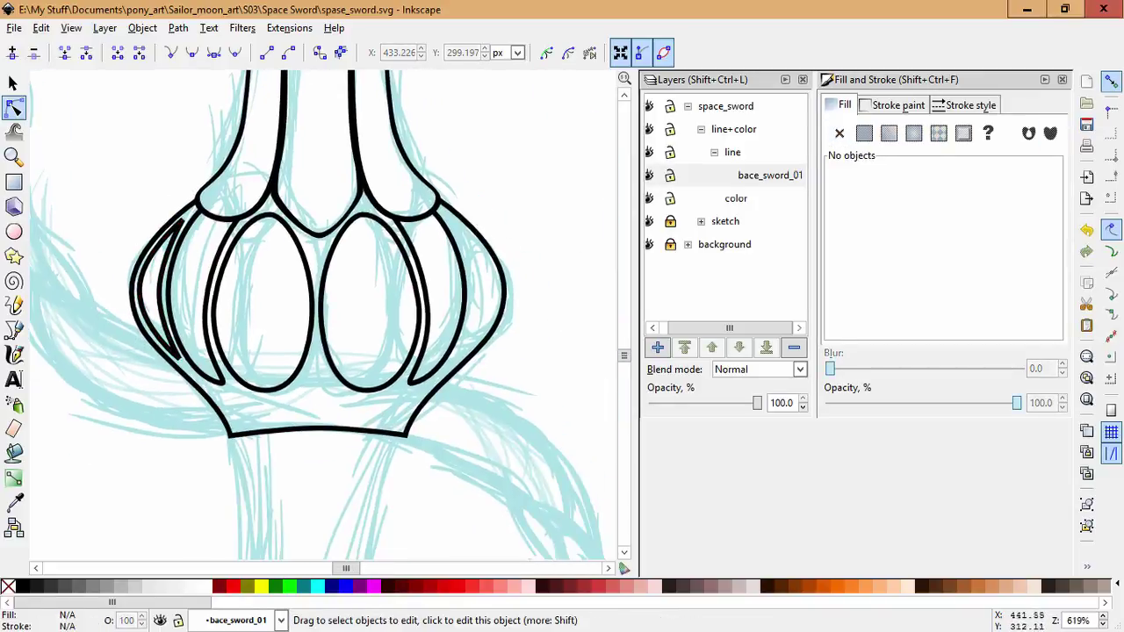
Move the narrow crescent outward so it sticks out past the bulb outline's left side.
{"action": "left_click", "coordinate": [233, 376]}
{"action": "key", "text": "plus"}
{"action": "key", "text": "space"}
{"action": "key", "text": "Left"}
{"action": "key", "text": "Left"}
{"action": "key", "text": "Left"}
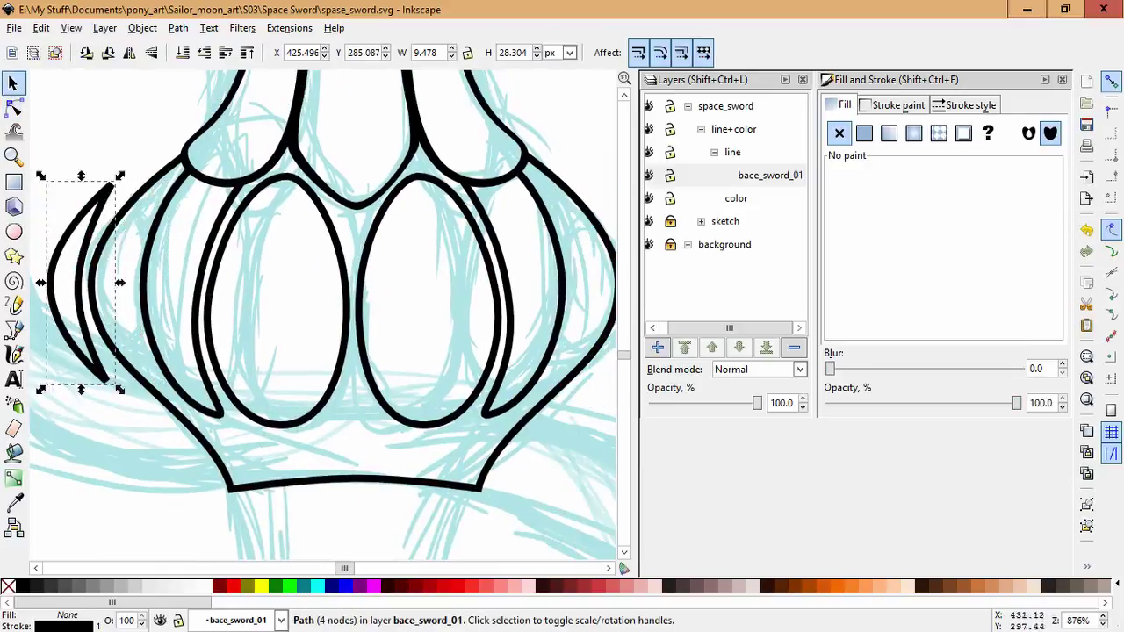
Reshape the crescent into a short rounded knob on the bulb's left side, with the bulb outline pulled in beside it.
{"action": "key", "text": "space"}
{"action": "left_click_drag", "start_coordinate": [51, 284], "coordinate": [112, 299]}
{"action": "key", "text": "space"}
{"action": "key", "text": "space"}
{"action": "key", "text": "ctrl+z"}
{"action": "key", "text": "ctrl+z"}
{"action": "key", "text": "ctrl+z"}
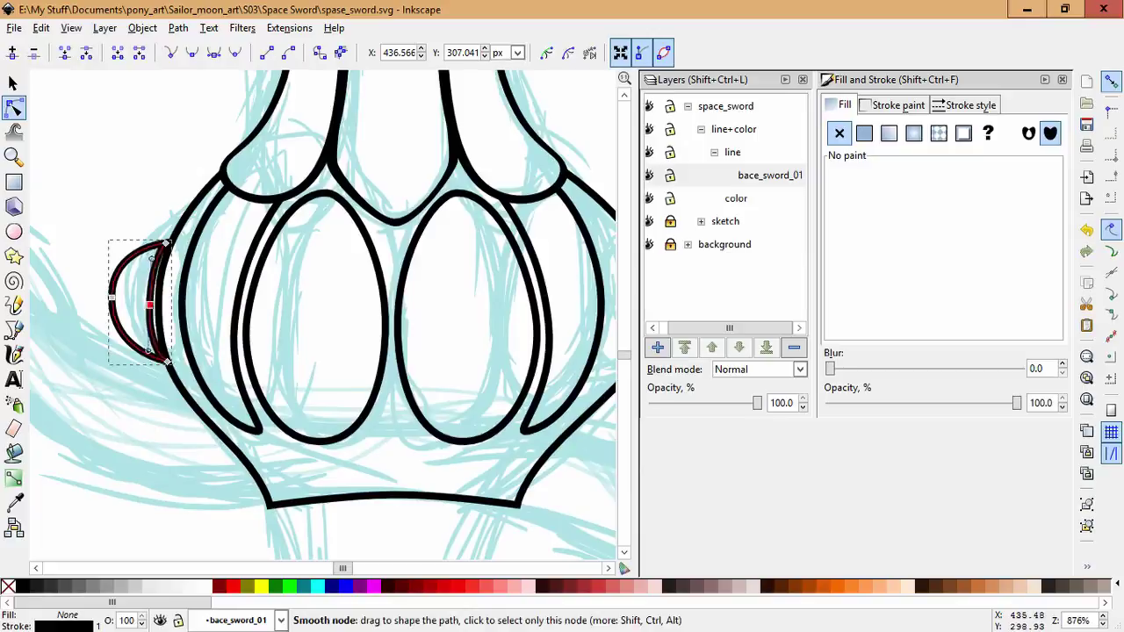
{"action": "key", "text": "ctrl+z"}
{"action": "key", "text": "ctrl+z"}
{"action": "key", "text": "ctrl+z"}
{"action": "key", "text": "ctrl+z"}
{"action": "key", "text": "Escape"}
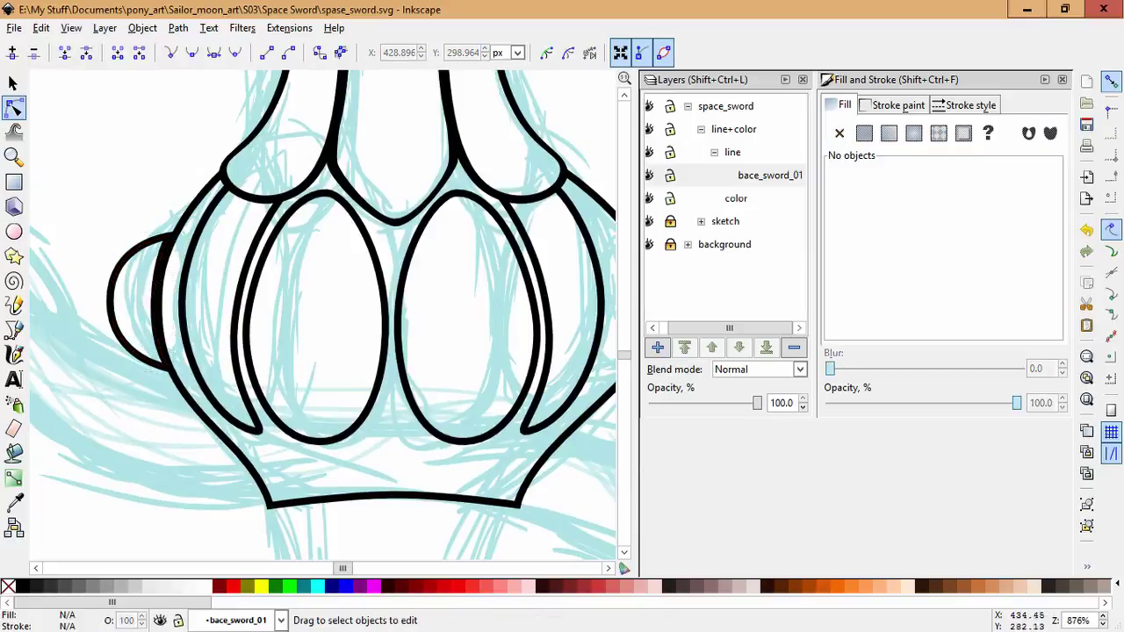
Reduce the bulb outline to its left half and place mirrored copies of the half outline and knob on the right side.
{"action": "scroll", "coordinate": [115, 401], "scroll_direction": "down", "scroll_amount": 2}
{"action": "left_click", "coordinate": [384, 369]}
{"action": "key", "text": "s"}
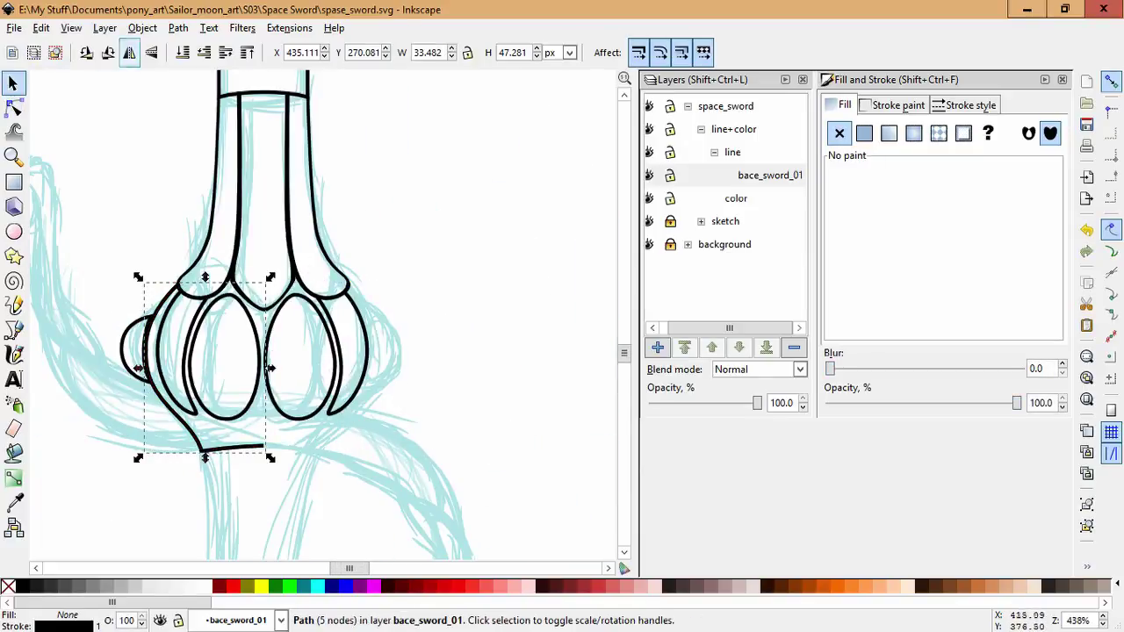
{"action": "key", "text": "Escape"}
{"action": "key", "text": "ctrl+z"}
{"action": "key", "text": "ctrl+z"}
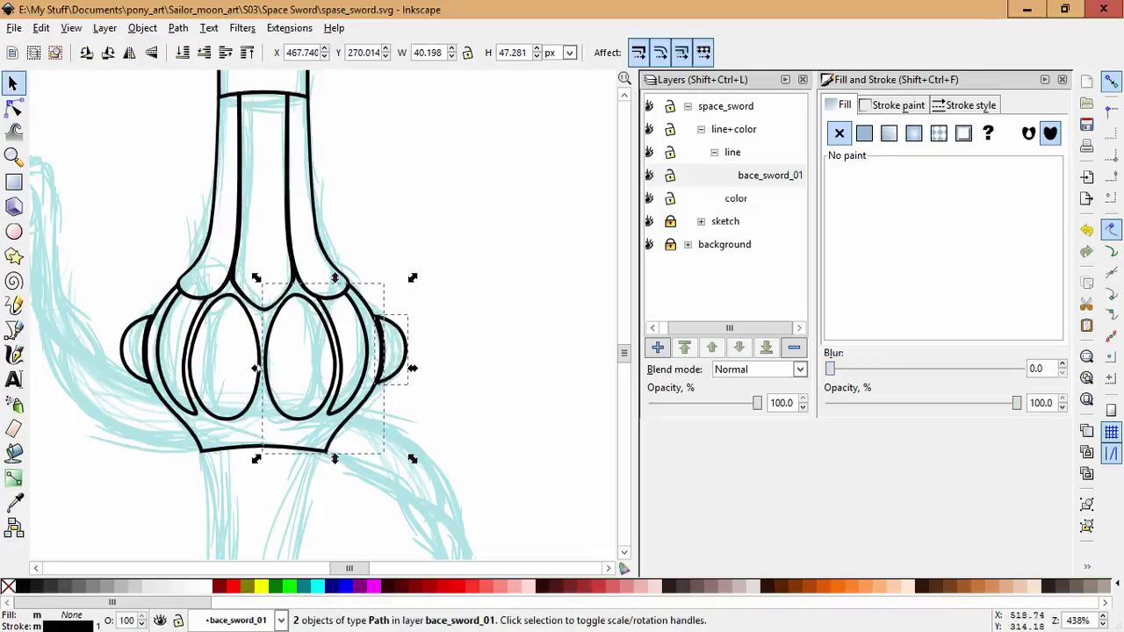
{"action": "key", "text": "Escape"}
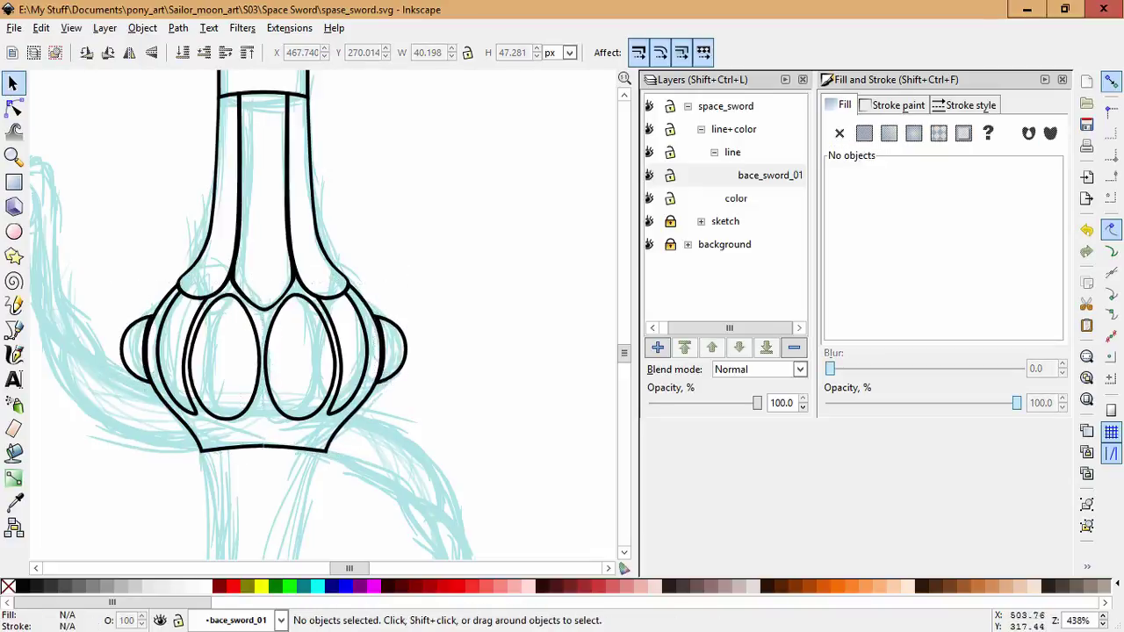
{"action": "scroll", "coordinate": [274, 314], "scroll_direction": "down", "scroll_amount": 2}
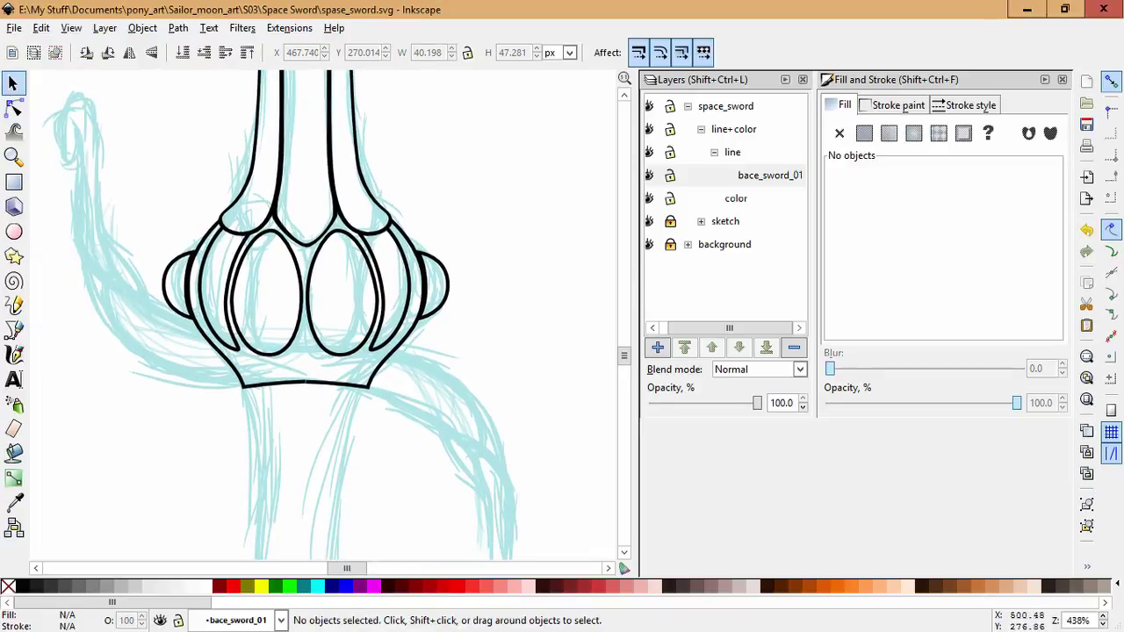
{"action": "left_click", "coordinate": [307, 384]}
{"action": "key", "text": "Escape"}
{"action": "left_click", "coordinate": [175, 286]}
{"action": "left_click", "coordinate": [435, 285], "text": "shift"}
{"action": "key", "text": "Escape"}
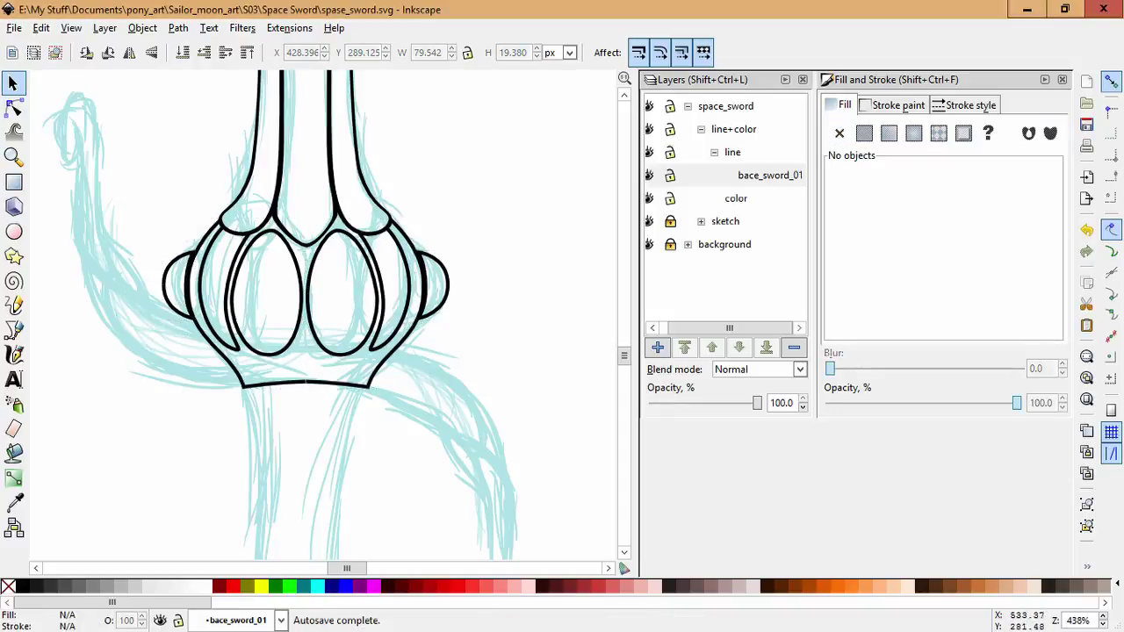
Combine the left and right halves of the bulb outline and join their end nodes at the bottom centre.
{"action": "scroll", "coordinate": [334, 305], "scroll_direction": "up", "scroll_amount": 1}
{"action": "left_click", "coordinate": [125, 290]}
{"action": "left_click", "coordinate": [458, 290], "text": "shift"}
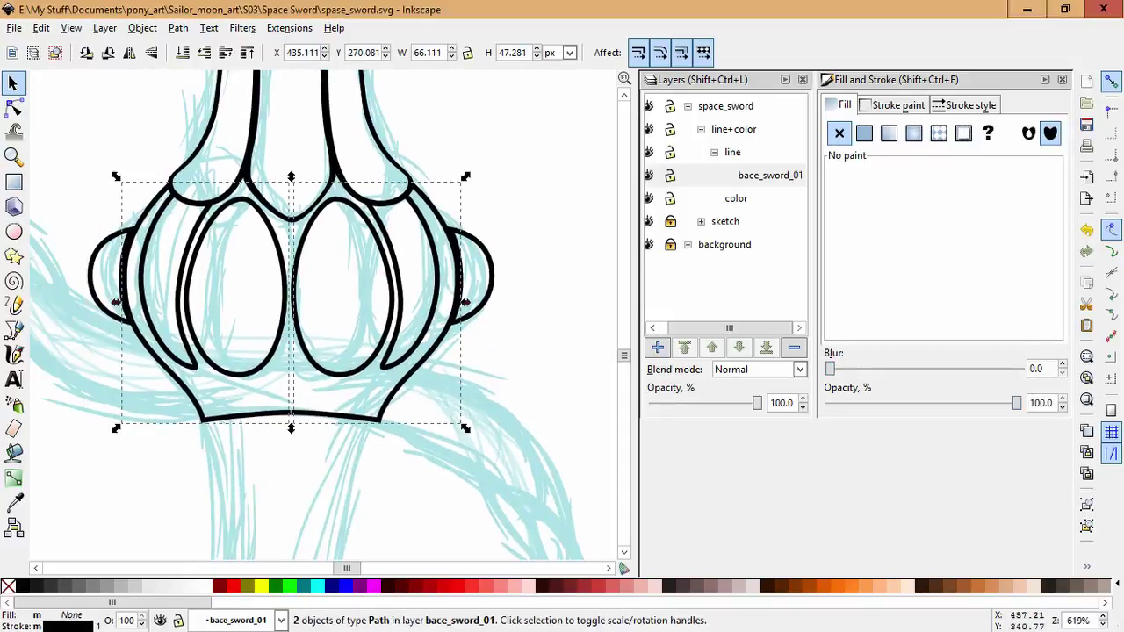
{"action": "key", "text": "n"}
{"action": "left_click", "coordinate": [292, 413]}
{"action": "left_click", "coordinate": [413, 184], "text": "shift"}
{"action": "key", "text": "Delete"}
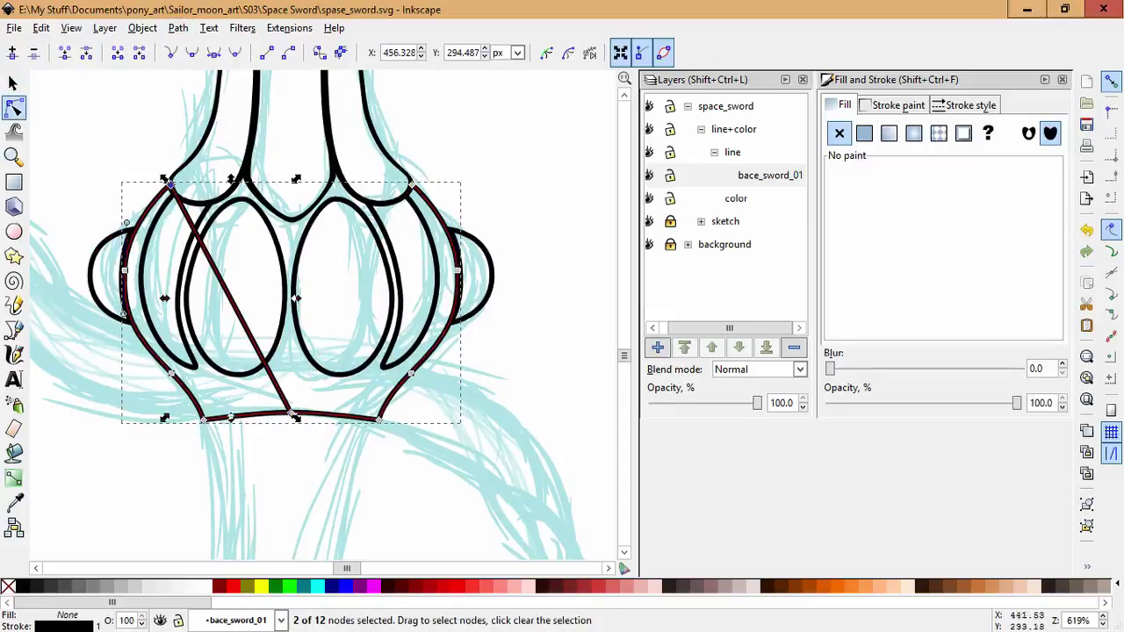
{"action": "key", "text": "Delete"}
{"action": "key", "text": "alt+p"}
{"action": "key", "text": "Escape"}
{"action": "key", "text": "ctrl+z"}
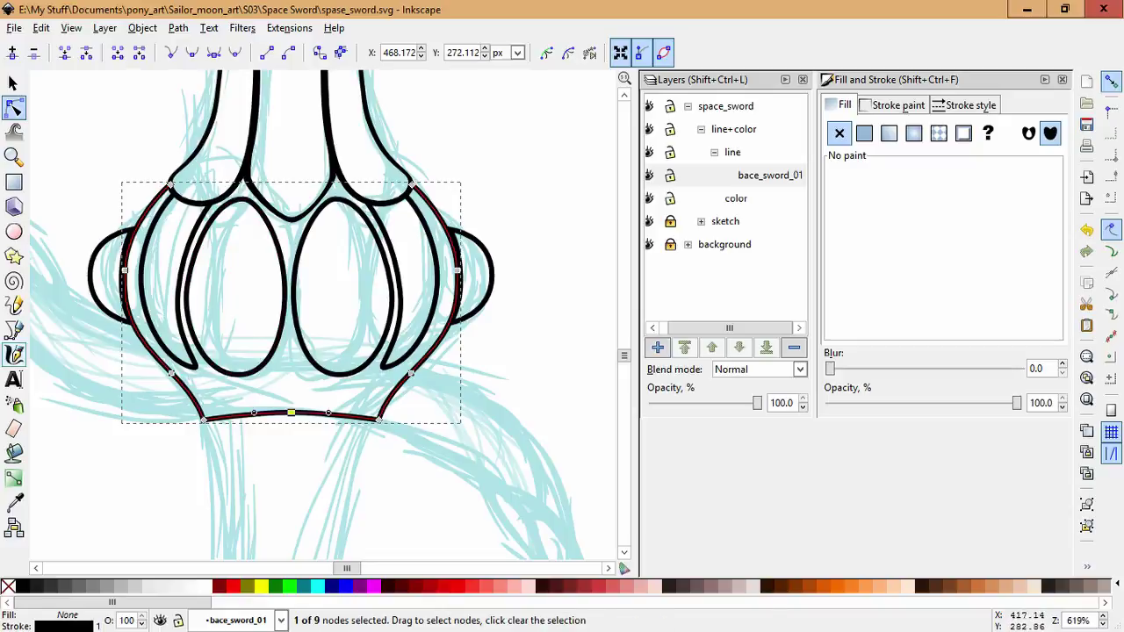
Try to close the bulb outline with a path running across the side panels' rounded ends.
{"action": "key", "text": "b"}
{"action": "left_click", "coordinate": [157, 212]}
{"action": "scroll", "coordinate": [187, 370], "scroll_direction": "up", "scroll_amount": 2}
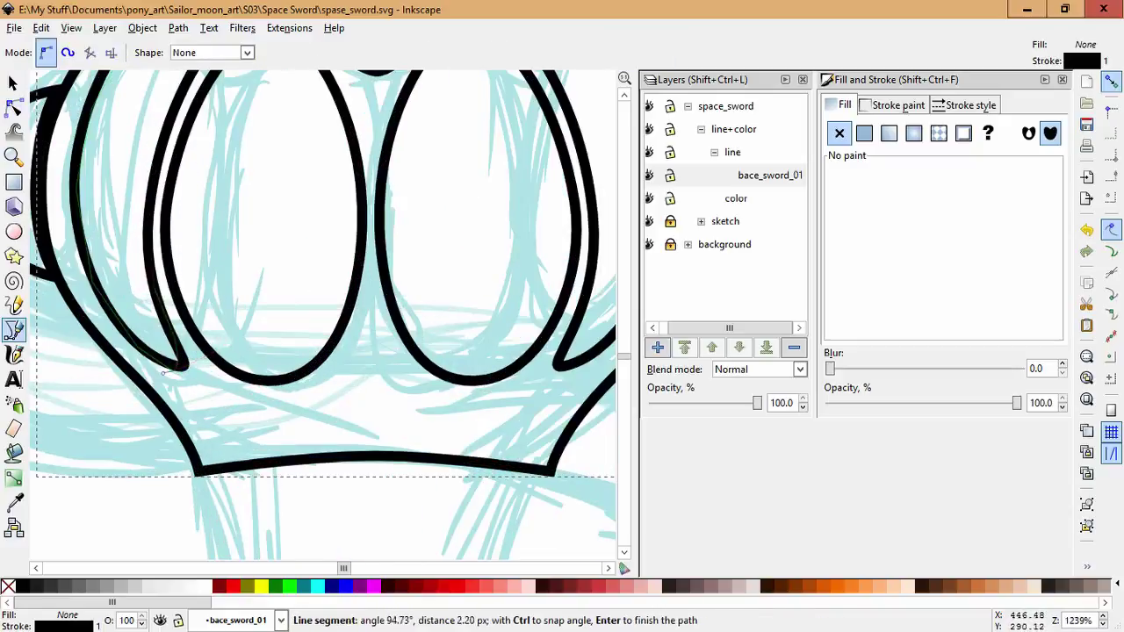
{"action": "scroll", "coordinate": [201, 264], "scroll_direction": "up", "scroll_amount": 5}
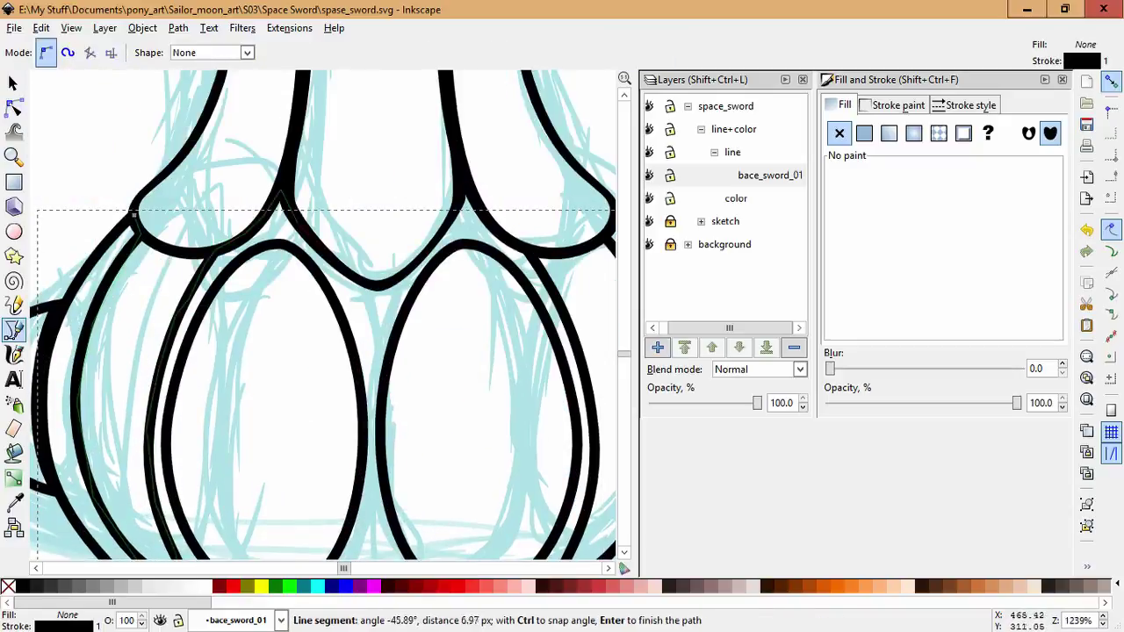
{"action": "key", "text": "Escape"}
{"action": "left_click", "coordinate": [347, 168]}
{"action": "scroll", "coordinate": [347, 264], "scroll_direction": "down", "scroll_amount": 1}
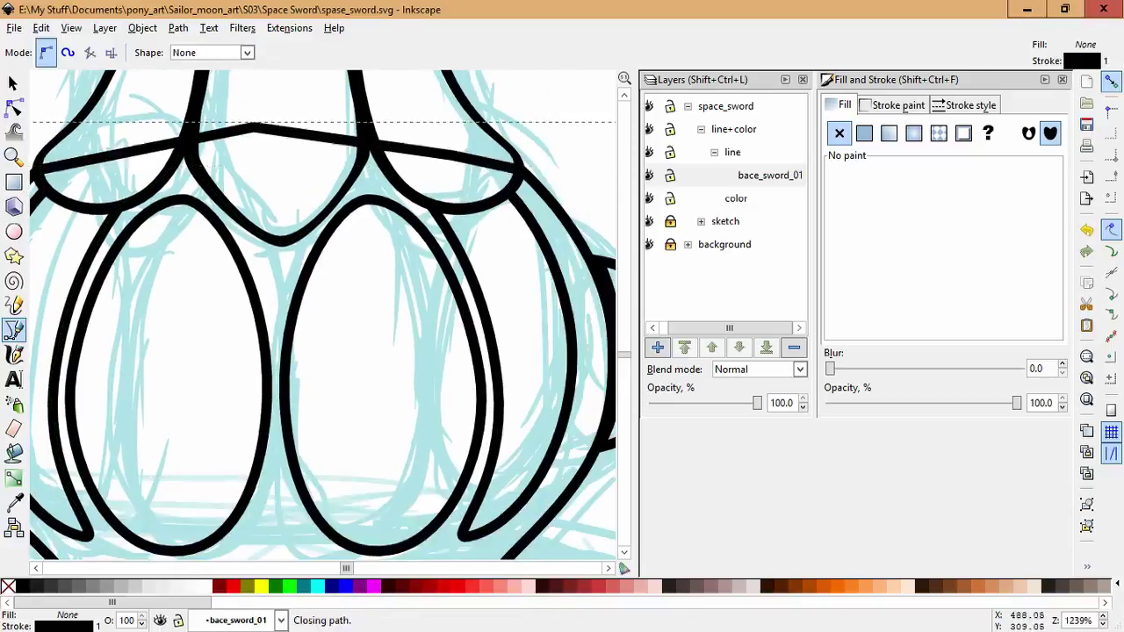
{"action": "left_click", "coordinate": [133, 212]}
{"action": "key", "text": "ctrl+z"}
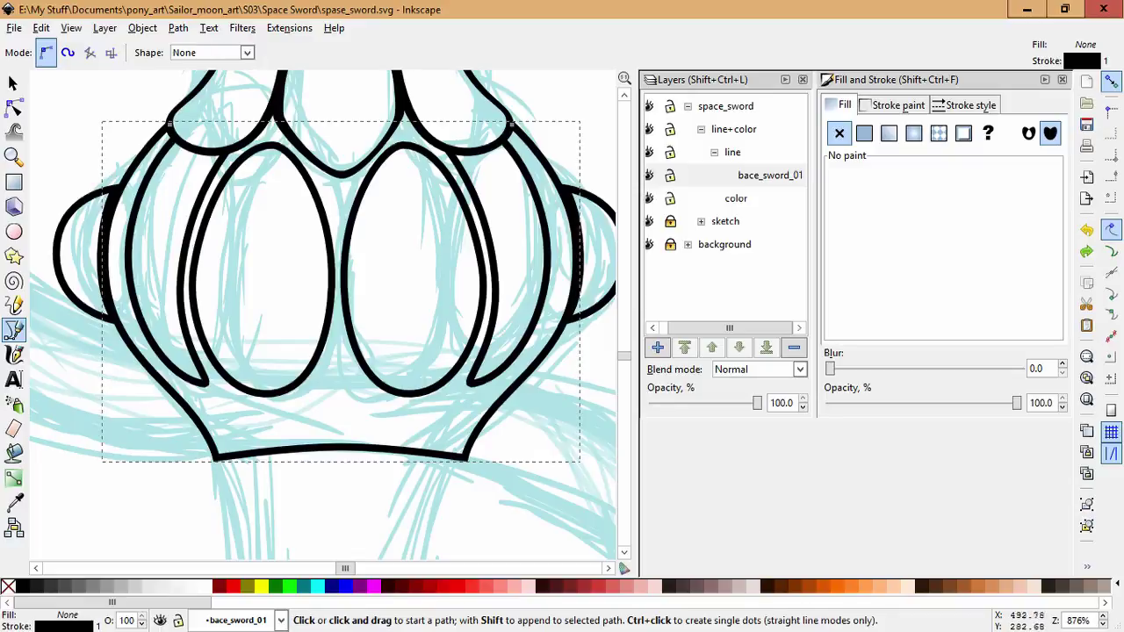
Draw a closed V-shaped ornament with curved sides, centred over the bulb outline's lower edge.
{"action": "scroll", "coordinate": [322, 314], "scroll_direction": "down", "scroll_amount": 2}
{"action": "left_click", "coordinate": [235, 346]}
{"action": "double_click", "coordinate": [316, 411]}
{"action": "left_click", "coordinate": [384, 349]}
{"action": "left_click", "coordinate": [384, 349]}
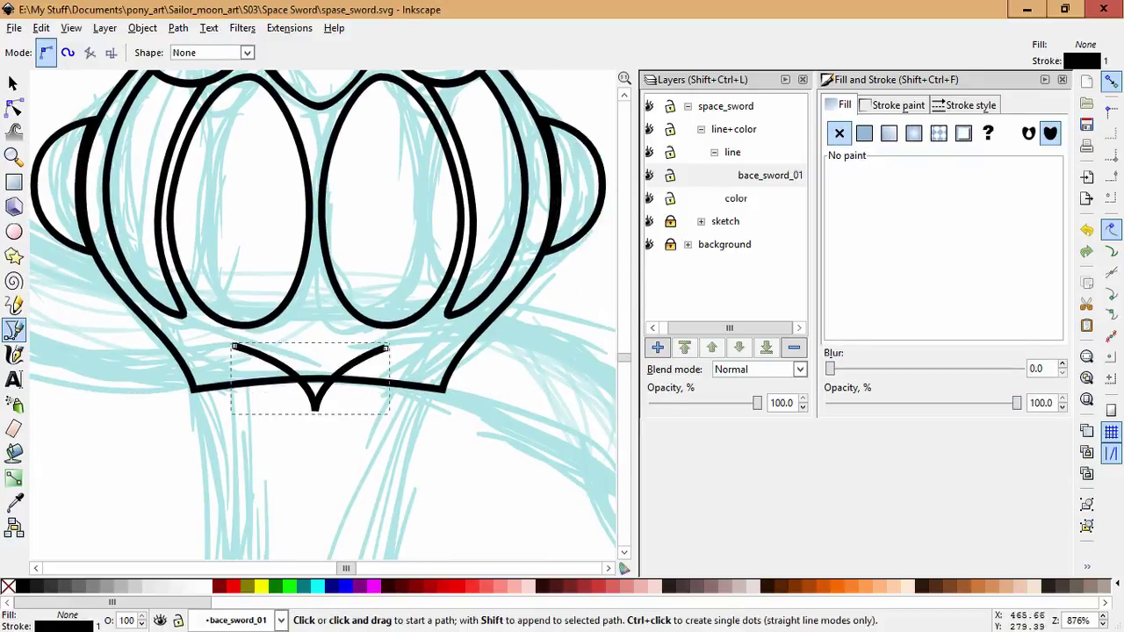
{"action": "left_click_drag", "start_coordinate": [316, 369], "coordinate": [316, 395]}
{"action": "left_click", "coordinate": [318, 433]}
Widen the V-shaped ornament's upper tips, lower its point and reshape its inner notch.
{"action": "key", "text": "n"}
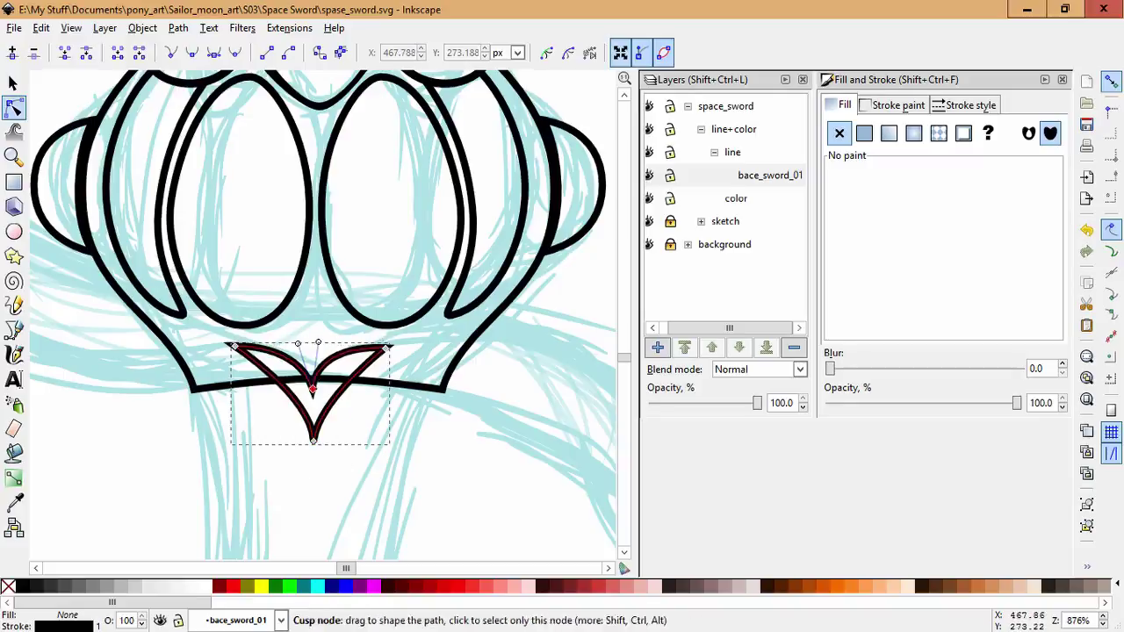
{"action": "left_click_drag", "start_coordinate": [389, 346], "coordinate": [410, 334]}
{"action": "left_click_drag", "start_coordinate": [317, 433], "coordinate": [316, 442]}
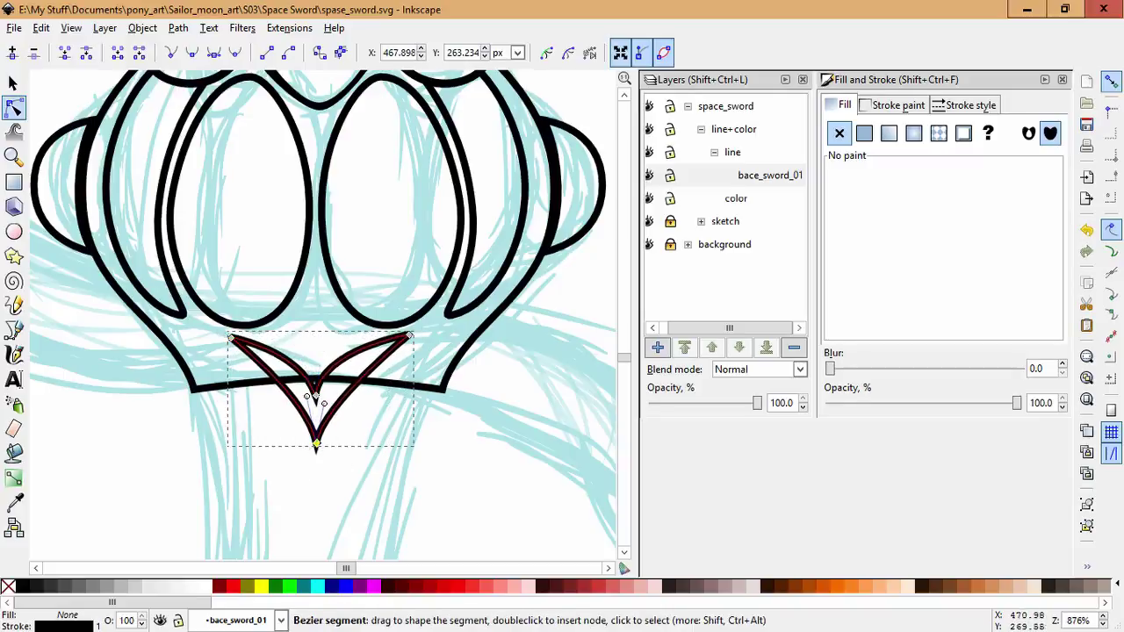
{"action": "left_click_drag", "start_coordinate": [335, 397], "coordinate": [310, 407]}
{"action": "key", "text": "Escape"}
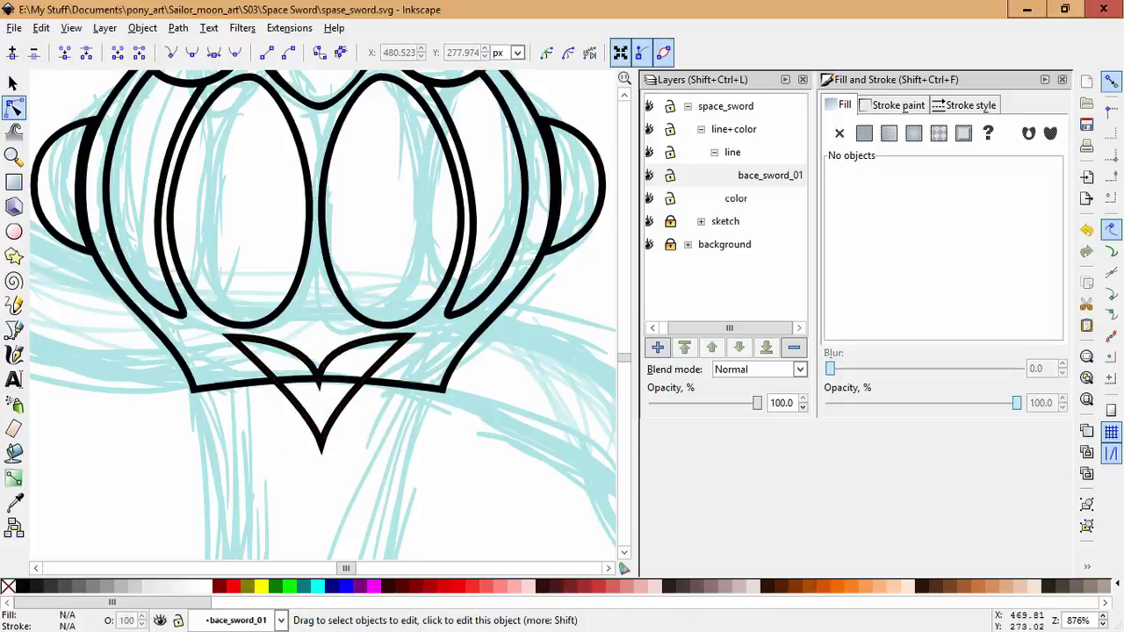
Delete the V-shaped ornament from the bulb's lower edge.
{"action": "key", "text": "minus"}
{"action": "key", "text": "minus"}
{"action": "scroll", "coordinate": [323, 316], "scroll_direction": "up", "scroll_amount": 2}
{"action": "scroll", "coordinate": [323, 316], "scroll_direction": "left", "scroll_amount": 1}
{"action": "key", "text": "ctrl+shift+l"}
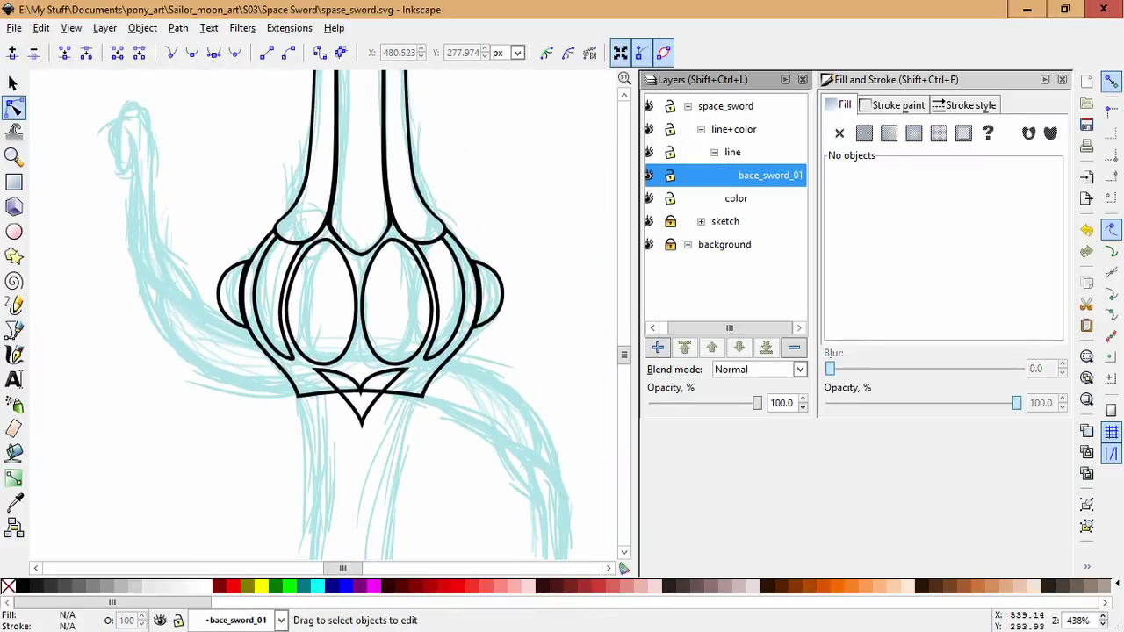
{"action": "left_click", "coordinate": [338, 397]}
{"action": "key", "text": "Delete"}
{"action": "key", "text": "s"}
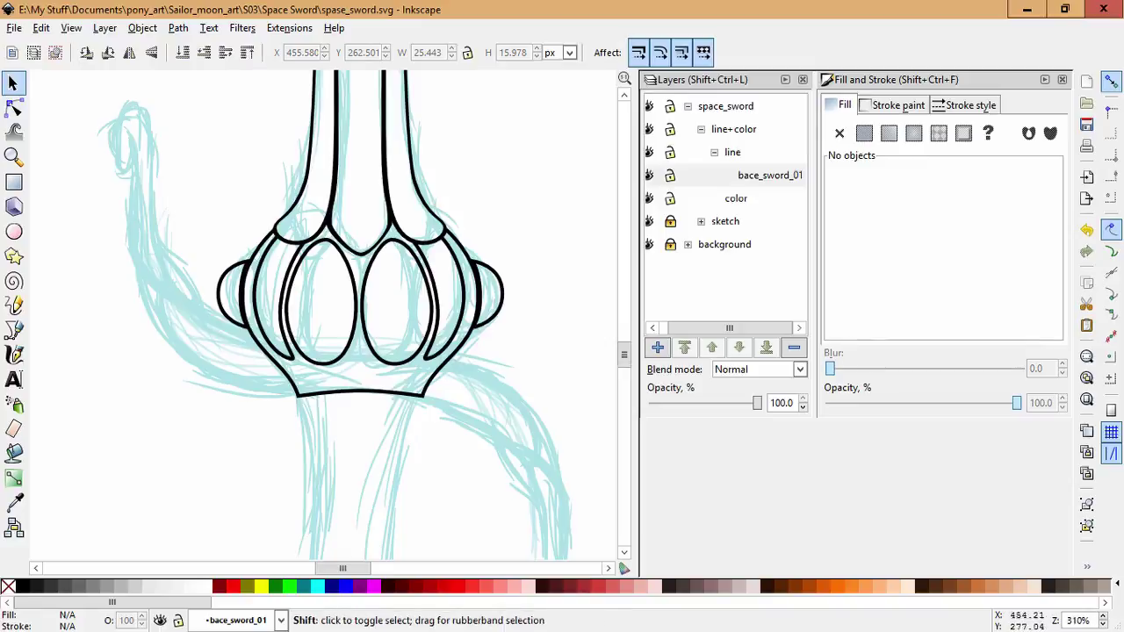
Trace the sketched left guard arm's curled tip and its inner and outer edges with curved paths running into the bulb.
{"action": "key", "text": "plus"}
{"action": "scroll", "coordinate": [324, 316], "scroll_direction": "up", "scroll_amount": 1}
{"action": "key", "text": "plus"}
{"action": "left_click_drag", "start_coordinate": [351, 264], "coordinate": [401, 384]}
{"action": "key", "text": "b"}
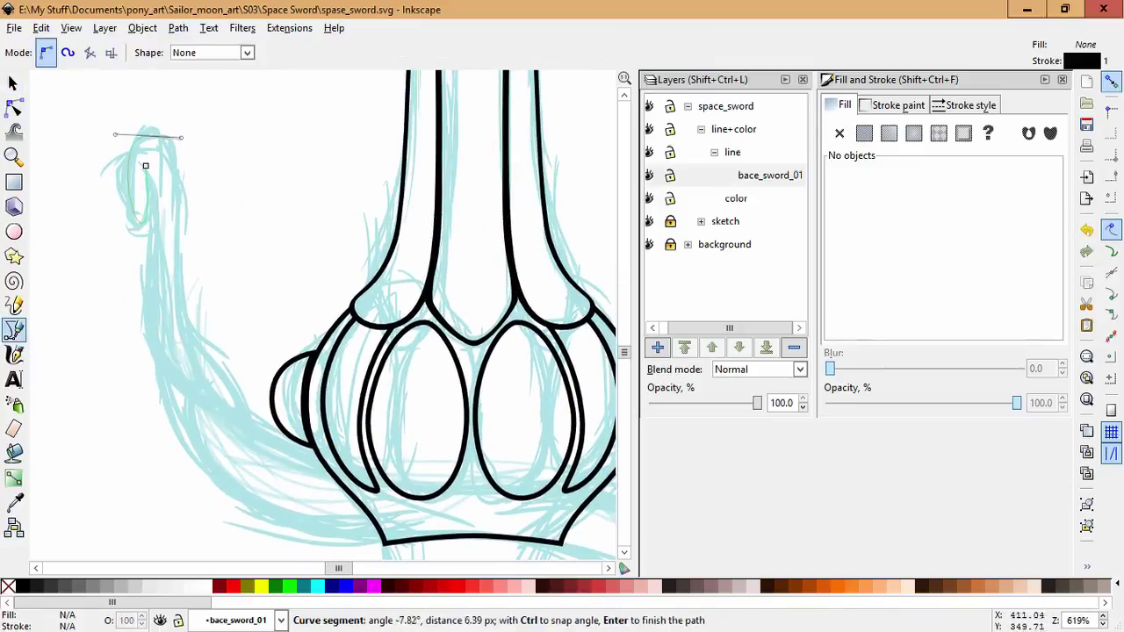
{"action": "left_click_drag", "start_coordinate": [468, 484], "coordinate": [492, 486]}
{"action": "key", "text": "Return"}
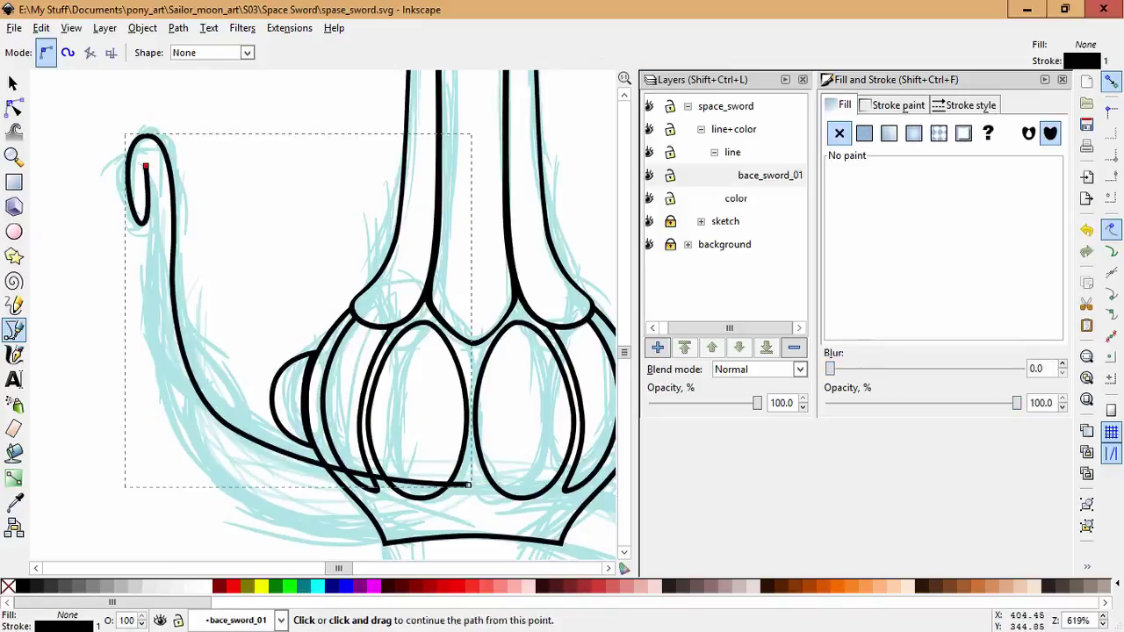
{"action": "left_click", "coordinate": [437, 527]}
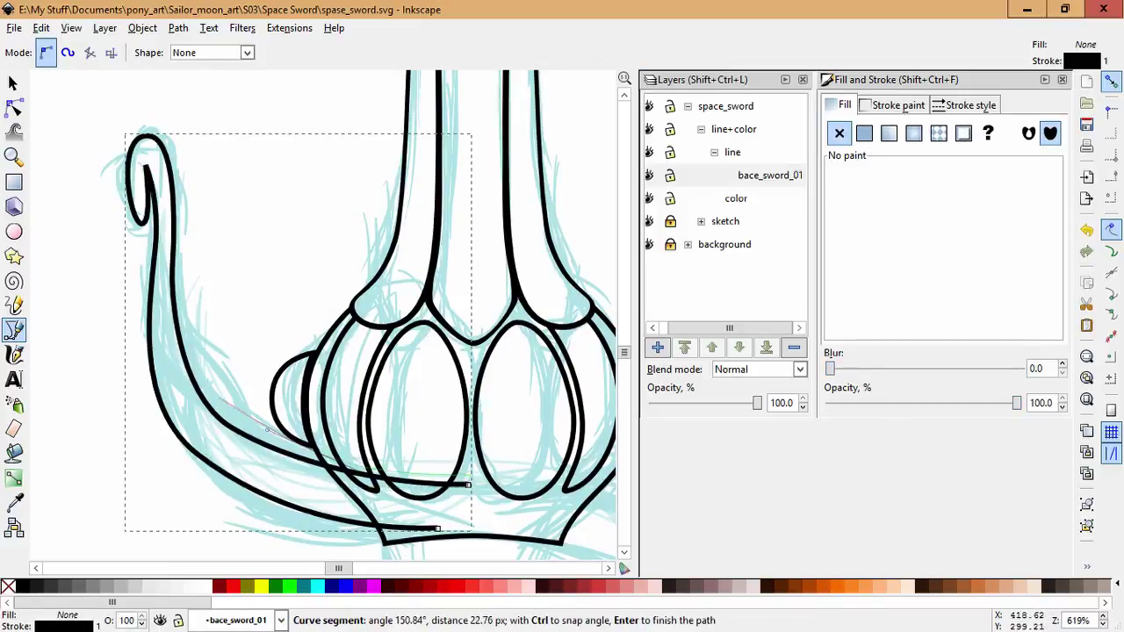
Close the left arm's line with a second offset contour and give the shape a black fill and no stroke.
{"action": "left_click", "coordinate": [468, 485]}
{"action": "left_click", "coordinate": [20, 587]}
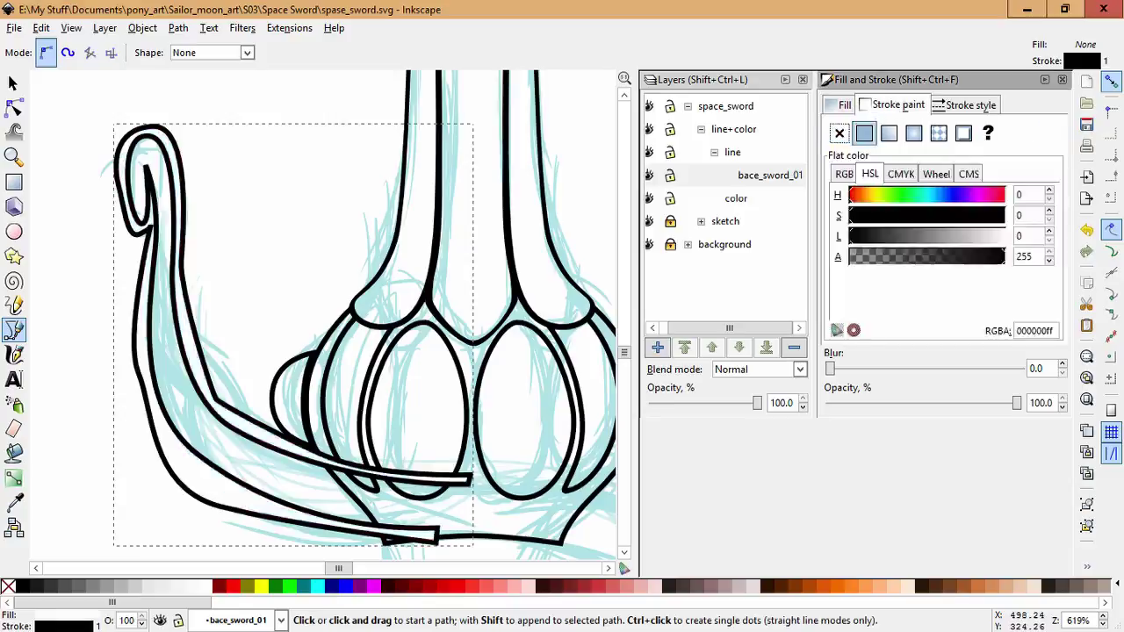
{"action": "left_click", "coordinate": [7, 586], "text": "shift"}
Reshape the lower outer edge of the left guard arm into a smooth, evenly thick curve, removing the surplus node.
{"action": "left_click", "coordinate": [13, 106]}
{"action": "key", "text": "Delete"}
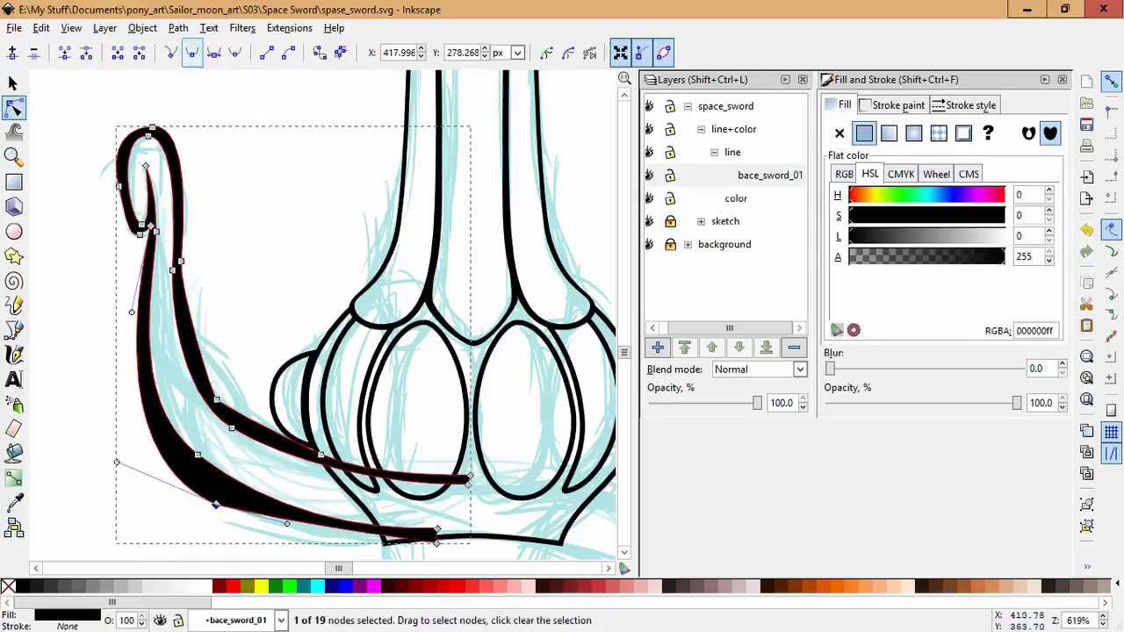
{"action": "left_click_drag", "start_coordinate": [219, 506], "coordinate": [208, 488]}
{"action": "left_click", "coordinate": [437, 536]}
{"action": "left_click_drag", "start_coordinate": [289, 544], "coordinate": [254, 461]}
{"action": "scroll", "coordinate": [254, 461], "scroll_direction": "down", "scroll_amount": 1}
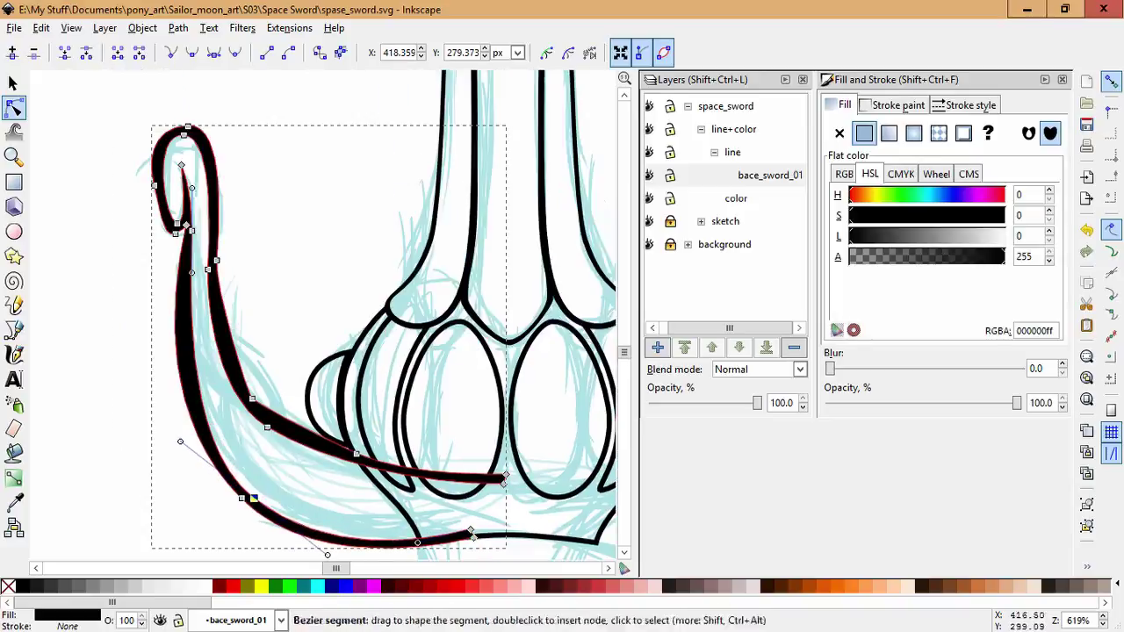
Refine the left arm's curled tip and smooth its inner edge down to the bend, evening out the line thickness.
{"action": "scroll", "coordinate": [176, 175], "scroll_direction": "up", "scroll_amount": 3}
{"action": "left_click", "coordinate": [229, 379]}
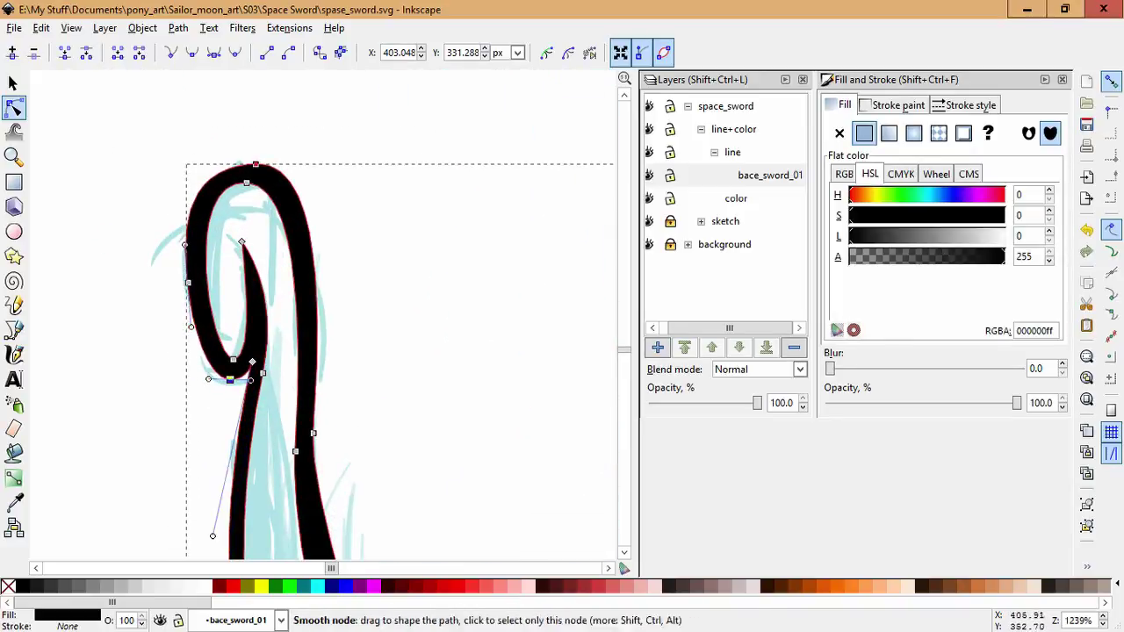
{"action": "scroll", "coordinate": [307, 351], "scroll_direction": "down", "scroll_amount": 4}
{"action": "left_click", "coordinate": [305, 312]}
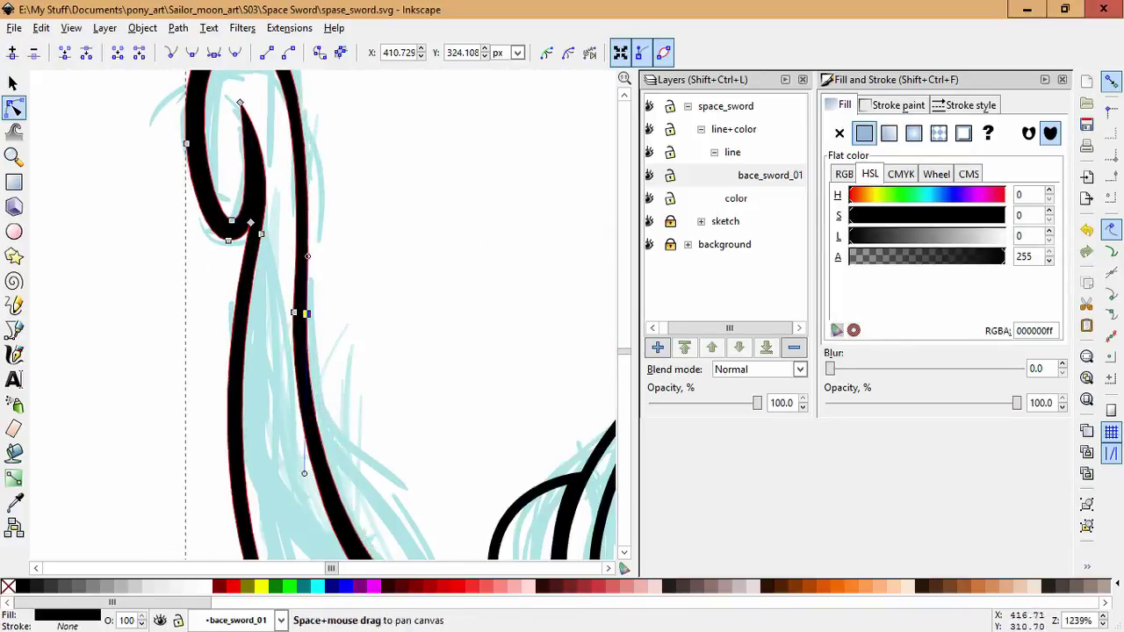
{"action": "scroll", "coordinate": [369, 439], "scroll_direction": "down", "scroll_amount": 5}
{"action": "left_click_drag", "start_coordinate": [313, 376], "coordinate": [501, 452]}
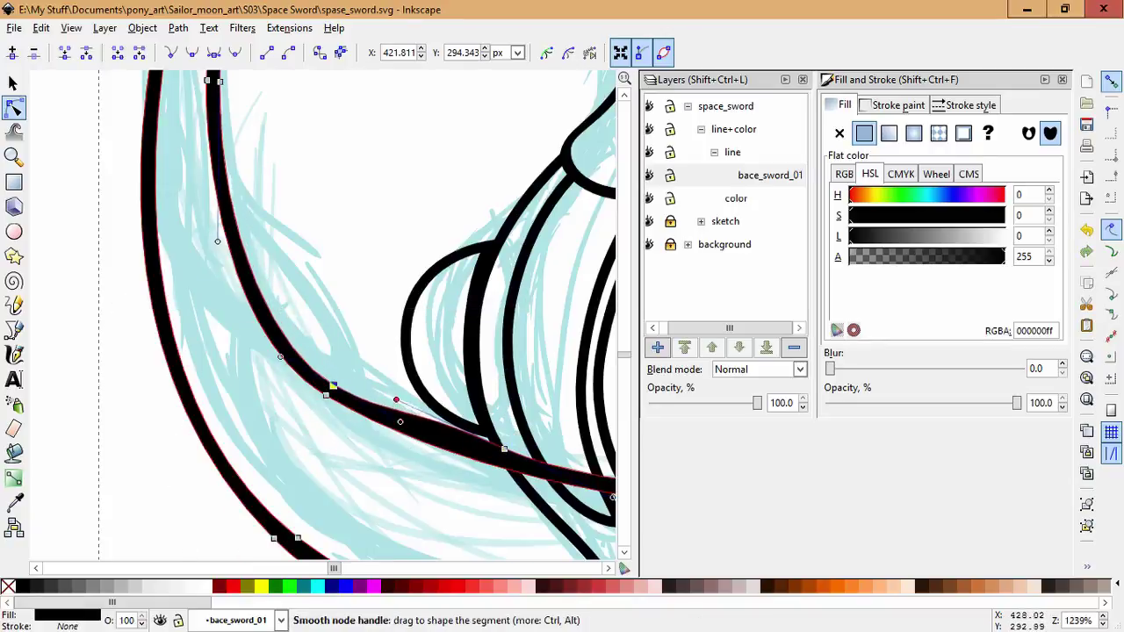
{"action": "scroll", "coordinate": [334, 387], "scroll_direction": "down", "scroll_amount": 2}
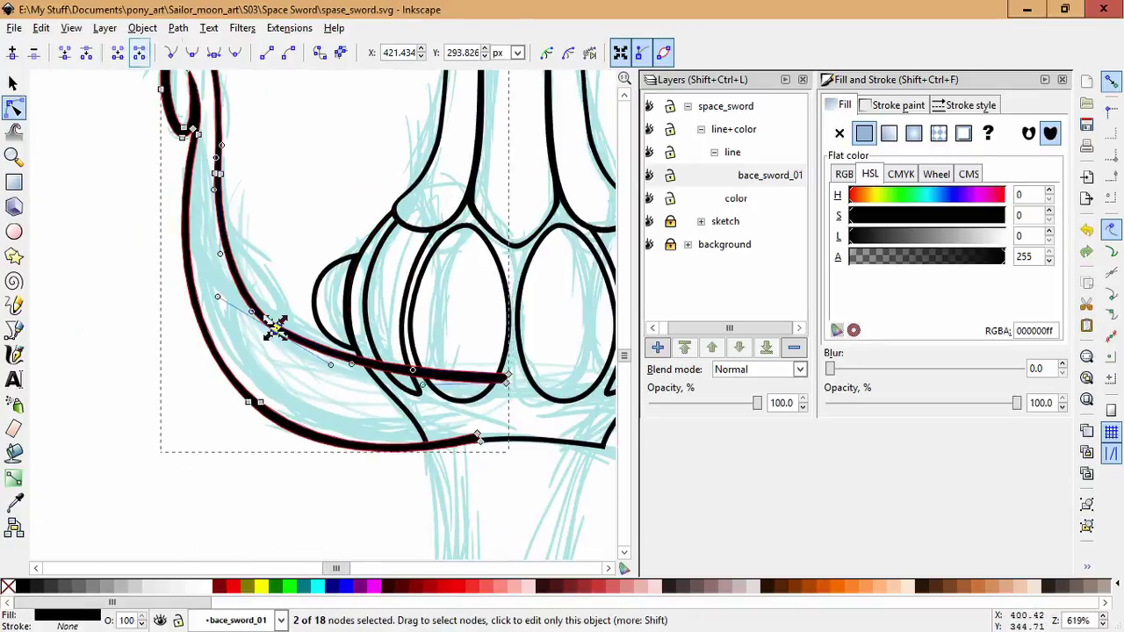
Lower the bend of the left arm's inner edge slightly and raise that edge's end inside the bulb.
{"action": "left_click_drag", "start_coordinate": [277, 330], "coordinate": [289, 346]}
{"action": "key", "text": "Escape"}
{"action": "left_click", "coordinate": [507, 378]}
{"action": "left_click_drag", "start_coordinate": [506, 376], "coordinate": [507, 377]}
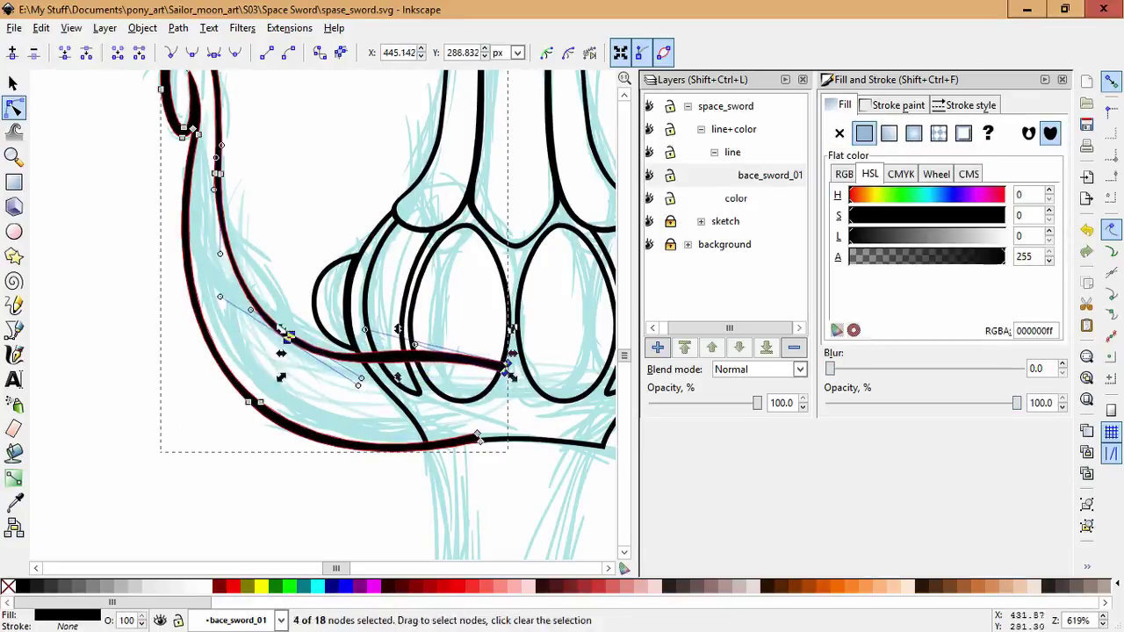
{"action": "key", "text": "Escape"}
{"action": "scroll", "coordinate": [365, 381], "scroll_direction": "down", "scroll_amount": 2}
Nudge the finished left guard arm slightly into place over the sketch.
{"action": "left_click", "coordinate": [294, 368]}
{"action": "left_click", "coordinate": [13, 83]}
{"action": "mouse_move", "coordinate": [259, 205]}
{"action": "left_mouse_down"}
{"action": "mouse_move", "coordinate": [215, 221]}
{"action": "mouse_move", "coordinate": [260, 215]}
{"action": "mouse_move", "coordinate": [257, 203]}
{"action": "left_mouse_up"}
{"action": "key", "text": "Escape"}
{"action": "scroll", "coordinate": [457, 313], "scroll_direction": "up", "scroll_amount": 2}
{"action": "scroll", "coordinate": [378, 254], "scroll_direction": "down", "scroll_amount": 2}
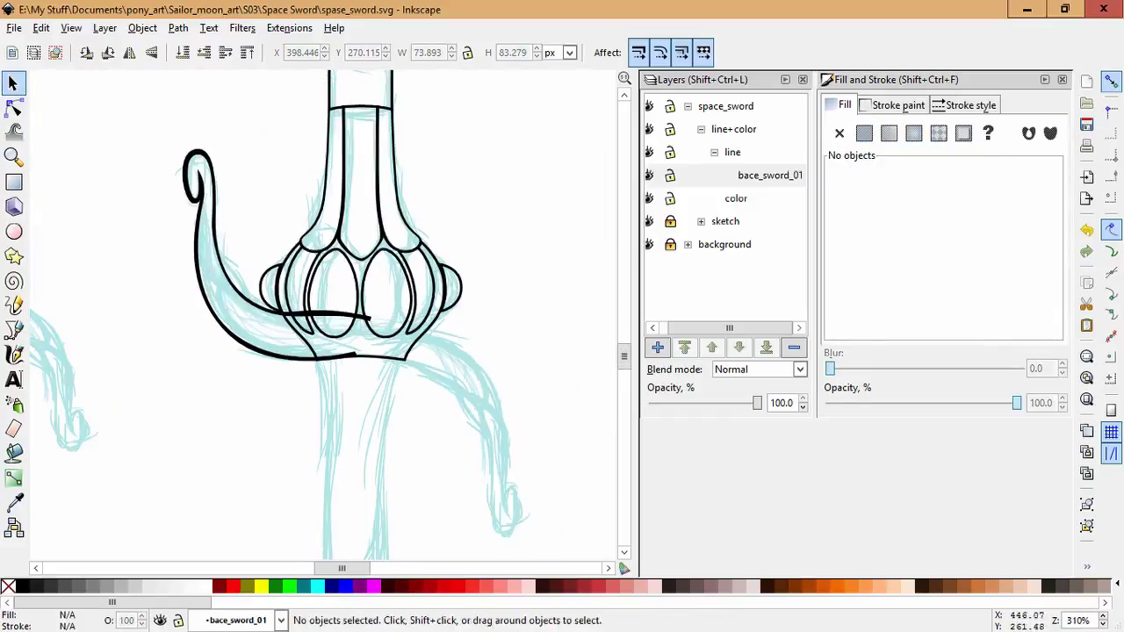
Duplicate the left arm flipped horizontally and vertically, place it as the right arm, and merge both into one path.
{"action": "left_click", "coordinate": [378, 255]}
{"action": "key", "text": "h"}
{"action": "key", "text": "v"}
{"action": "left_click_drag", "start_coordinate": [378, 255], "coordinate": [434, 311]}
{"action": "left_click", "coordinate": [178, 28]}
{"action": "left_click", "coordinate": [188, 238]}
{"action": "key", "text": "F2"}
Remove the overlapping end nodes at the guard's lower junction and smooth the line through the bulb's base.
{"action": "scroll", "coordinate": [349, 378], "scroll_direction": "up", "scroll_amount": 3}
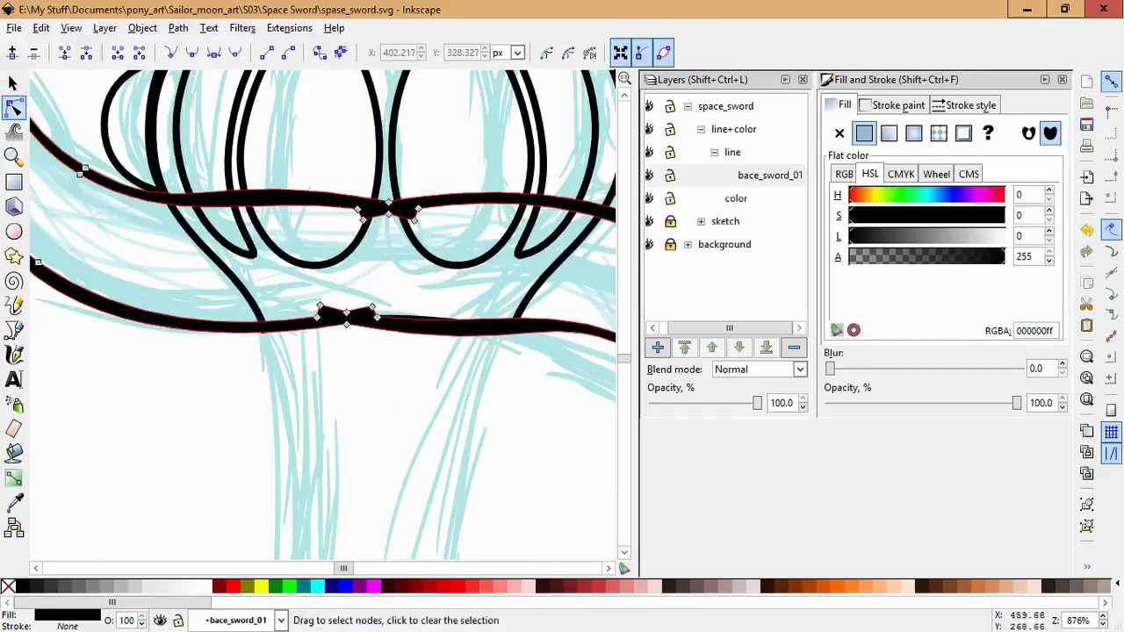
{"action": "left_click_drag", "start_coordinate": [316, 317], "coordinate": [424, 320]}
{"action": "left_click_drag", "start_coordinate": [316, 317], "coordinate": [281, 318]}
{"action": "left_click", "coordinate": [346, 313], "text": "shift"}
{"action": "key", "text": "Delete"}
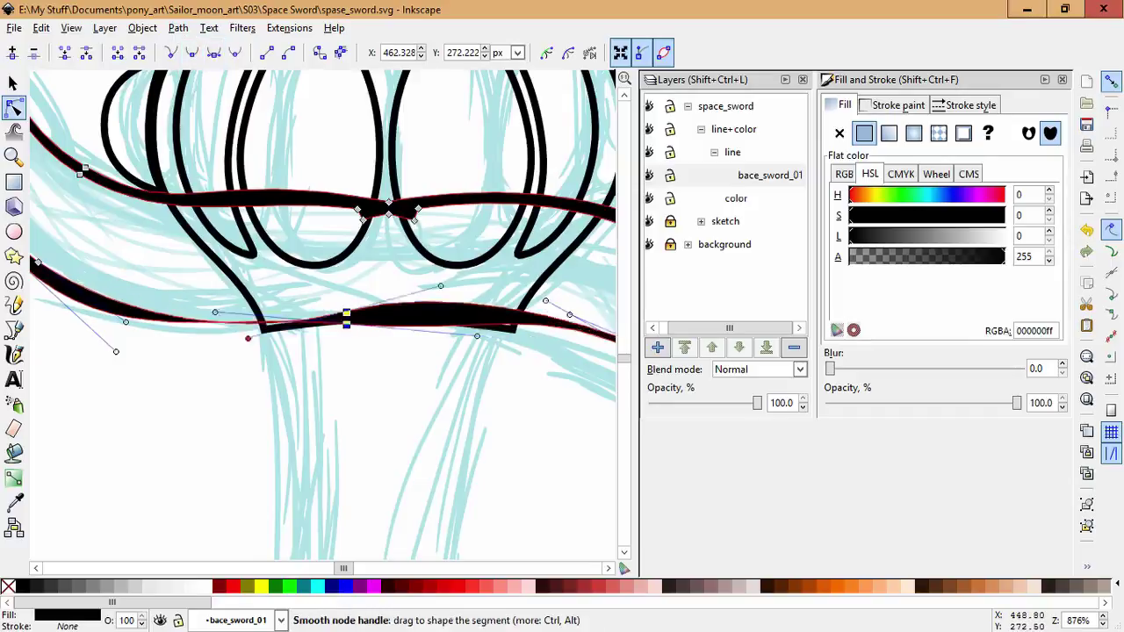
{"action": "left_click_drag", "start_coordinate": [347, 317], "coordinate": [289, 282]}
{"action": "scroll", "coordinate": [517, 316], "scroll_direction": "down", "scroll_amount": 1}
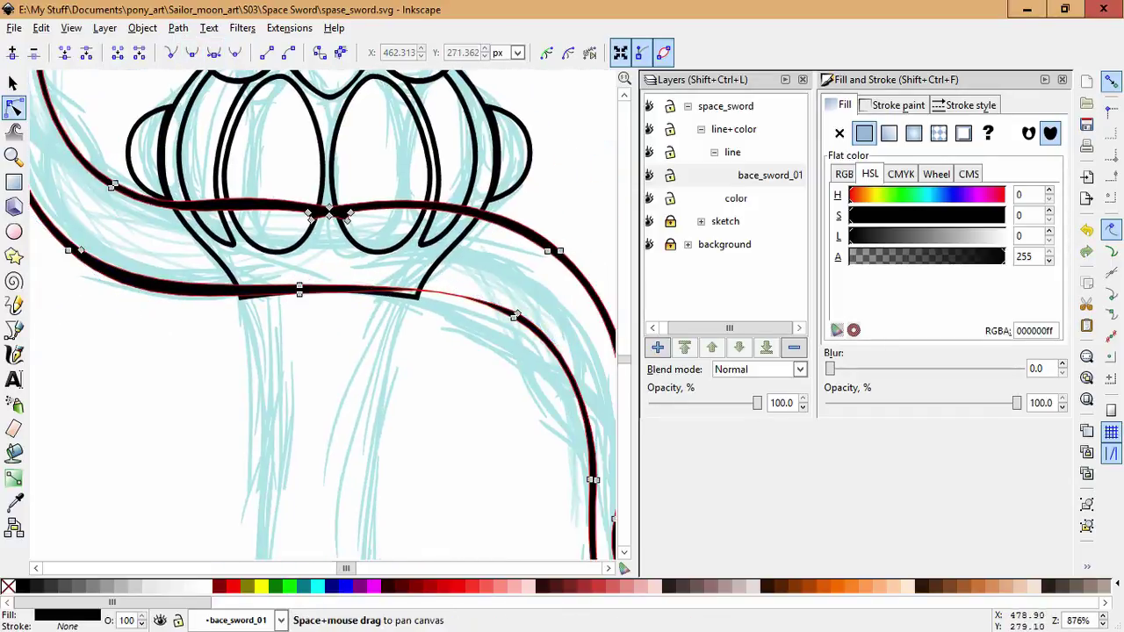
Delete the surplus nodes at the guard's upper junction so the upper line crosses the bulb continuously.
{"action": "scroll", "coordinate": [342, 218], "scroll_direction": "up", "scroll_amount": 2}
{"action": "key", "text": "Delete"}
{"action": "key", "text": "Delete"}
{"action": "key", "text": "Delete"}
{"action": "scroll", "coordinate": [254, 349], "scroll_direction": "down", "scroll_amount": 2}
{"action": "left_click_drag", "start_coordinate": [255, 258], "coordinate": [301, 308]}
{"action": "scroll", "coordinate": [255, 350], "scroll_direction": "down", "scroll_amount": 1}
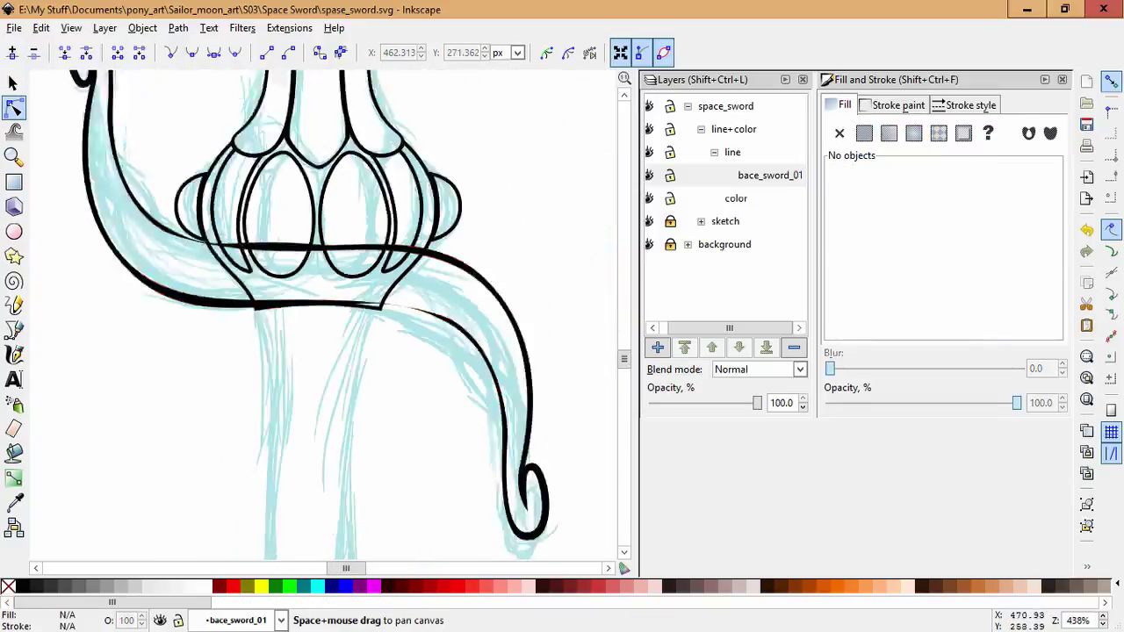
Line up the four central nodes of the guard's upper and lower lines at X 465.234 px.
{"action": "scroll", "coordinate": [343, 316], "scroll_direction": "down", "scroll_amount": 2}
{"action": "left_click_drag", "start_coordinate": [264, 176], "coordinate": [316, 299]}
{"action": "scroll", "coordinate": [292, 241], "scroll_direction": "up", "scroll_amount": 3}
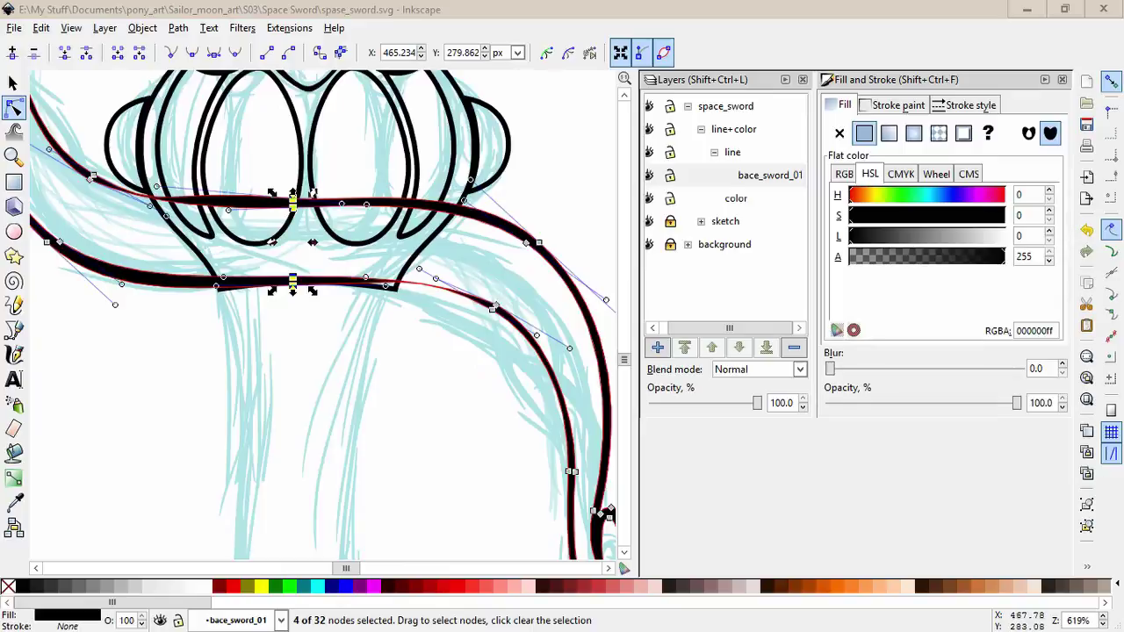
{"action": "scroll", "coordinate": [295, 267], "scroll_direction": "down", "scroll_amount": 1}
{"action": "key", "text": "Escape"}
{"action": "scroll", "coordinate": [295, 267], "scroll_direction": "down", "scroll_amount": 1}
{"action": "left_click", "coordinate": [368, 327]}
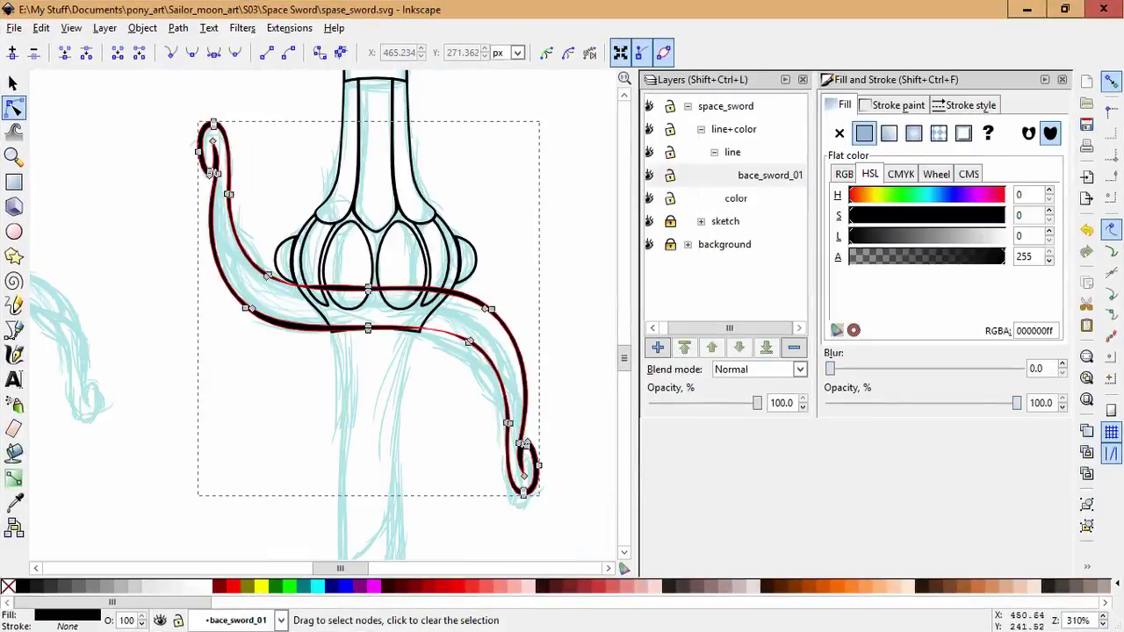
Fit the whole page in view and save the drawing.
{"action": "key", "text": "Escape"}
{"action": "key", "text": "z"}
{"action": "key", "text": "5"}
{"action": "key", "text": "ctrl+s"}
{"action": "key", "text": "b"}
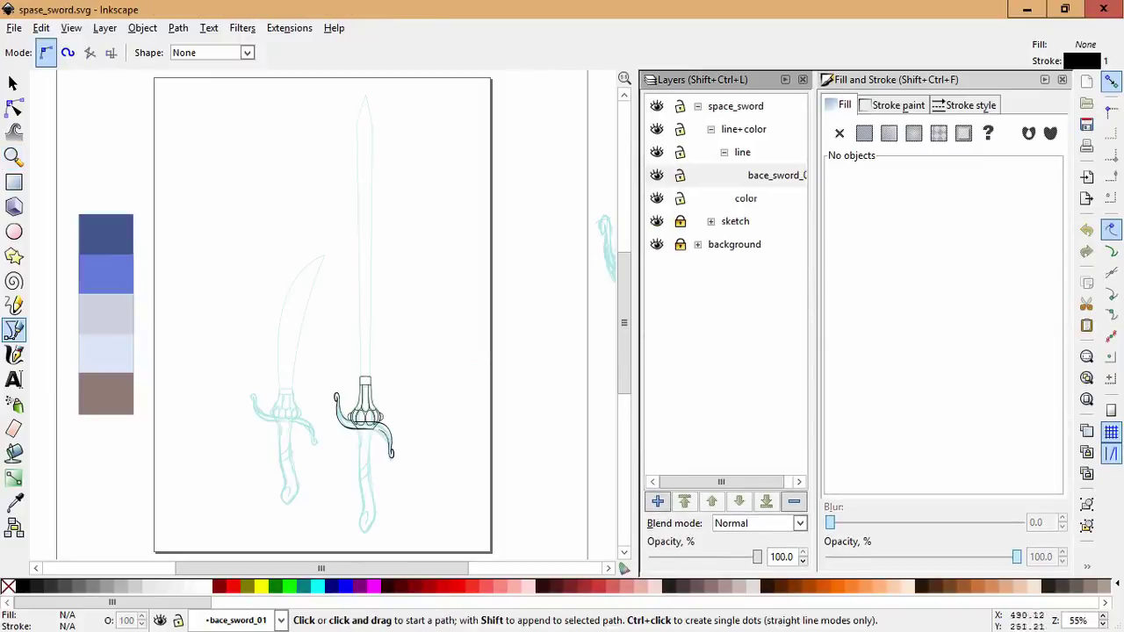
Adjust the guard's central node handles to even out the thickness of its upper and lower lines across the bulb.
{"action": "key", "text": "space"}
{"action": "scroll", "coordinate": [395, 456], "scroll_direction": "up", "scroll_amount": 4}
{"action": "scroll", "coordinate": [307, 334], "scroll_direction": "up", "scroll_amount": 3}
{"action": "key", "text": "n"}
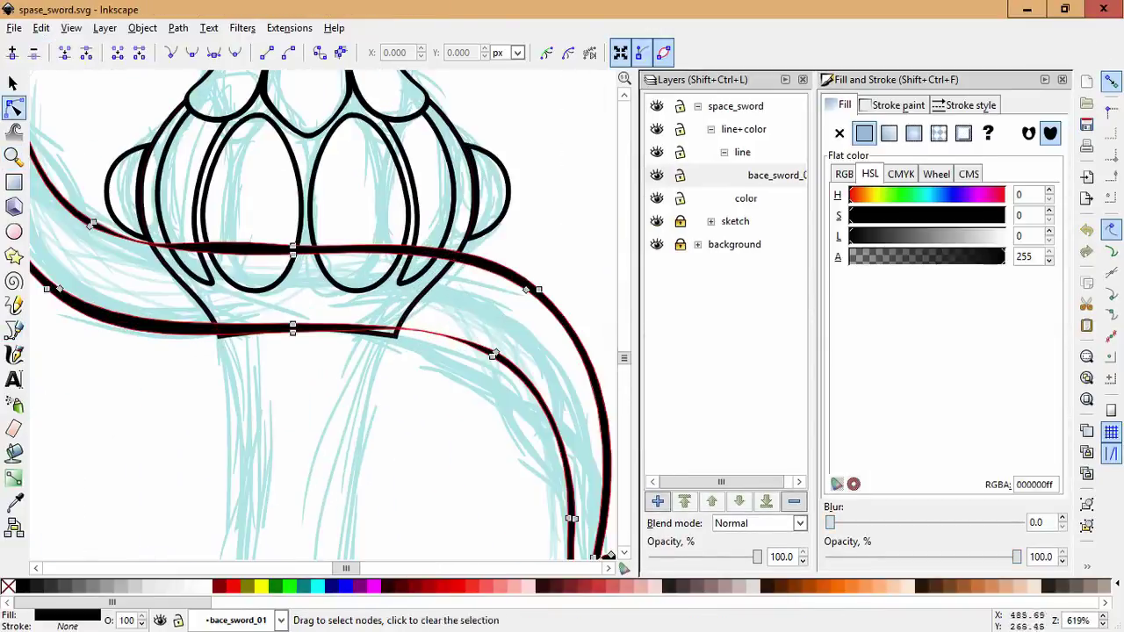
{"action": "key", "text": "Escape"}
{"action": "key", "text": "Escape"}
{"action": "left_click", "coordinate": [292, 250]}
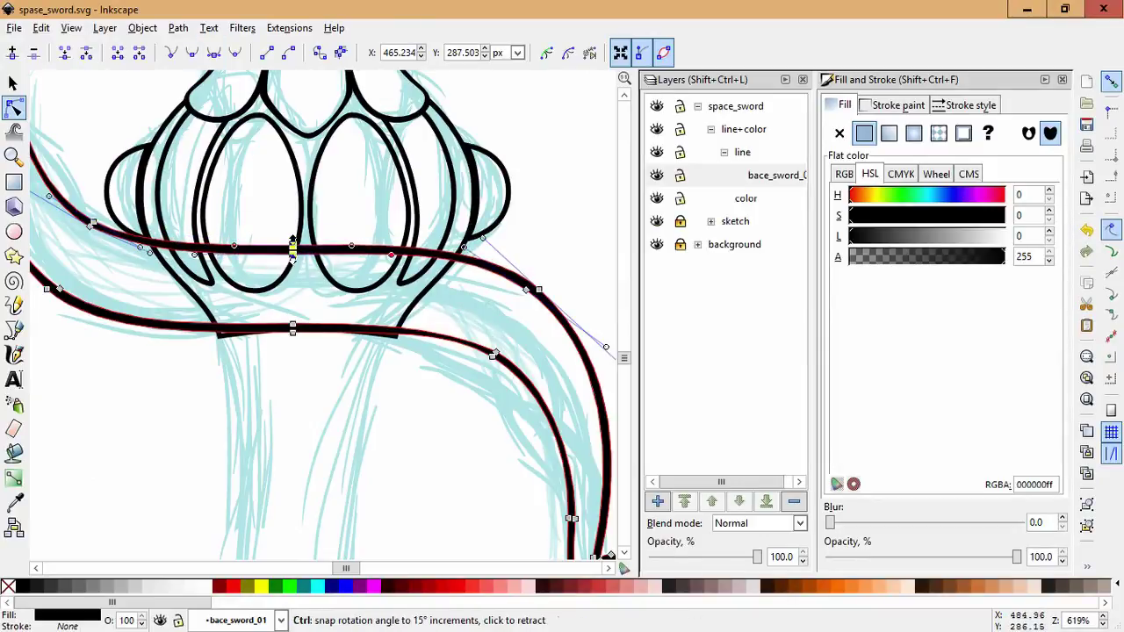
Adjust the nodes and handles at the bends of both guard arms to give the lines an even, flowing thickness.
{"action": "key", "text": "Escape"}
{"action": "left_click", "coordinate": [494, 356]}
{"action": "left_click_drag", "start_coordinate": [35, 298], "coordinate": [76, 213]}
{"action": "left_click", "coordinate": [93, 221], "text": "shift"}
{"action": "left_click", "coordinate": [538, 289]}
{"action": "scroll", "coordinate": [535, 499], "scroll_direction": "down", "scroll_amount": 2}
{"action": "scroll", "coordinate": [535, 499], "scroll_direction": "right", "scroll_amount": 2}
{"action": "left_click", "coordinate": [536, 498], "text": "shift"}
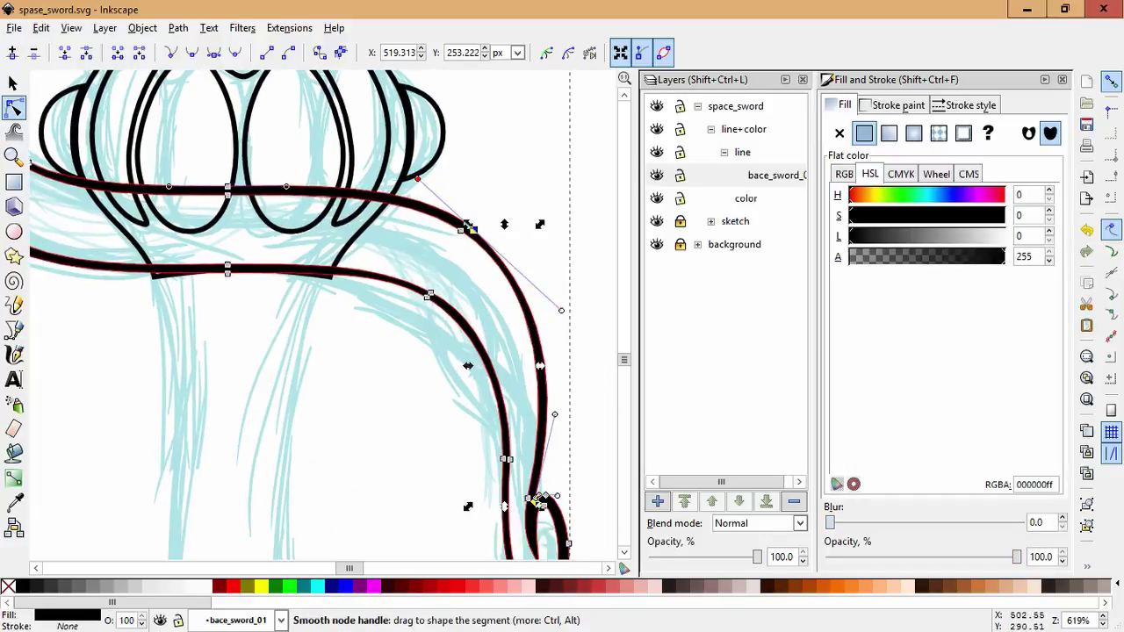
{"action": "key", "text": "Escape"}
{"action": "left_click", "coordinate": [536, 499]}
{"action": "key", "text": "Escape"}
Hide the sketch layer and expand its list of sublayers.
{"action": "scroll", "coordinate": [536, 499], "scroll_direction": "up", "scroll_amount": 4}
{"action": "scroll", "coordinate": [536, 499], "scroll_direction": "left", "scroll_amount": 5}
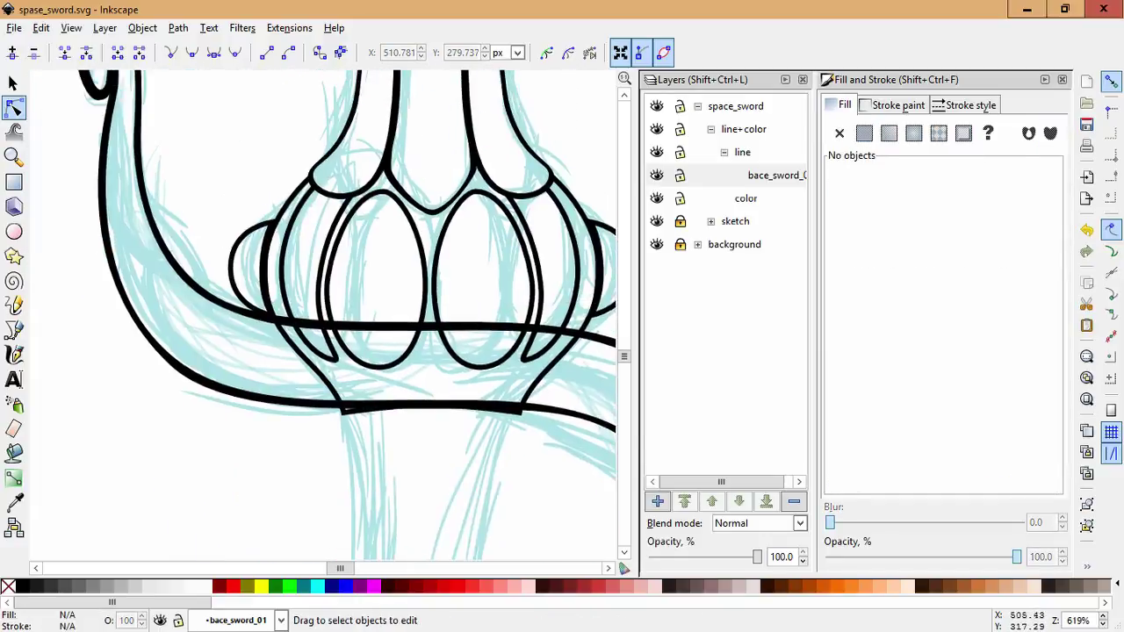
{"action": "left_click", "coordinate": [657, 221]}
{"action": "left_click", "coordinate": [710, 222]}
{"action": "scroll", "coordinate": [324, 316], "scroll_direction": "up", "scroll_amount": 2}
{"action": "scroll", "coordinate": [325, 316], "scroll_direction": "right", "scroll_amount": 1}
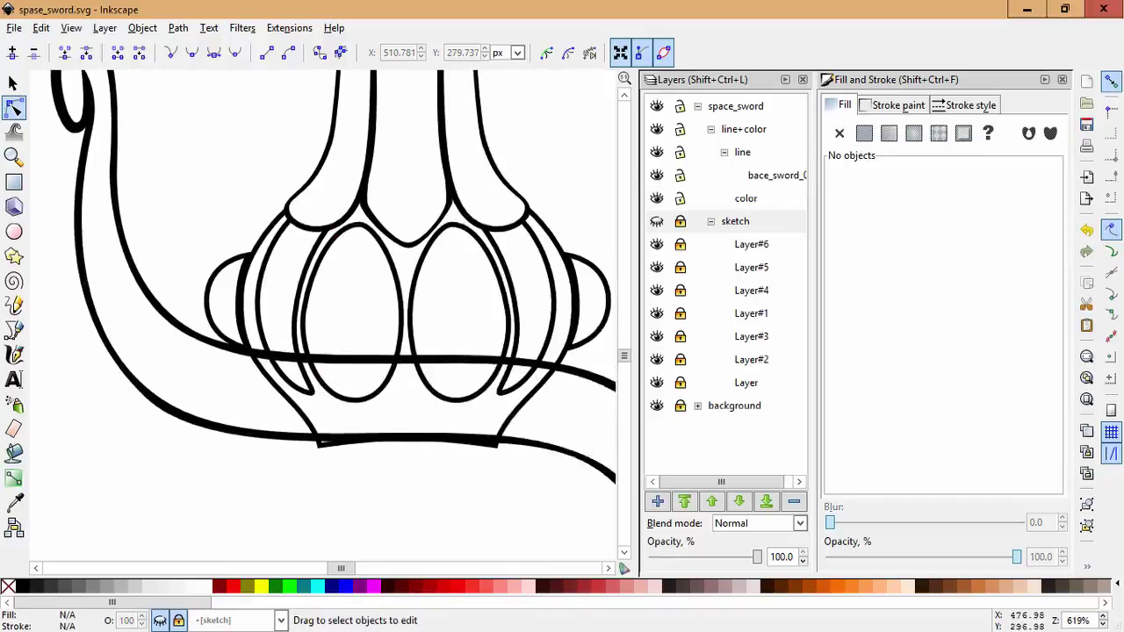
Move the guard to X 389.095 and Y 205.059 px so it lines up with the hilt's centre.
{"action": "key", "text": "minus"}
{"action": "key", "text": "minus"}
{"action": "key", "text": "s"}
{"action": "left_click", "coordinate": [498, 355]}
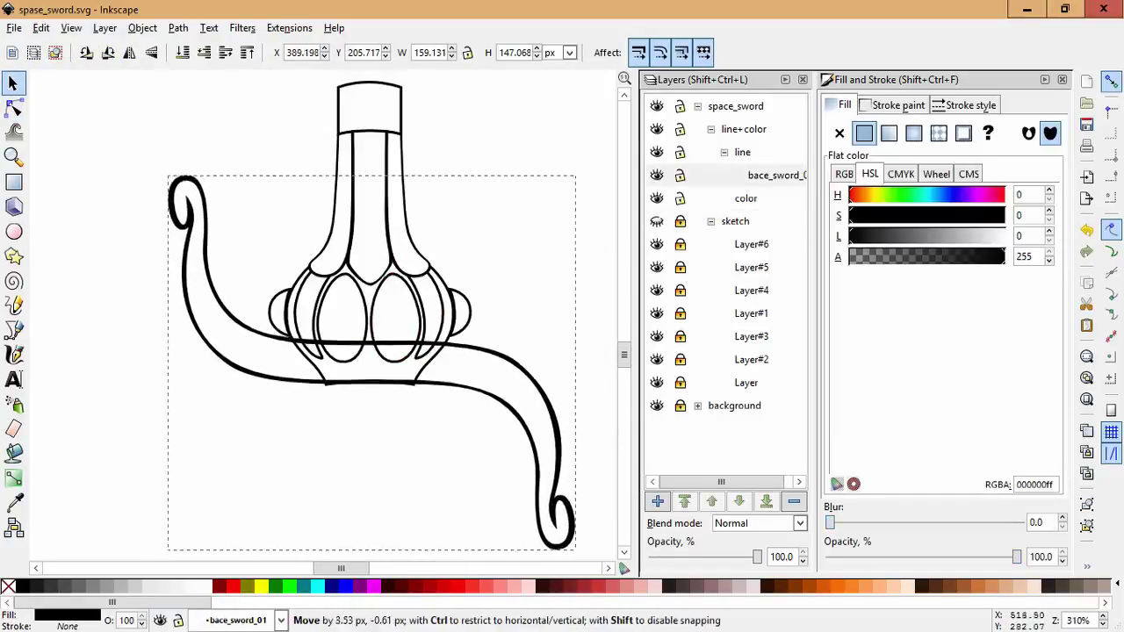
{"action": "key", "text": "Escape"}
{"action": "scroll", "coordinate": [426, 421], "scroll_direction": "up", "scroll_amount": 1}
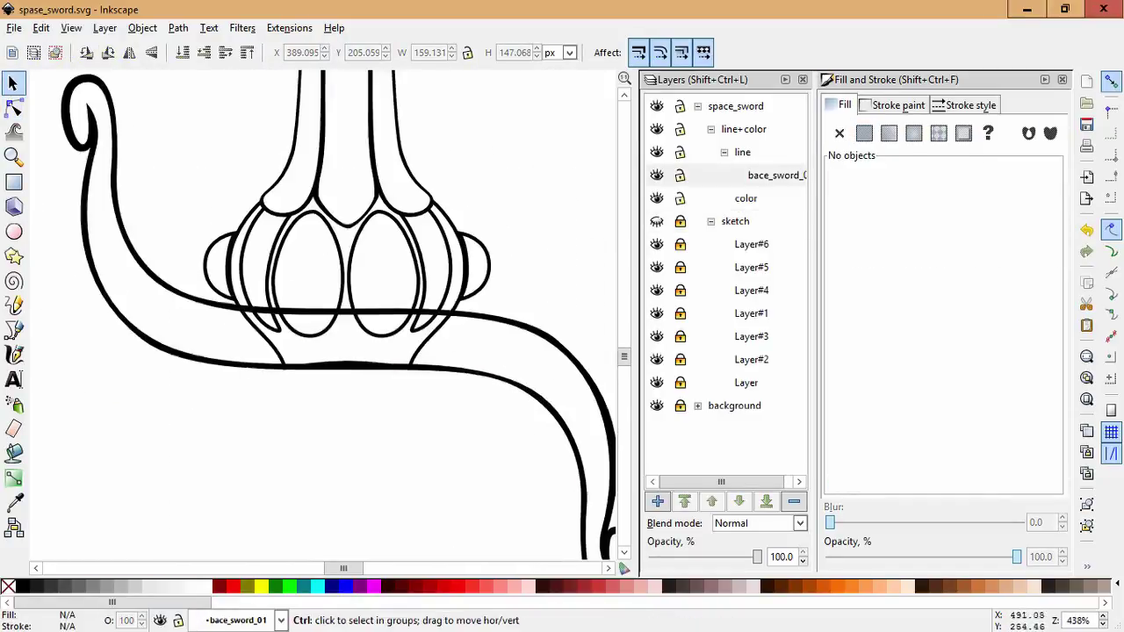
Extend the bulb outline's bottom edge so it sits below the guard's lower line.
{"action": "double_click", "coordinate": [454, 311]}
{"action": "key", "text": "Escape"}
{"action": "key", "text": "minus"}
{"action": "key", "text": "minus"}
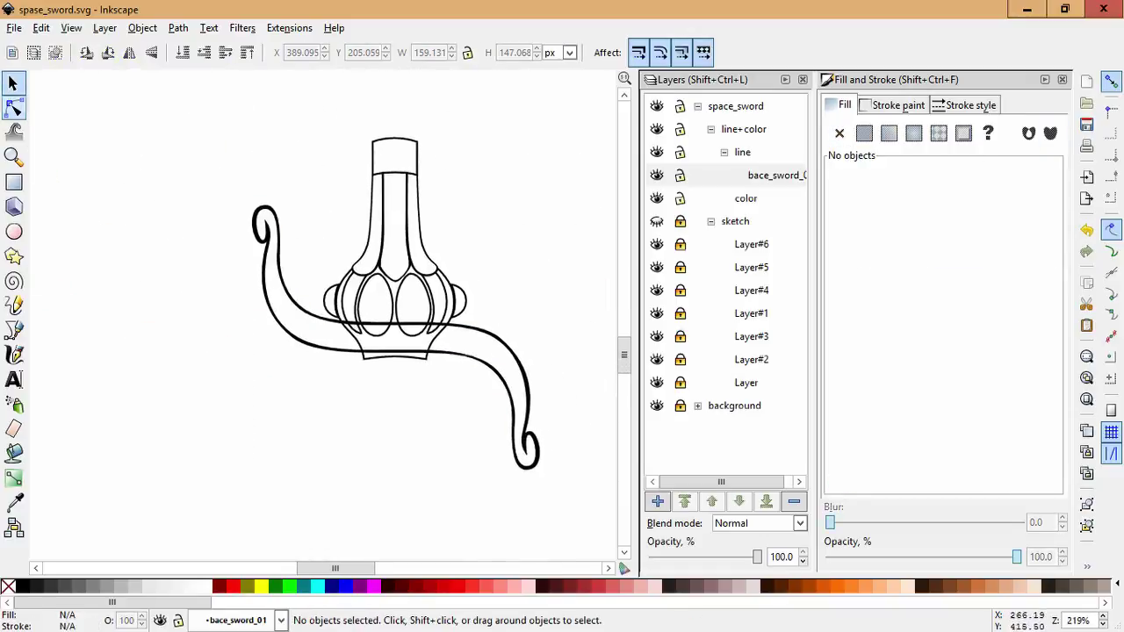
Lower the guard to Y 201.059 px and extend the bulb outline's bottom edge further below it.
{"action": "key", "text": "b"}
{"action": "scroll", "coordinate": [487, 354], "scroll_direction": "up", "scroll_amount": 2}
{"action": "key", "text": "s"}
{"action": "key", "text": "Tab"}
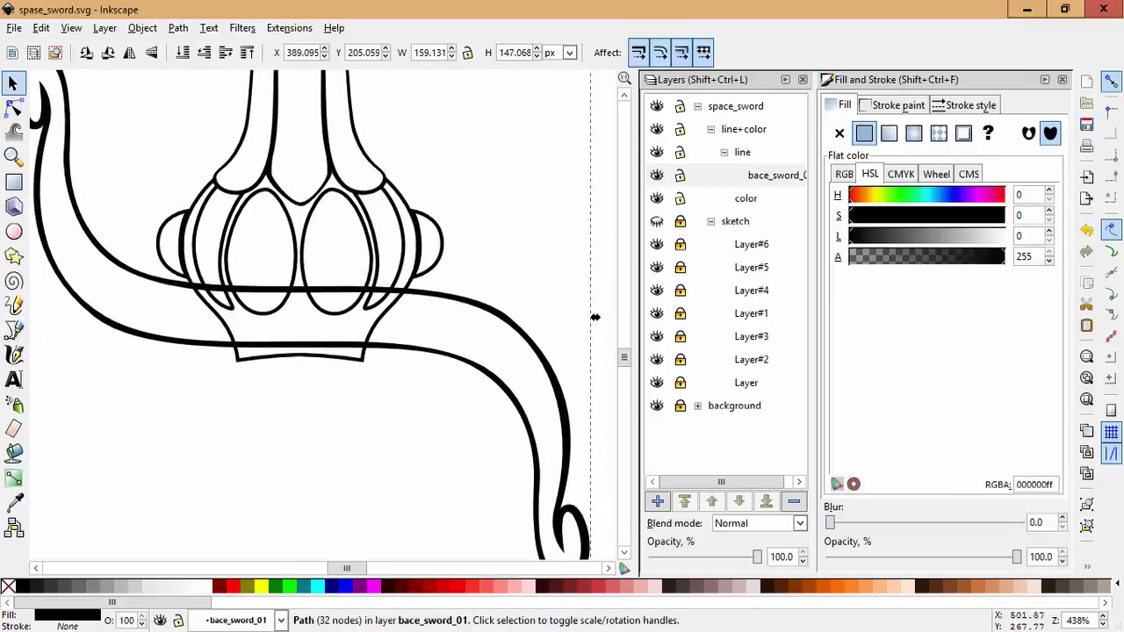
{"action": "key", "text": "Tab"}
{"action": "key", "text": "n"}
{"action": "key", "text": "Escape"}
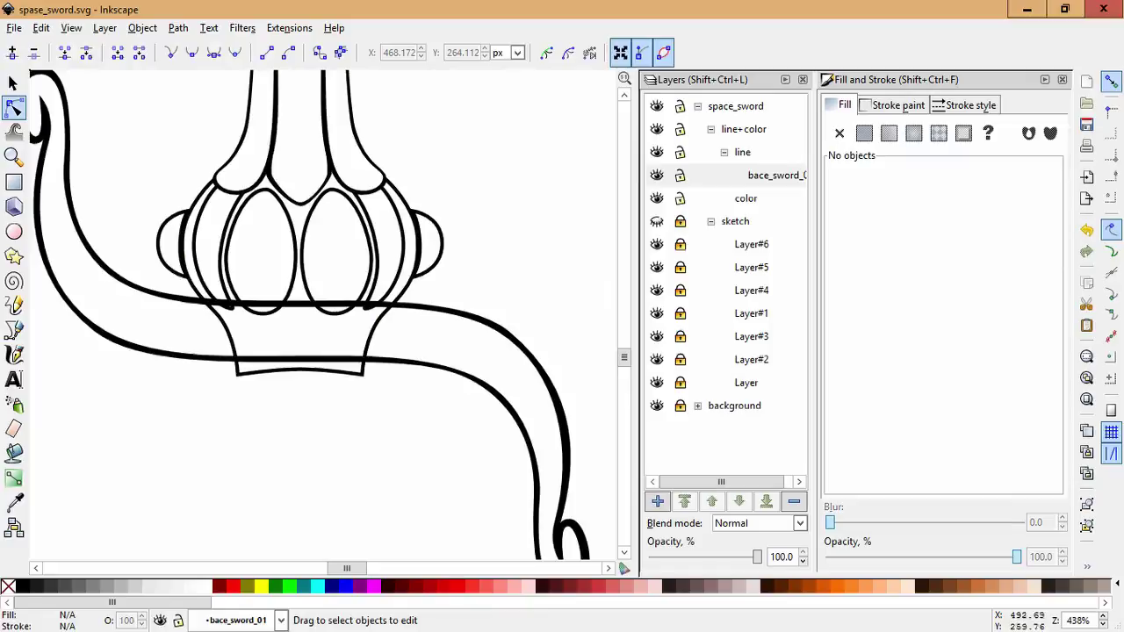
{"action": "key", "text": "minus"}
{"action": "key", "text": "minus"}
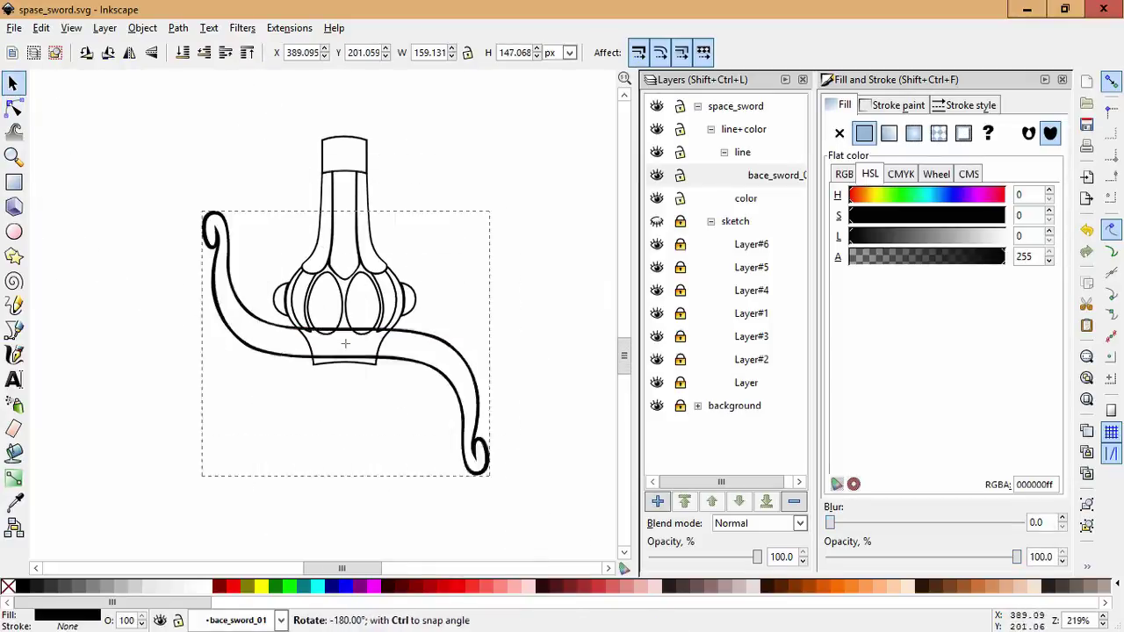
Try rotating the guard by 180° and drawing a vertical helper line beside the bulb to check its symmetry.
{"action": "mouse_move", "coordinate": [494, 206]}
{"action": "left_mouse_down"}
{"action": "mouse_move", "coordinate": [543, 299]}
{"action": "mouse_move", "coordinate": [500, 220]}
{"action": "left_mouse_up"}
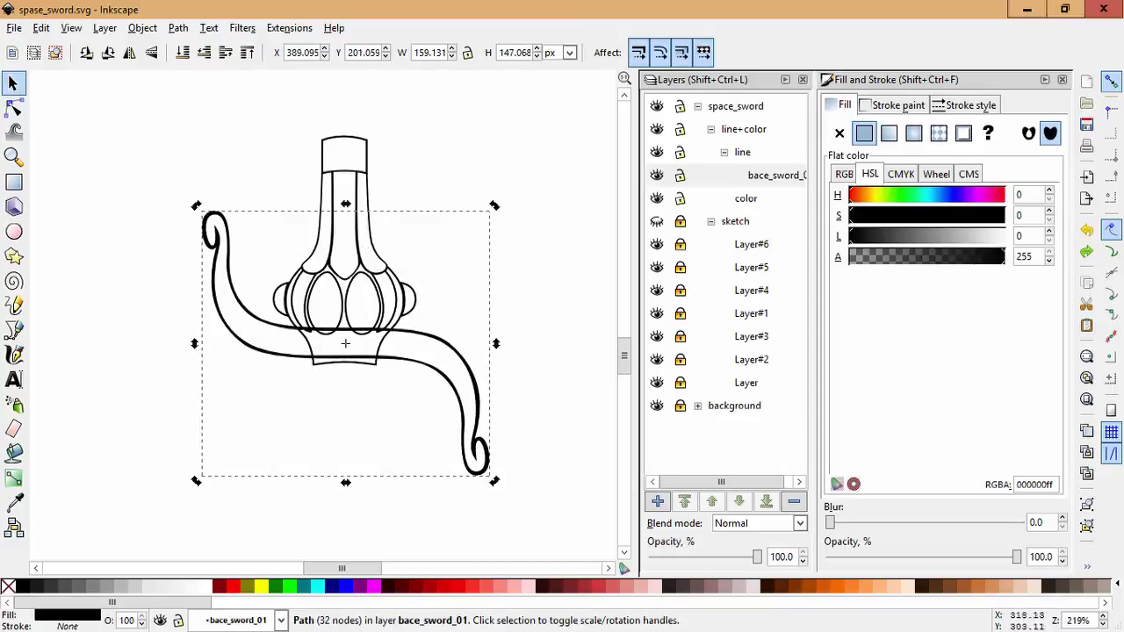
{"action": "key", "text": "b"}
{"action": "left_click", "coordinate": [231, 187]}
{"action": "double_click", "coordinate": [232, 466]}
{"action": "key", "text": "s"}
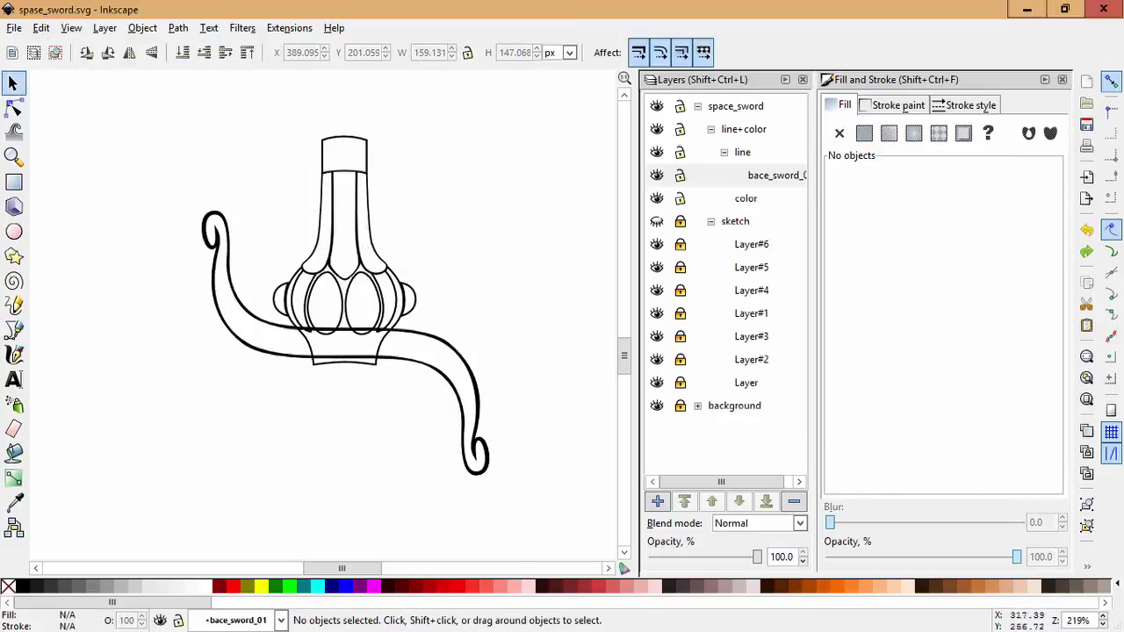
Draw a three-sided helper outline across the left guard arm and shift its inner side towards the arm.
{"action": "key", "text": "b"}
{"action": "left_click", "coordinate": [235, 260]}
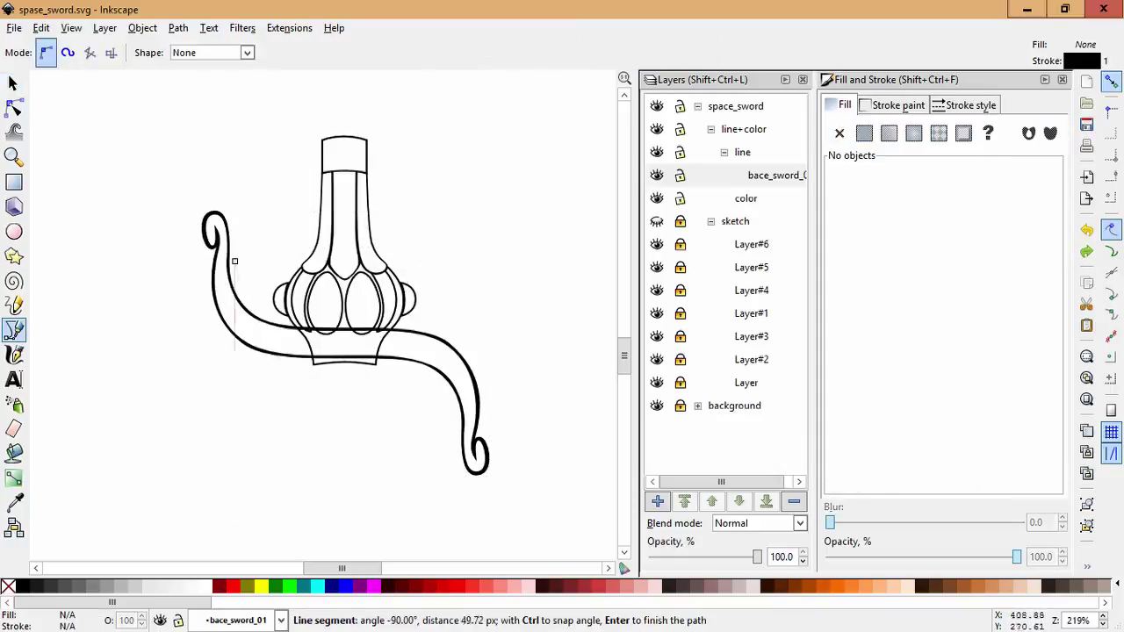
{"action": "left_click", "coordinate": [235, 386]}
{"action": "left_click", "coordinate": [279, 390]}
{"action": "double_click", "coordinate": [278, 254]}
{"action": "key", "text": "n"}
{"action": "left_click", "coordinate": [279, 325]}
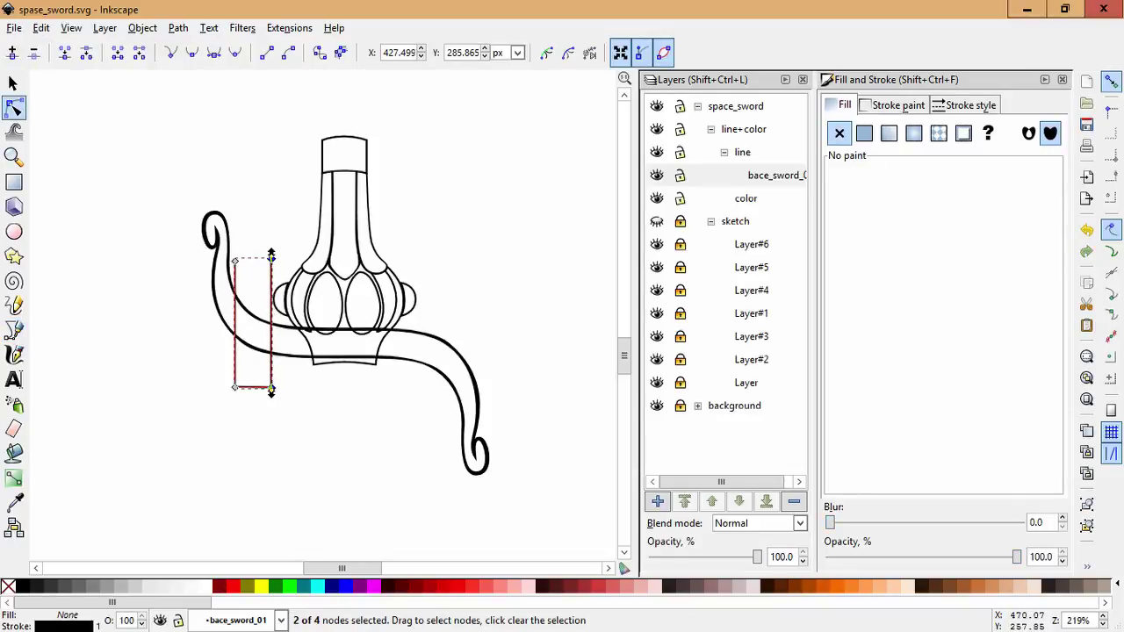
Try rotating the guard against the helper outline, then undo the attempt and remove the helper.
{"action": "key", "text": "s"}
{"action": "left_click_drag", "start_coordinate": [494, 205], "coordinate": [522, 442]}
{"action": "key", "text": "Escape"}
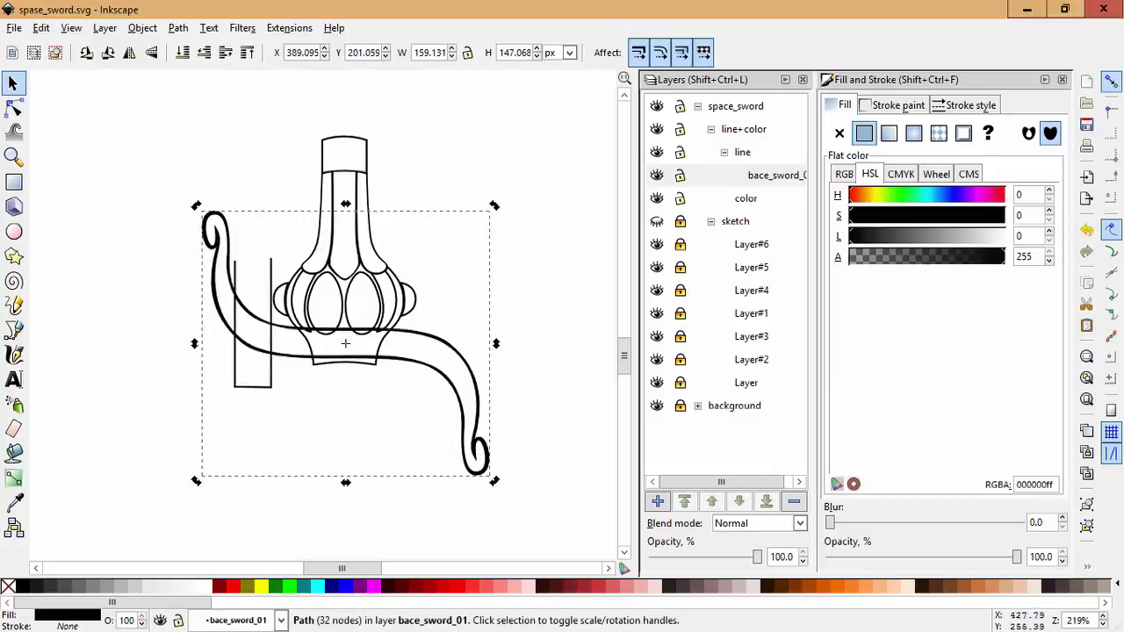
{"action": "key", "text": "ctrl+z"}
Group the hilt and bulb parts and centre the group horizontally with the guard.
{"action": "left_click", "coordinate": [344, 167]}
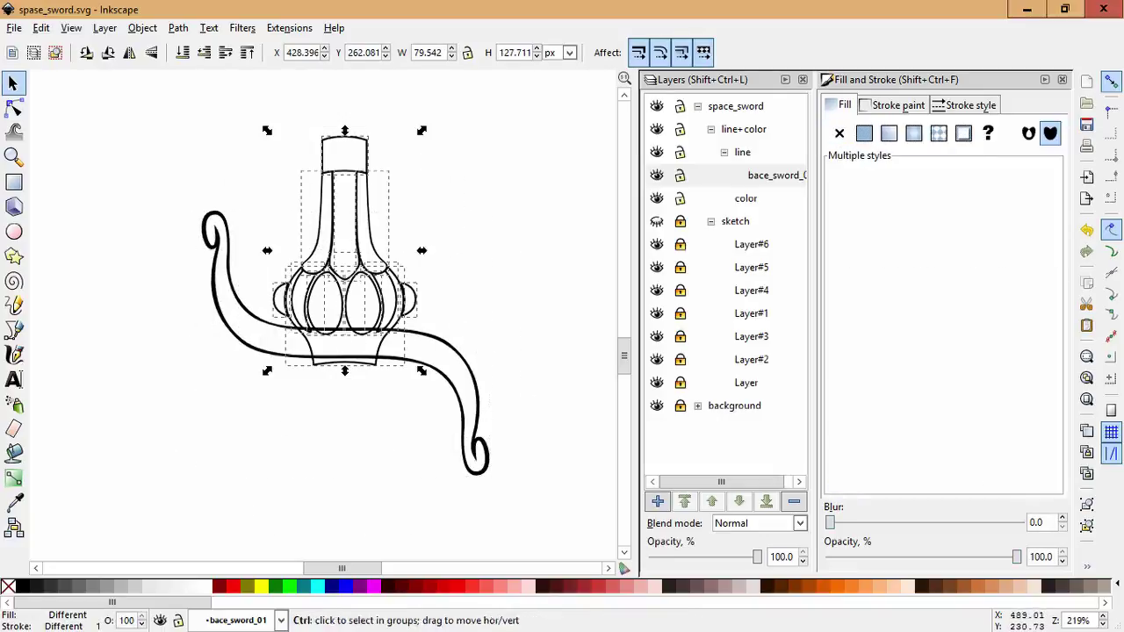
{"action": "left_click", "coordinate": [474, 439], "text": "shift"}
{"action": "left_click", "coordinate": [72, 27]}
{"action": "key", "text": "Escape"}
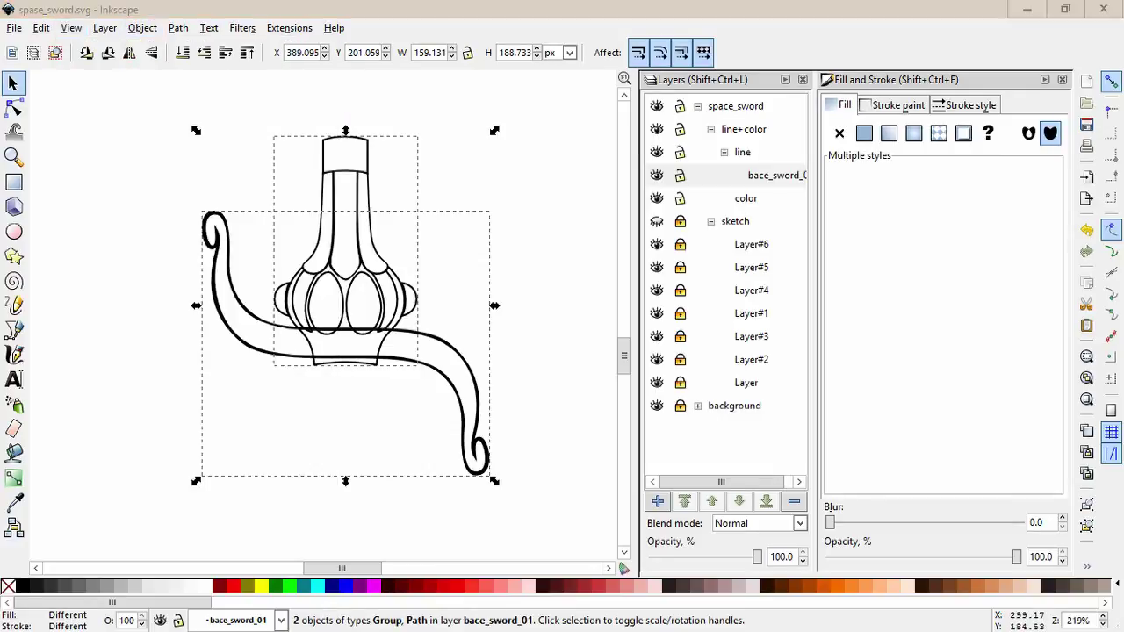
{"action": "key", "text": "Escape"}
Stretch the guard downward to a height of 165.680 px.
{"action": "left_click", "coordinate": [471, 434]}
{"action": "left_click_drag", "start_coordinate": [344, 475], "coordinate": [346, 513]}
{"action": "key", "text": "ctrl+z"}
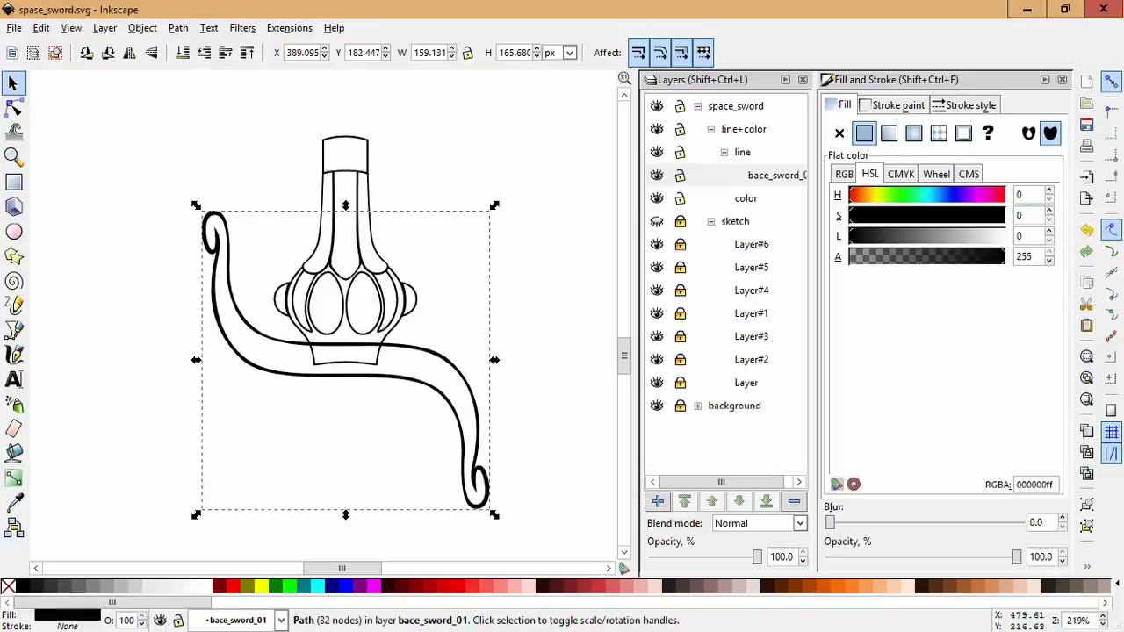
Raise the guard to Y 192.447 px and show the sketch layer again.
{"action": "key", "text": "Up"}
{"action": "key", "text": "Up"}
{"action": "key", "text": "Up"}
{"action": "key", "text": "Up"}
{"action": "key", "text": "Up"}
{"action": "key", "text": "Escape"}
{"action": "left_click", "coordinate": [657, 221]}
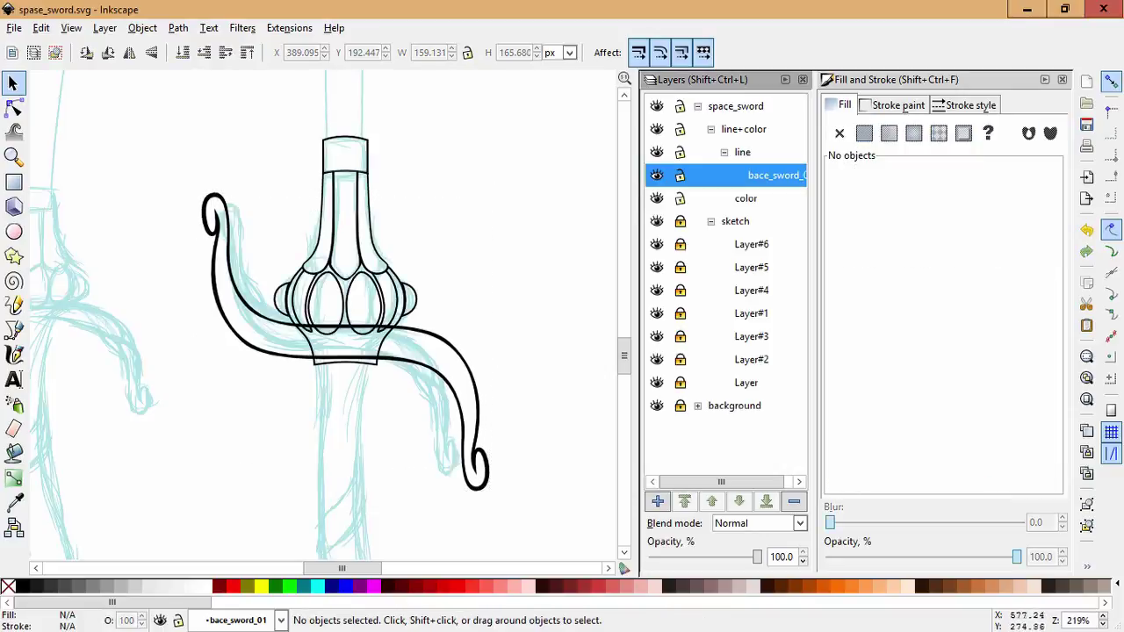
Unlock the sketch layer, remove the spare sword sketch beside the inked one, and lock and collapse the layer again.
{"action": "double_click", "coordinate": [657, 220]}
{"action": "key", "text": "minus"}
{"action": "key", "text": "minus"}
{"action": "key", "text": "minus"}
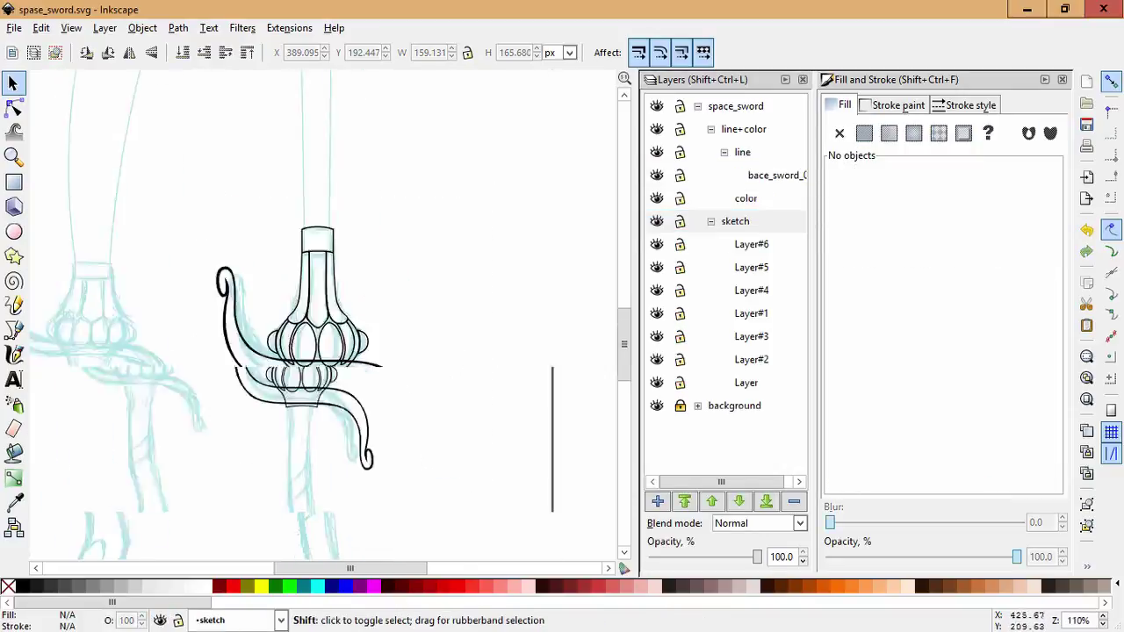
{"action": "key", "text": "ctrl+shift+n"}
{"action": "key", "text": "Return"}
{"action": "left_click", "coordinate": [189, 378]}
{"action": "left_click", "coordinate": [657, 221]}
{"action": "left_click", "coordinate": [657, 221]}
{"action": "left_click", "coordinate": [656, 221]}
{"action": "left_click", "coordinate": [711, 152]}
{"action": "left_click", "coordinate": [735, 152]}
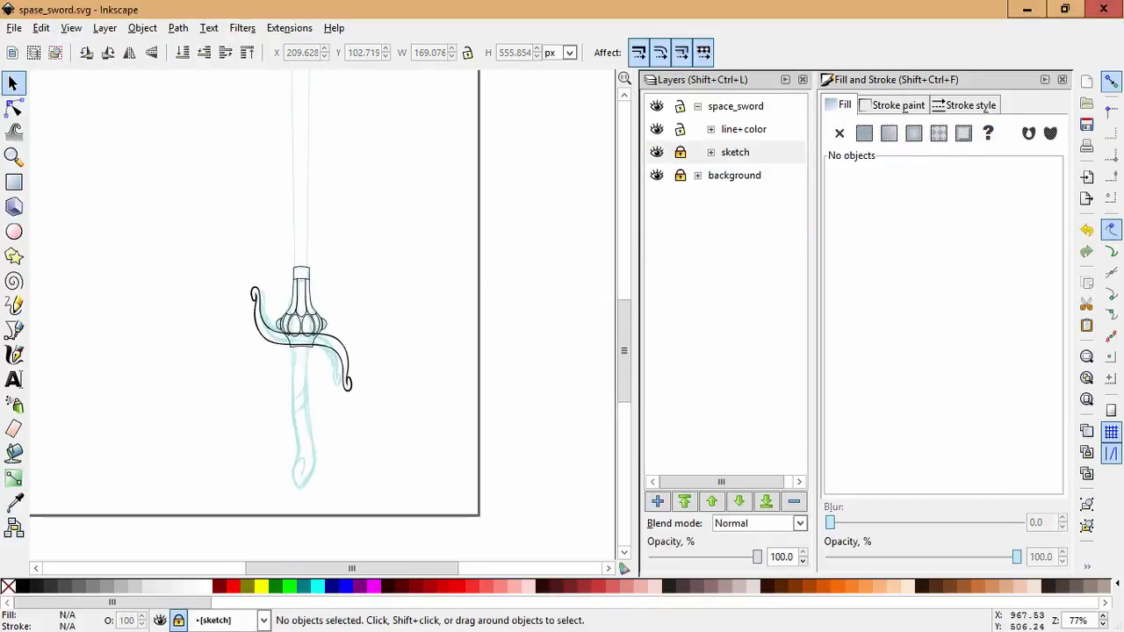
On the bace_sword_01 layer, draw a closed outline around the guard that follows the bulb and collar edges to exclude the hilt.
{"action": "key", "text": "ctrl+Page_Up"}
{"action": "key", "text": "plus"}
{"action": "key", "text": "plus"}
{"action": "key", "text": "plus"}
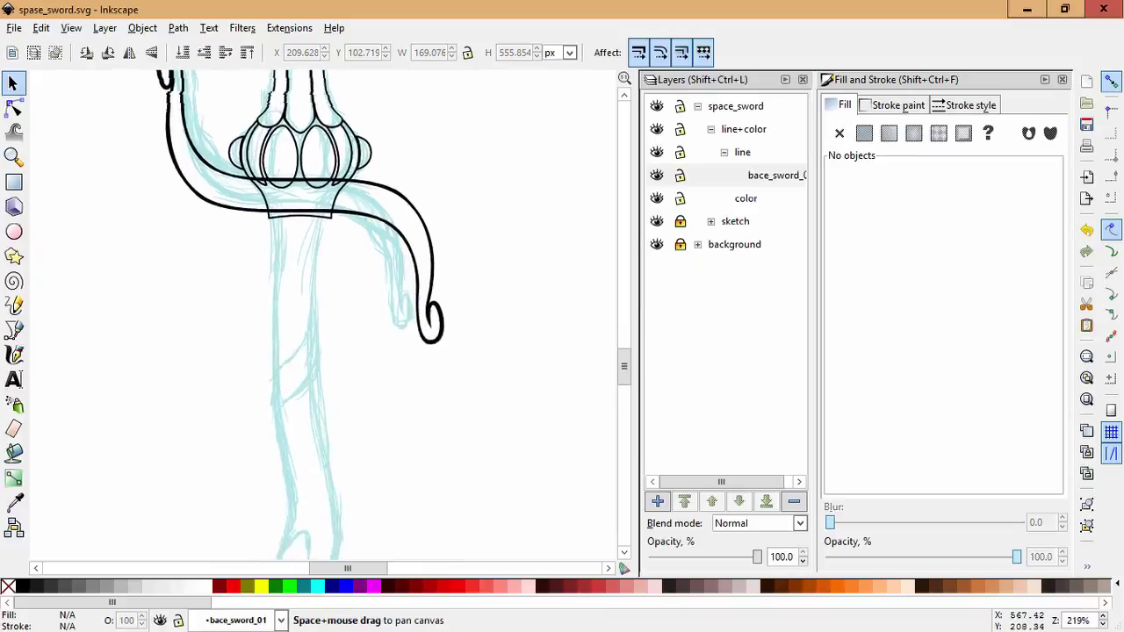
{"action": "key", "text": "plus"}
{"action": "key", "text": "plus"}
{"action": "key", "text": "plus"}
{"action": "key", "text": "plus"}
{"action": "key", "text": "b"}
{"action": "left_click", "coordinate": [345, 307]}
{"action": "key", "text": "minus"}
{"action": "key", "text": "minus"}
{"action": "key", "text": "plus"}
{"action": "key", "text": "plus"}
{"action": "key", "text": "minus"}
{"action": "key", "text": "minus"}
{"action": "key", "text": "minus"}
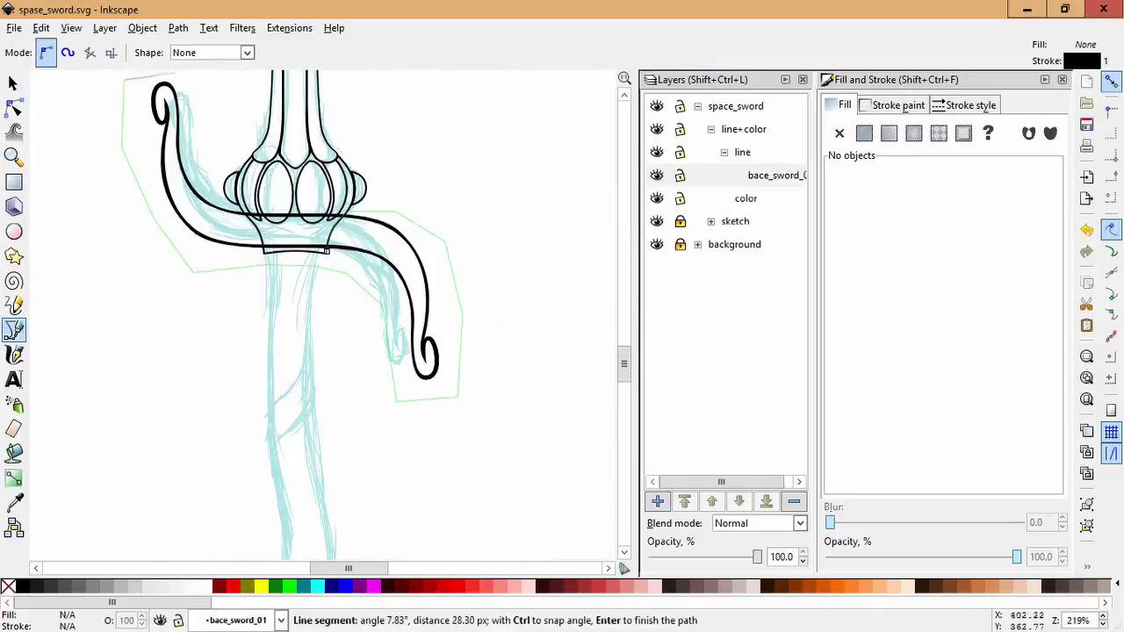
{"action": "key", "text": "plus"}
{"action": "key", "text": "plus"}
{"action": "key", "text": "plus"}
{"action": "key", "text": "plus"}
{"action": "key", "text": "plus"}
{"action": "key", "text": "minus"}
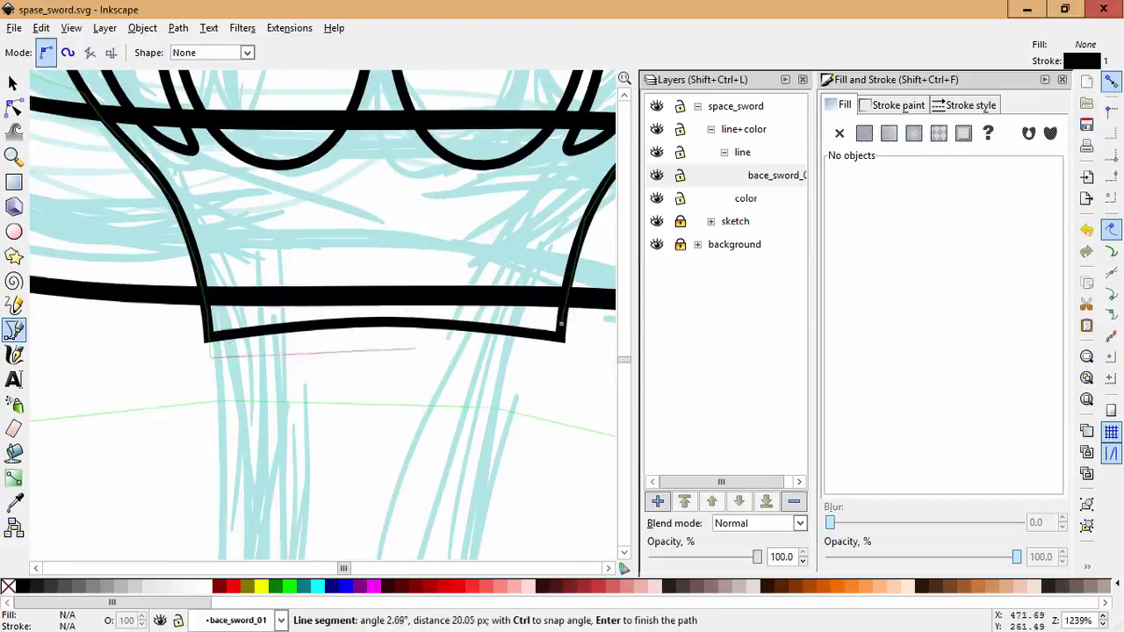
{"action": "left_click", "coordinate": [263, 404]}
Clip the guard with the drawn outline so its lines stop at the edges of the hilt.
{"action": "key", "text": "s"}
{"action": "key", "text": "minus"}
{"action": "key", "text": "minus"}
{"action": "key", "text": "minus"}
{"action": "key", "text": "minus"}
{"action": "key", "text": "minus"}
{"action": "left_click", "coordinate": [378, 378], "text": "shift"}
{"action": "left_click", "coordinate": [143, 27]}
{"action": "left_click", "coordinate": [363, 155]}
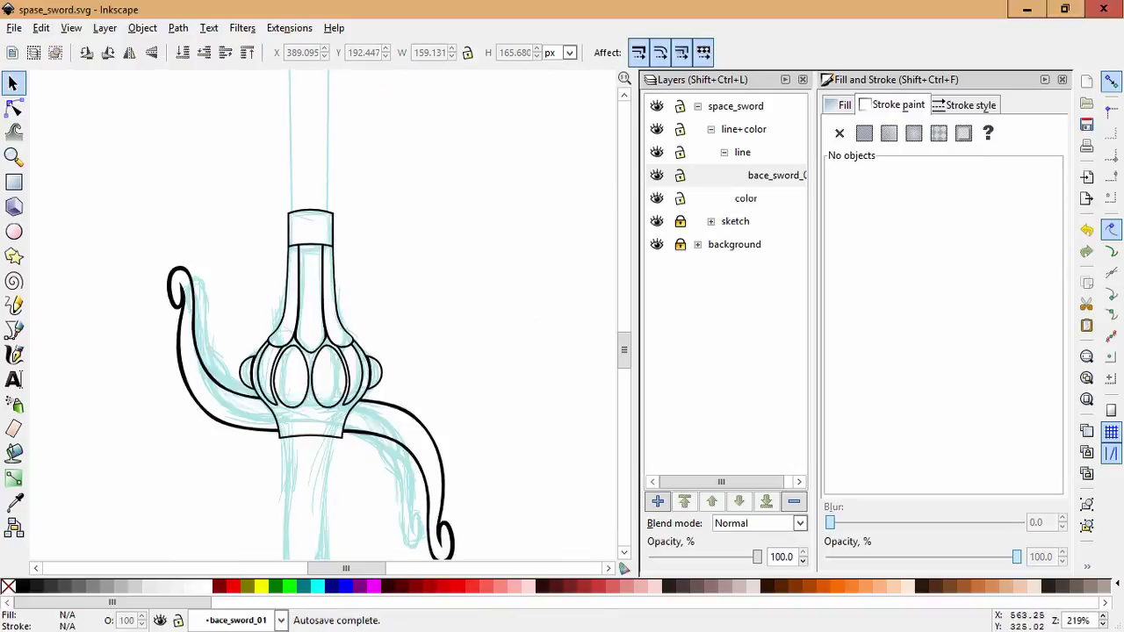
Draw a closed V-shaped chevron with curved edges inside the collar below the bulb.
{"action": "key", "text": "plus"}
{"action": "key", "text": "plus"}
{"action": "key", "text": "plus"}
{"action": "key", "text": "b"}
{"action": "left_click", "coordinate": [161, 294]}
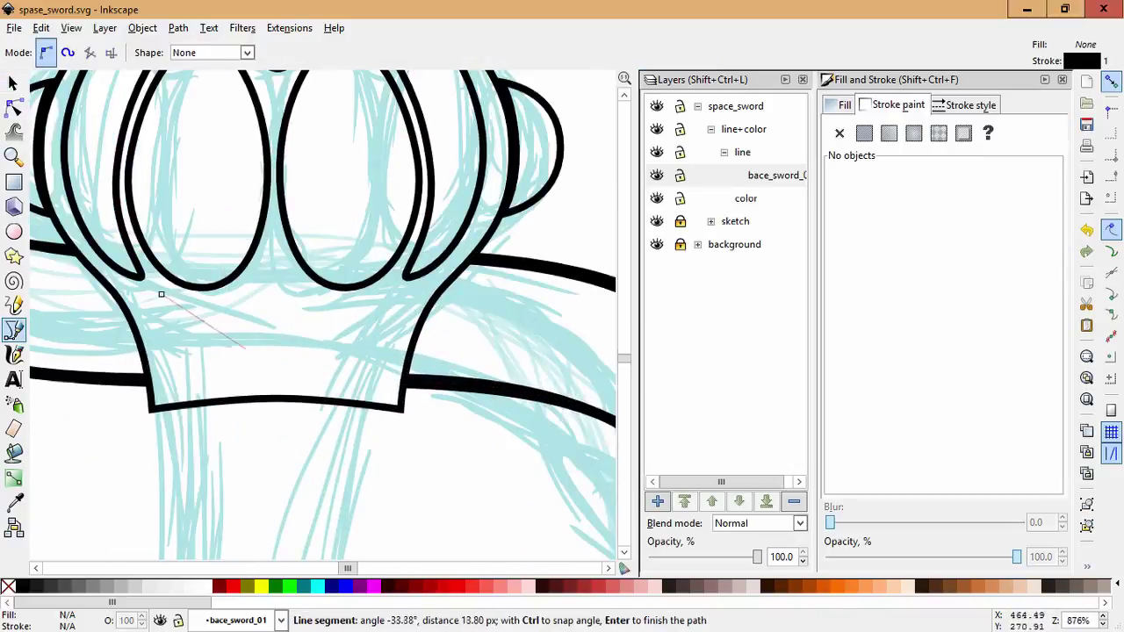
{"action": "left_click_drag", "start_coordinate": [294, 307], "coordinate": [295, 307]}
{"action": "left_click", "coordinate": [161, 294]}
{"action": "key", "text": "n"}
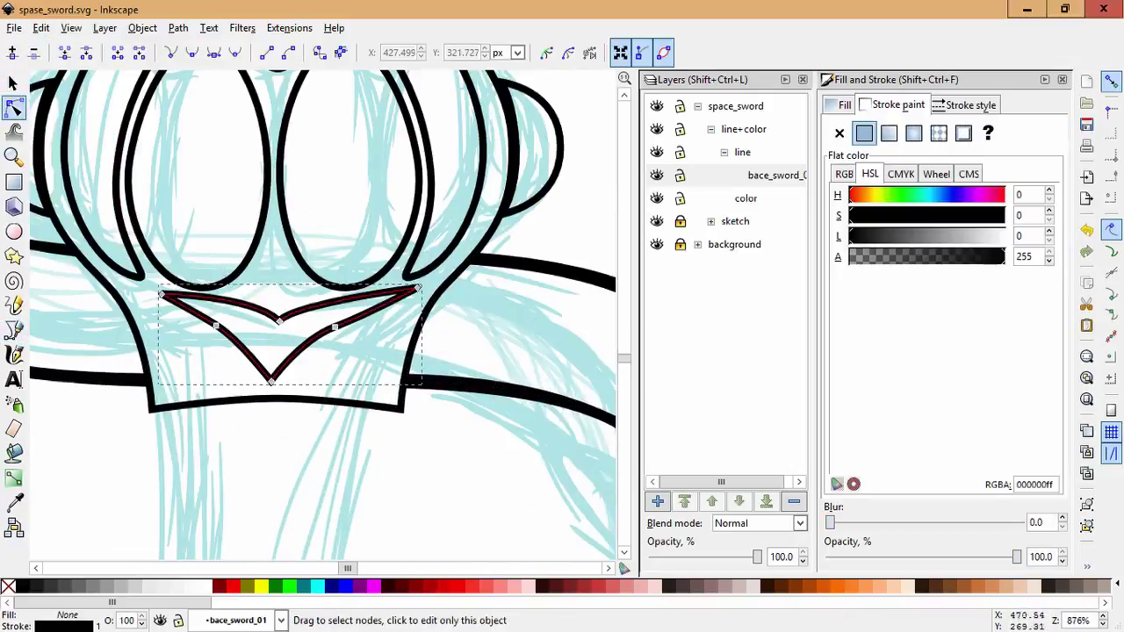
Adjust the chevron's nodes so its tips are level, its two points are centred and its inner notch sits lower.
{"action": "key", "text": "ctrl+z"}
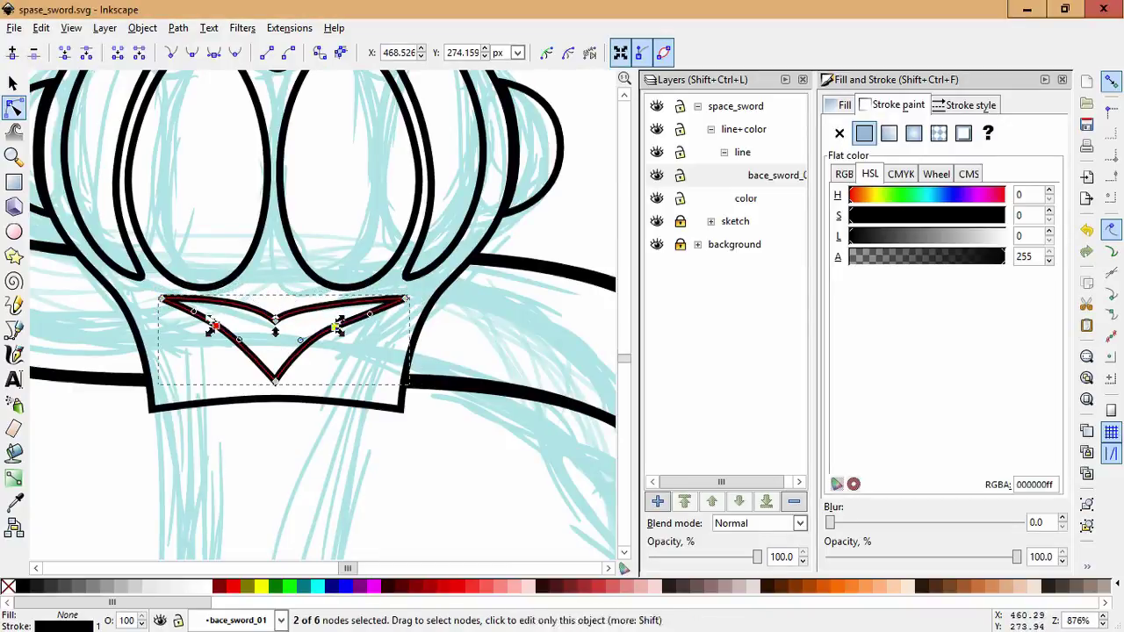
{"action": "left_click", "coordinate": [341, 309], "text": "shift"}
{"action": "left_click", "coordinate": [406, 299]}
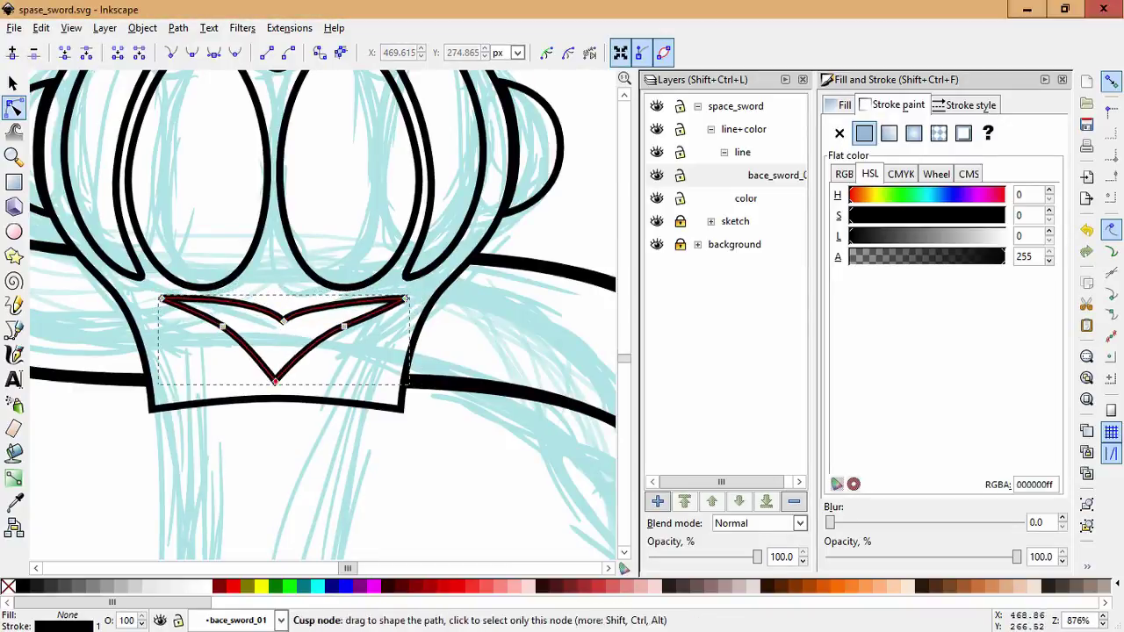
{"action": "key", "text": "ctrl+z"}
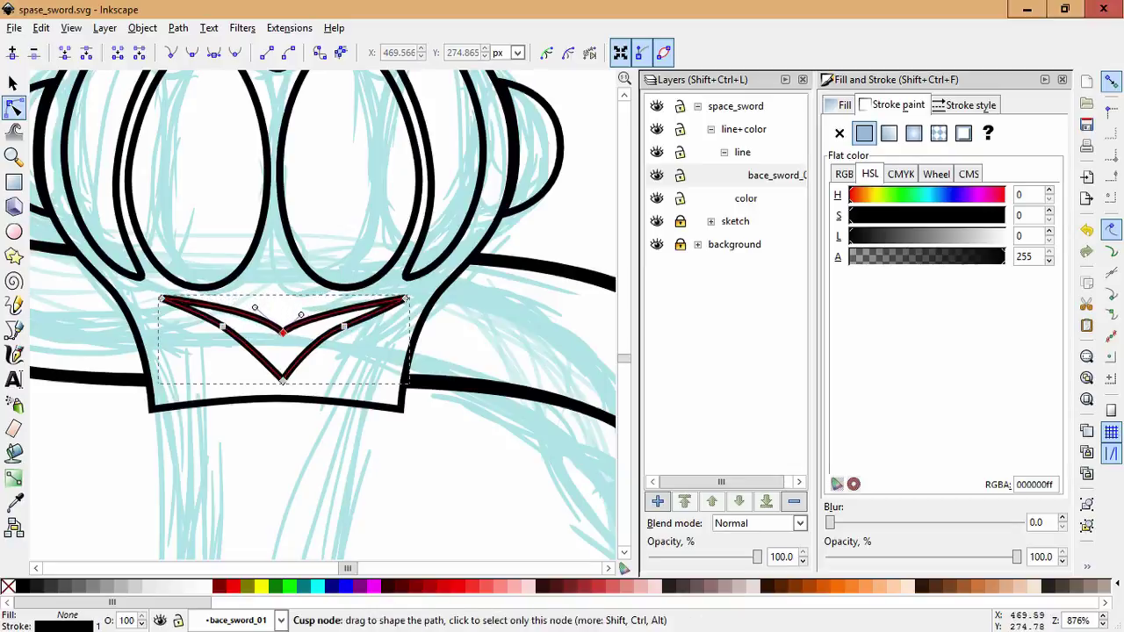
{"action": "left_click_drag", "start_coordinate": [282, 321], "coordinate": [283, 333]}
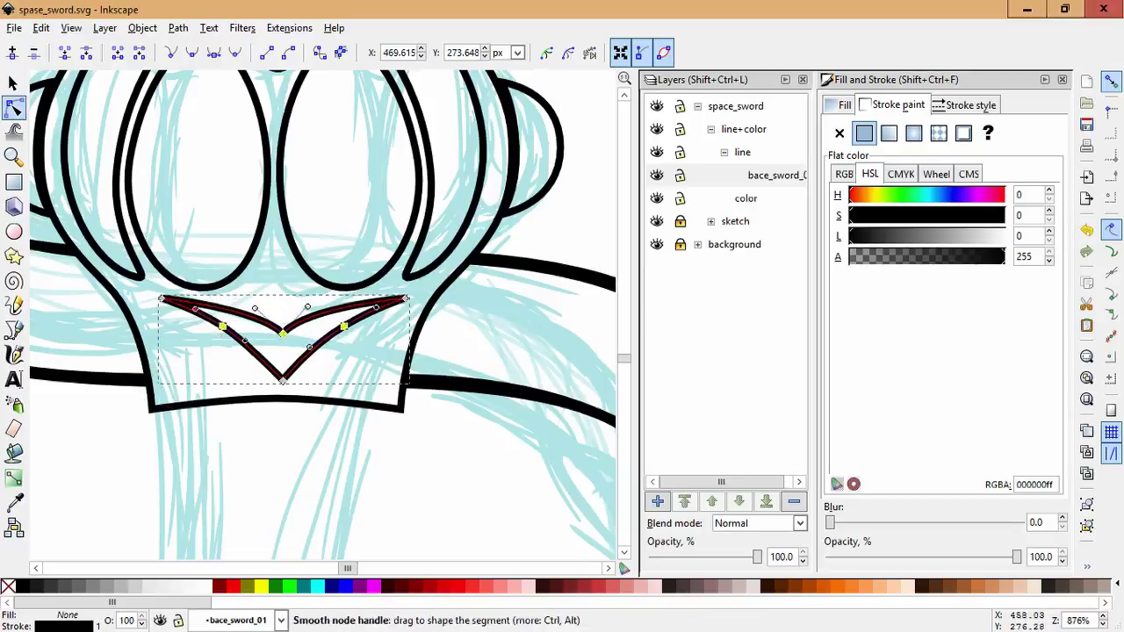
{"action": "key", "text": "Escape"}
{"action": "scroll", "coordinate": [437, 463], "scroll_direction": "down", "scroll_amount": 2}
{"action": "scroll", "coordinate": [360, 396], "scroll_direction": "up", "scroll_amount": 2}
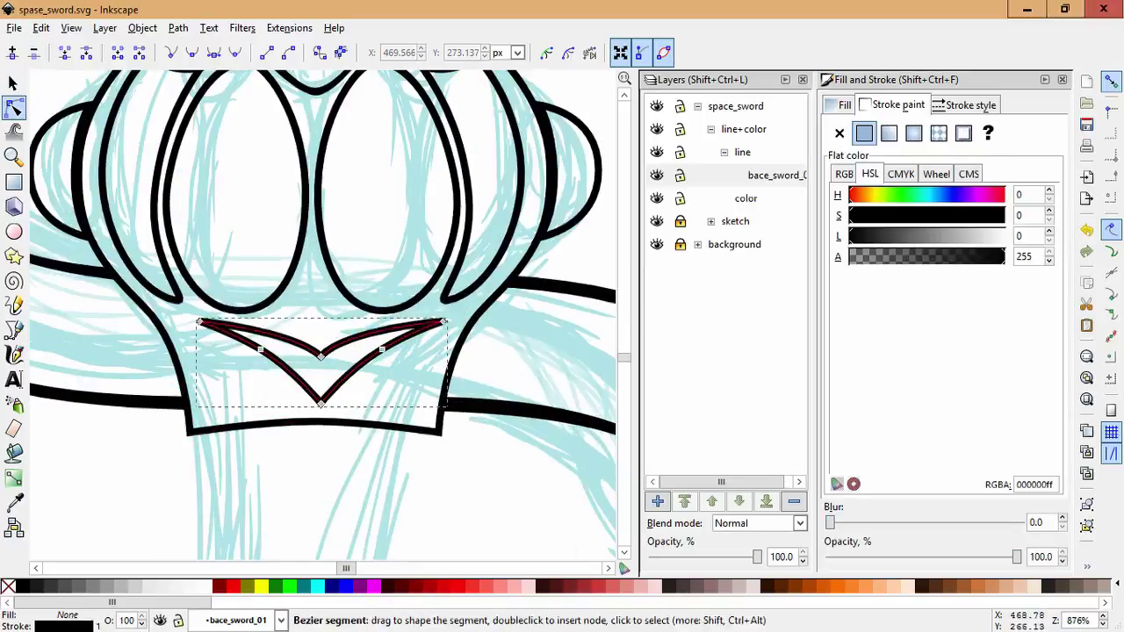
{"action": "scroll", "coordinate": [360, 395], "scroll_direction": "down", "scroll_amount": 2}
{"action": "key", "text": "s"}
{"action": "key", "text": "Escape"}
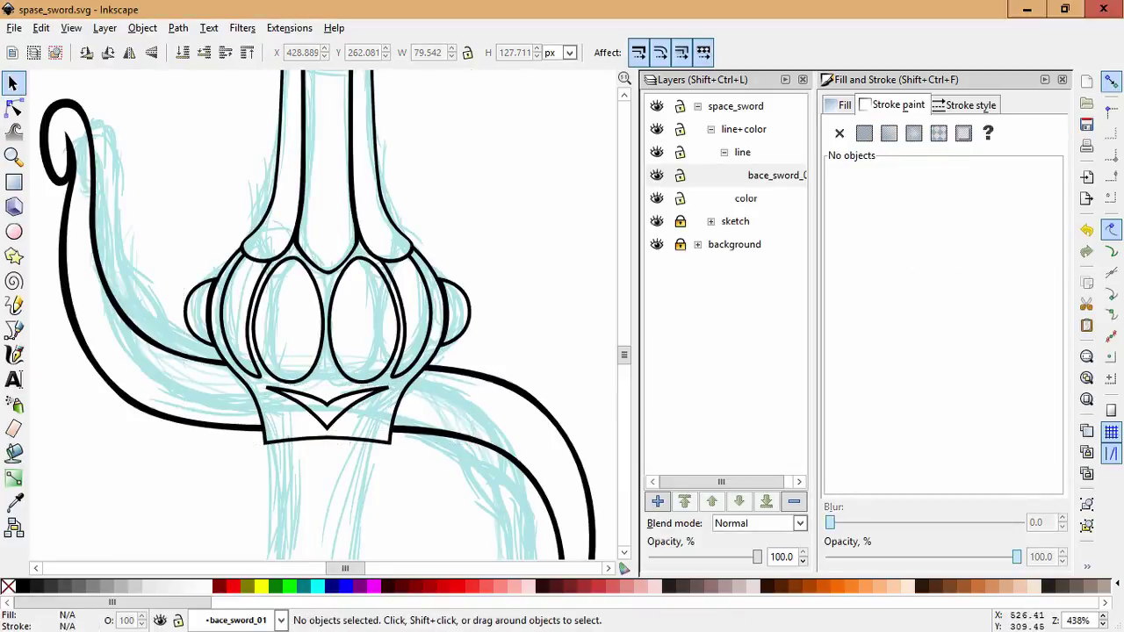
Restyle the collar chevron as a pale lavender fill without a black outline.
{"action": "key", "text": "Tab"}
{"action": "key", "text": "Escape"}
{"action": "scroll", "coordinate": [535, 310], "scroll_direction": "down", "scroll_amount": 5}
{"action": "key", "text": "d"}
{"action": "key", "text": "s"}
{"action": "scroll", "coordinate": [557, 313], "scroll_direction": "up", "scroll_amount": 5}
{"action": "scroll", "coordinate": [557, 313], "scroll_direction": "down", "scroll_amount": 2}
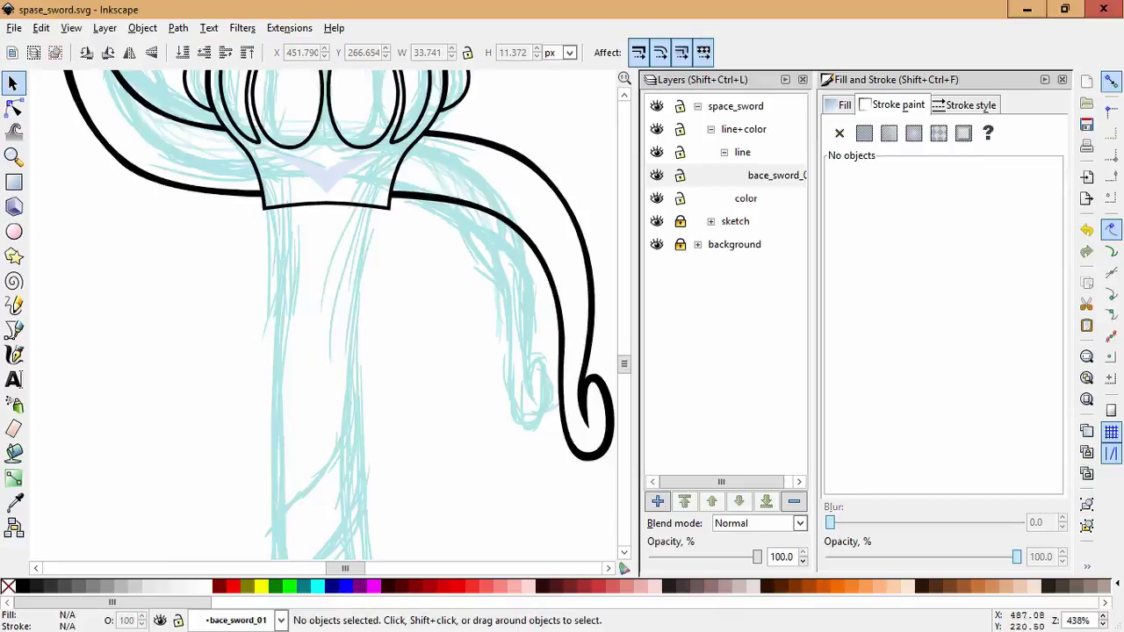
Draw curved lines for both side edges of the grip, running down from the collar over the sketch.
{"action": "scroll", "coordinate": [316, 316], "scroll_direction": "down", "scroll_amount": 5}
{"action": "scroll", "coordinate": [347, 200], "scroll_direction": "up", "scroll_amount": 2}
{"action": "key", "text": "b"}
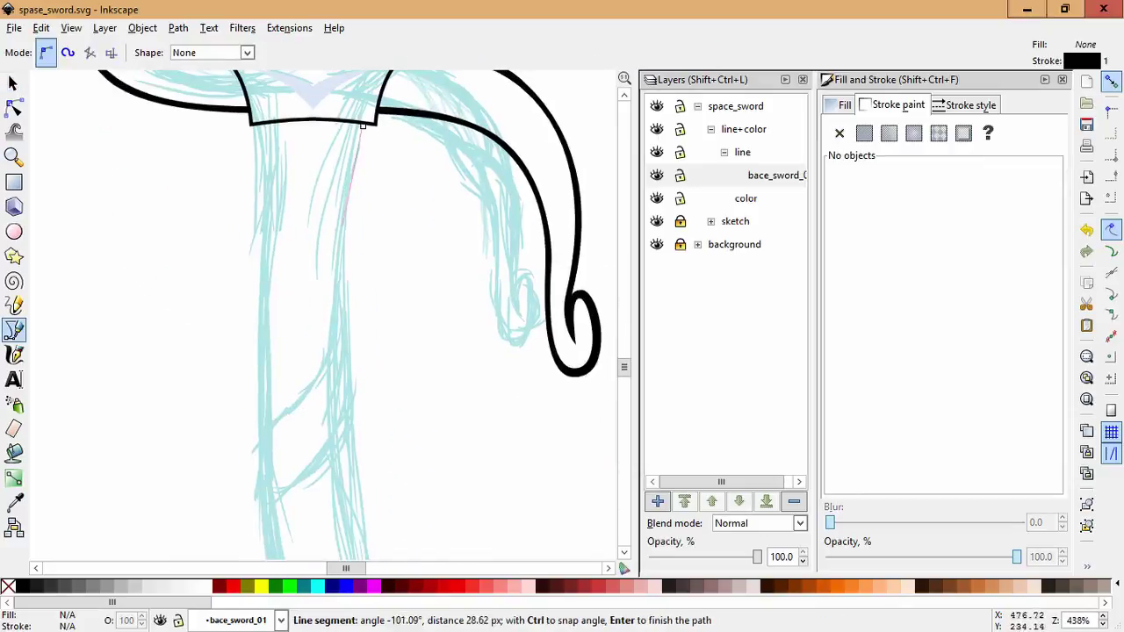
{"action": "left_click_drag", "start_coordinate": [332, 399], "coordinate": [332, 400]}
{"action": "key", "text": "Return"}
{"action": "left_click", "coordinate": [268, 130]}
{"action": "left_click", "coordinate": [261, 428]}
{"action": "key", "text": "Return"}
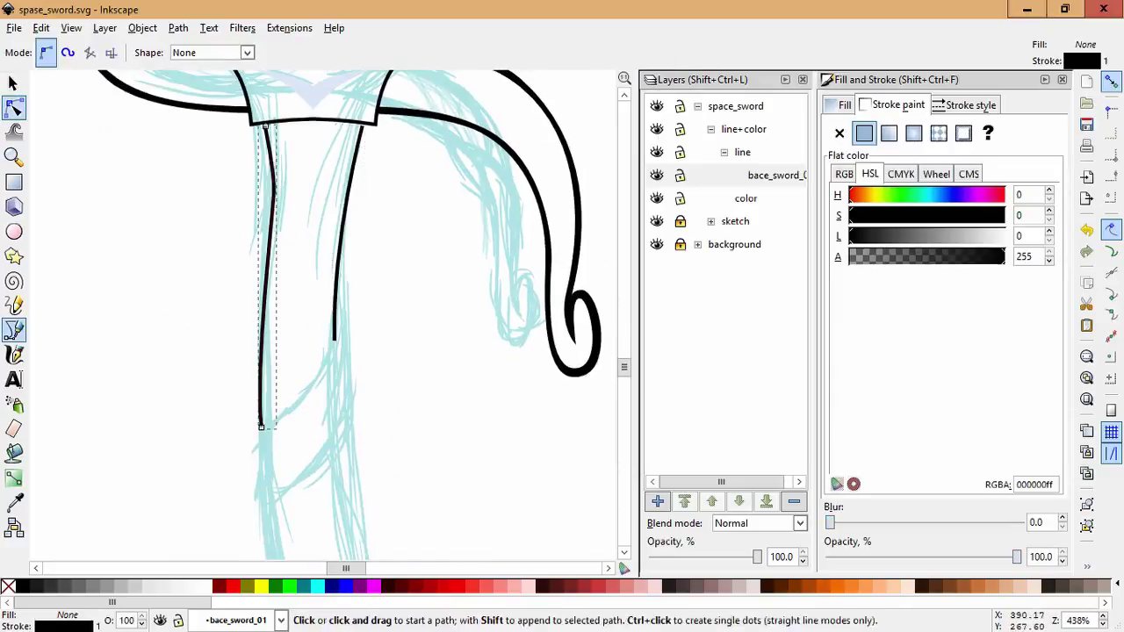
Close the left grip line with a second edge and make it a black filled shape without stroke.
{"action": "key", "text": "n"}
{"action": "key", "text": "Escape"}
{"action": "mouse_move", "coordinate": [353, 365]}
{"action": "left_mouse_down"}
{"action": "mouse_move", "coordinate": [373, 336]}
{"action": "mouse_move", "coordinate": [379, 365]}
{"action": "left_mouse_up"}
{"action": "key", "text": "b"}
{"action": "left_click", "coordinate": [286, 428]}
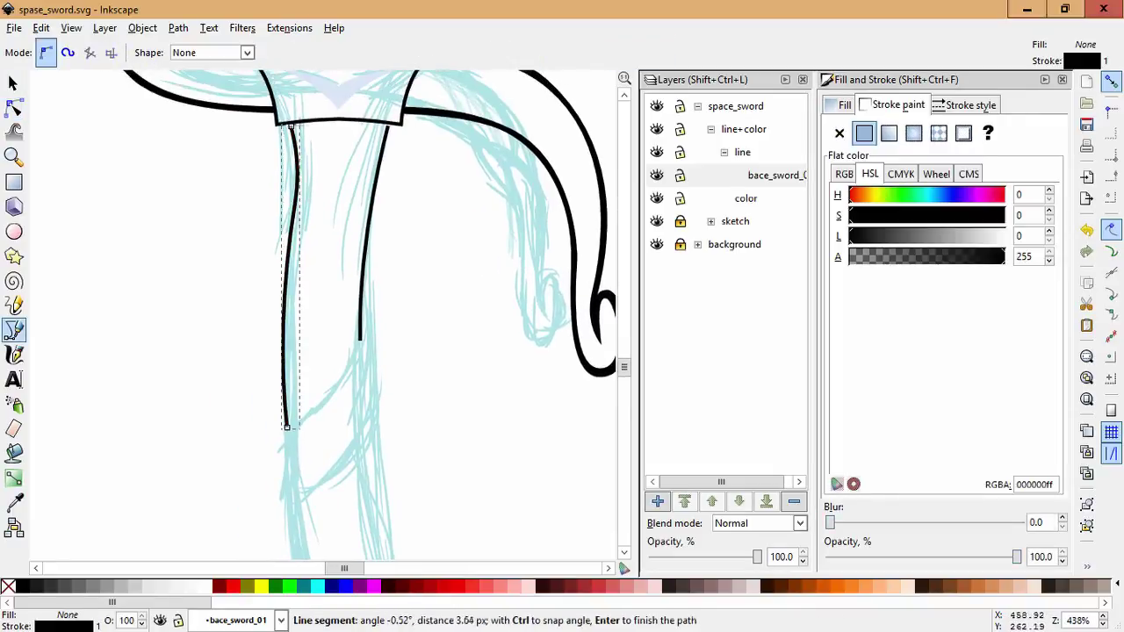
{"action": "left_click", "coordinate": [298, 128]}
{"action": "left_click", "coordinate": [286, 428]}
{"action": "key", "text": "Escape"}
{"action": "key", "text": "n"}
{"action": "left_click", "coordinate": [284, 421]}
{"action": "key", "text": "b"}
{"action": "key", "text": "n"}
Fit the left grip line's upper end to the collar and smooth its middle bend and lower part.
{"action": "scroll", "coordinate": [270, 209], "scroll_direction": "up", "scroll_amount": 2}
{"action": "left_click", "coordinate": [269, 208]}
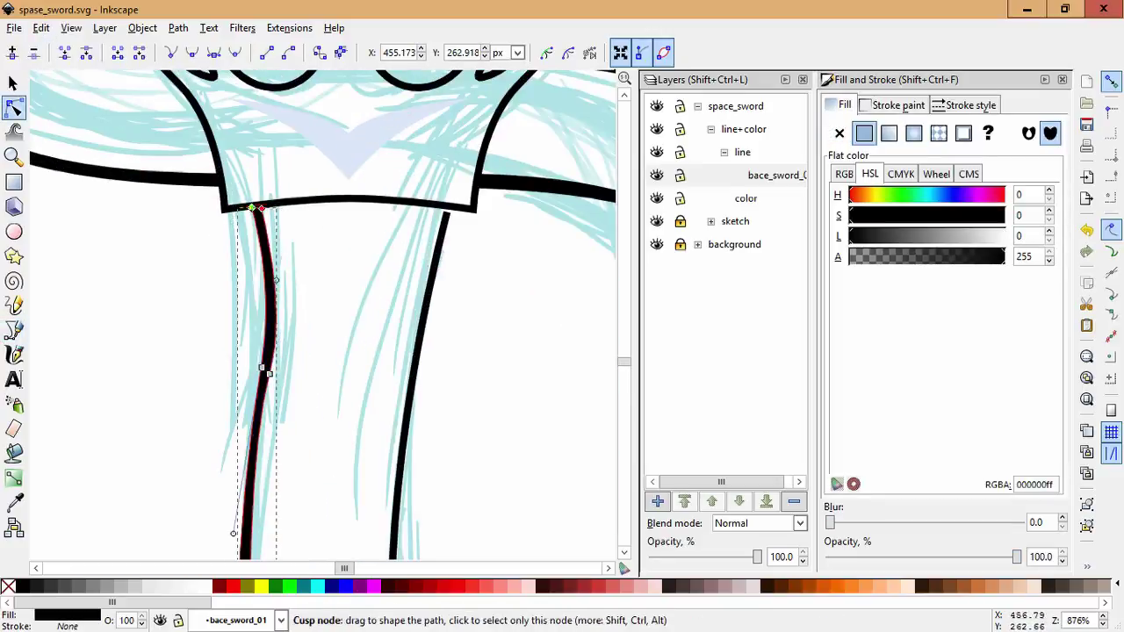
{"action": "scroll", "coordinate": [270, 351], "scroll_direction": "down", "scroll_amount": 5}
{"action": "key", "text": "Escape"}
{"action": "left_click", "coordinate": [276, 422]}
{"action": "scroll", "coordinate": [290, 351], "scroll_direction": "up", "scroll_amount": 3}
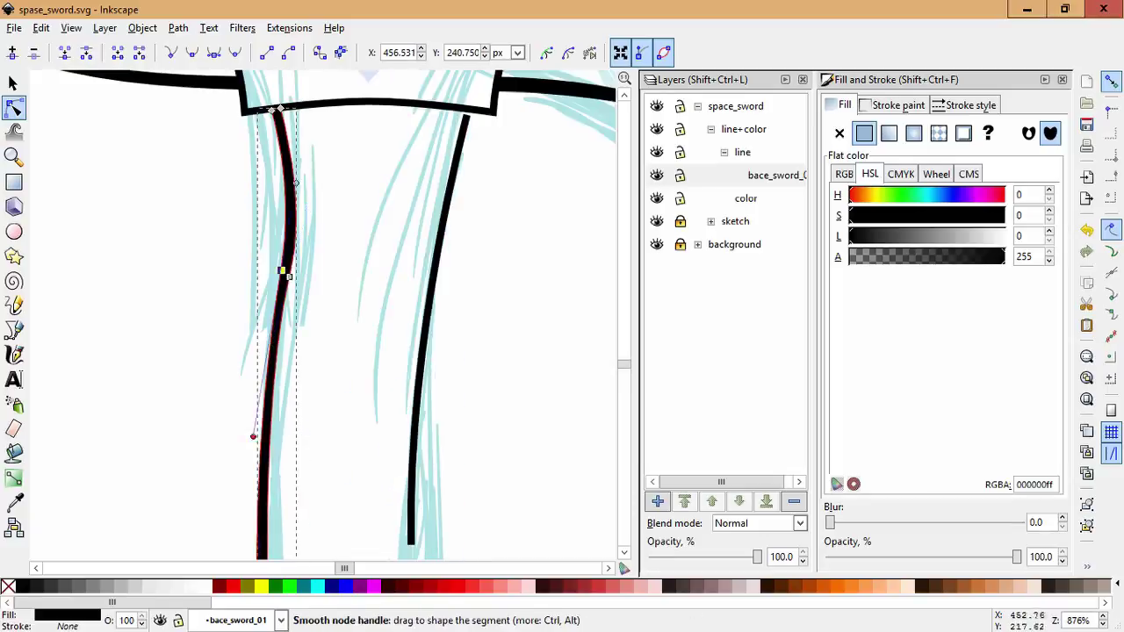
{"action": "scroll", "coordinate": [290, 275], "scroll_direction": "down", "scroll_amount": 2}
{"action": "scroll", "coordinate": [290, 276], "scroll_direction": "up", "scroll_amount": 3}
Turn the right grip line into a thicker black filled shape that meets the collar and tapers downward.
{"action": "left_click", "coordinate": [356, 334]}
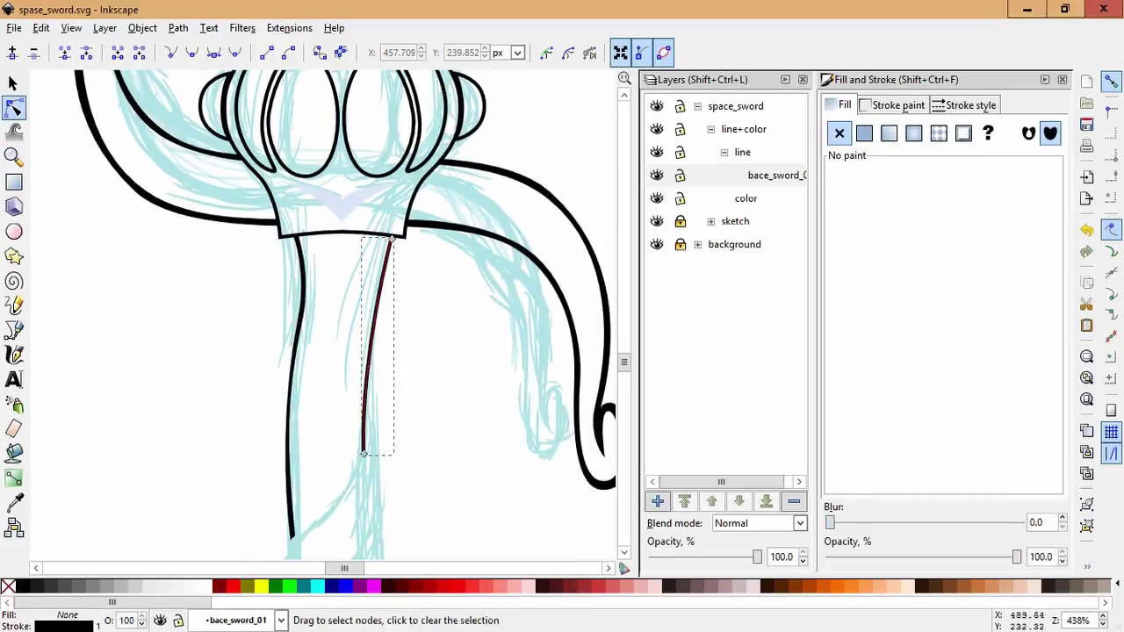
{"action": "key", "text": "b"}
{"action": "key", "text": "n"}
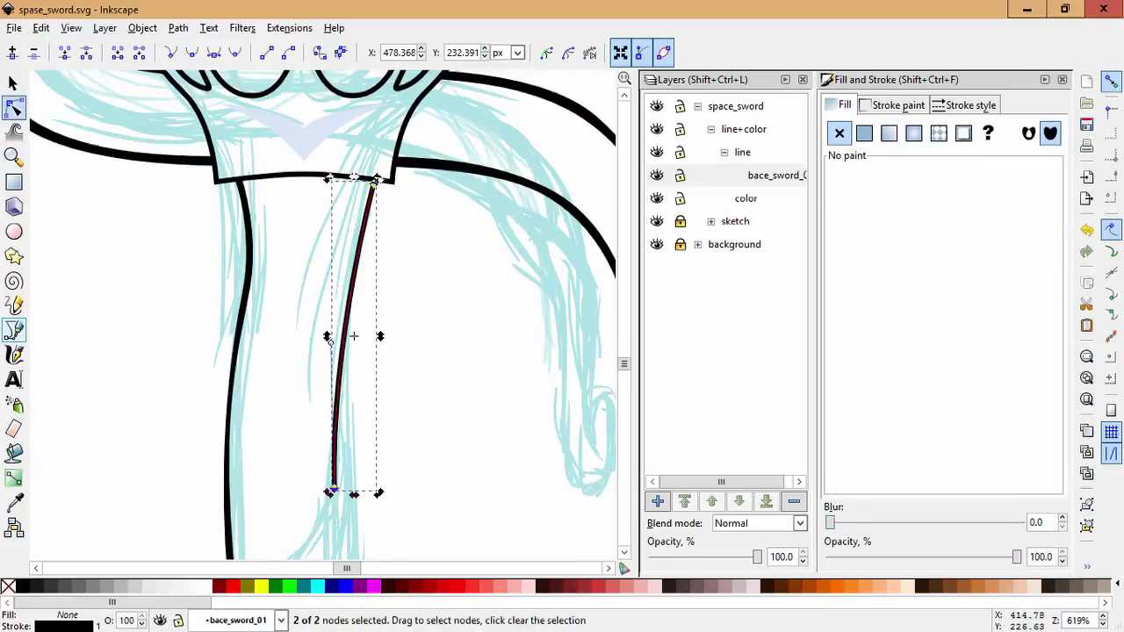
{"action": "left_click", "coordinate": [13, 329]}
{"action": "left_click", "coordinate": [377, 180]}
{"action": "left_click", "coordinate": [340, 489]}
{"action": "left_click", "coordinate": [378, 181]}
{"action": "key", "text": "n"}
{"action": "scroll", "coordinate": [418, 130], "scroll_direction": "up", "scroll_amount": 1}
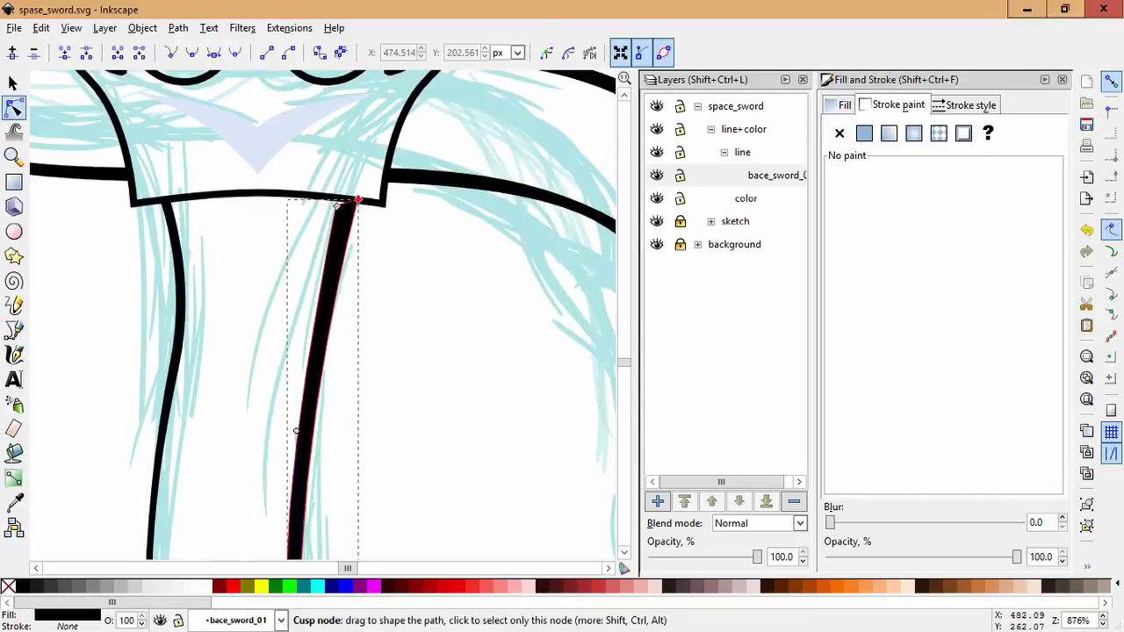
{"action": "scroll", "coordinate": [337, 204], "scroll_direction": "down", "scroll_amount": 5}
{"action": "left_click", "coordinate": [293, 473]}
{"action": "key", "text": "Escape"}
Draw a curved wrap line from the right grip edge, bulging outward and crossing diagonally down to the left side.
{"action": "scroll", "coordinate": [299, 459], "scroll_direction": "down", "scroll_amount": 2}
{"action": "scroll", "coordinate": [300, 459], "scroll_direction": "up", "scroll_amount": 1}
{"action": "key", "text": "b"}
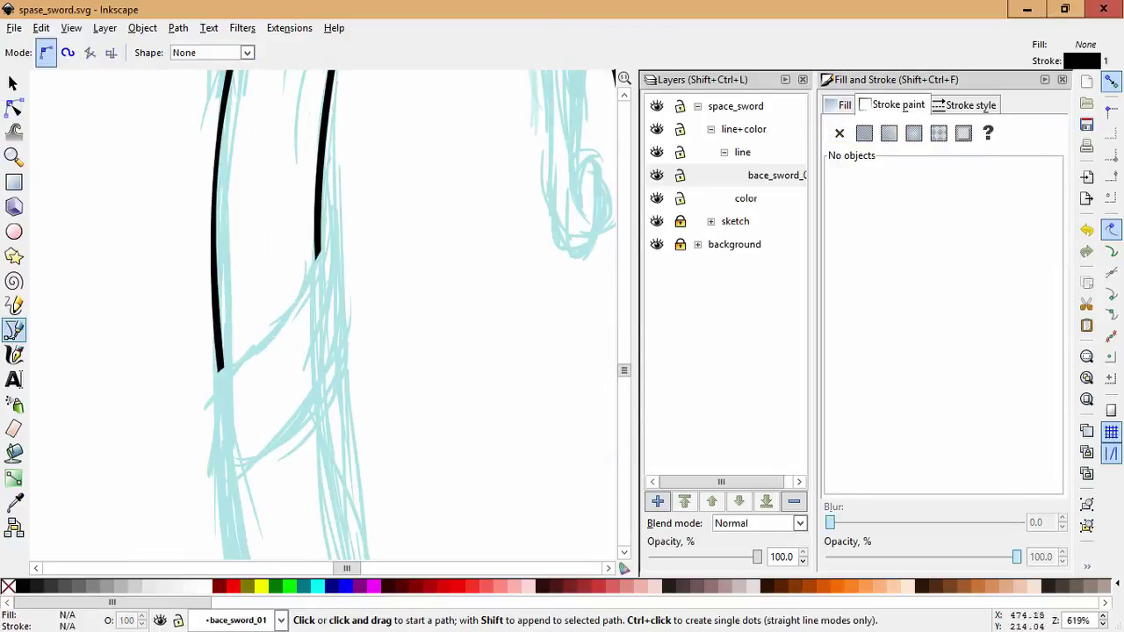
{"action": "left_click_drag", "start_coordinate": [343, 250], "coordinate": [368, 182]}
{"action": "left_click_drag", "start_coordinate": [248, 448], "coordinate": [247, 478]}
{"action": "key", "text": "Return"}
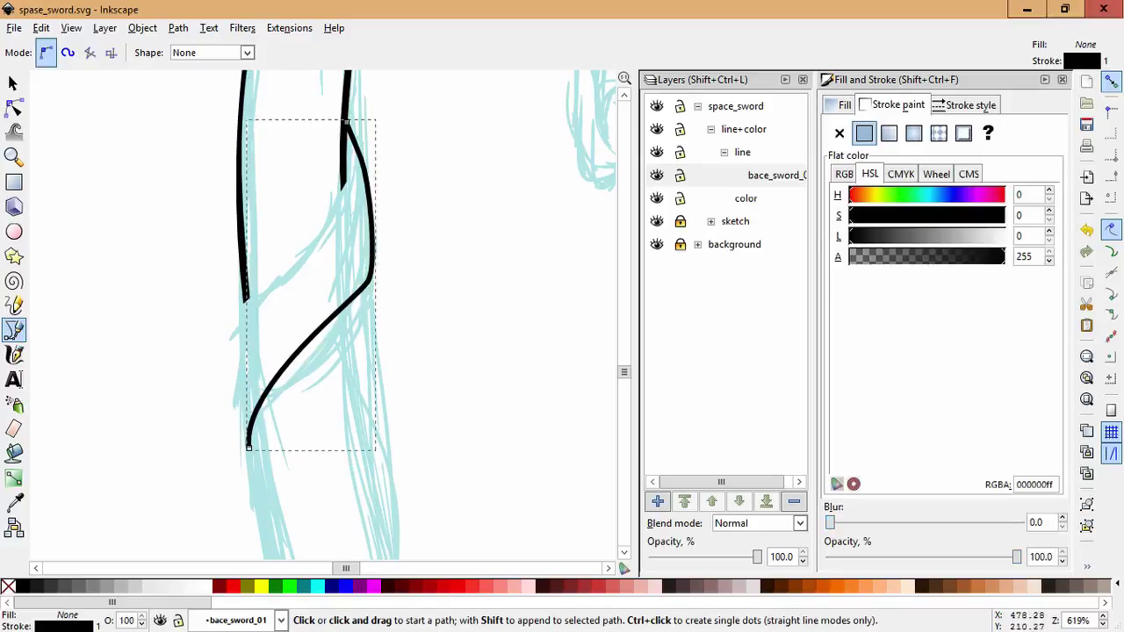
Turn the outer wrap line into a black filled shape of varying thickness and smooth its upper and right bends.
{"action": "key", "text": "n"}
{"action": "left_click", "coordinate": [249, 455]}
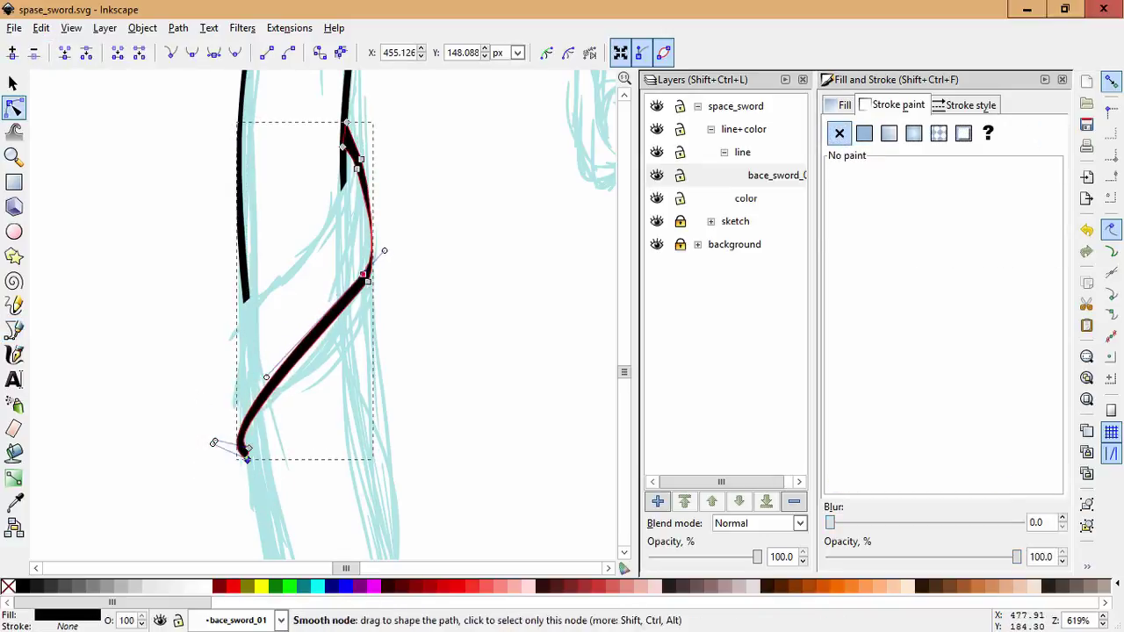
{"action": "left_click", "coordinate": [363, 275]}
{"action": "scroll", "coordinate": [369, 265], "scroll_direction": "up", "scroll_amount": 1}
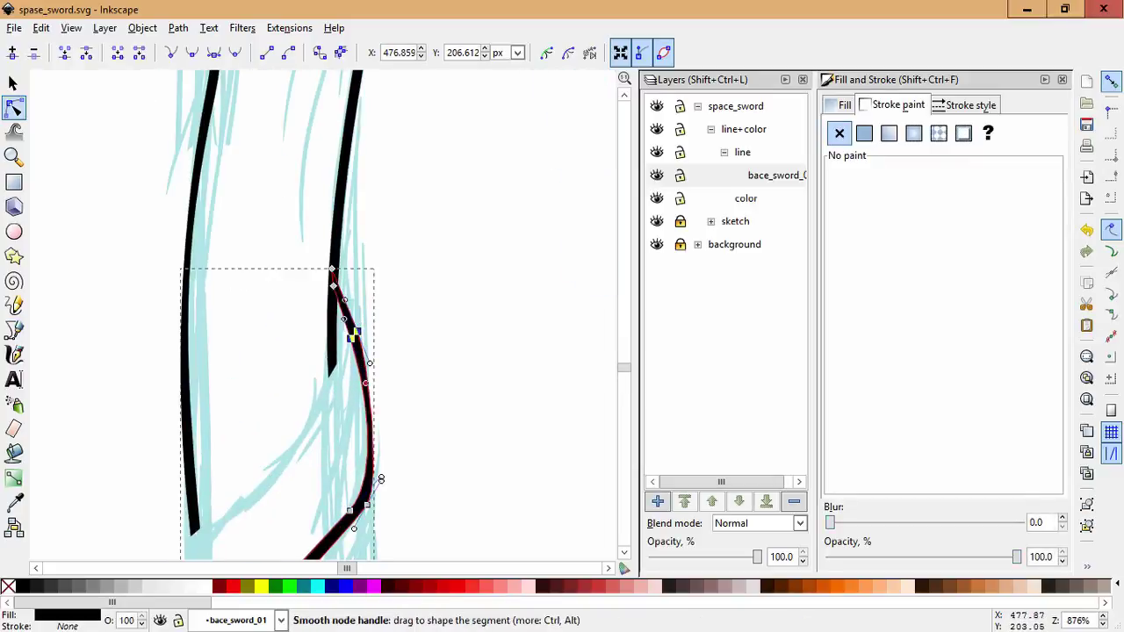
Draw a second wrap curve from the right grip line's end, crossing diagonally and bulging down the left side.
{"action": "left_click_drag", "start_coordinate": [385, 370], "coordinate": [290, 158]}
{"action": "left_click", "coordinate": [284, 369]}
{"action": "mouse_move", "coordinate": [255, 336]}
{"action": "left_mouse_down"}
{"action": "mouse_move", "coordinate": [308, 492]}
{"action": "mouse_move", "coordinate": [263, 413]}
{"action": "mouse_move", "coordinate": [259, 427]}
{"action": "left_mouse_up"}
{"action": "key", "text": "b"}
{"action": "left_click", "coordinate": [277, 264]}
{"action": "double_click", "coordinate": [259, 427]}
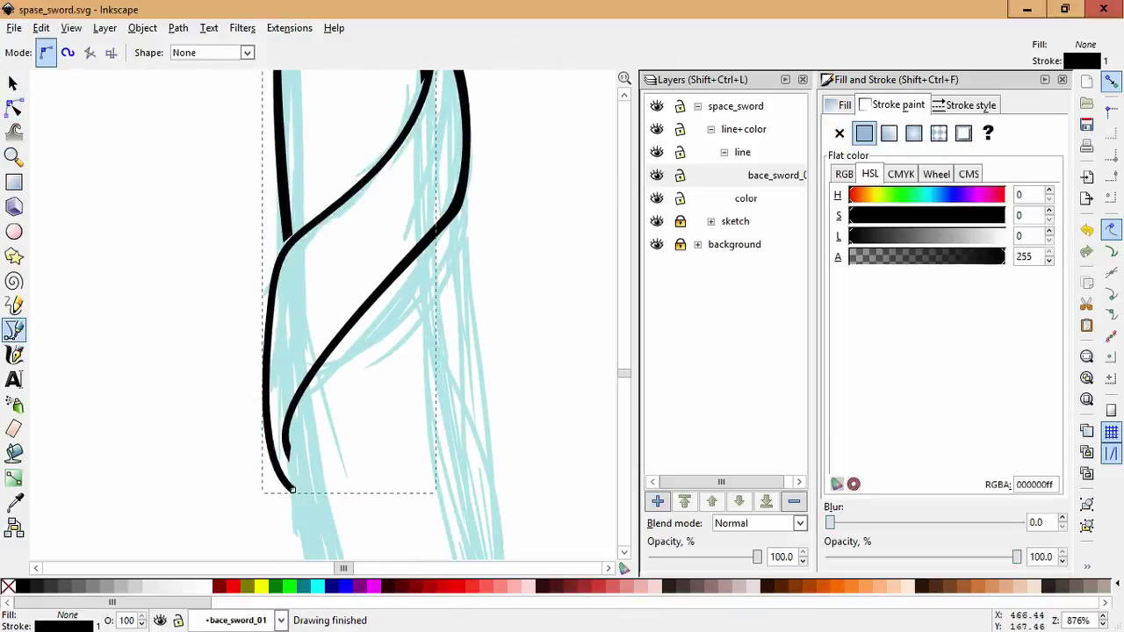
Reshape the second wrap curve's nodes and handles into a smooth bend past the left grip line's lower end.
{"action": "key", "text": "n"}
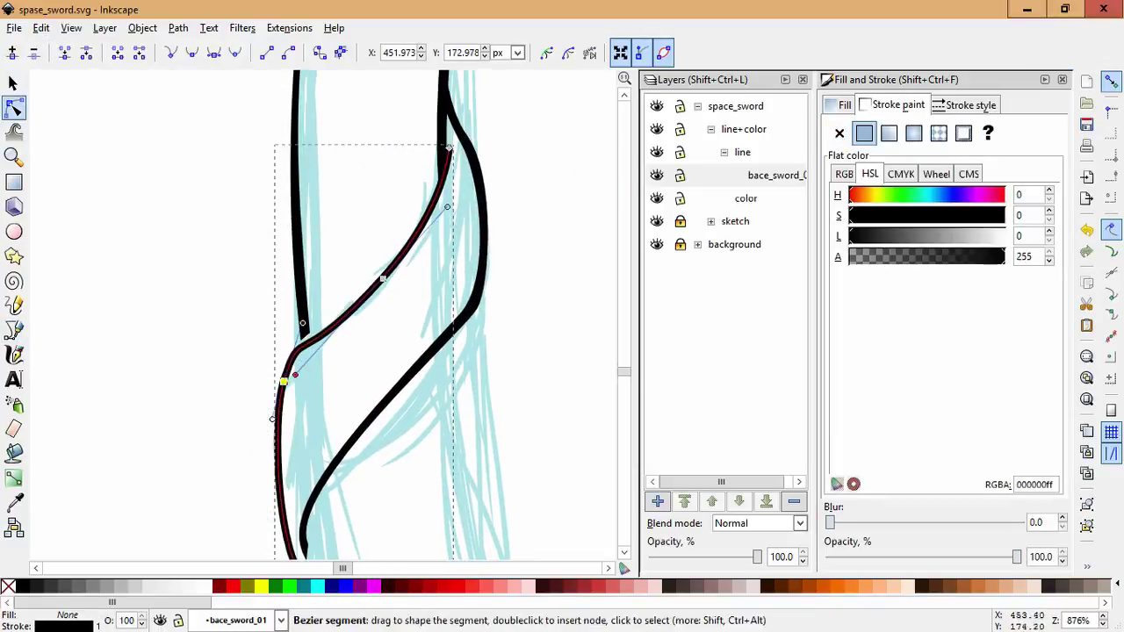
{"action": "left_click_drag", "start_coordinate": [384, 266], "coordinate": [388, 258]}
{"action": "scroll", "coordinate": [386, 220], "scroll_direction": "down", "scroll_amount": 2}
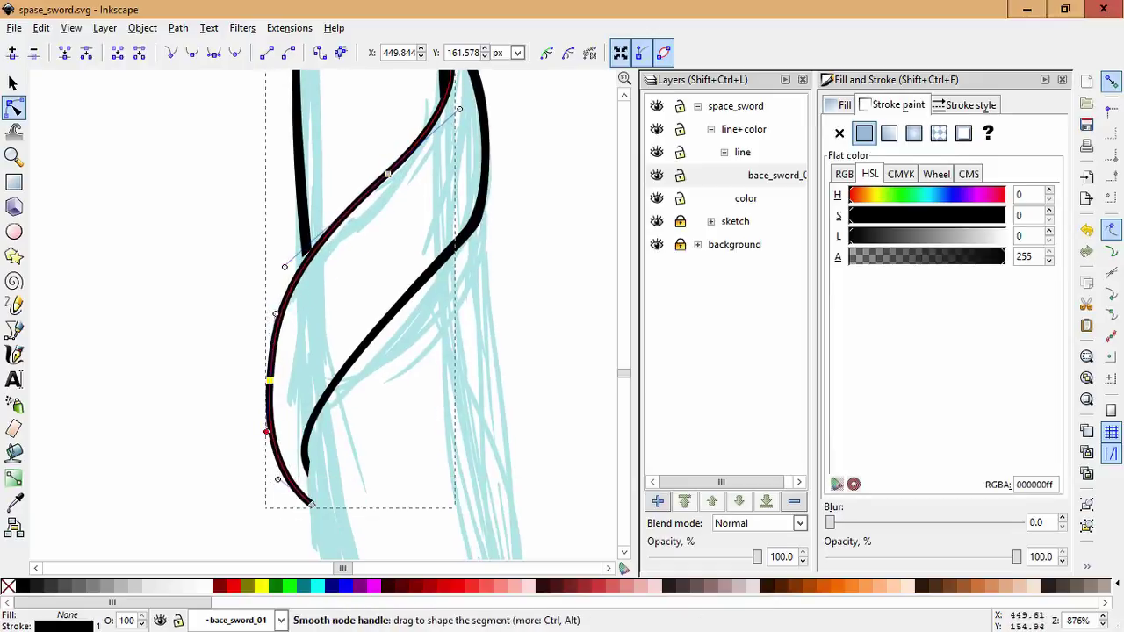
{"action": "left_click_drag", "start_coordinate": [286, 303], "coordinate": [299, 264]}
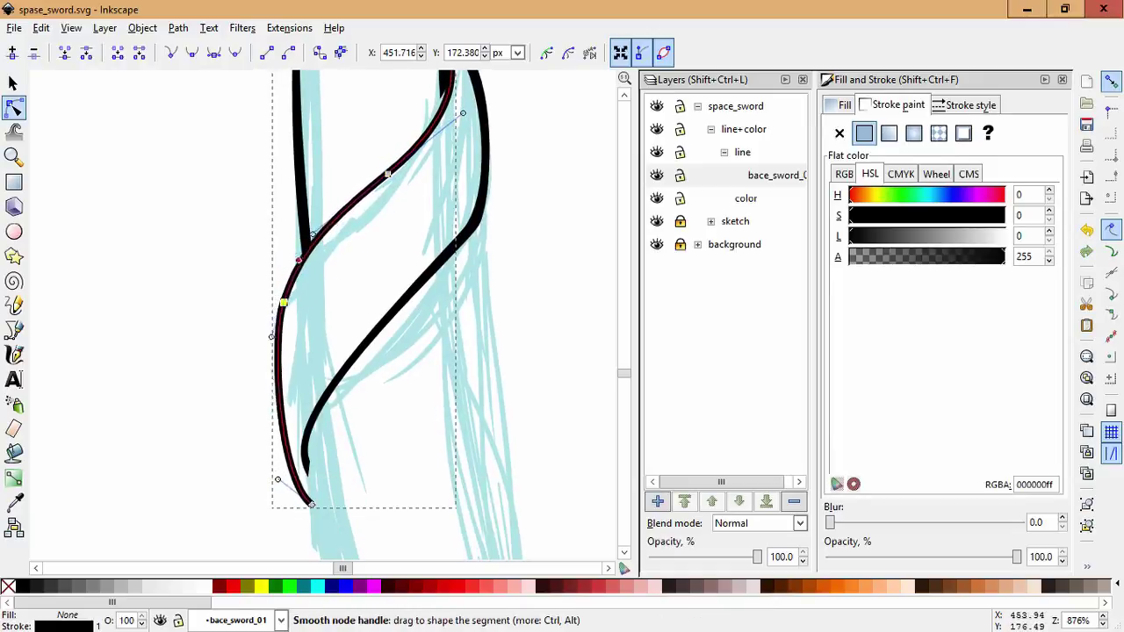
{"action": "scroll", "coordinate": [369, 351], "scroll_direction": "down", "scroll_amount": 1}
{"action": "left_click_drag", "start_coordinate": [304, 467], "coordinate": [311, 454]}
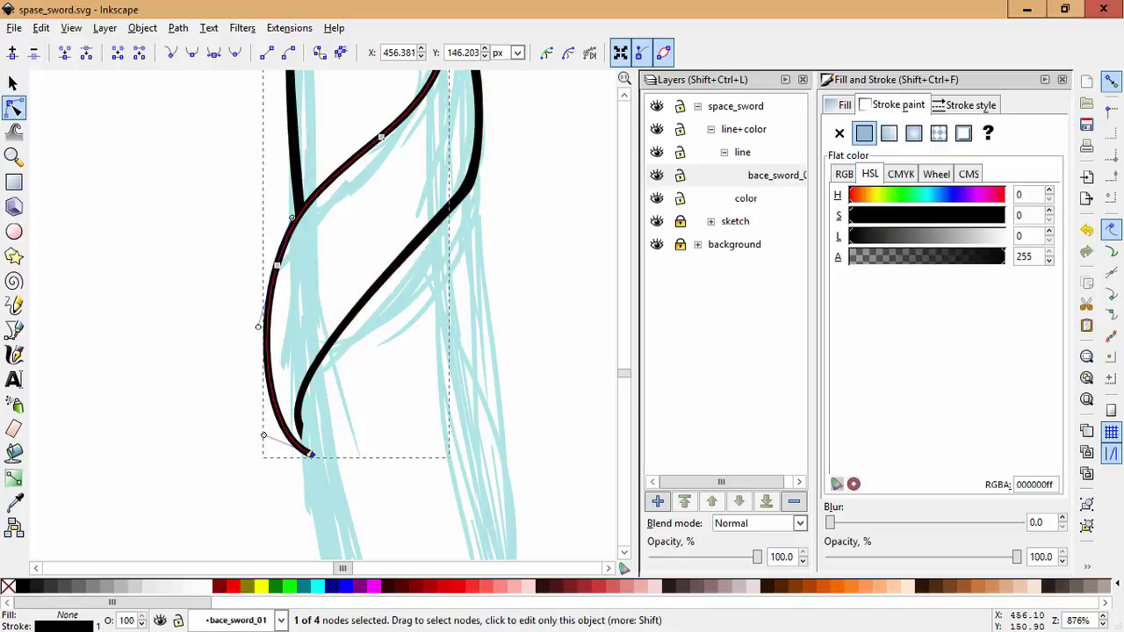
{"action": "scroll", "coordinate": [445, 386], "scroll_direction": "down", "scroll_amount": 4}
{"action": "scroll", "coordinate": [457, 387], "scroll_direction": "up", "scroll_amount": 3}
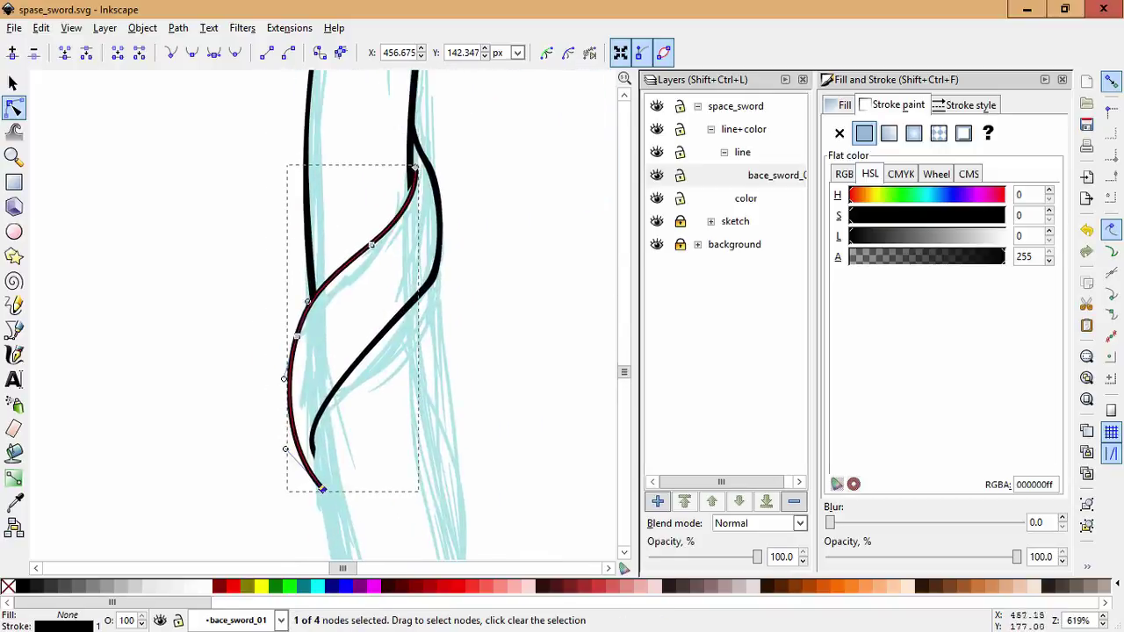
Close the second wrap curve with an inner edge and make it a black filled shape without stroke.
{"action": "key", "text": "b"}
{"action": "key", "text": "n"}
{"action": "key", "text": "b"}
{"action": "left_click", "coordinate": [423, 209]}
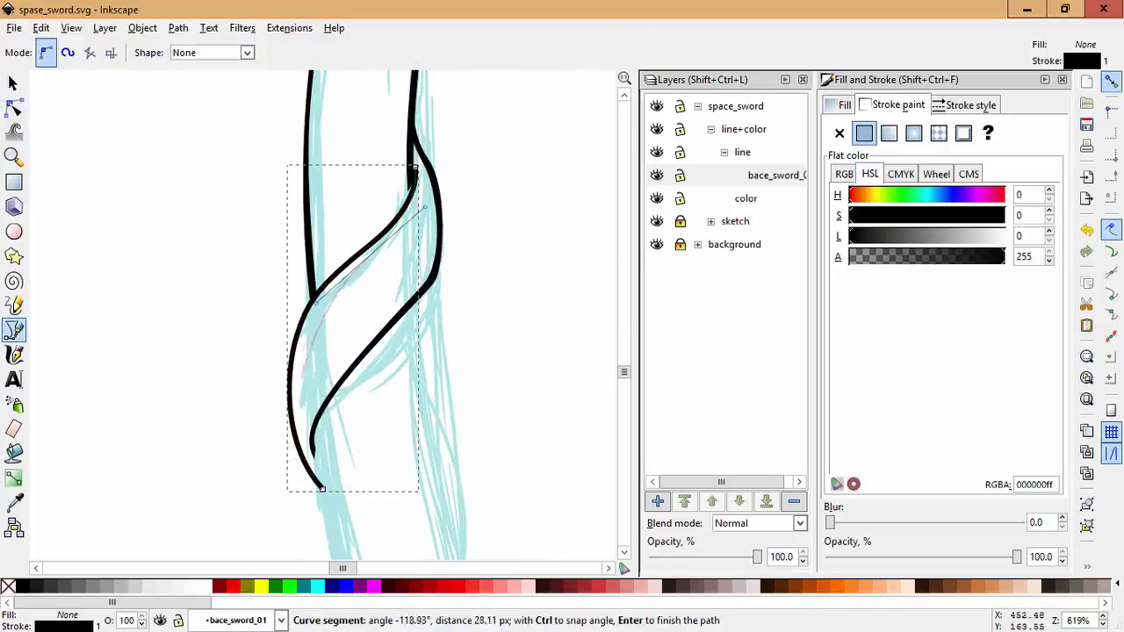
{"action": "left_click_drag", "start_coordinate": [323, 487], "coordinate": [322, 488]}
{"action": "key", "text": "Return"}
{"action": "key", "text": "n"}
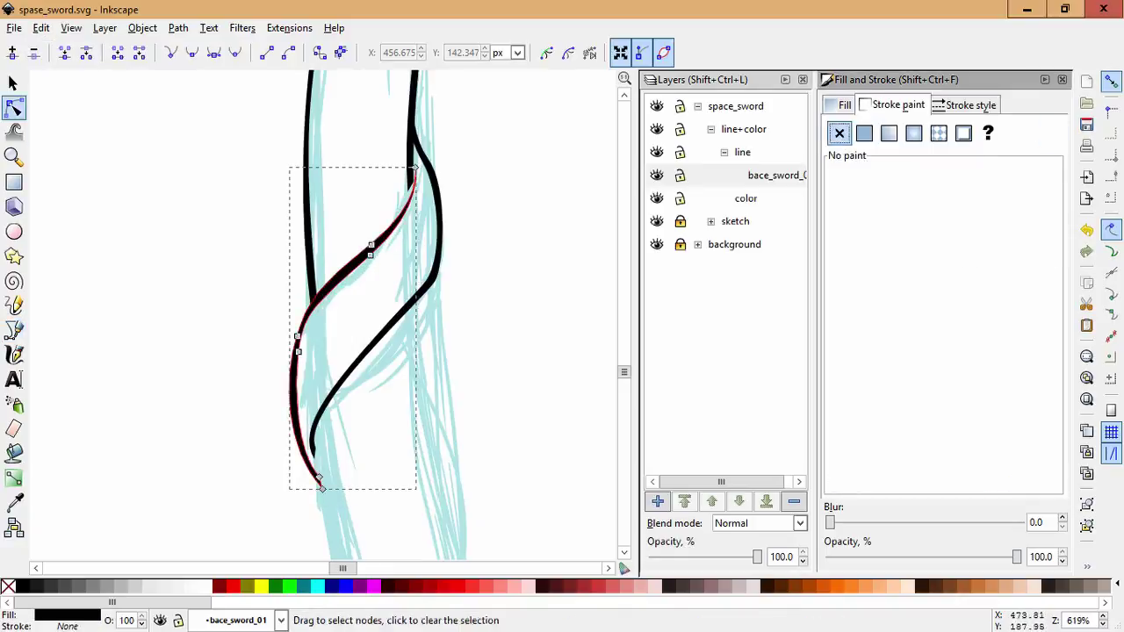
Fine-tune the second wrap curve's node handles so its left bend flows smoothly past the left grip line.
{"action": "scroll", "coordinate": [320, 339], "scroll_direction": "up", "scroll_amount": 2}
{"action": "scroll", "coordinate": [335, 261], "scroll_direction": "down", "scroll_amount": 6}
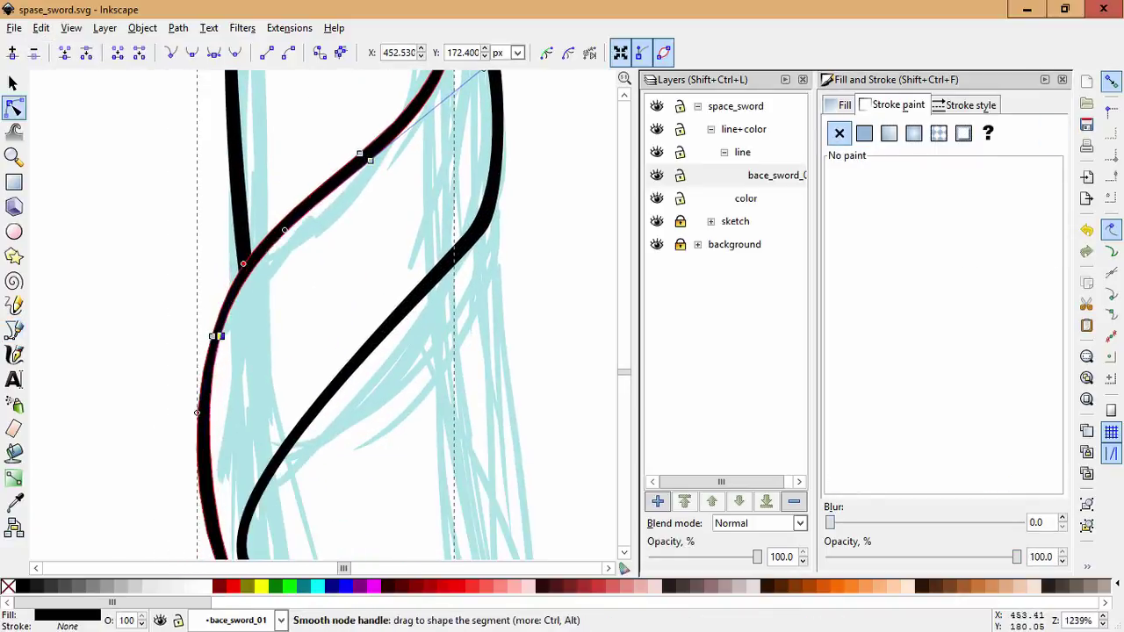
{"action": "scroll", "coordinate": [217, 184], "scroll_direction": "down", "scroll_amount": 3}
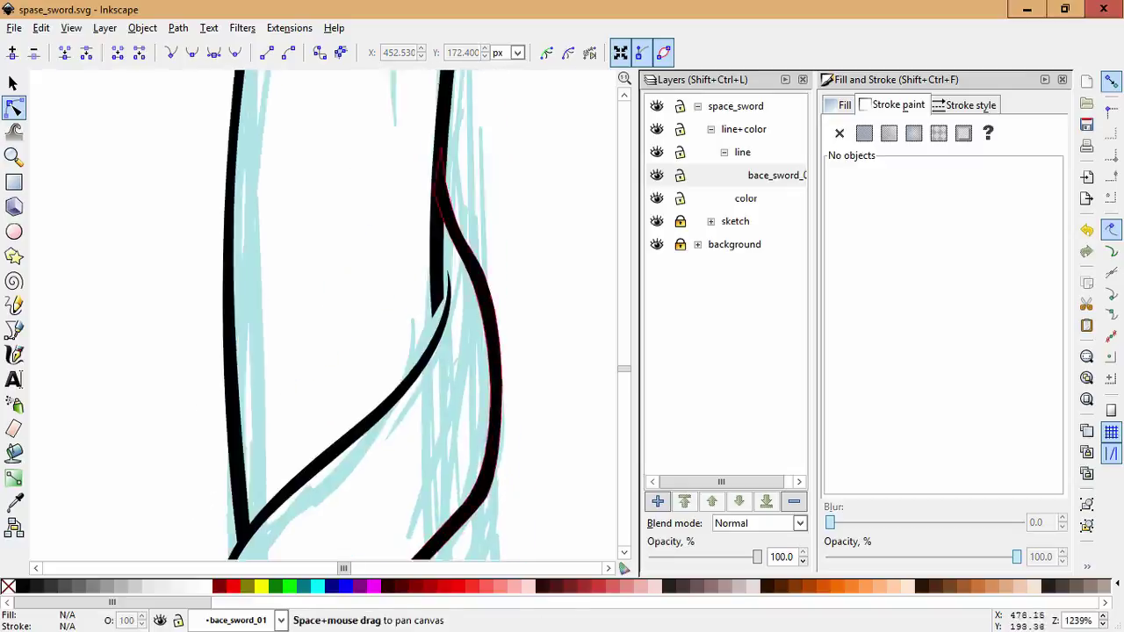
{"action": "scroll", "coordinate": [436, 250], "scroll_direction": "up", "scroll_amount": 1}
{"action": "scroll", "coordinate": [431, 246], "scroll_direction": "down", "scroll_amount": 4}
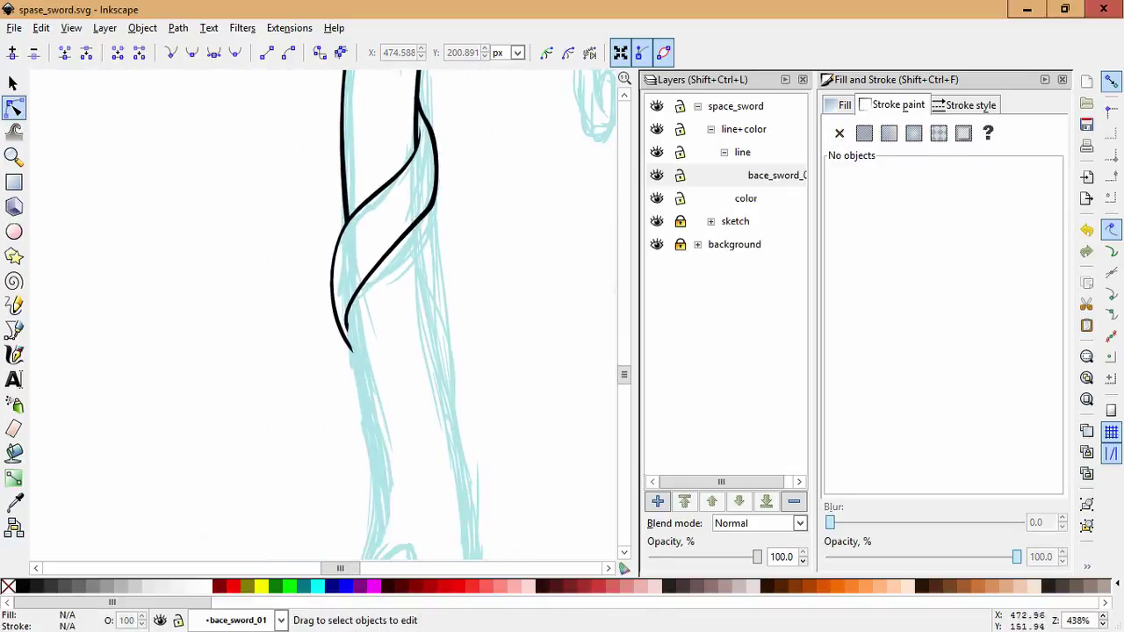
Try to stretch both wrap curves slightly down the grip.
{"action": "key", "text": "s"}
{"action": "left_click", "coordinate": [386, 188]}
{"action": "left_click_drag", "start_coordinate": [383, 365], "coordinate": [384, 405]}
{"action": "key", "text": "Escape"}
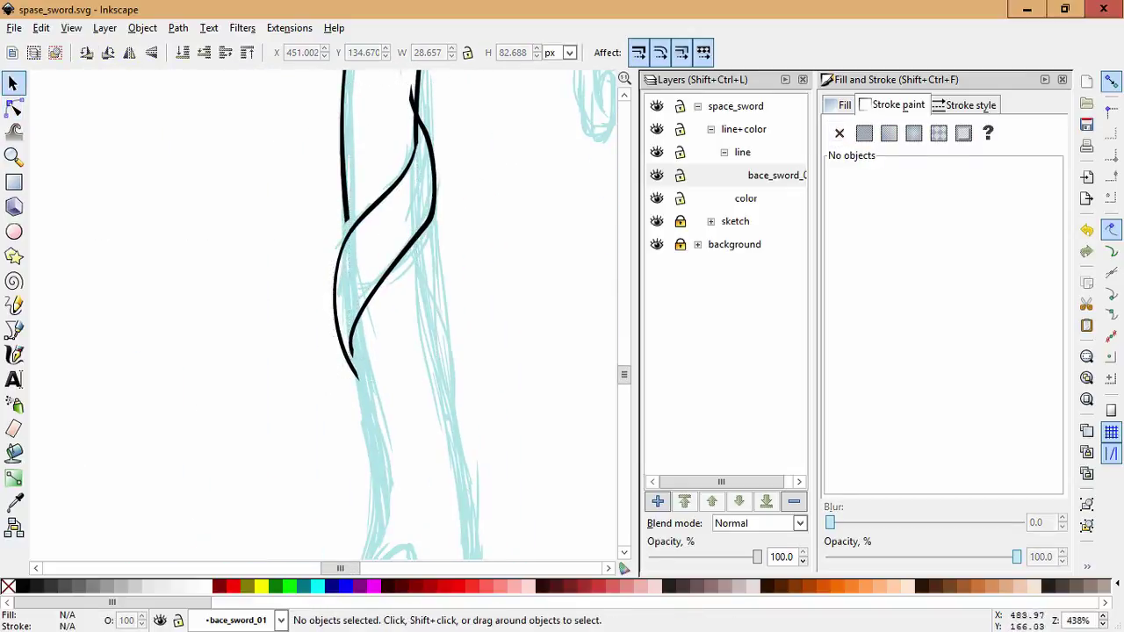
Extend the left grip line's lower end nodes to meet the second wrap curve.
{"action": "scroll", "coordinate": [455, 307], "scroll_direction": "down", "scroll_amount": 3}
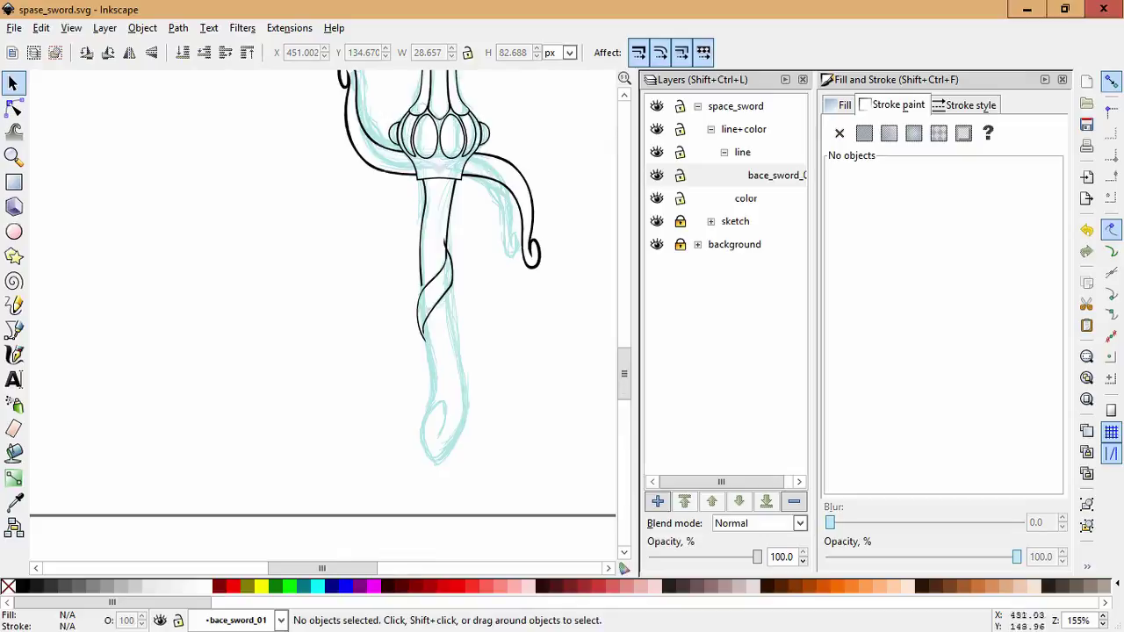
{"action": "scroll", "coordinate": [480, 293], "scroll_direction": "up", "scroll_amount": 3}
{"action": "scroll", "coordinate": [352, 316], "scroll_direction": "down", "scroll_amount": 2}
{"action": "scroll", "coordinate": [351, 316], "scroll_direction": "up", "scroll_amount": 4}
{"action": "left_click", "coordinate": [308, 175]}
{"action": "key", "text": "n"}
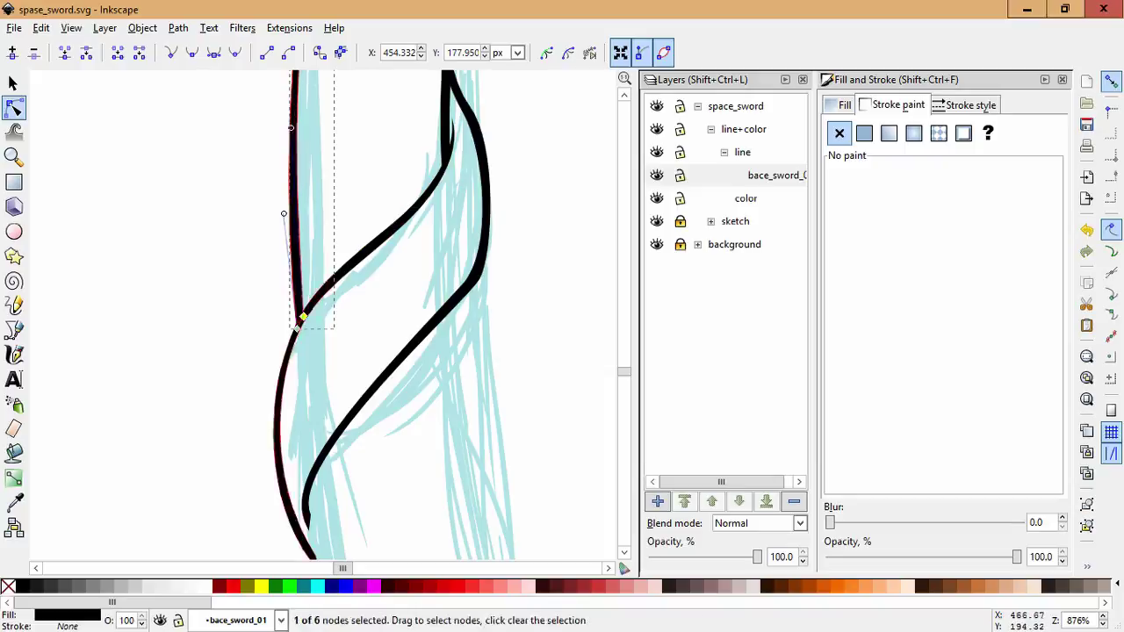
{"action": "key", "text": "Escape"}
Draw the lower right grip line from the wrap down along the sketch and around the pommel's pointed end.
{"action": "scroll", "coordinate": [352, 316], "scroll_direction": "down", "scroll_amount": 2}
{"action": "scroll", "coordinate": [351, 316], "scroll_direction": "down", "scroll_amount": 3}
{"action": "scroll", "coordinate": [351, 316], "scroll_direction": "up", "scroll_amount": 1}
{"action": "key", "text": "b"}
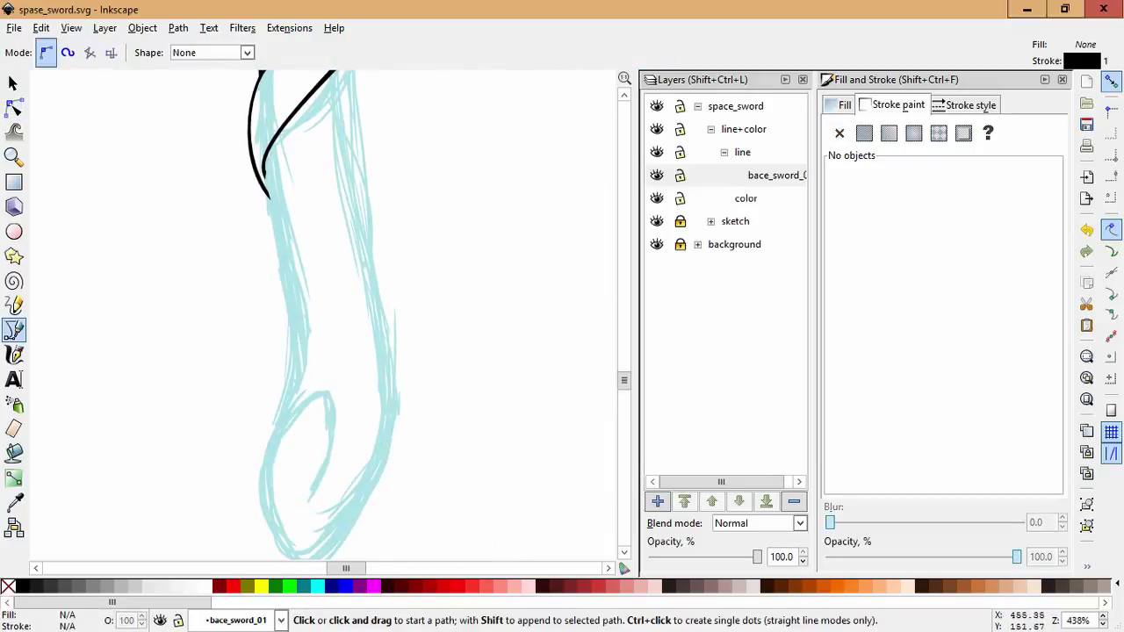
{"action": "key", "text": "Escape"}
{"action": "left_click_drag", "start_coordinate": [257, 439], "coordinate": [301, 355]}
{"action": "left_click_drag", "start_coordinate": [349, 490], "coordinate": [371, 497]}
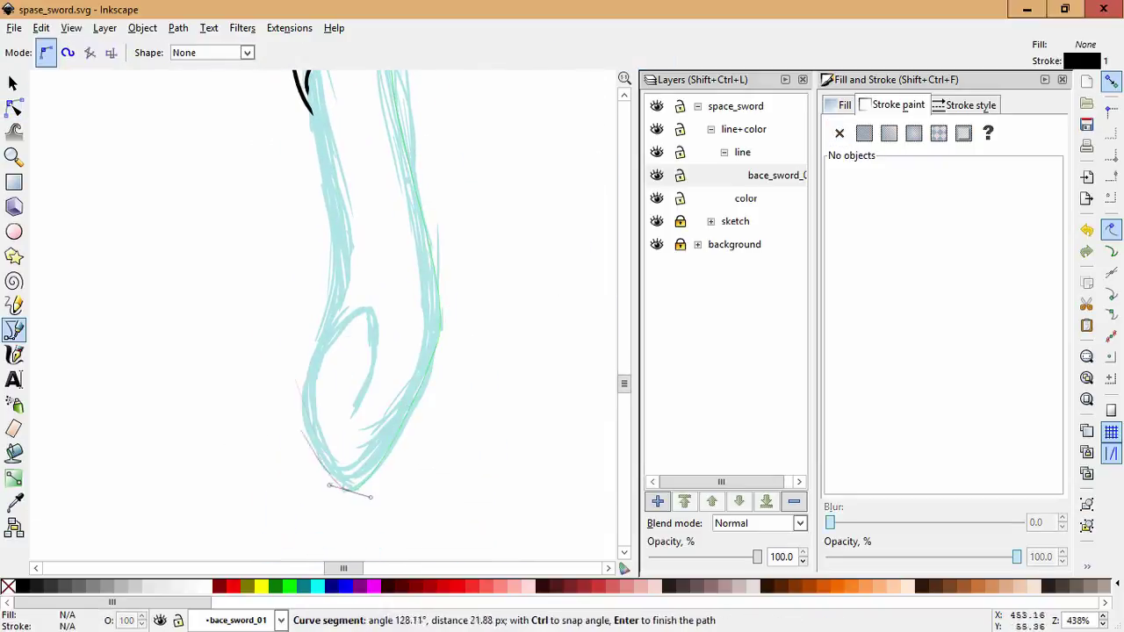
{"action": "key", "text": "Return"}
Trace an inner edge back along the pommel outline and its curl, making it a black filled shape without stroke.
{"action": "scroll", "coordinate": [378, 351], "scroll_direction": "up", "scroll_amount": 4}
{"action": "scroll", "coordinate": [378, 351], "scroll_direction": "down", "scroll_amount": 4}
{"action": "left_click", "coordinate": [316, 387]}
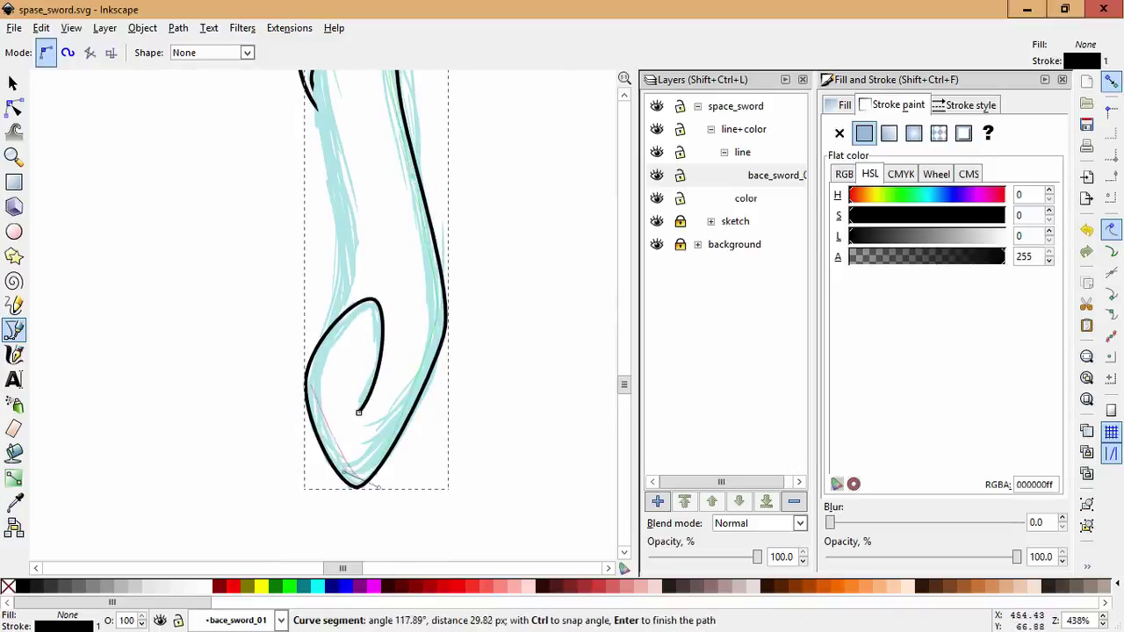
{"action": "key", "text": "Return"}
{"action": "key", "text": "n"}
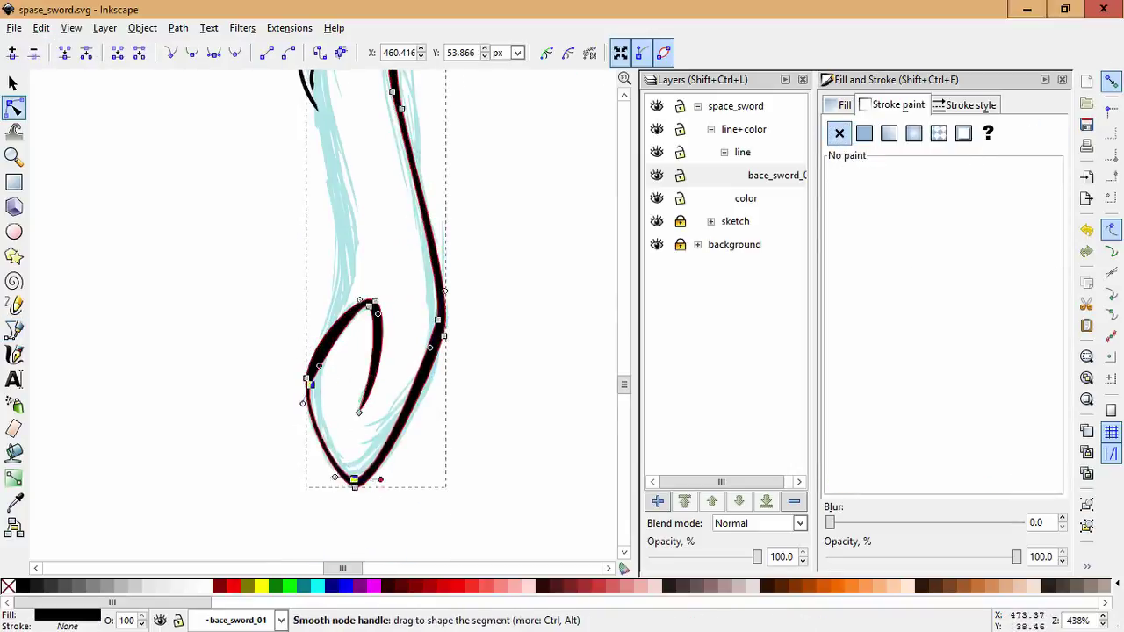
Fit the upper end nodes of the lower right grip line onto the wrap's right bend.
{"action": "scroll", "coordinate": [377, 293], "scroll_direction": "up", "scroll_amount": 1}
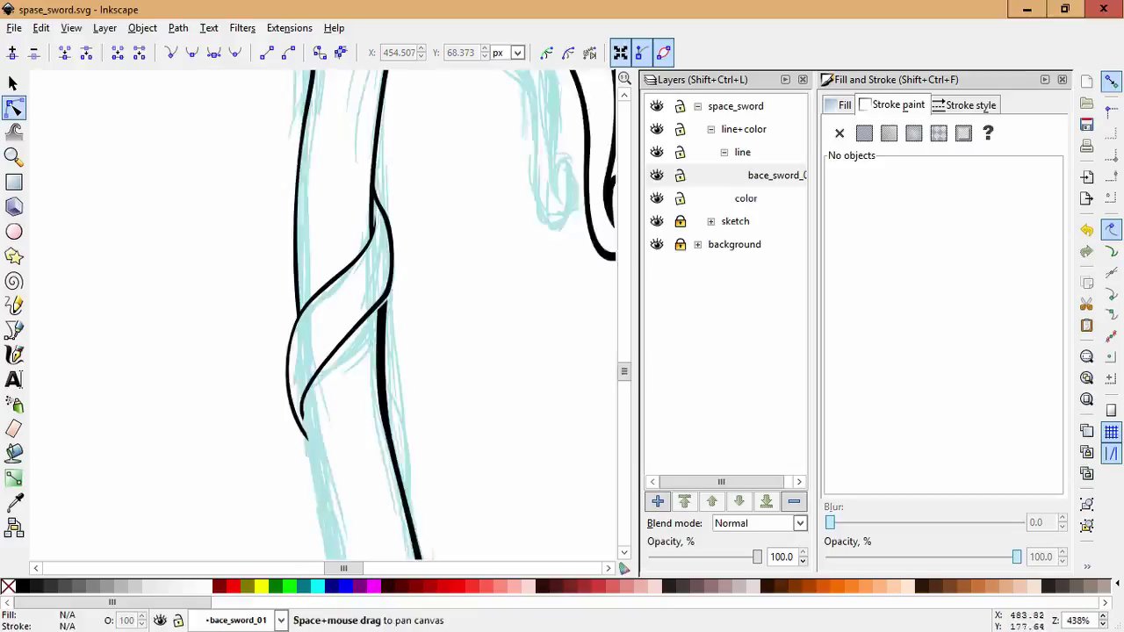
{"action": "left_click", "coordinate": [377, 293]}
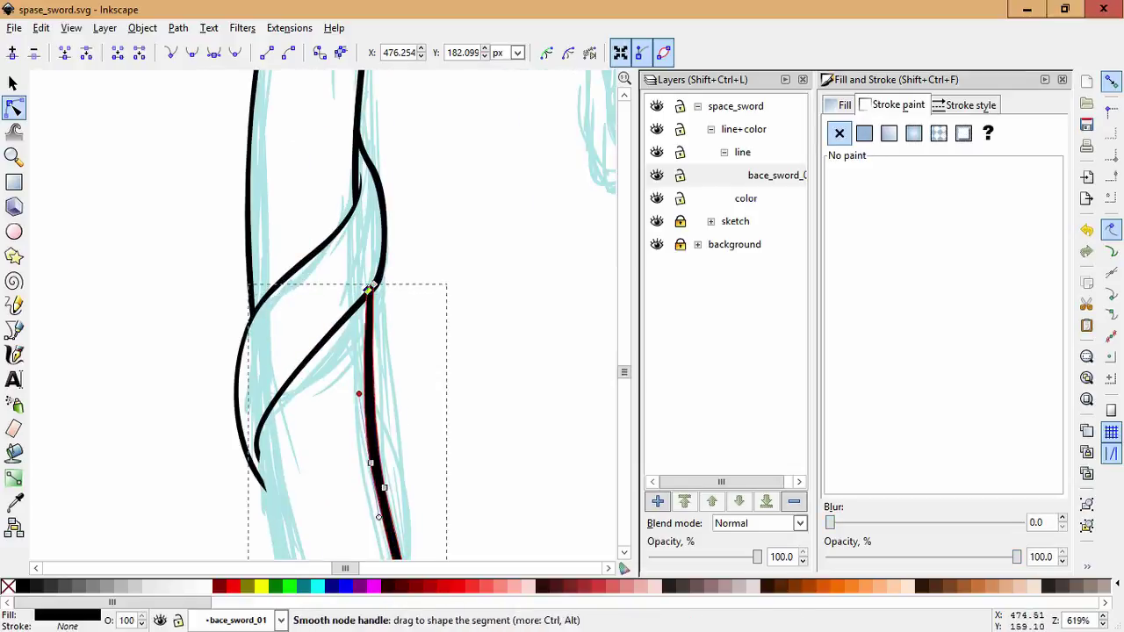
{"action": "key", "text": "Escape"}
Adjust the nodes of both wrap curves together to reshape the twist band.
{"action": "scroll", "coordinate": [325, 316], "scroll_direction": "down", "scroll_amount": 2, "text": "ctrl"}
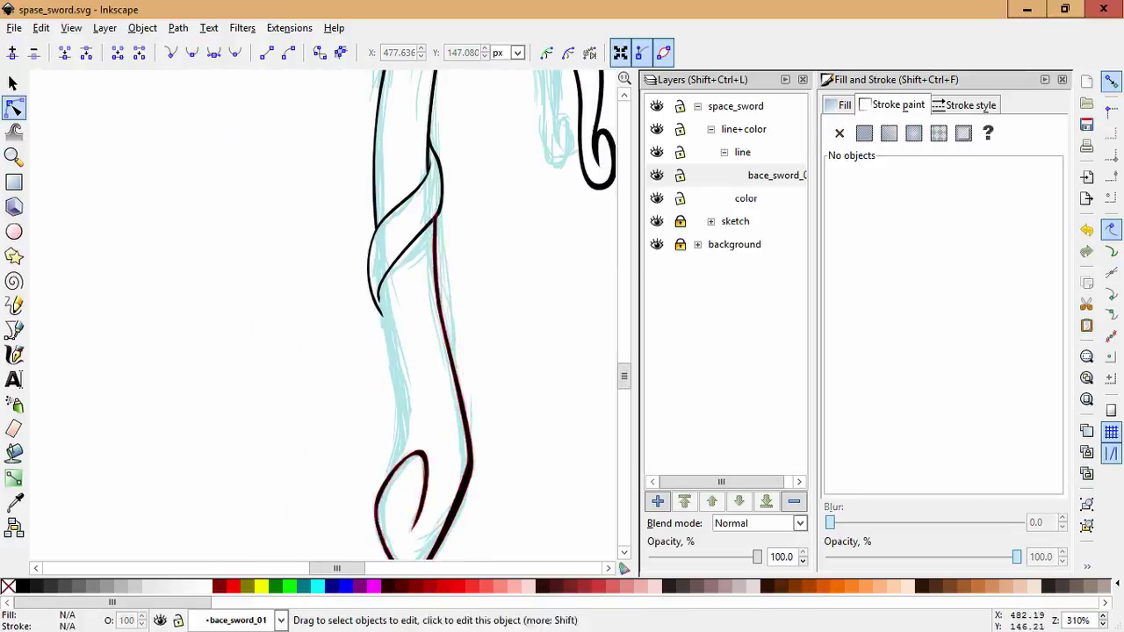
{"action": "scroll", "coordinate": [378, 316], "scroll_direction": "up", "scroll_amount": 1}
{"action": "left_click", "coordinate": [363, 331]}
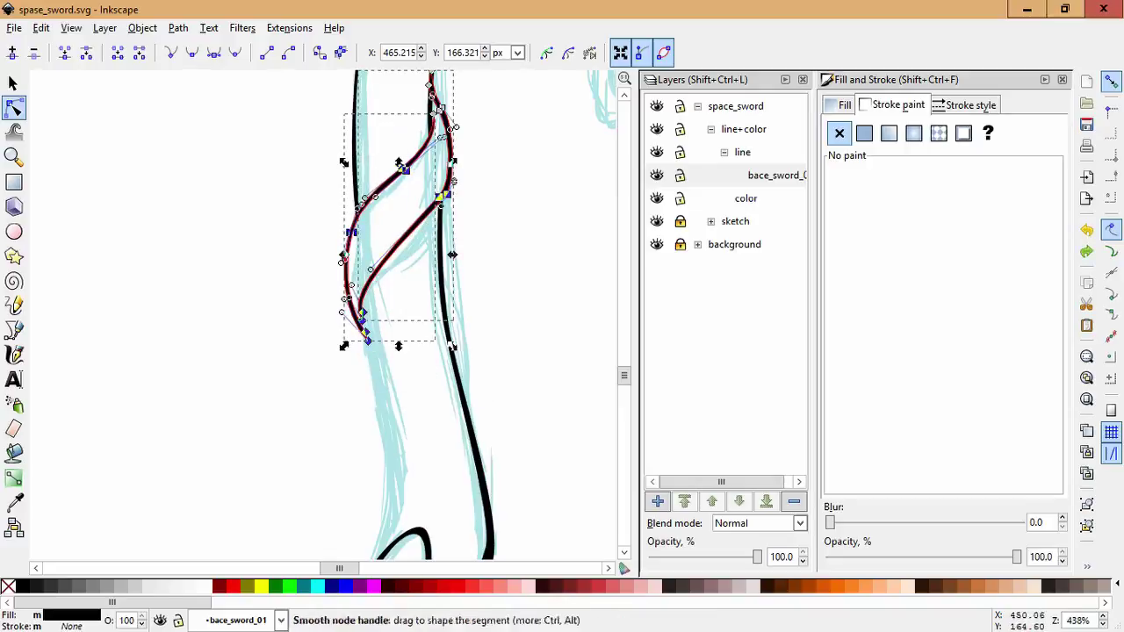
{"action": "key", "text": "Escape"}
Lower the wrap's left bend and pull the left grip line's end nodes down to join it.
{"action": "scroll", "coordinate": [399, 348], "scroll_direction": "up", "scroll_amount": 1}
{"action": "left_click", "coordinate": [339, 351]}
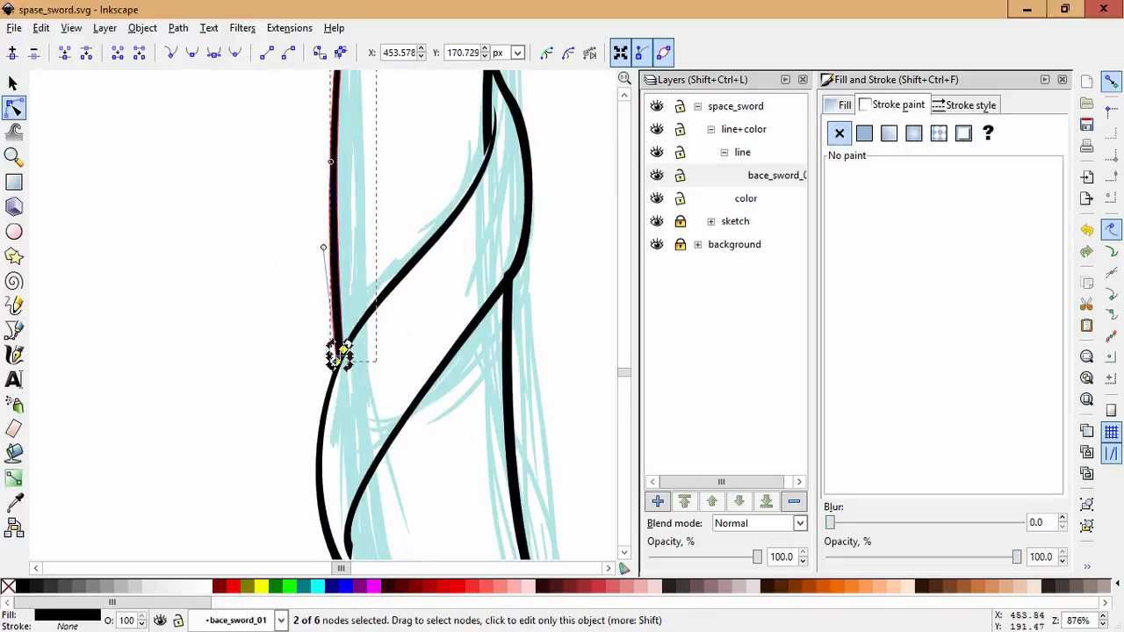
{"action": "key", "text": "Escape"}
{"action": "scroll", "coordinate": [333, 444], "scroll_direction": "up", "scroll_amount": 1, "text": "ctrl"}
{"action": "left_click", "coordinate": [334, 446]}
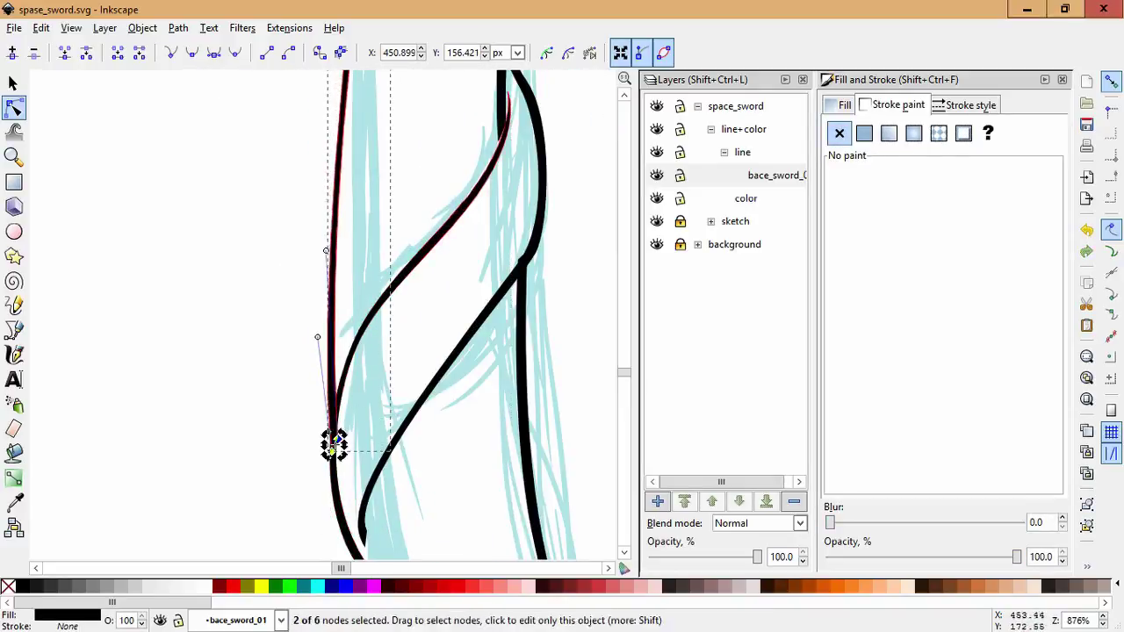
{"action": "key", "text": "Escape"}
{"action": "scroll", "coordinate": [336, 436], "scroll_direction": "down", "scroll_amount": 4, "text": "ctrl"}
{"action": "scroll", "coordinate": [336, 437], "scroll_direction": "up", "scroll_amount": 5, "text": "ctrl"}
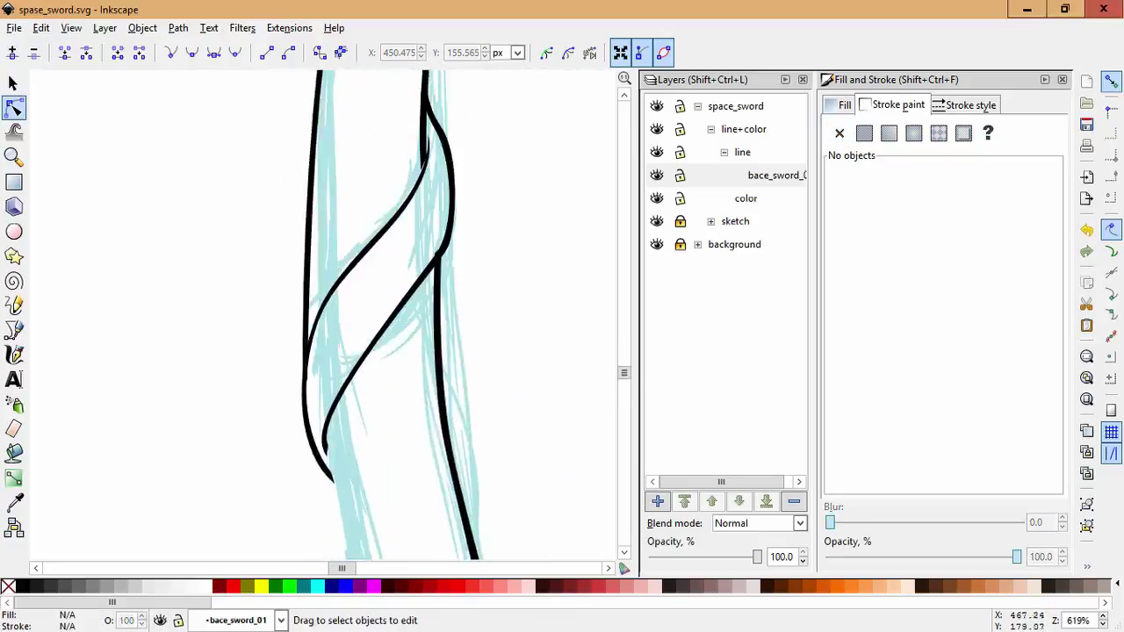
Thin the left grip line toward the point where it merges with the wrap curve.
{"action": "left_click", "coordinate": [284, 388]}
{"action": "left_click_drag", "start_coordinate": [281, 417], "coordinate": [362, 79]}
{"action": "key", "text": "ctrl+z"}
{"action": "key", "text": "Escape"}
{"action": "scroll", "coordinate": [384, 222], "scroll_direction": "down", "scroll_amount": 1, "text": "ctrl"}
{"action": "scroll", "coordinate": [351, 263], "scroll_direction": "down", "scroll_amount": 2, "text": "ctrl"}
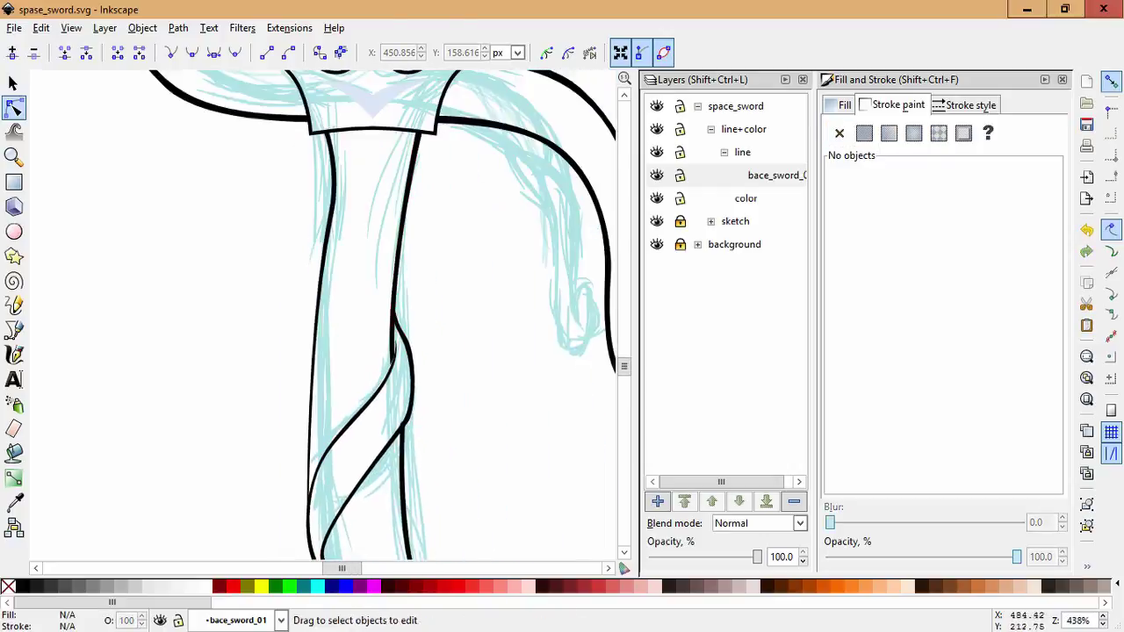
{"action": "scroll", "coordinate": [351, 264], "scroll_direction": "up", "scroll_amount": 3, "text": "ctrl"}
{"action": "left_click", "coordinate": [328, 257]}
{"action": "key", "text": "Escape"}
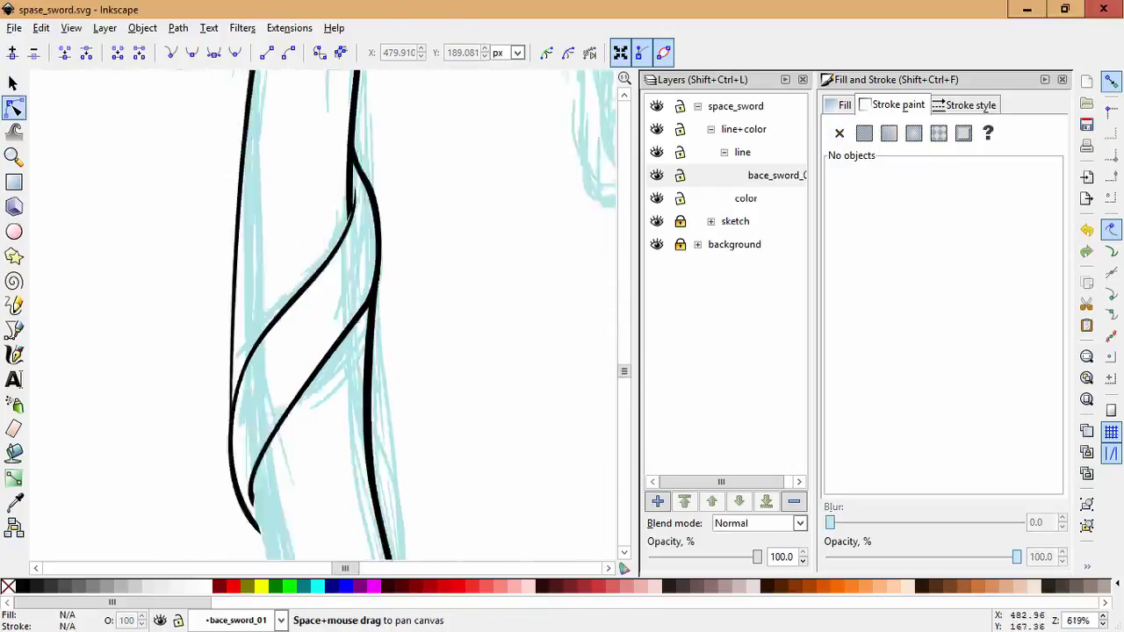
Smooth the junction between the left grip line and the wrap's outer left bend.
{"action": "left_click", "coordinate": [249, 219]}
{"action": "scroll", "coordinate": [246, 217], "scroll_direction": "down", "scroll_amount": 1, "text": "ctrl"}
{"action": "key", "text": "Escape"}
{"action": "left_click", "coordinate": [260, 364]}
{"action": "scroll", "coordinate": [266, 364], "scroll_direction": "up", "scroll_amount": 1}
{"action": "key", "text": "Escape"}
{"action": "scroll", "coordinate": [351, 316], "scroll_direction": "down", "scroll_amount": 2, "text": "ctrl"}
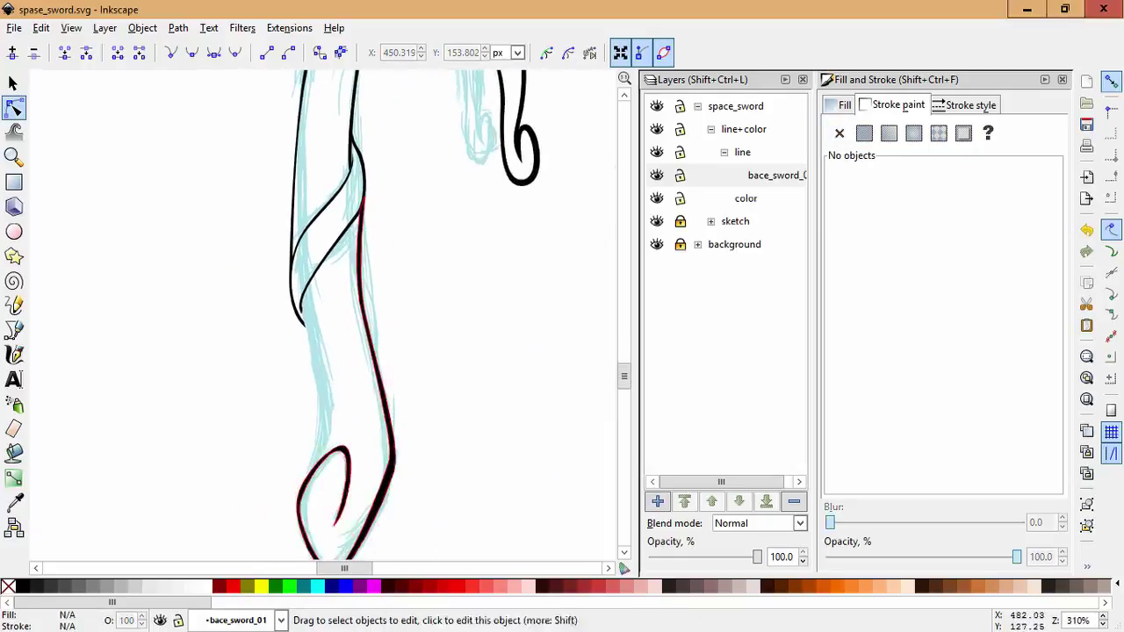
Draw the lower left grip line from the wrap's end to the pommel curl as a black filled shape without stroke.
{"action": "key", "text": "b"}
{"action": "left_click", "coordinate": [307, 197]}
{"action": "left_click", "coordinate": [310, 281]}
{"action": "left_click", "coordinate": [310, 400]}
{"action": "left_click", "coordinate": [272, 506]}
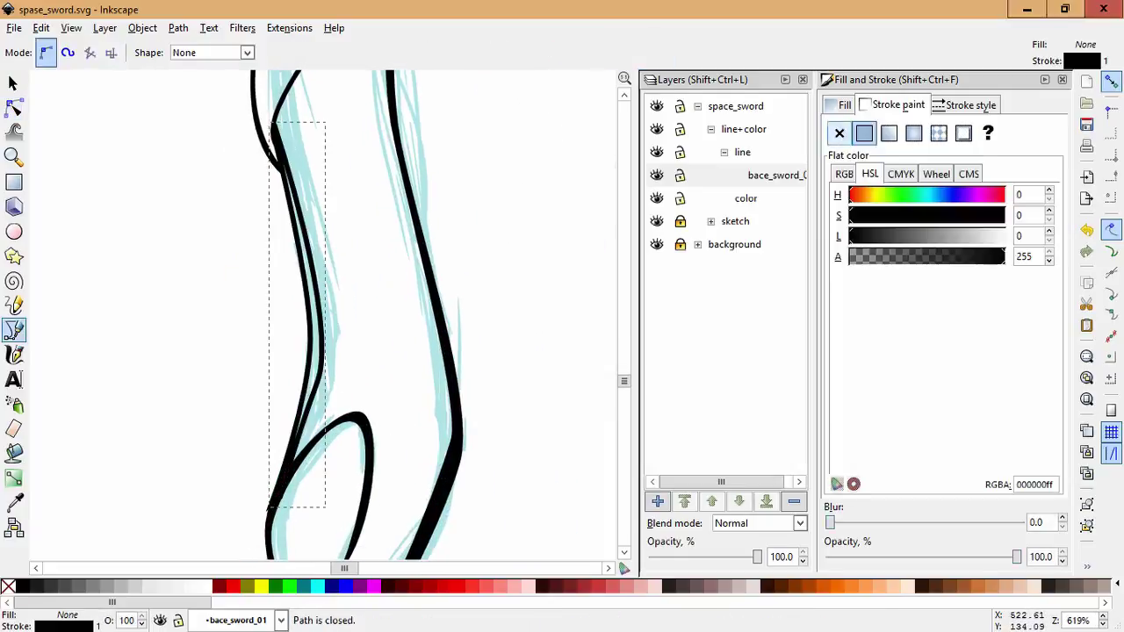
{"action": "key", "text": "n"}
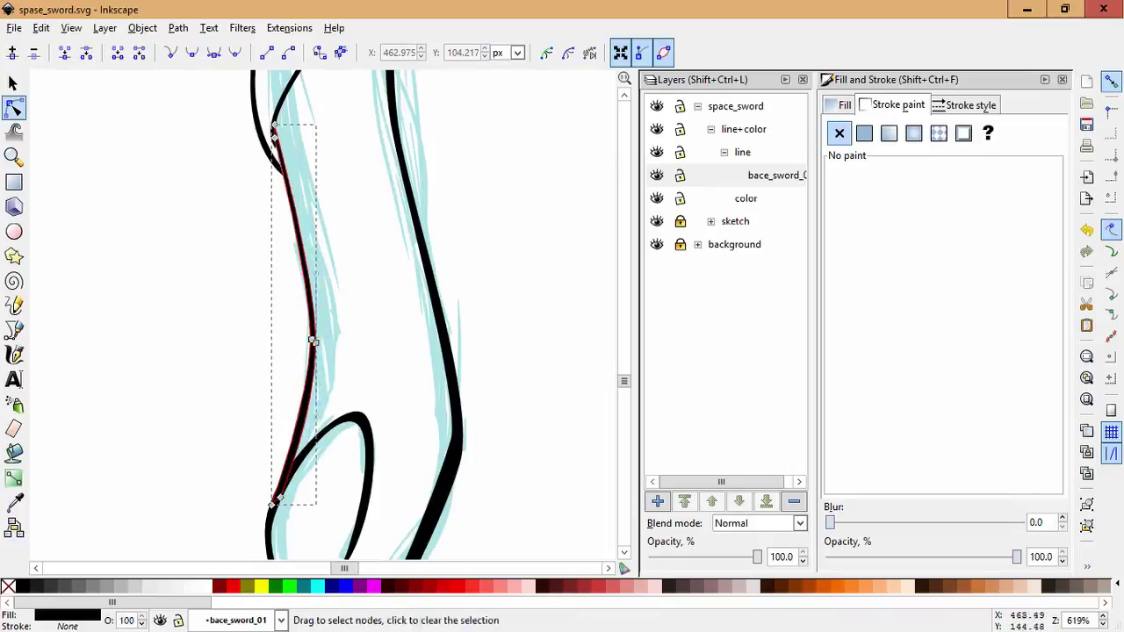
{"action": "scroll", "coordinate": [325, 316], "scroll_direction": "up", "scroll_amount": 1}
{"action": "scroll", "coordinate": [325, 316], "scroll_direction": "down", "scroll_amount": 3}
{"action": "key", "text": "Escape"}
Select the grip and pommel line paths and enlarge them to about 50 by 269 px, aligned beneath the collar.
{"action": "key", "text": "space"}
{"action": "scroll", "coordinate": [379, 318], "scroll_direction": "down", "scroll_amount": 2}
{"action": "left_click", "coordinate": [379, 263]}
{"action": "key", "text": "ctrl+a"}
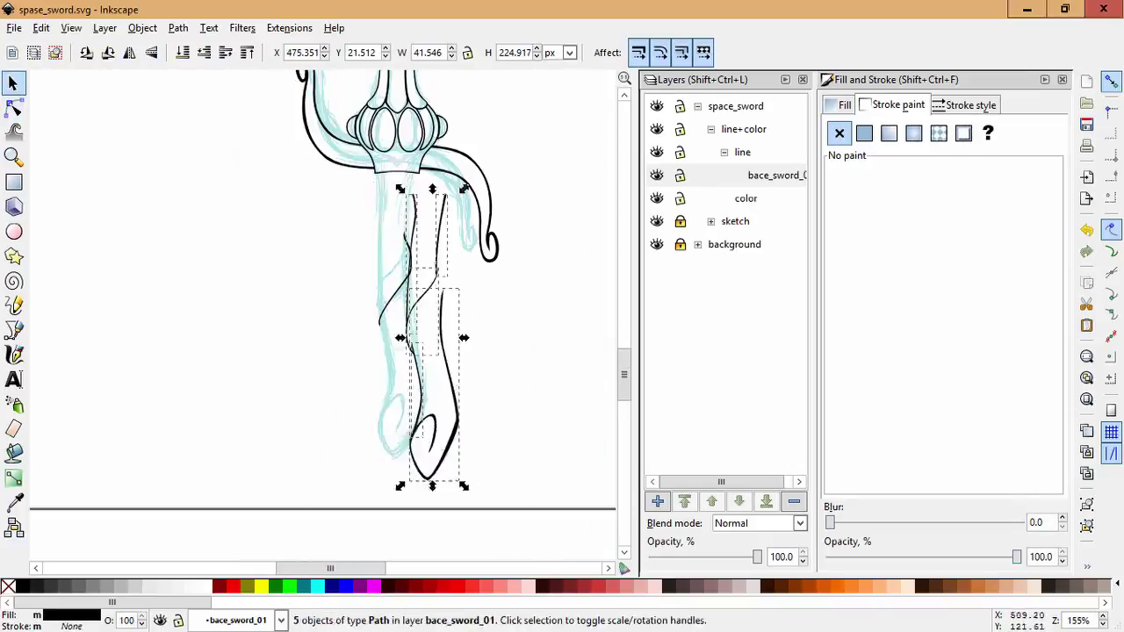
{"action": "left_click_drag", "start_coordinate": [399, 467], "coordinate": [400, 521]}
{"action": "key", "text": "Escape"}
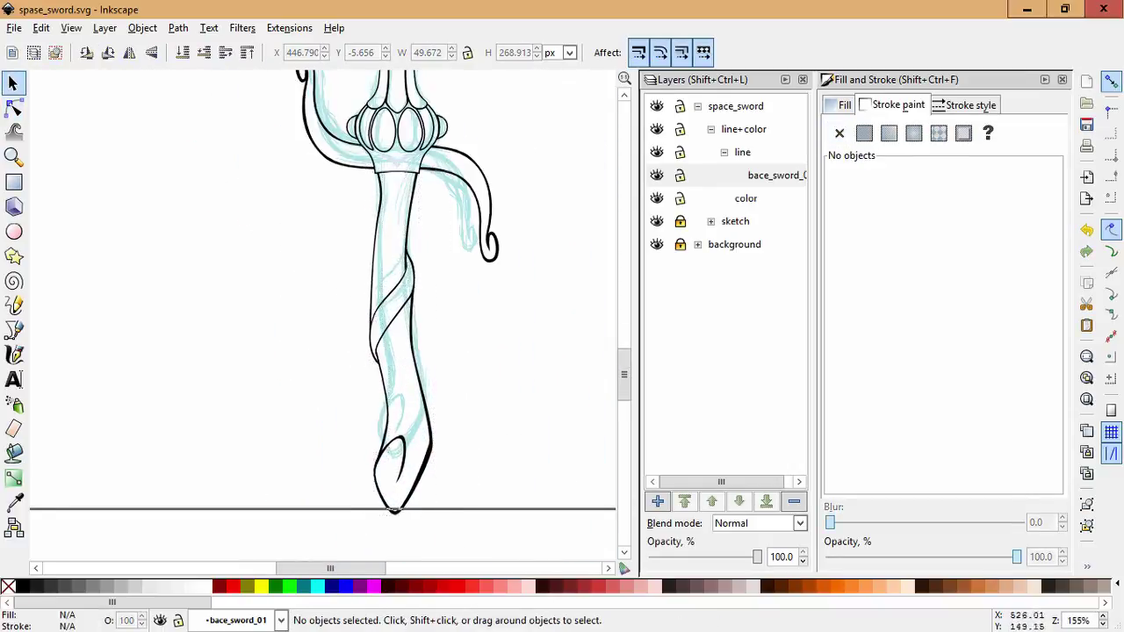
Adjust the nodes at the left grip line's upper bend below the collar.
{"action": "scroll", "coordinate": [422, 118], "scroll_direction": "up", "scroll_amount": 3}
{"action": "left_click", "coordinate": [264, 358]}
{"action": "key", "text": "n"}
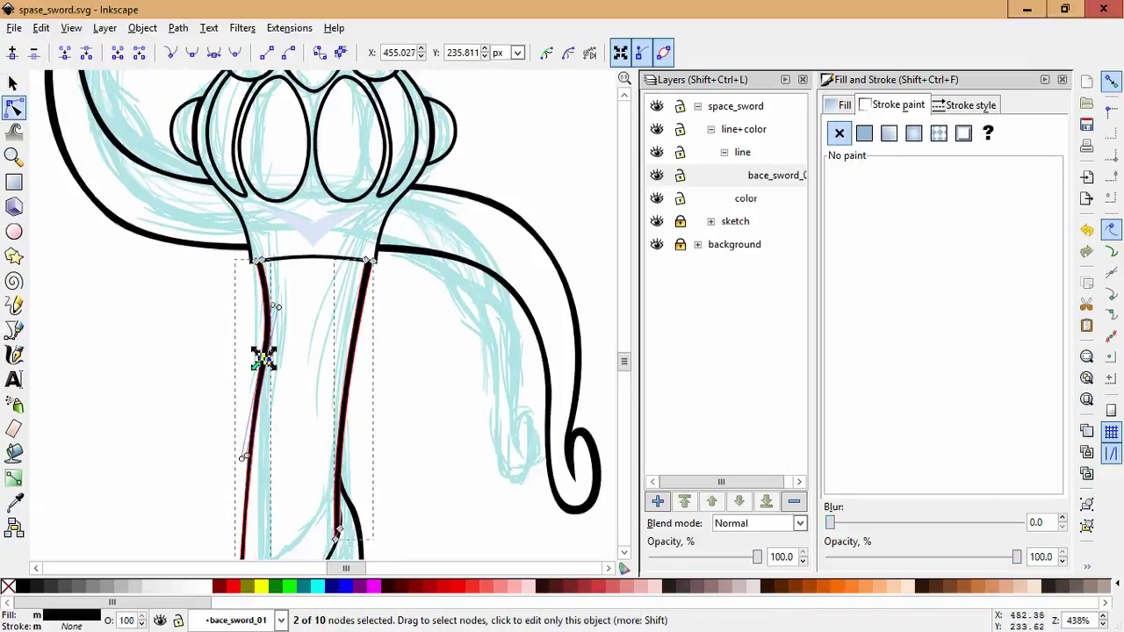
{"action": "left_click_drag", "start_coordinate": [266, 363], "coordinate": [262, 355]}
{"action": "key", "text": "space"}
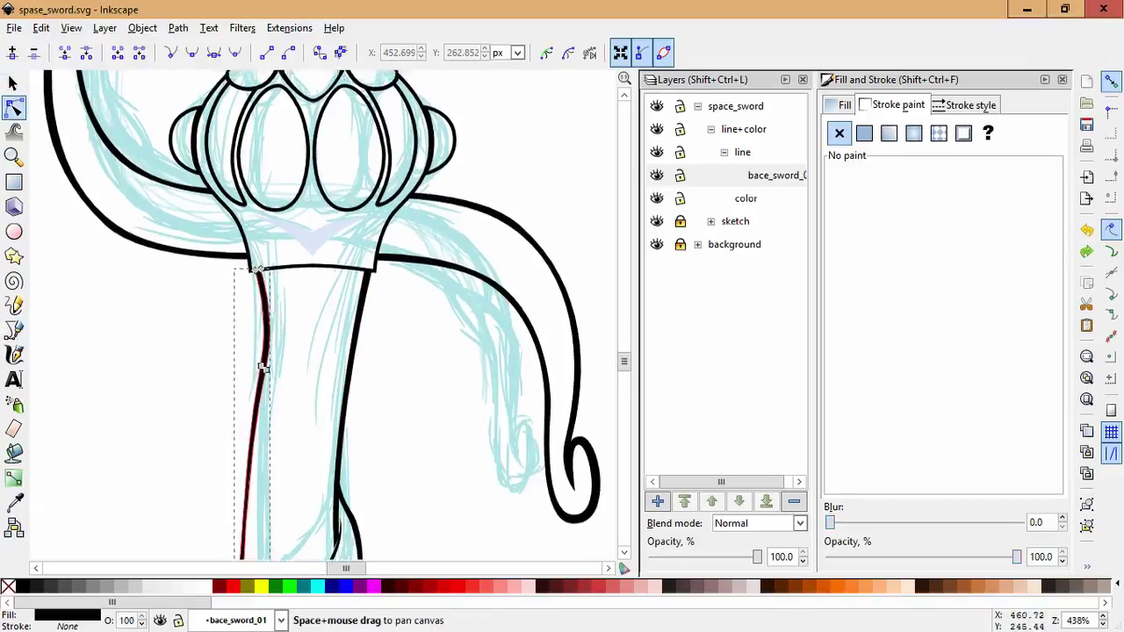
Pull both ends of the collar's lower curved edge inward to line up with the grip lines.
{"action": "scroll", "coordinate": [252, 379], "scroll_direction": "up", "scroll_amount": 1}
{"action": "key", "text": "Escape"}
{"action": "scroll", "coordinate": [254, 228], "scroll_direction": "up", "scroll_amount": 1}
{"action": "left_click", "coordinate": [352, 309]}
{"action": "left_click_drag", "start_coordinate": [226, 319], "coordinate": [243, 318]}
{"action": "left_click_drag", "start_coordinate": [477, 319], "coordinate": [466, 318]}
{"action": "key", "text": "Escape"}
Fit the guard's clipping shape to the narrowed collar and clip the guard with it again.
{"action": "left_click", "coordinate": [351, 289]}
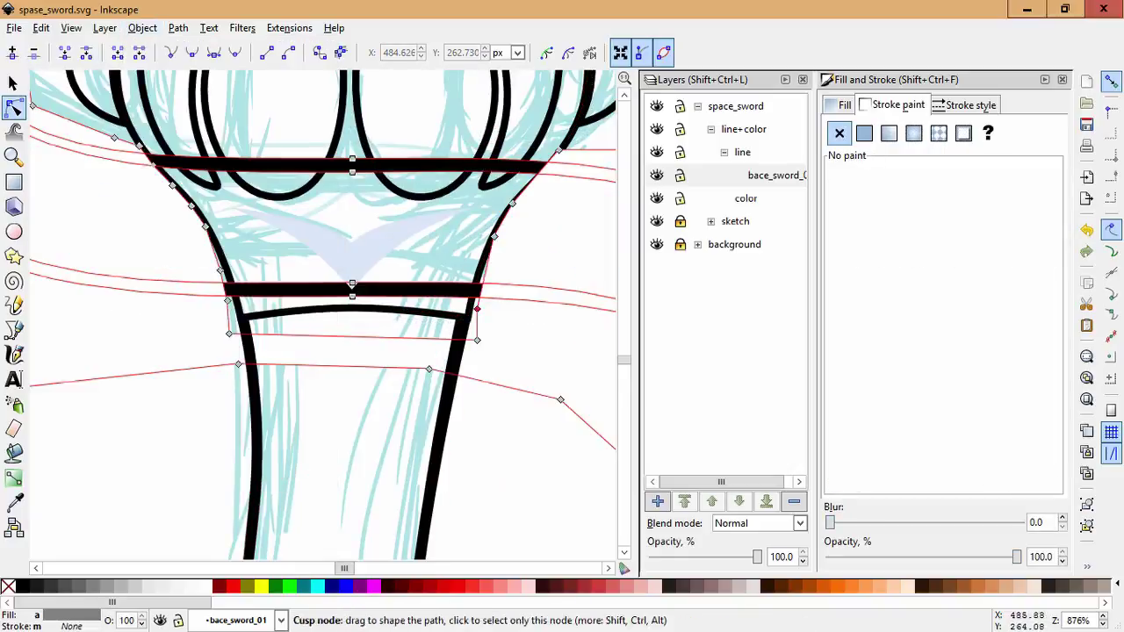
{"action": "left_click", "coordinate": [142, 28]}
{"action": "key", "text": "Escape"}
{"action": "key", "text": "Escape"}
Draw the long blade outline from the collar up to a pointed tip and back, closed with an inner edge.
{"action": "scroll", "coordinate": [325, 316], "scroll_direction": "down", "scroll_amount": 6}
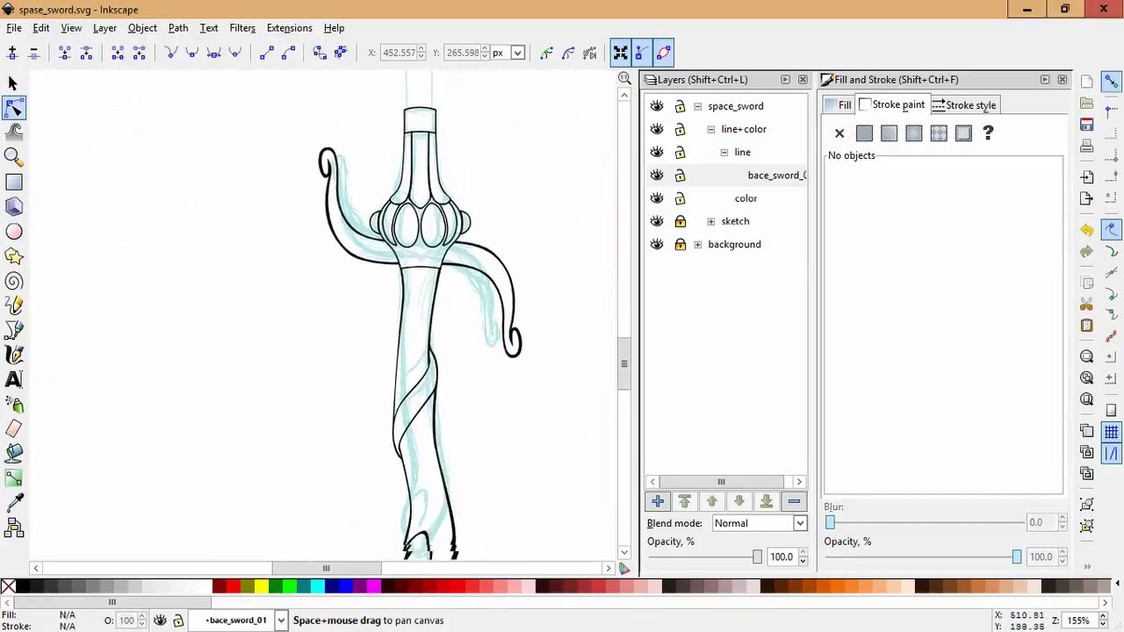
{"action": "scroll", "coordinate": [479, 365], "scroll_direction": "down", "scroll_amount": 2}
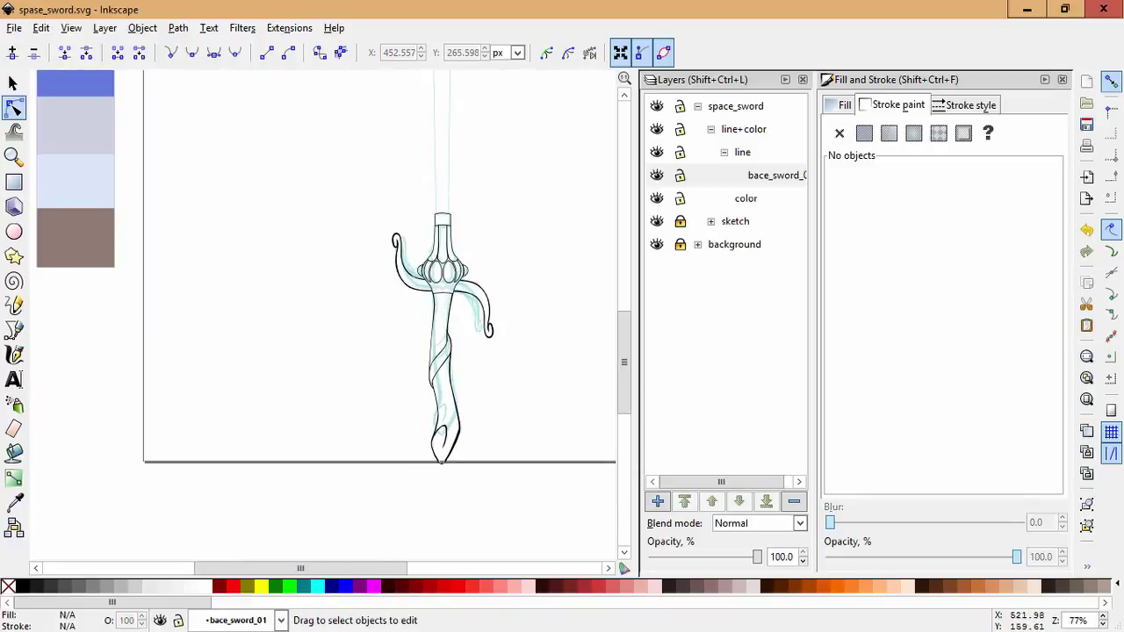
{"action": "scroll", "coordinate": [377, 316], "scroll_direction": "up", "scroll_amount": 5}
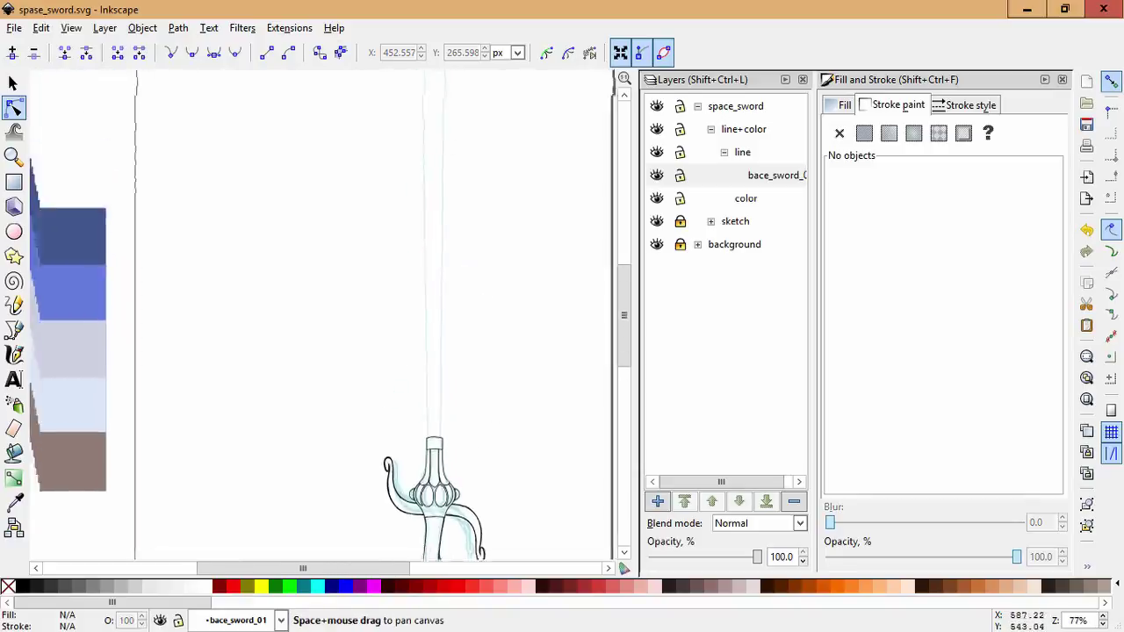
{"action": "left_click", "coordinate": [13, 329]}
{"action": "left_click", "coordinate": [427, 410]}
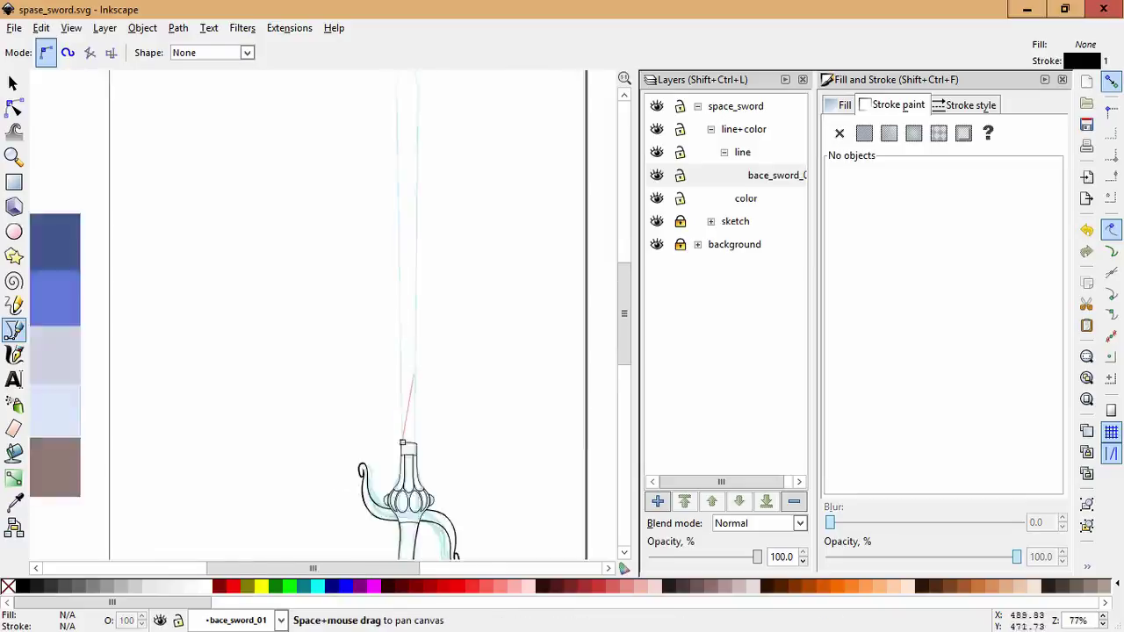
{"action": "scroll", "coordinate": [404, 351], "scroll_direction": "down", "scroll_amount": 2}
{"action": "left_click", "coordinate": [404, 254]}
{"action": "left_click", "coordinate": [411, 230]}
{"action": "scroll", "coordinate": [426, 494], "scroll_direction": "up", "scroll_amount": 4}
{"action": "scroll", "coordinate": [383, 175], "scroll_direction": "down", "scroll_amount": 3}
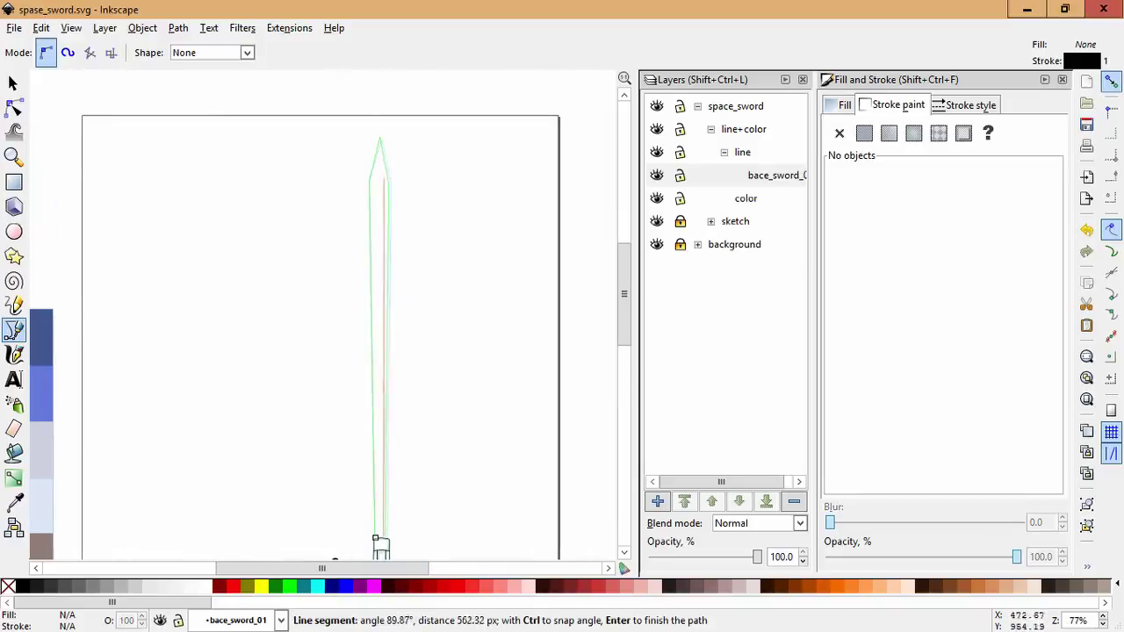
{"action": "left_click", "coordinate": [377, 540]}
{"action": "key", "text": "n"}
Place the black filled blade outline's lower end nodes on the two upper corners of the collar.
{"action": "scroll", "coordinate": [377, 527], "scroll_direction": "up", "scroll_amount": 6}
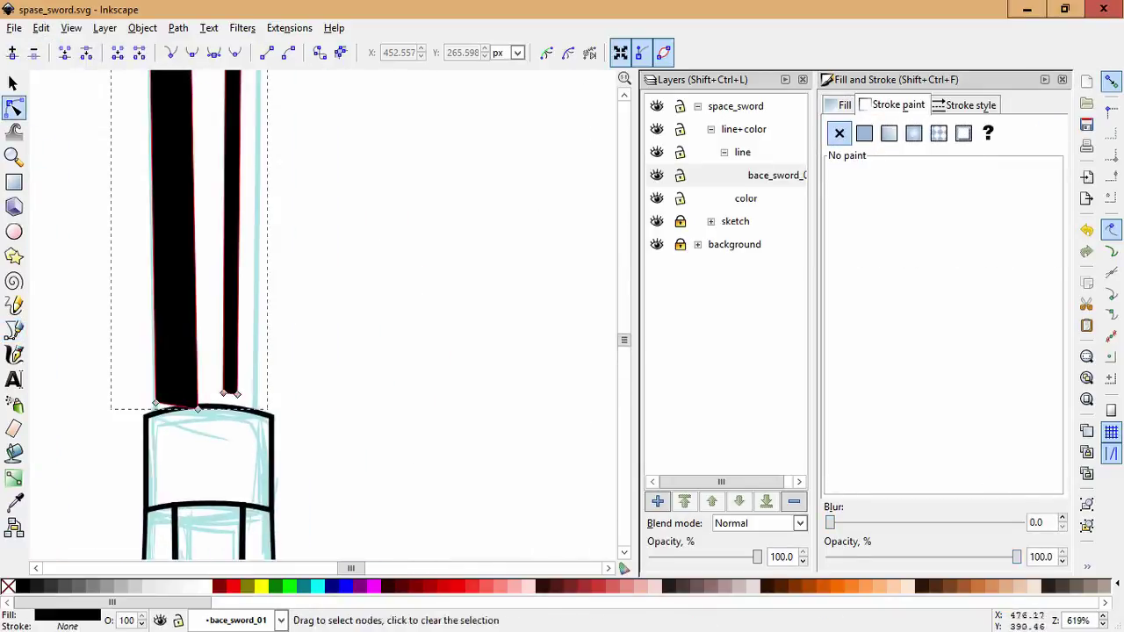
{"action": "scroll", "coordinate": [325, 448], "scroll_direction": "up", "scroll_amount": 2}
{"action": "scroll", "coordinate": [509, 416], "scroll_direction": "down", "scroll_amount": 1}
{"action": "left_click", "coordinate": [509, 417]}
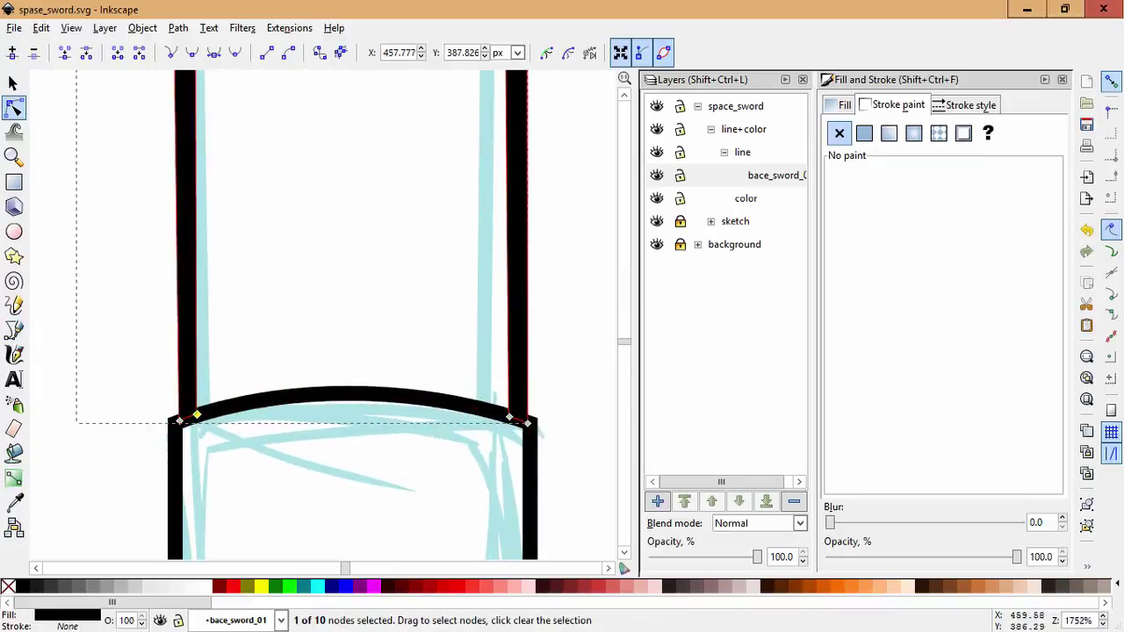
Align the four shoulder nodes below the blade's tip on one horizontal level.
{"action": "scroll", "coordinate": [518, 419], "scroll_direction": "down", "scroll_amount": 3}
{"action": "left_click_drag", "start_coordinate": [580, 105], "coordinate": [520, 298]}
{"action": "scroll", "coordinate": [521, 299], "scroll_direction": "up", "scroll_amount": 2}
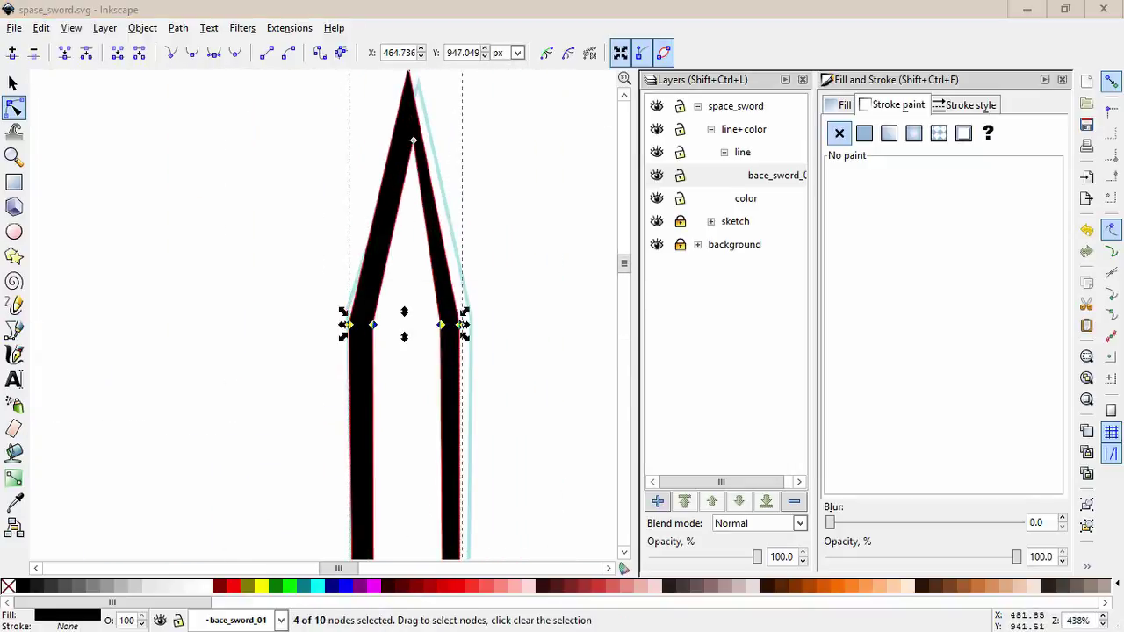
Center the blade's tip nodes between the shoulders and spread the inner shoulder nodes outward to thin the black outline.
{"action": "left_click_drag", "start_coordinate": [386, 158], "coordinate": [410, 252]}
{"action": "left_click_drag", "start_coordinate": [198, 201], "coordinate": [477, 459]}
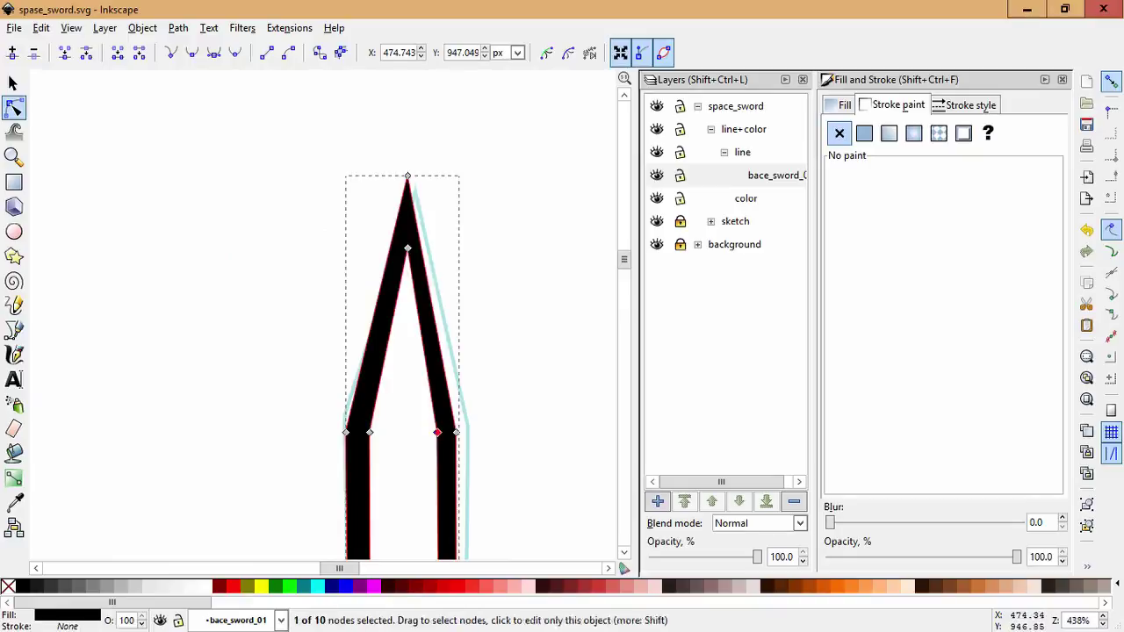
{"action": "key", "text": "ctrl+z"}
{"action": "key", "text": "ctrl+z"}
{"action": "key", "text": "ctrl+z"}
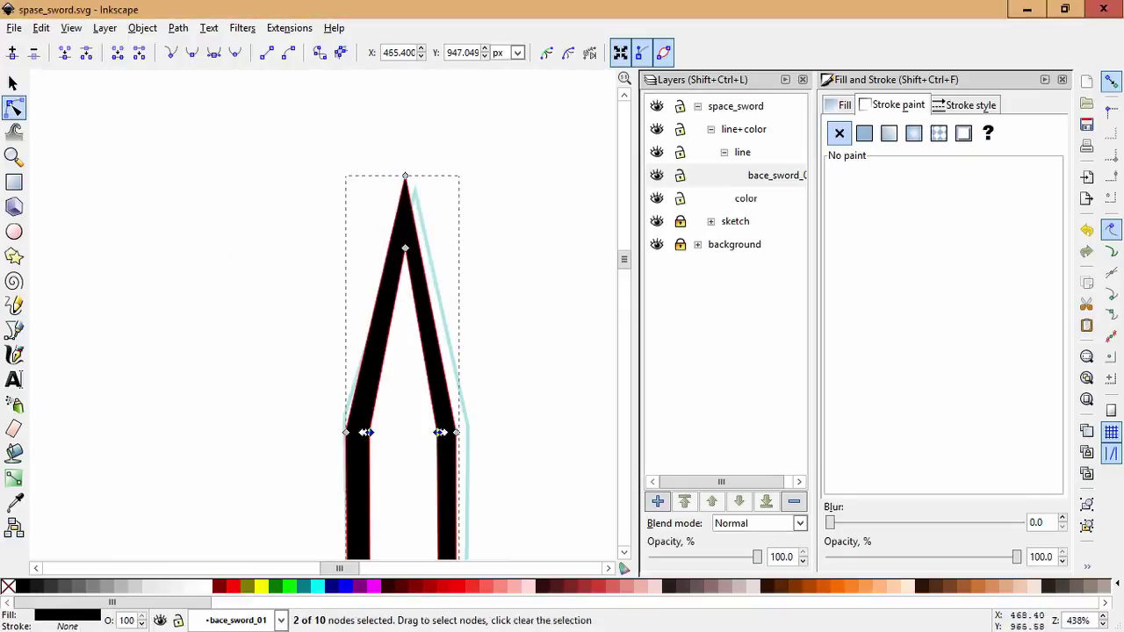
{"action": "key", "text": "ctrl+z"}
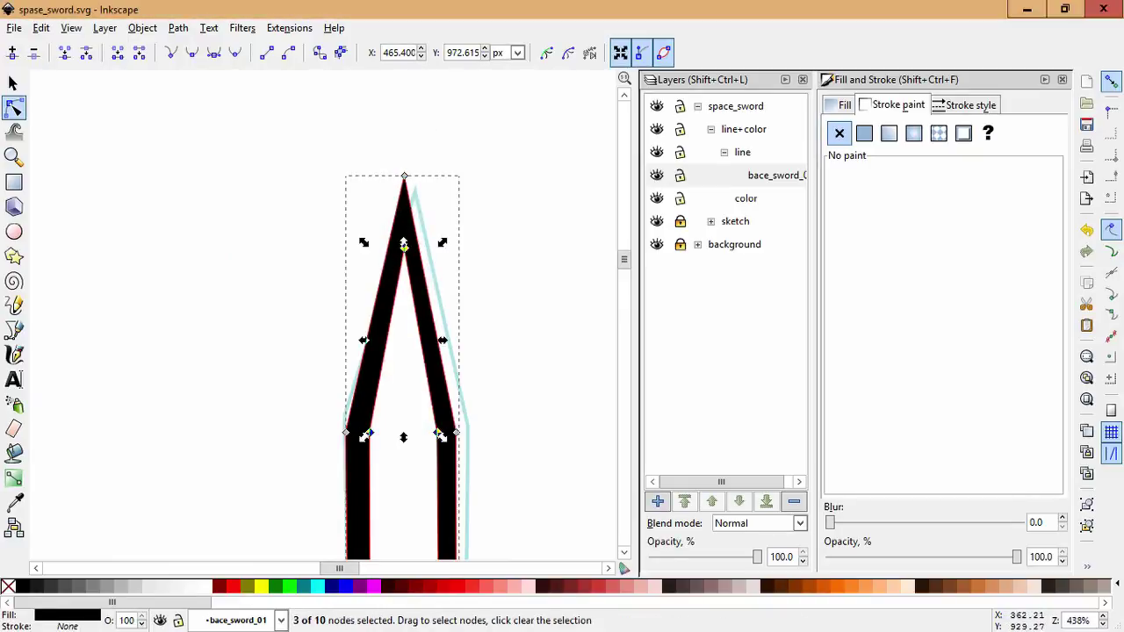
{"action": "key", "text": "Delete"}
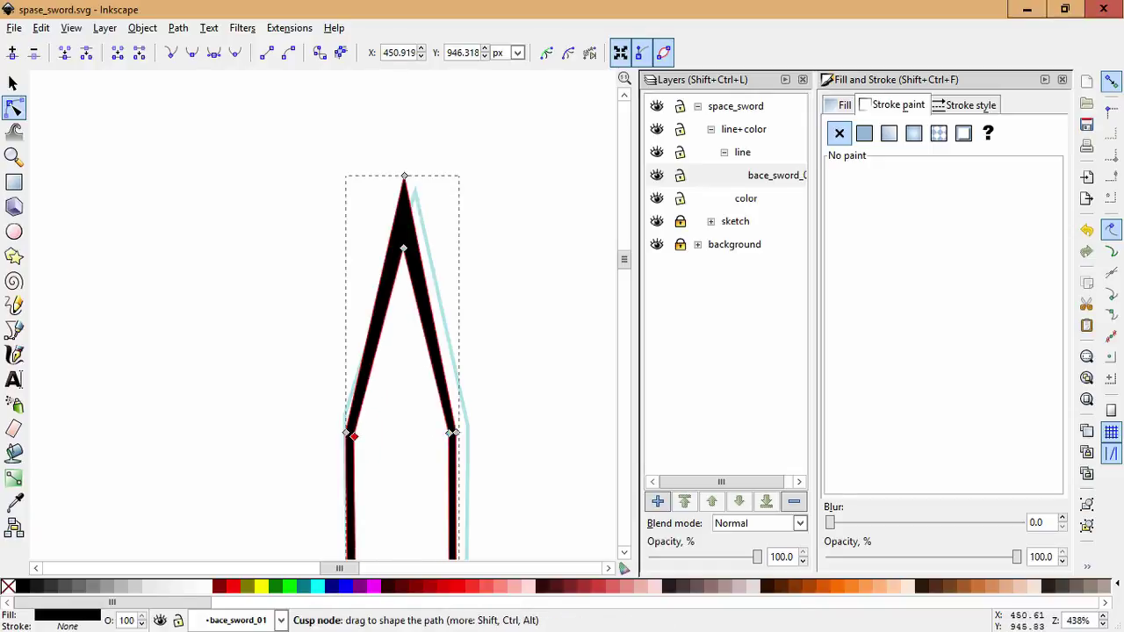
{"action": "key", "text": "Escape"}
Hide the sketch layer and recolor all the sword's line art with the brown palette swatch.
{"action": "scroll", "coordinate": [494, 350], "scroll_direction": "down", "scroll_amount": 8}
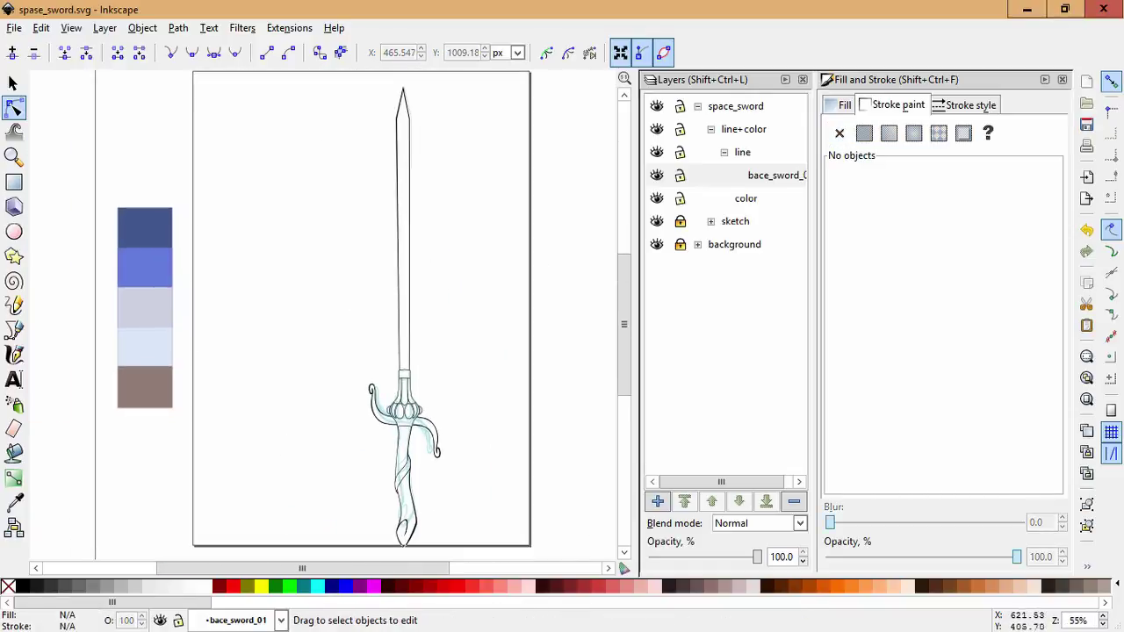
{"action": "scroll", "coordinate": [403, 329], "scroll_direction": "right", "scroll_amount": 1}
{"action": "left_click", "coordinate": [404, 412]}
{"action": "key", "text": "ctrl+a"}
{"action": "scroll", "coordinate": [403, 329], "scroll_direction": "down", "scroll_amount": 2}
{"action": "key", "text": "s"}
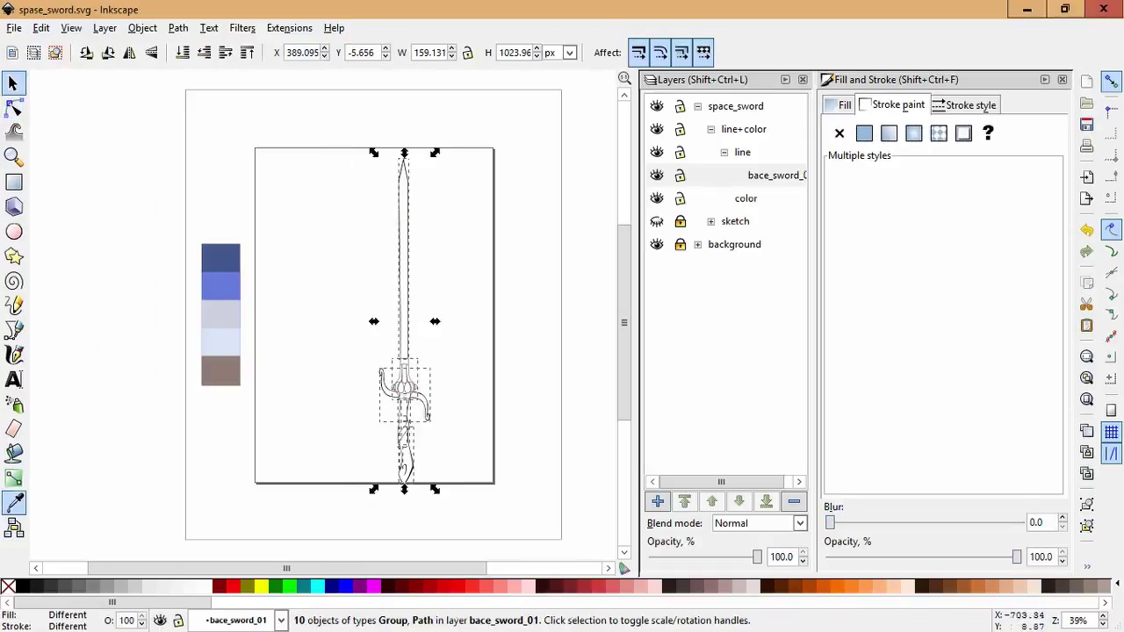
{"action": "left_click", "coordinate": [14, 501]}
{"action": "scroll", "coordinate": [424, 386], "scroll_direction": "up", "scroll_amount": 6}
{"action": "key", "text": "n"}
Remove the brown fills from the central guard's body, gem shapes, side knobs and collar, keeping their outlines.
{"action": "key", "text": "s"}
{"action": "left_click", "coordinate": [229, 173]}
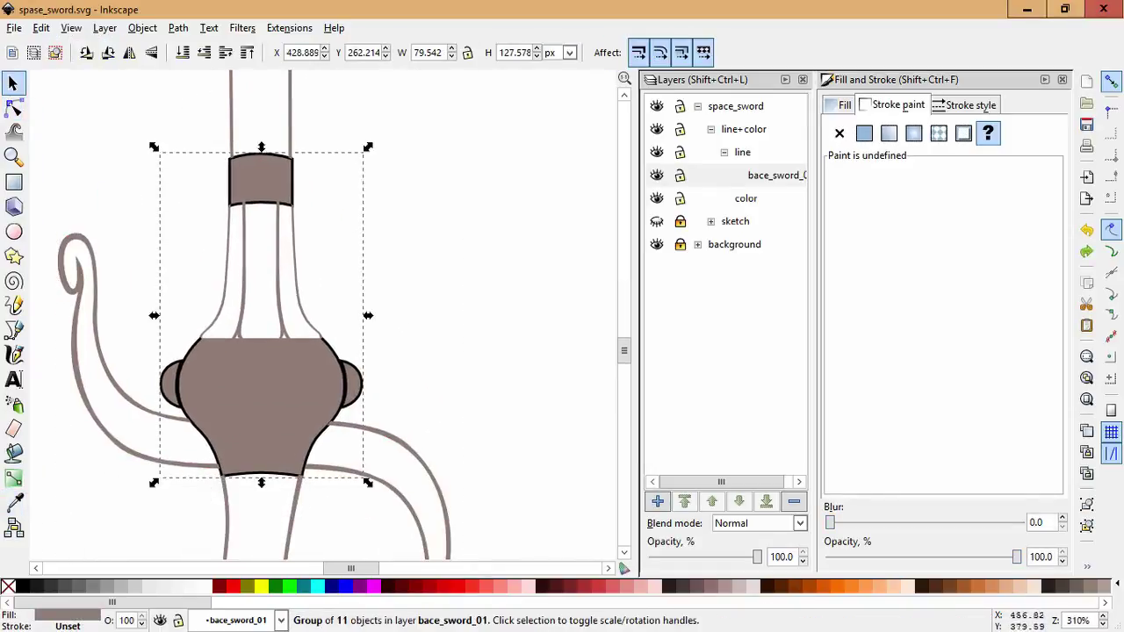
{"action": "left_click", "coordinate": [263, 412], "text": "ctrl"}
{"action": "key", "text": "End"}
{"action": "left_click", "coordinate": [230, 386], "text": "ctrl"}
{"action": "left_click", "coordinate": [351, 384], "text": "ctrl"}
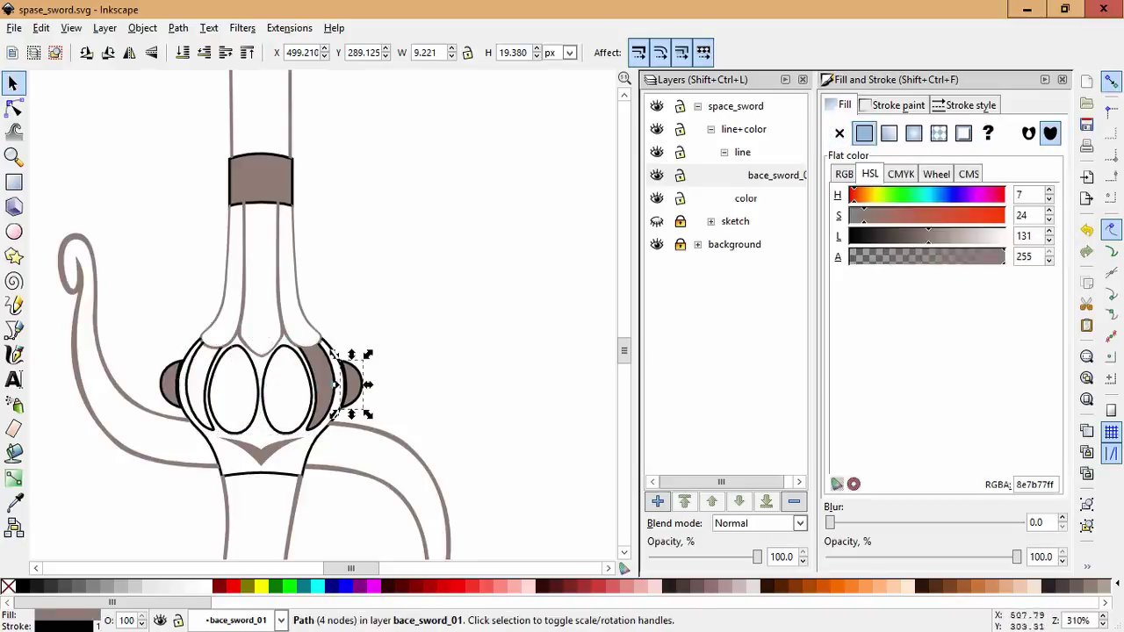
{"action": "left_click", "coordinate": [167, 384], "text": "ctrl"}
{"action": "key", "text": "Escape"}
{"action": "left_click", "coordinate": [261, 180], "text": "ctrl"}
{"action": "key", "text": "Escape"}
Recolor the remaining black strokes of the guard's body, gems, knobs and collar to the palette brown.
{"action": "scroll", "coordinate": [488, 358], "scroll_direction": "down", "scroll_amount": 5}
{"action": "scroll", "coordinate": [431, 351], "scroll_direction": "up", "scroll_amount": 6}
{"action": "left_click", "coordinate": [367, 345], "text": "ctrl"}
{"action": "left_click", "coordinate": [312, 265], "text": "ctrl+shift"}
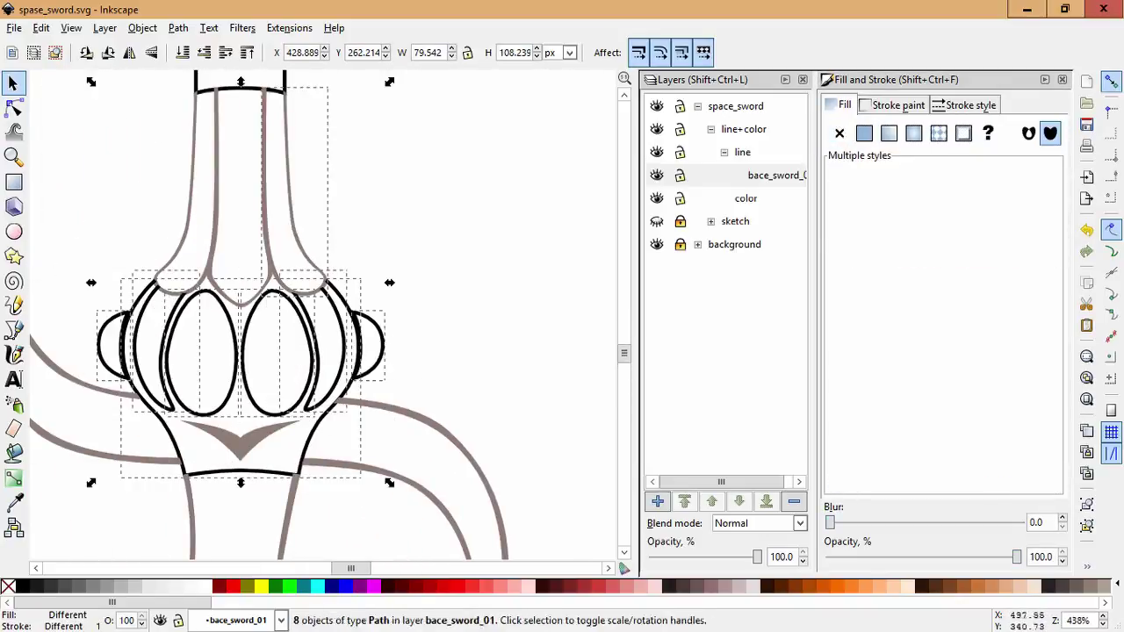
{"action": "scroll", "coordinate": [325, 316], "scroll_direction": "down", "scroll_amount": 5}
{"action": "key", "text": "Escape"}
{"action": "scroll", "coordinate": [159, 372], "scroll_direction": "up", "scroll_amount": 2}
Add a sublayer inside the color layer, select all the line art to check it, and make the new sublayer current.
{"action": "left_click", "coordinate": [745, 198]}
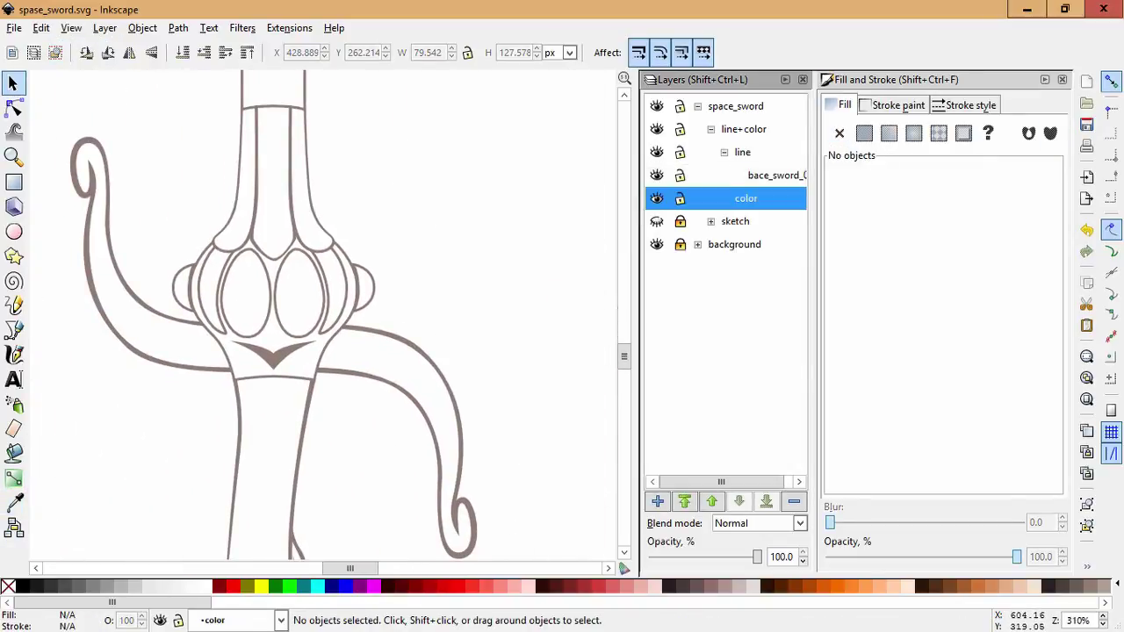
{"action": "key", "text": "shift+ctrl+n"}
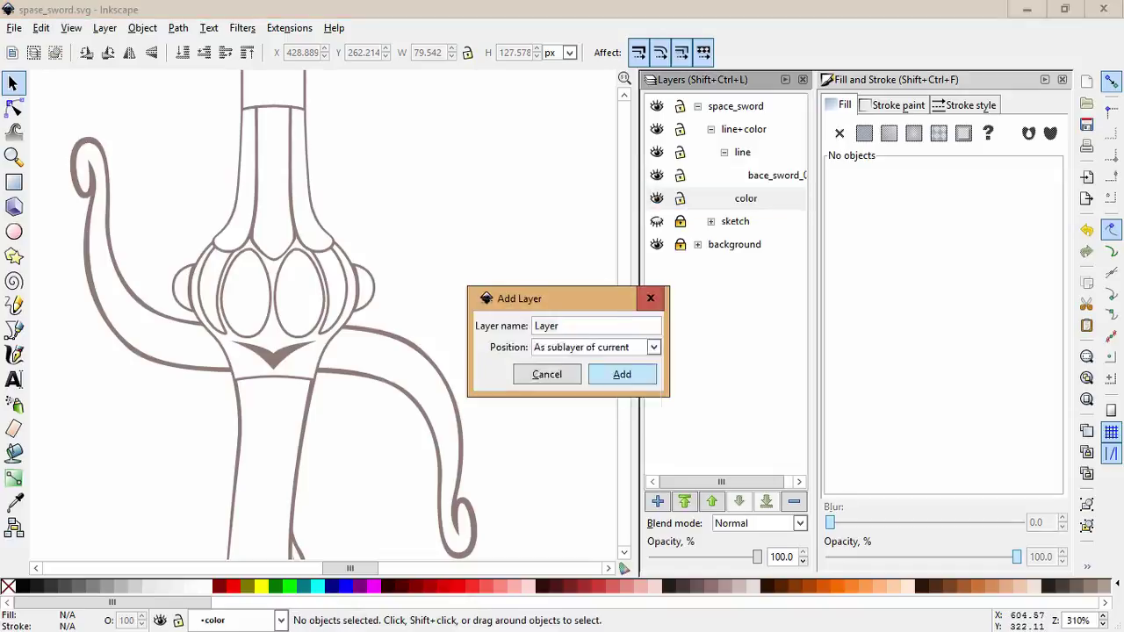
{"action": "key", "text": "Return"}
{"action": "scroll", "coordinate": [471, 356], "scroll_direction": "down", "scroll_amount": 6}
{"action": "key", "text": "ctrl+alt+a"}
{"action": "key", "text": "Escape"}
{"action": "scroll", "coordinate": [463, 188], "scroll_direction": "up", "scroll_amount": 1}
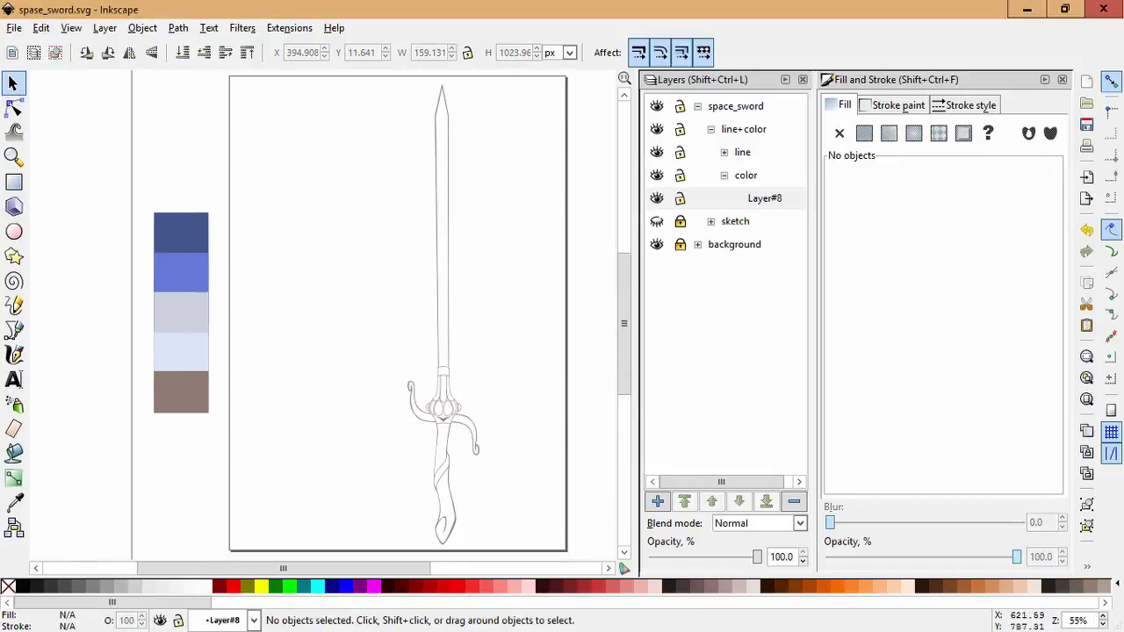
{"action": "left_click", "coordinate": [442, 264]}
{"action": "key", "text": "Escape"}
{"action": "key", "text": "ctrl+alt+a"}
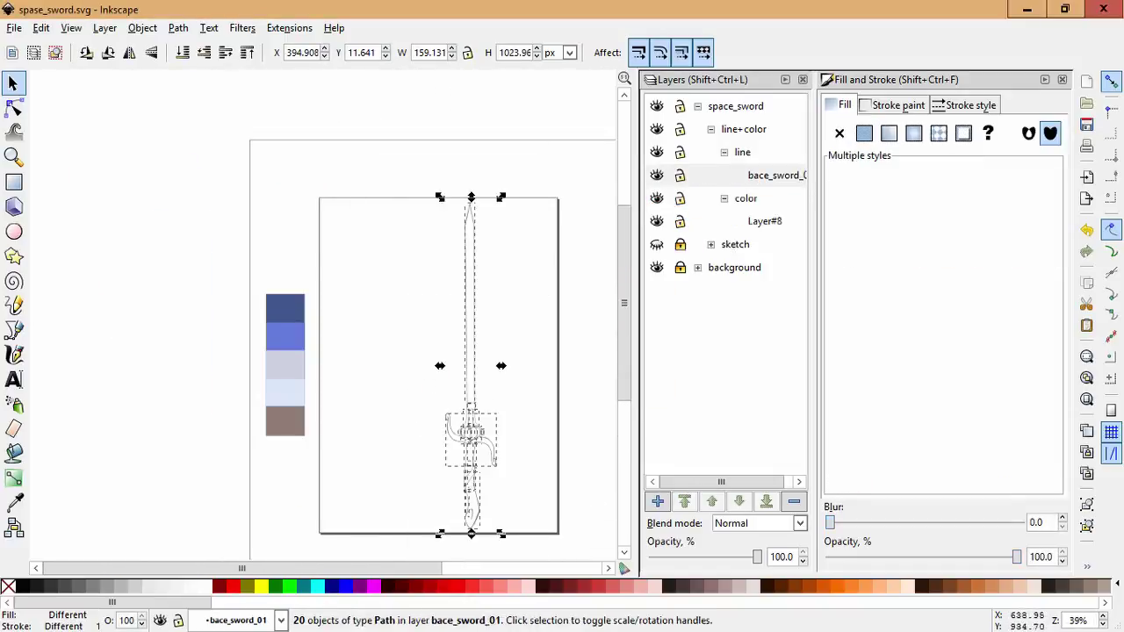
{"action": "key", "text": "Escape"}
{"action": "left_click", "coordinate": [765, 221]}
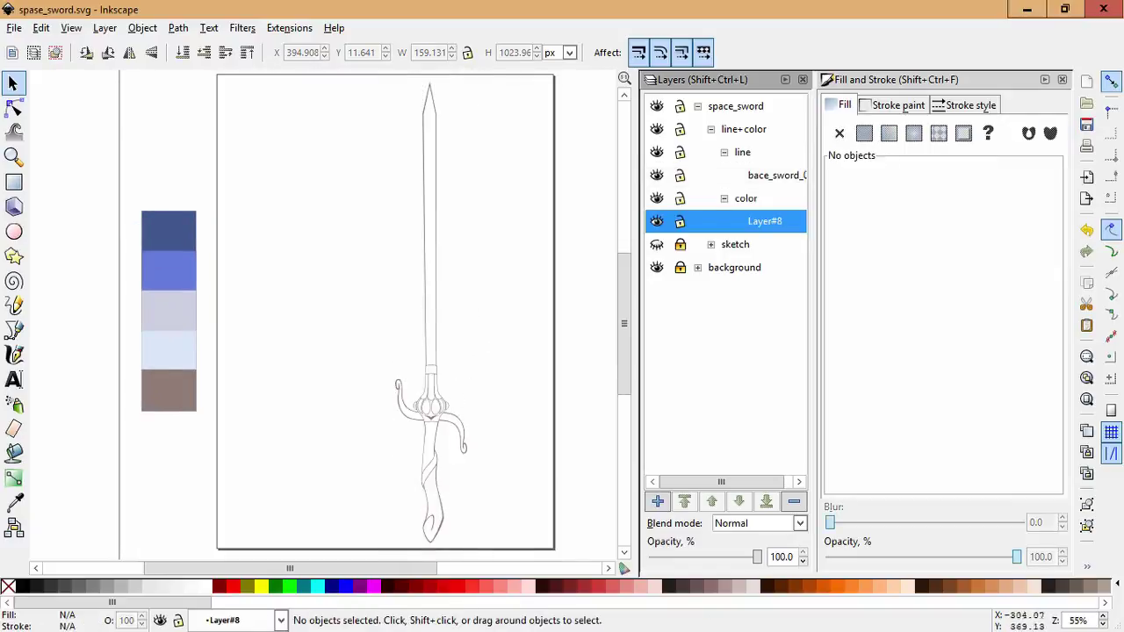
Bucket-fill the blade with the palette's light blue dae5f6, with no stroke on the fill.
{"action": "key", "text": "shift+F7"}
{"action": "left_click", "coordinate": [429, 220]}
{"action": "scroll", "coordinate": [430, 220], "scroll_direction": "up", "scroll_amount": 4}
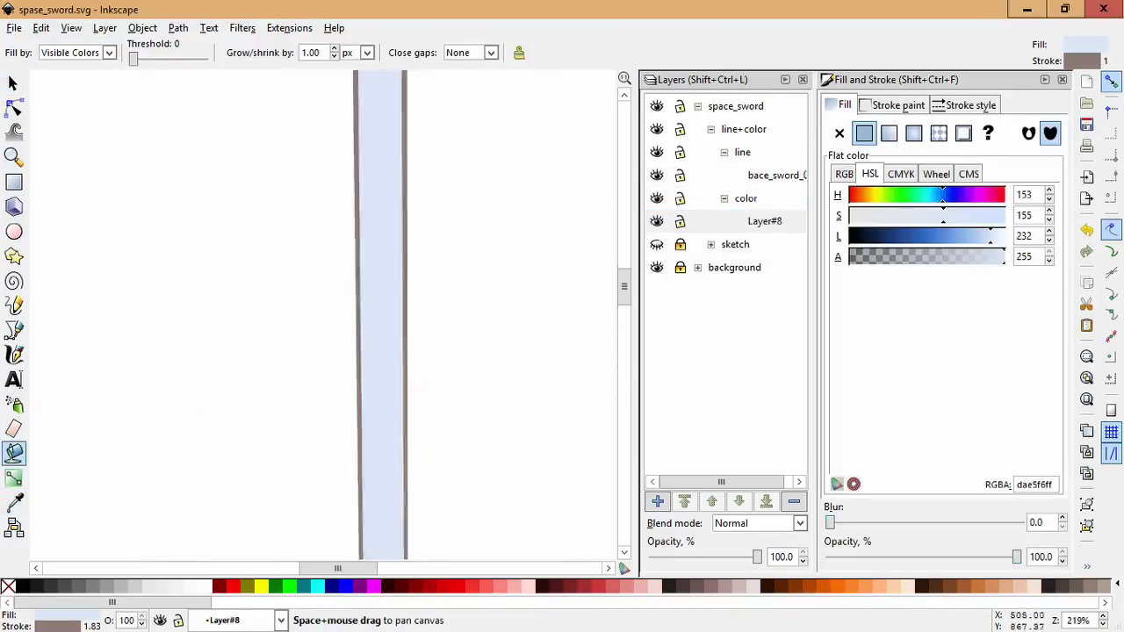
{"action": "left_click", "coordinate": [897, 105]}
{"action": "scroll", "coordinate": [325, 316], "scroll_direction": "down", "scroll_amount": 5}
{"action": "key", "text": "ctrl+z"}
{"action": "scroll", "coordinate": [325, 316], "scroll_direction": "up", "scroll_amount": 4}
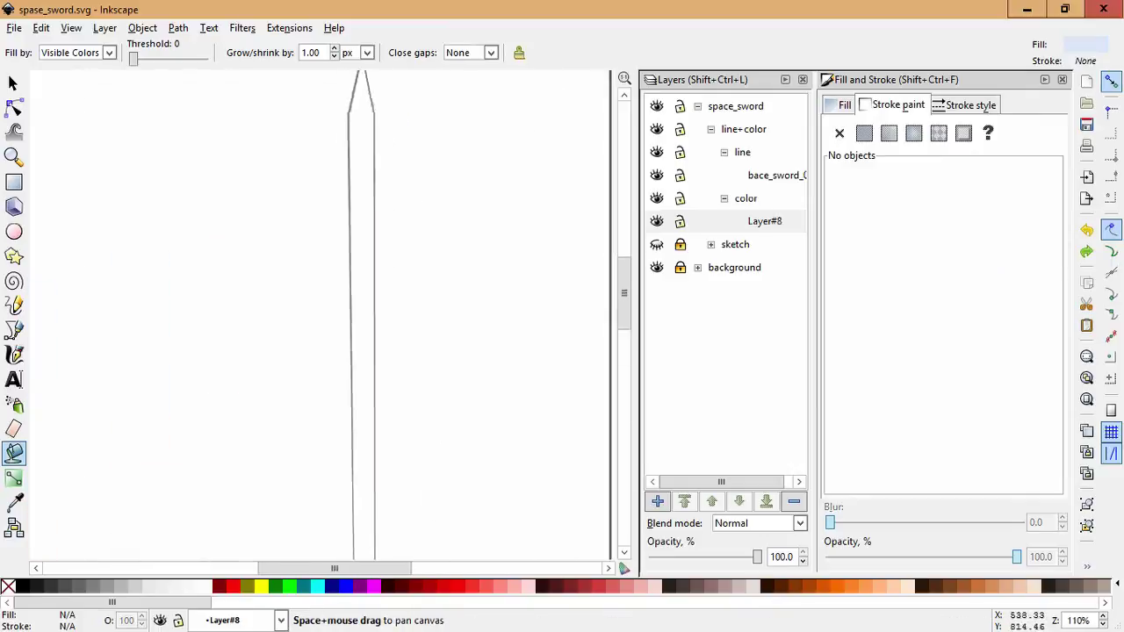
{"action": "key", "text": "ctrl+shift+z"}
{"action": "scroll", "coordinate": [325, 316], "scroll_direction": "down", "scroll_amount": 2}
{"action": "scroll", "coordinate": [386, 316], "scroll_direction": "down", "scroll_amount": 5}
{"action": "scroll", "coordinate": [387, 316], "scroll_direction": "up", "scroll_amount": 2}
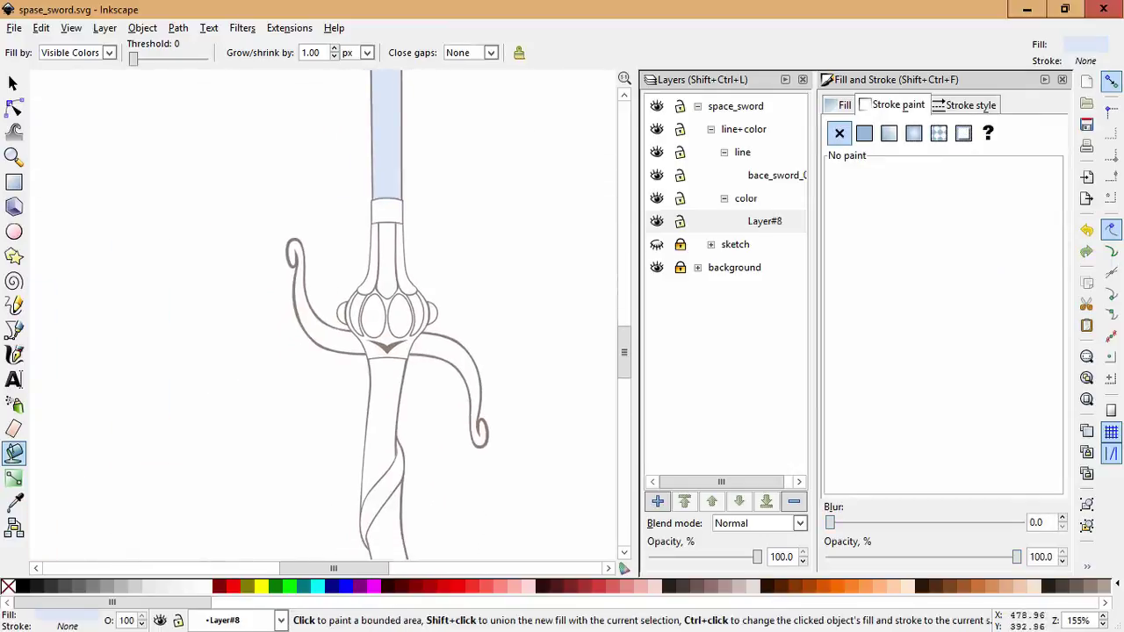
Bucket-fill the collar, neck, guard body, side knobs, curved arms and twisted grip with the same light blue.
{"action": "scroll", "coordinate": [469, 324], "scroll_direction": "up", "scroll_amount": 2}
{"action": "left_click", "coordinate": [392, 345]}
{"action": "left_click", "coordinate": [448, 356]}
{"action": "scroll", "coordinate": [447, 355], "scroll_direction": "up", "scroll_amount": 1}
{"action": "scroll", "coordinate": [448, 356], "scroll_direction": "down", "scroll_amount": 5}
{"action": "left_click", "coordinate": [290, 377]}
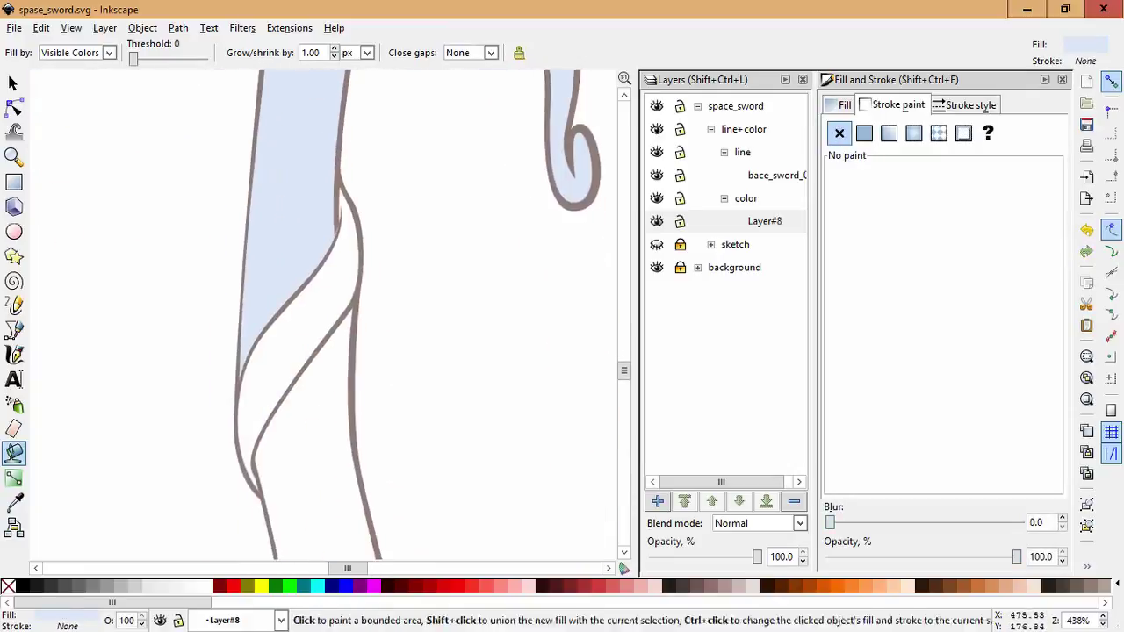
{"action": "scroll", "coordinate": [290, 377], "scroll_direction": "down", "scroll_amount": 3}
{"action": "scroll", "coordinate": [395, 351], "scroll_direction": "down", "scroll_amount": 2}
{"action": "scroll", "coordinate": [395, 351], "scroll_direction": "down", "scroll_amount": 1}
Add another sublayer above the light blue fills and bucket-fill the guard's four gem shapes with the medium blue swatch.
{"action": "key", "text": "shift+ctrl+n"}
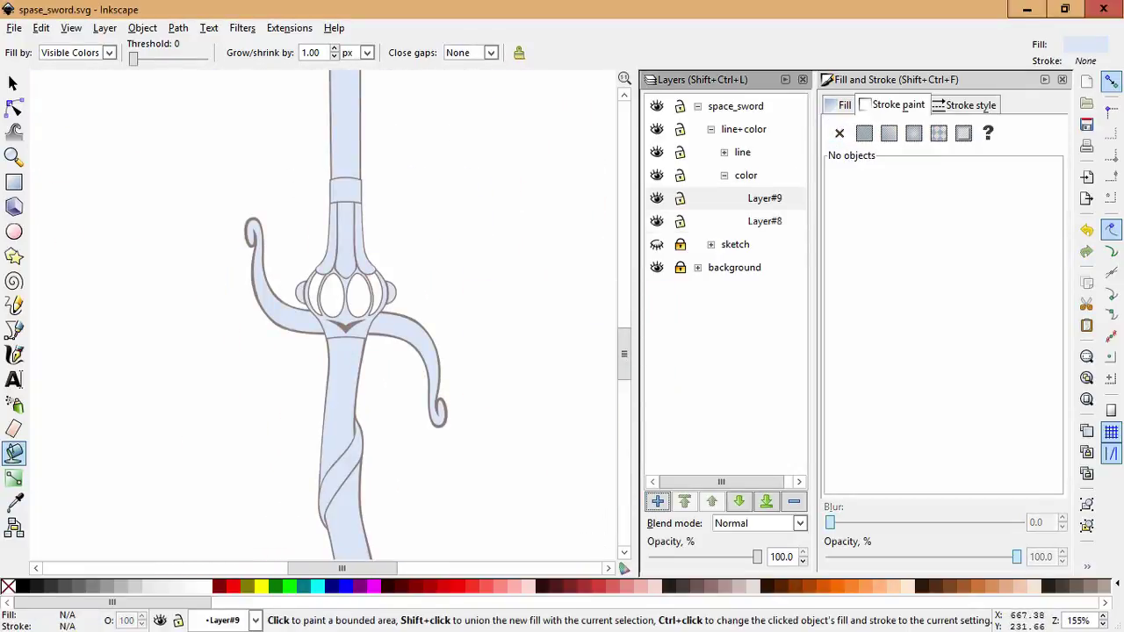
{"action": "key", "text": "s"}
{"action": "scroll", "coordinate": [325, 316], "scroll_direction": "left", "scroll_amount": 4}
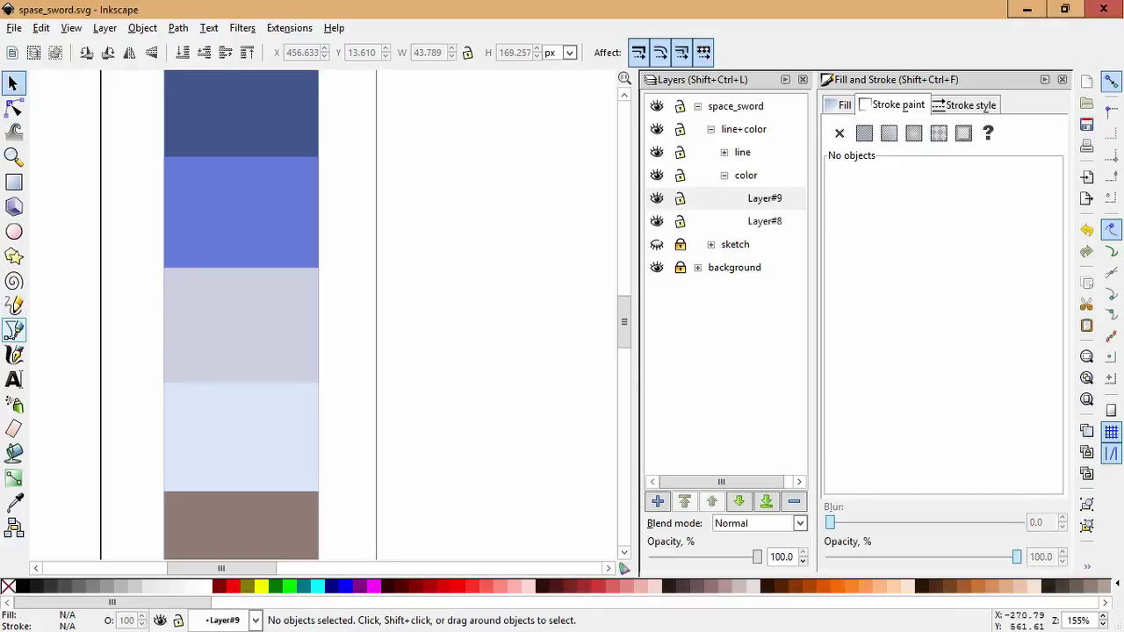
{"action": "key", "text": "d"}
{"action": "left_click", "coordinate": [242, 210]}
{"action": "key", "text": "u"}
{"action": "key", "text": "grave"}
{"action": "left_click", "coordinate": [404, 276]}
{"action": "left_click", "coordinate": [452, 263]}
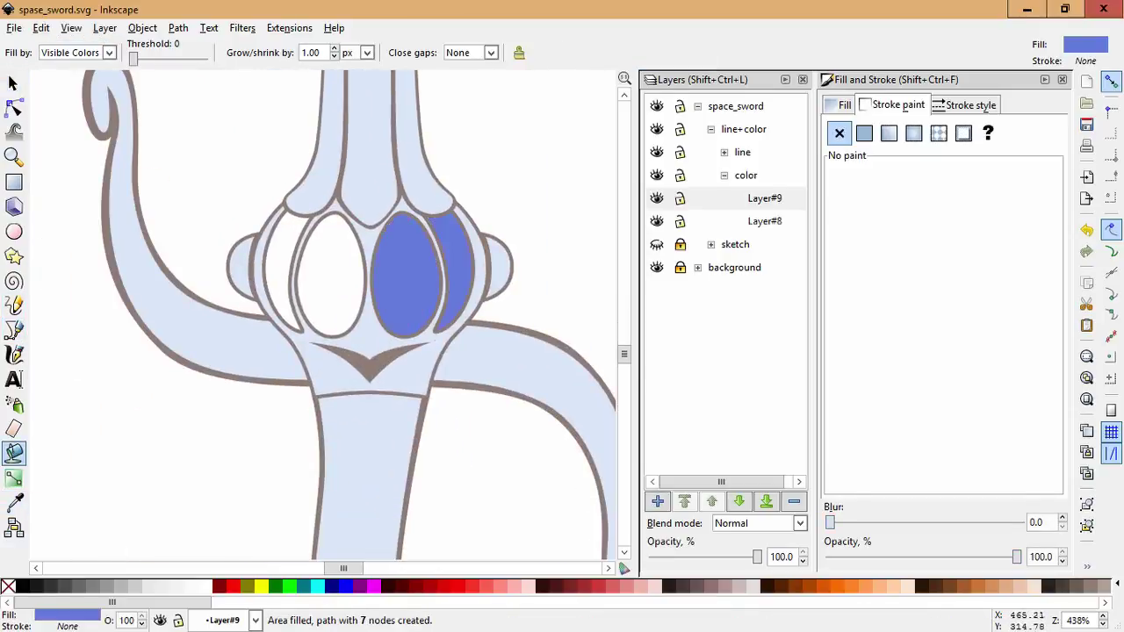
{"action": "left_click", "coordinate": [330, 273]}
{"action": "left_click", "coordinate": [279, 259]}
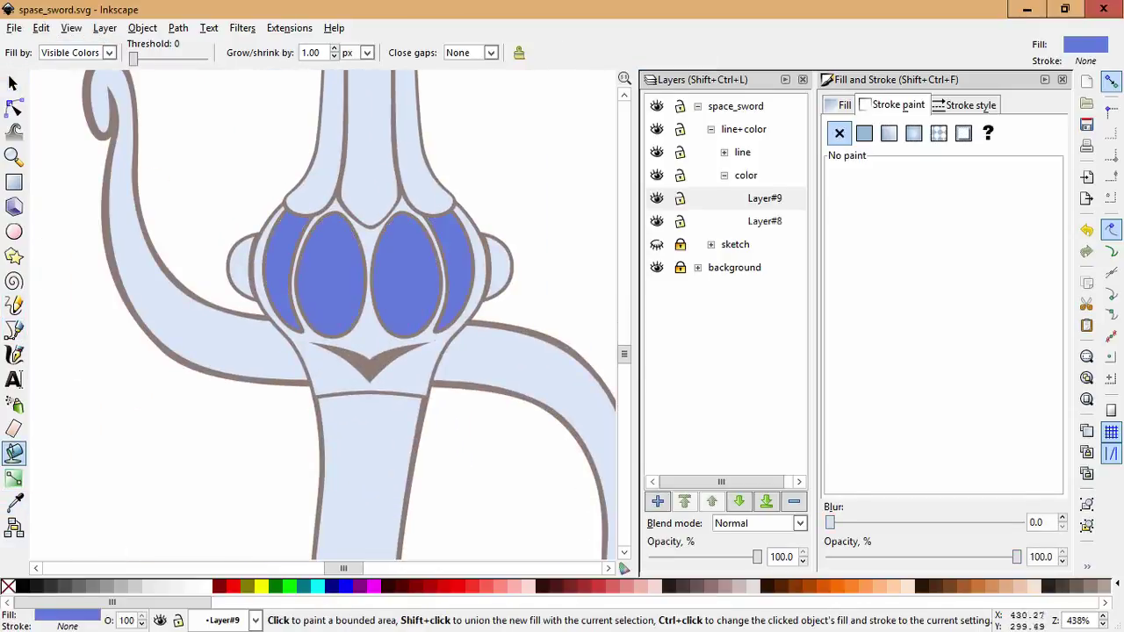
Draw an open helper line below the gems through the V-shaped ornament and adjust its nodes to the ornament's ends.
{"action": "key", "text": "b"}
{"action": "scroll", "coordinate": [443, 262], "scroll_direction": "up", "scroll_amount": 1}
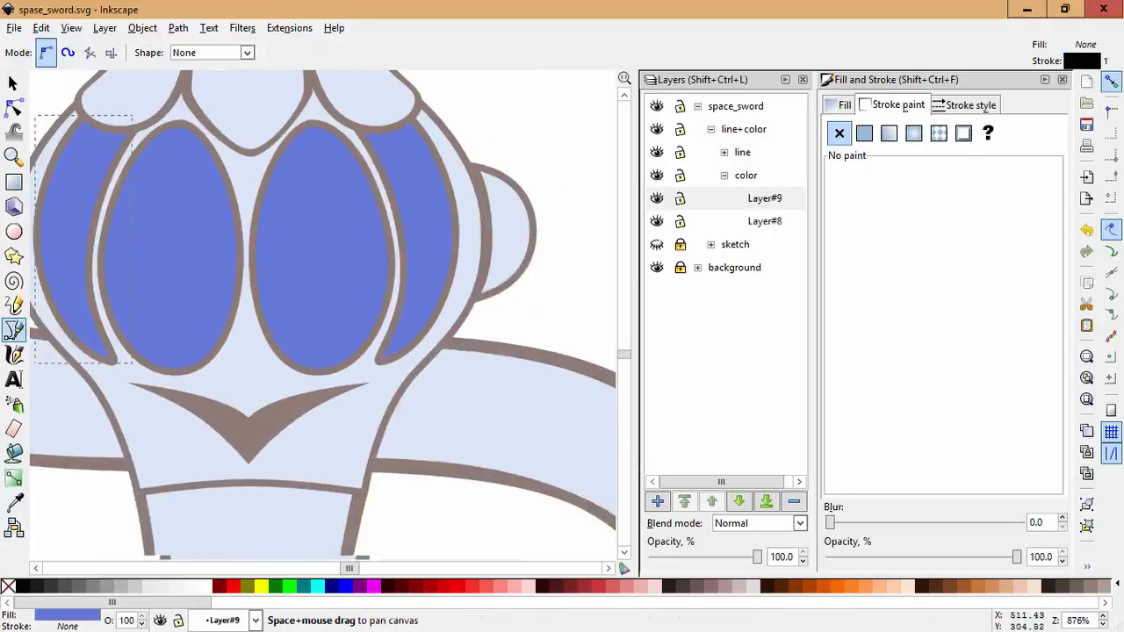
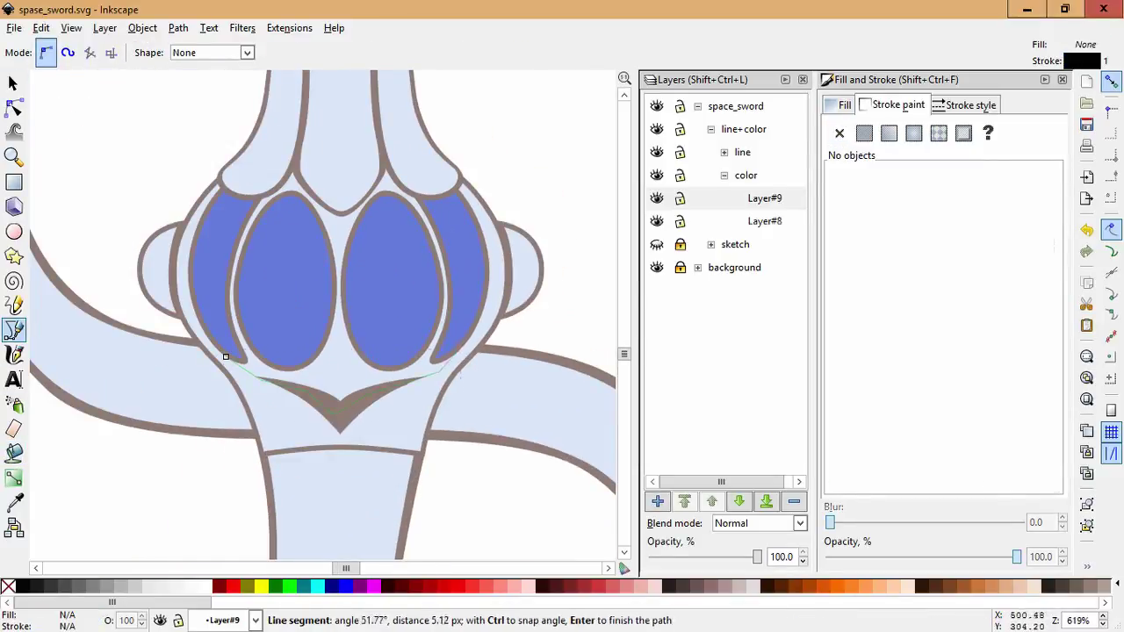
{"action": "left_click", "coordinate": [226, 356]}
{"action": "key", "text": "n"}
{"action": "scroll", "coordinate": [333, 357], "scroll_direction": "up", "scroll_amount": 2}
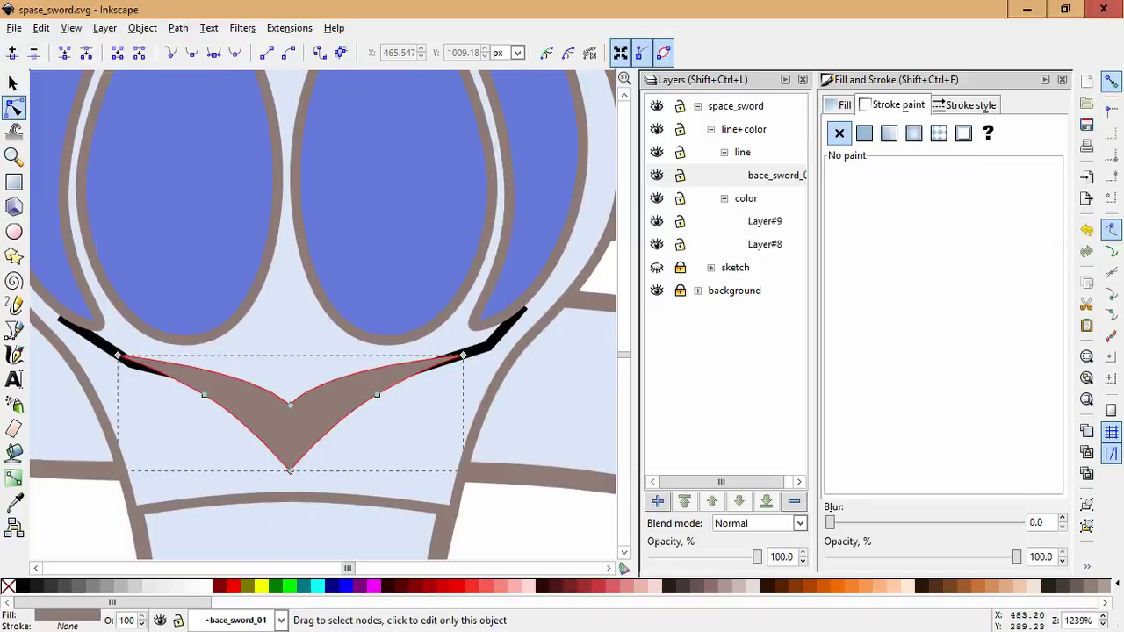
{"action": "left_click", "coordinate": [130, 362]}
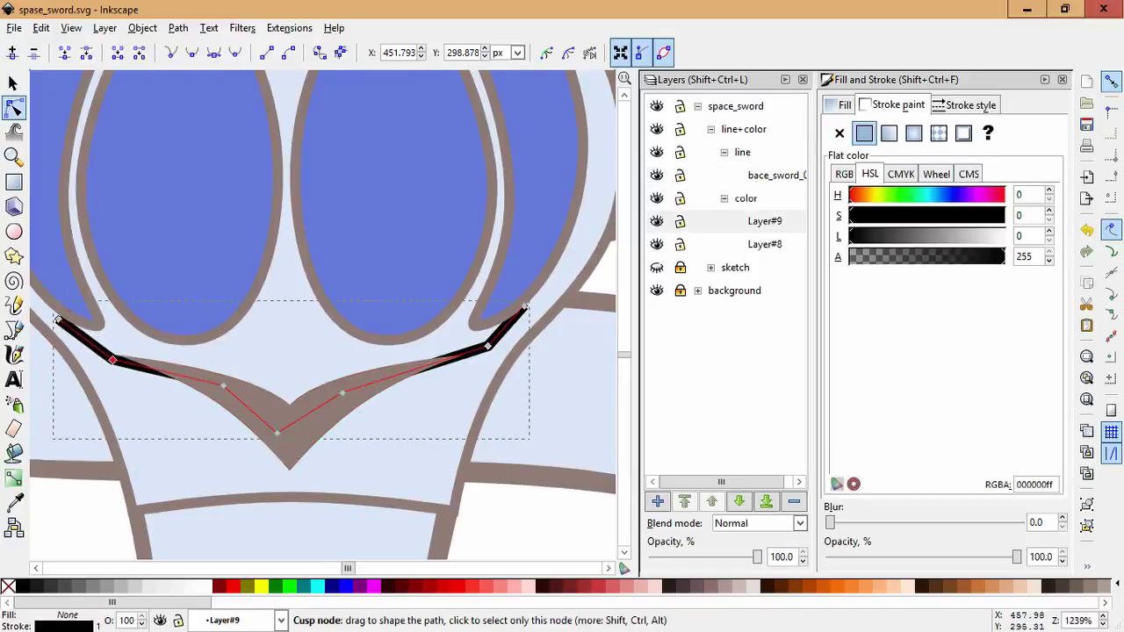
Bucket-fill the area between and around the gems with the line-art brown on Layer#8.
{"action": "left_click", "coordinate": [765, 245]}
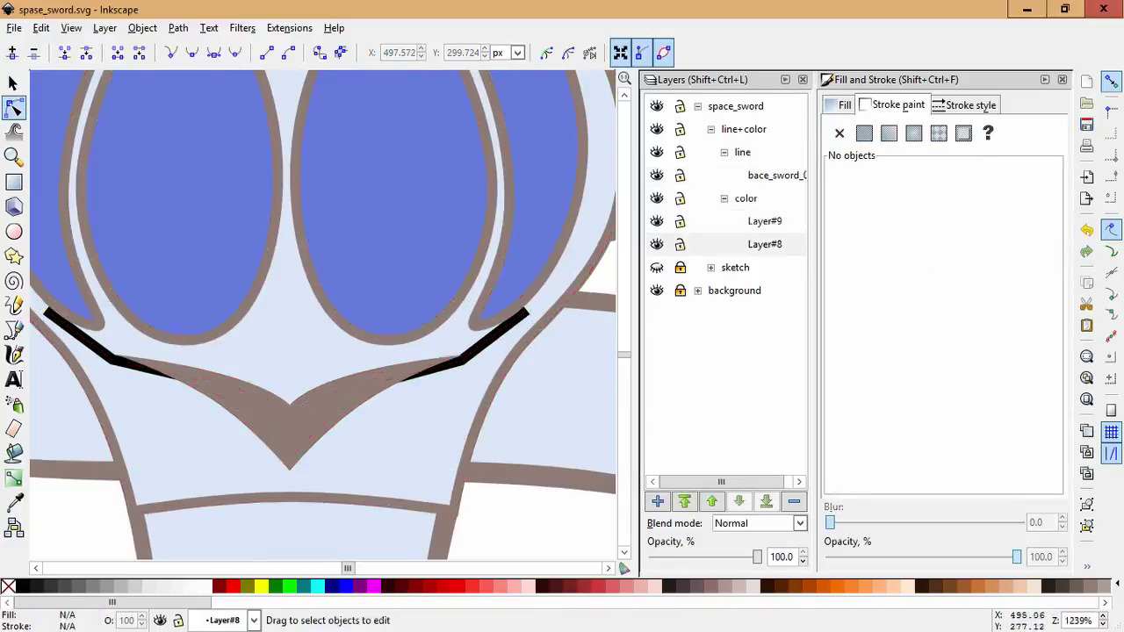
{"action": "scroll", "coordinate": [366, 347], "scroll_direction": "down", "scroll_amount": 3}
{"action": "key", "text": "F7"}
{"action": "key", "text": "shift+F7"}
{"action": "left_click", "coordinate": [365, 347]}
Delete the black helper line below the gems and select the brown fill for node editing.
{"action": "key", "text": "n"}
{"action": "scroll", "coordinate": [411, 396], "scroll_direction": "up", "scroll_amount": 3}
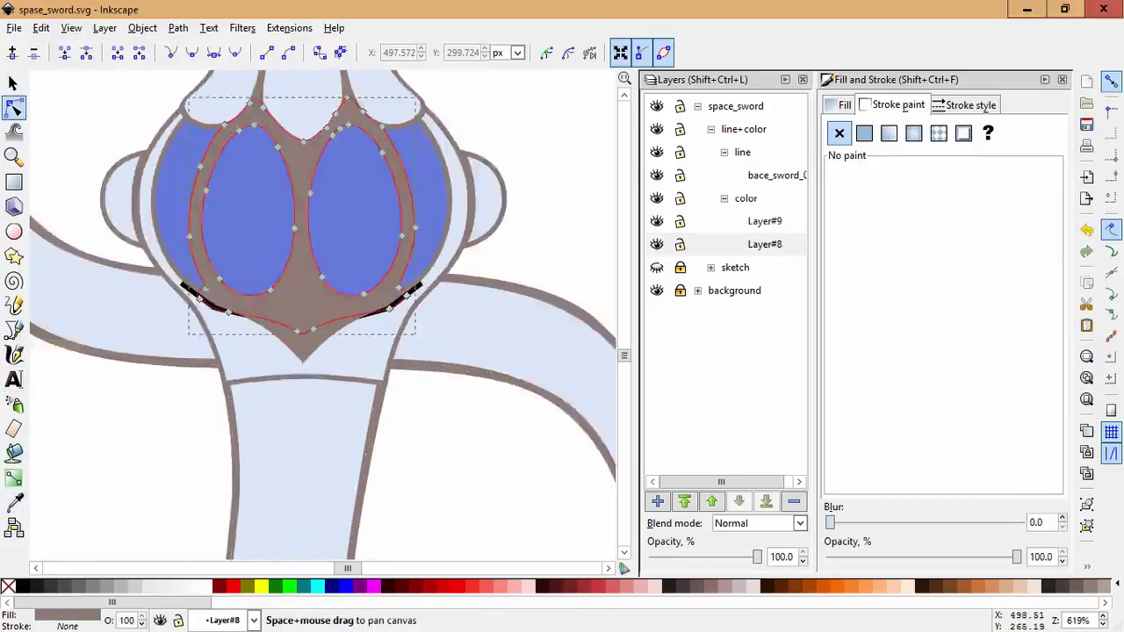
{"action": "left_click", "coordinate": [414, 237]}
{"action": "key", "text": "Delete"}
{"action": "left_click", "coordinate": [414, 237]}
{"action": "scroll", "coordinate": [414, 237], "scroll_direction": "up", "scroll_amount": 1}
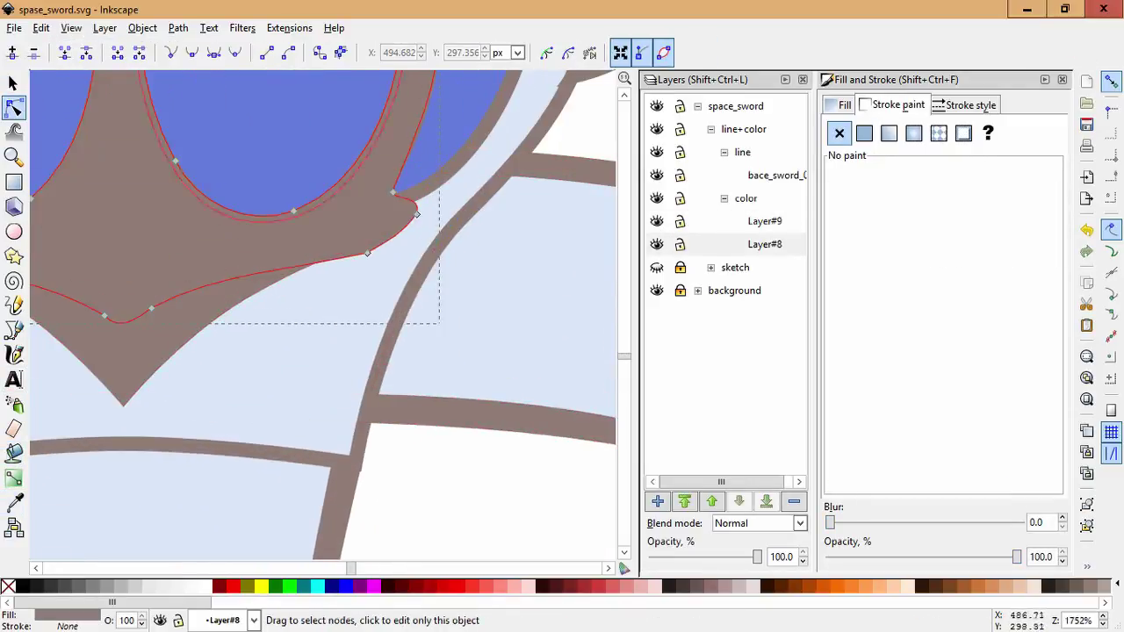
Recolor the V-shaped ornament below the gems with the palette's pale grey cdd0de.
{"action": "left_click", "coordinate": [243, 296]}
{"action": "key", "text": "ctrl+shift+f"}
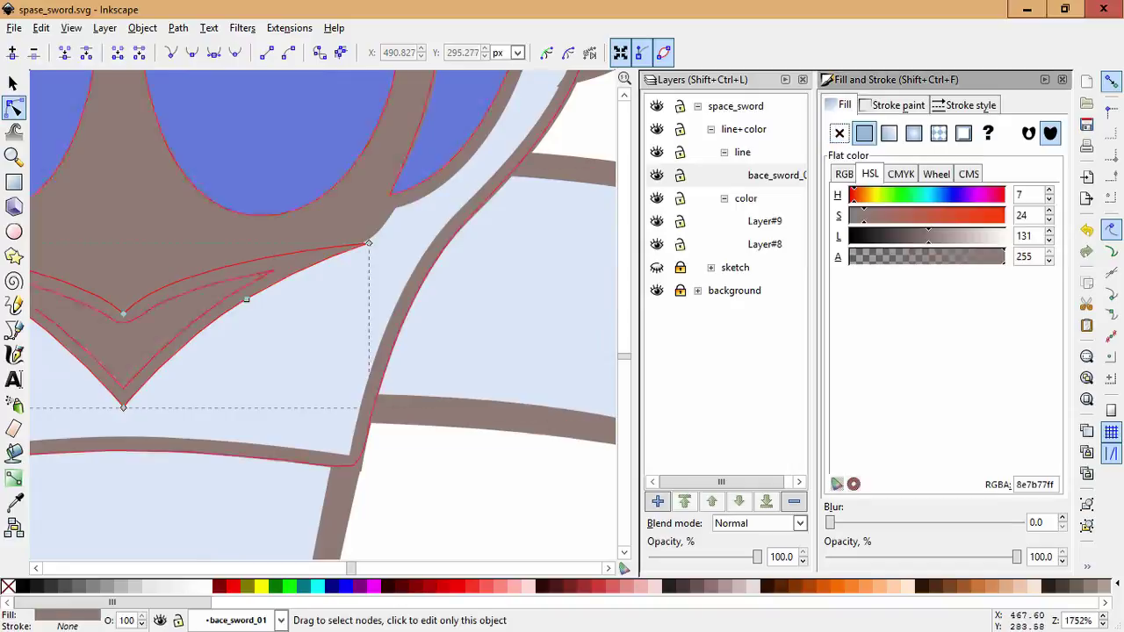
{"action": "scroll", "coordinate": [439, 404], "scroll_direction": "down", "scroll_amount": 4}
{"action": "key", "text": "F7"}
{"action": "left_click_drag", "start_coordinate": [306, 409], "coordinate": [518, 386]}
{"action": "scroll", "coordinate": [296, 295], "scroll_direction": "up", "scroll_amount": 1}
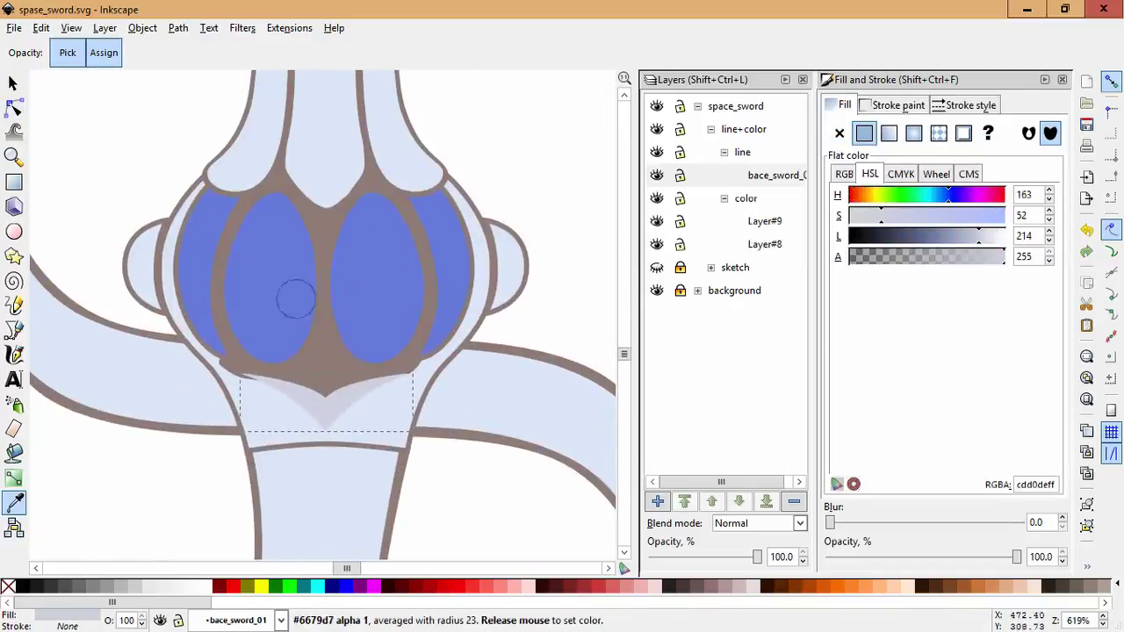
Recolor the brown fill around the gems to the greyer brown 887b85.
{"action": "key", "text": "space"}
{"action": "left_click", "coordinate": [296, 296]}
{"action": "left_click", "coordinate": [314, 296]}
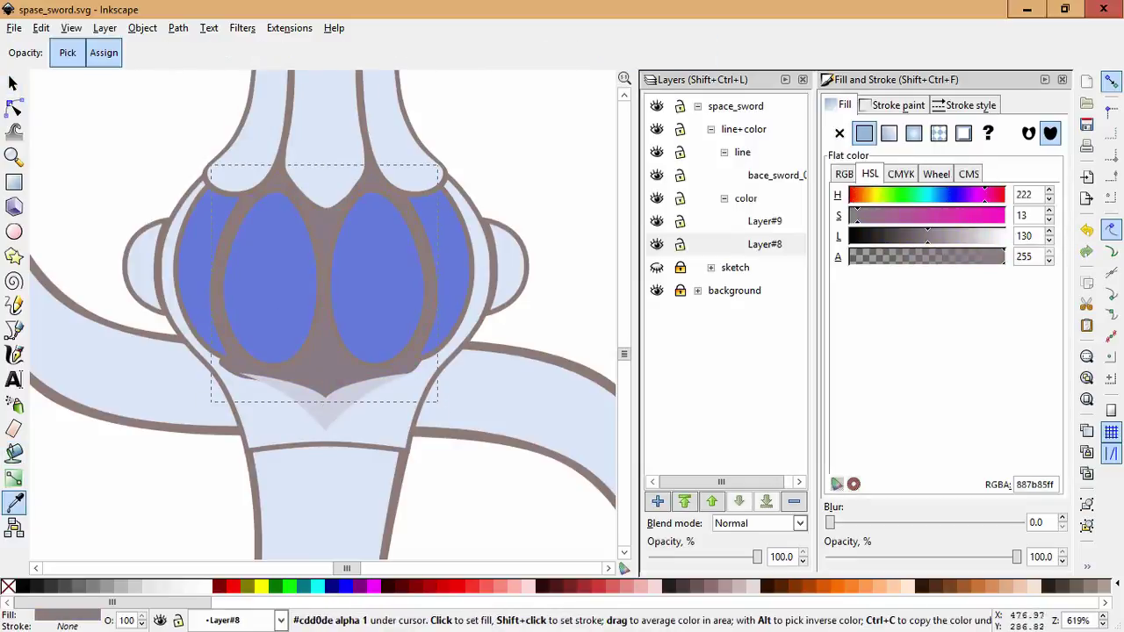
Reshape the grey-brown fill's lower corner nodes so its edges meet the outer gems and the pale ornament cleanly.
{"action": "key", "text": "n"}
{"action": "scroll", "coordinate": [444, 409], "scroll_direction": "up", "scroll_amount": 3}
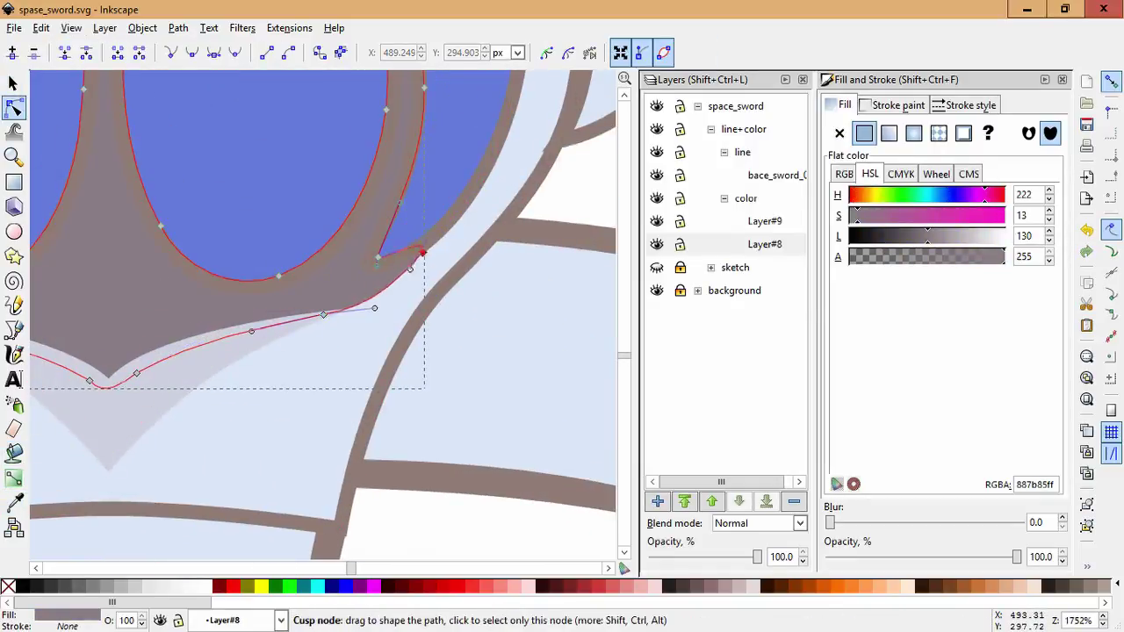
{"action": "scroll", "coordinate": [419, 256], "scroll_direction": "left", "scroll_amount": 3}
{"action": "scroll", "coordinate": [164, 302], "scroll_direction": "left", "scroll_amount": 3}
{"action": "scroll", "coordinate": [164, 302], "scroll_direction": "up", "scroll_amount": 1}
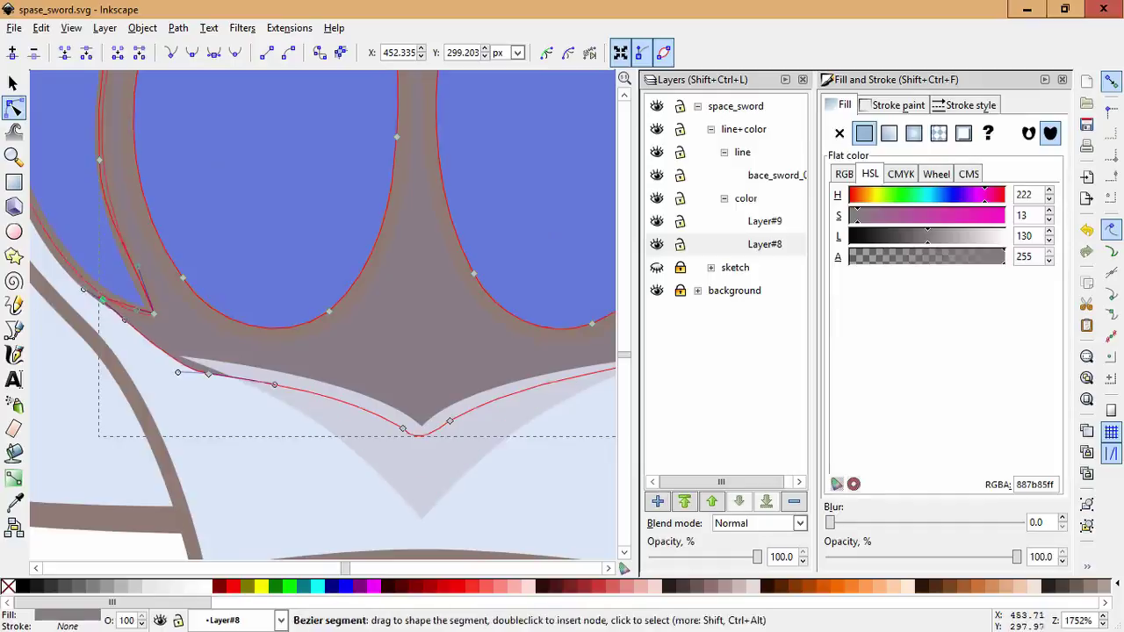
{"action": "key", "text": "Escape"}
{"action": "key", "text": "grave"}
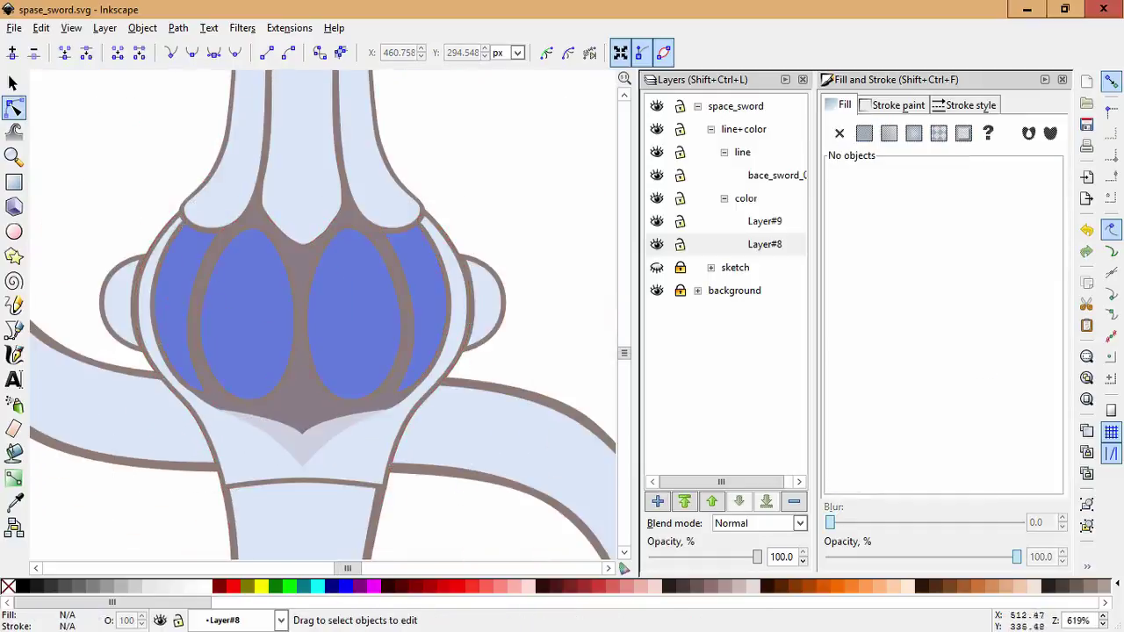
Recolor the V-shaped ornament below the gems to the blue 4d62d2.
{"action": "left_click", "coordinate": [264, 439]}
{"action": "key", "text": "d"}
{"action": "left_click", "coordinate": [232, 312]}
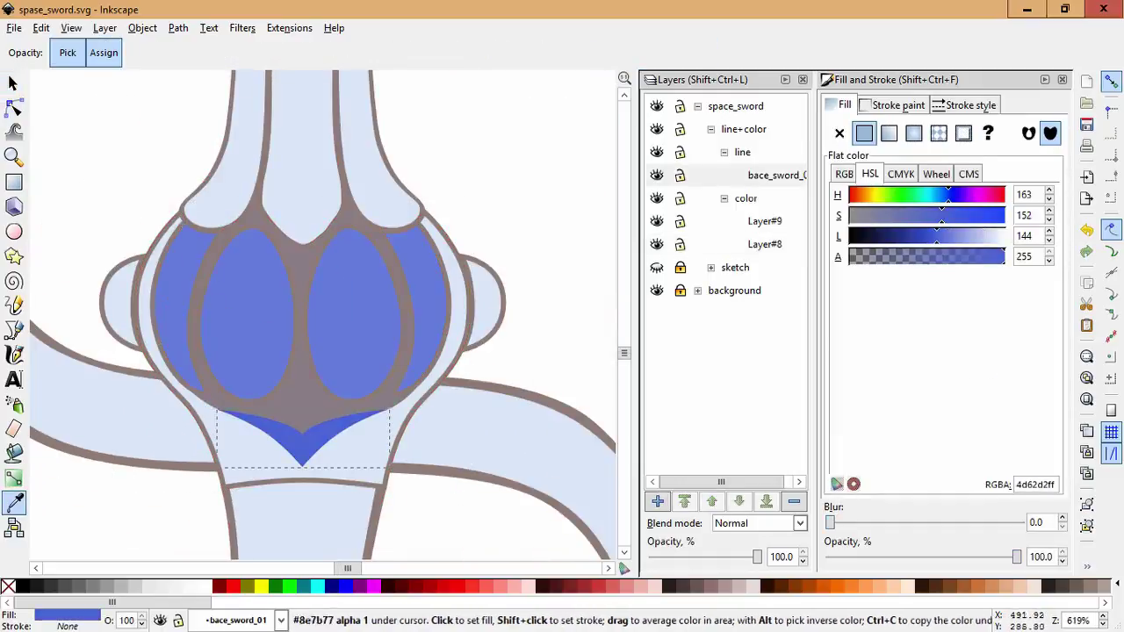
{"action": "key", "text": "s"}
Recolor the gem outlines and the grey-brown fill around the gems to the darker grey-brown 675c64.
{"action": "left_click", "coordinate": [232, 332]}
{"action": "key", "text": "ctrl+a"}
{"action": "left_click_drag", "start_coordinate": [301, 230], "coordinate": [301, 226]}
{"action": "key", "text": "Escape"}
{"action": "left_click", "coordinate": [384, 272]}
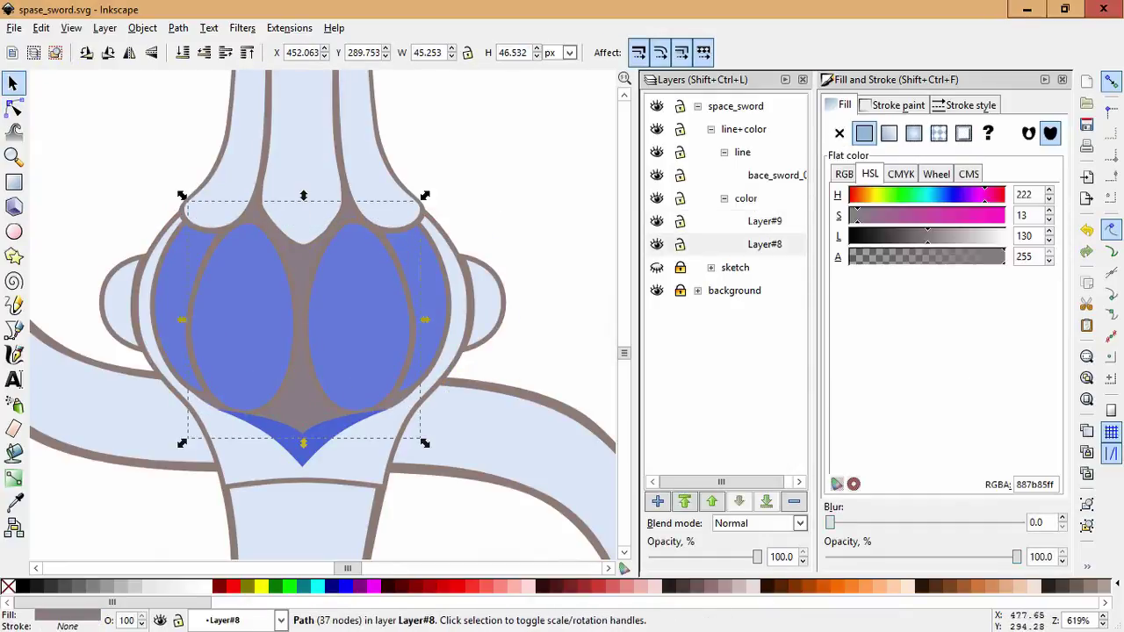
{"action": "left_click", "coordinate": [342, 380], "text": "alt"}
{"action": "key", "text": "d"}
{"action": "key", "text": "s"}
{"action": "key", "text": "d"}
{"action": "scroll", "coordinate": [524, 328], "scroll_direction": "up", "scroll_amount": 1}
{"action": "key", "text": "Escape"}
{"action": "scroll", "coordinate": [323, 315], "scroll_direction": "down", "scroll_amount": 5}
{"action": "scroll", "coordinate": [322, 316], "scroll_direction": "down", "scroll_amount": 2}
{"action": "scroll", "coordinate": [342, 377], "scroll_direction": "up", "scroll_amount": 2}
{"action": "left_click", "coordinate": [341, 377]}
{"action": "scroll", "coordinate": [341, 377], "scroll_direction": "down", "scroll_amount": 2}
Hide the color layer and recolor the outlines of the blade, sleeve, guard and handle to light blue b9cfe9.
{"action": "key", "text": "ctrl+a"}
{"action": "scroll", "coordinate": [413, 275], "scroll_direction": "up", "scroll_amount": 5}
{"action": "scroll", "coordinate": [413, 275], "scroll_direction": "down", "scroll_amount": 6}
{"action": "left_click", "coordinate": [656, 199]}
{"action": "key", "text": "ctrl+a"}
{"action": "scroll", "coordinate": [264, 352], "scroll_direction": "up", "scroll_amount": 6}
{"action": "scroll", "coordinate": [321, 316], "scroll_direction": "left", "scroll_amount": 3}
{"action": "scroll", "coordinate": [321, 316], "scroll_direction": "up", "scroll_amount": 1}
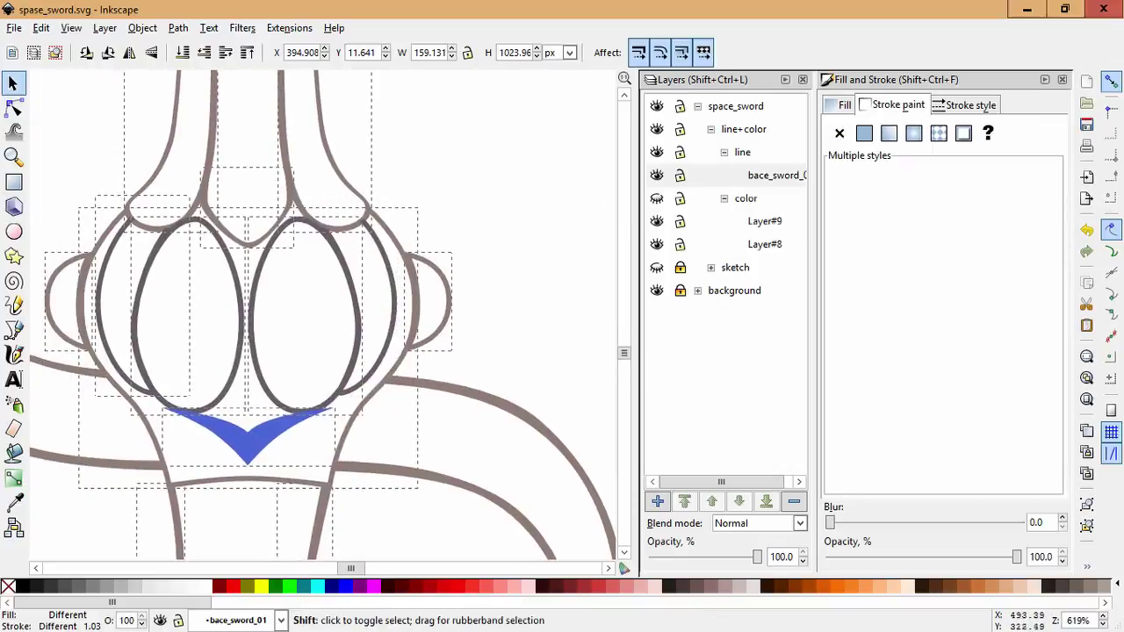
{"action": "scroll", "coordinate": [322, 316], "scroll_direction": "down", "scroll_amount": 6}
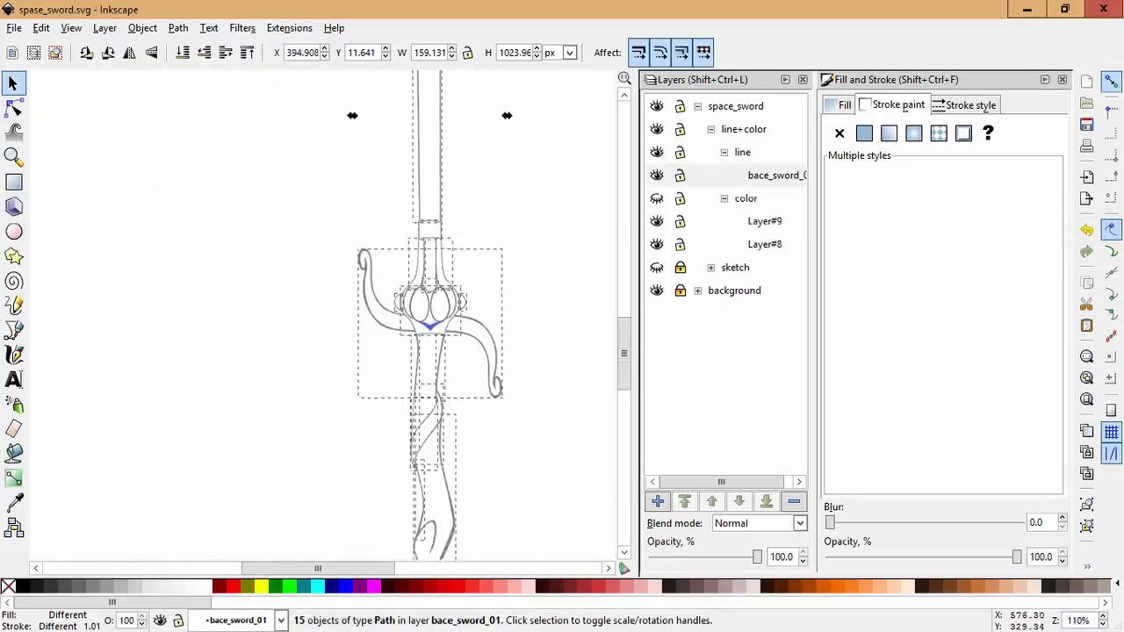
{"action": "scroll", "coordinate": [488, 291], "scroll_direction": "up", "scroll_amount": 5}
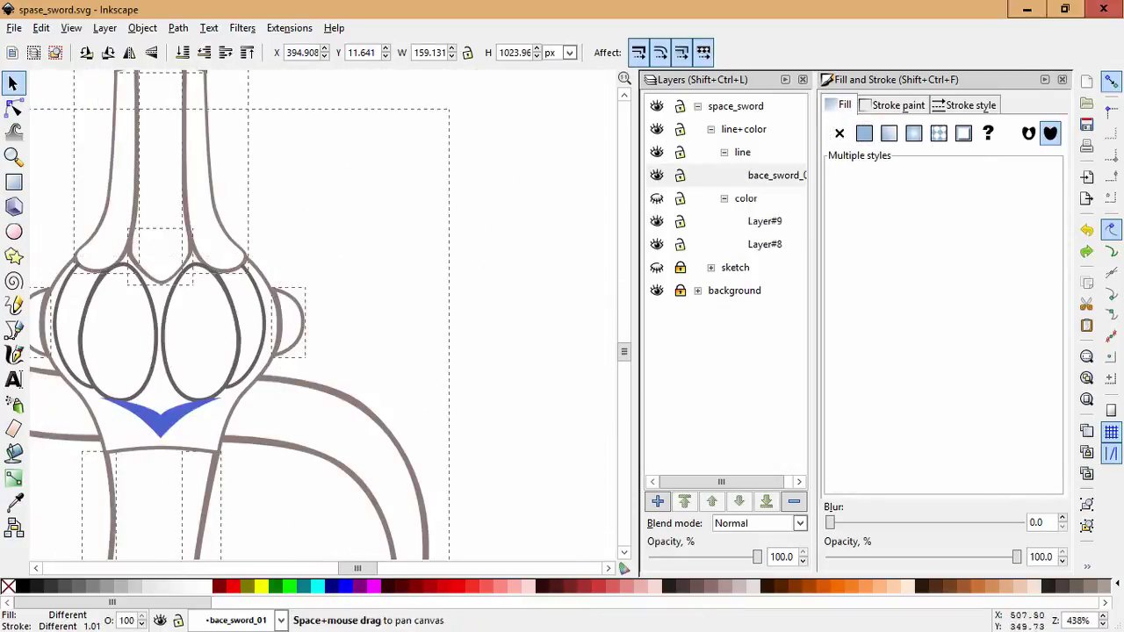
{"action": "scroll", "coordinate": [321, 316], "scroll_direction": "up", "scroll_amount": 6}
{"action": "scroll", "coordinate": [321, 316], "scroll_direction": "left", "scroll_amount": 3}
{"action": "left_click_drag", "start_coordinate": [863, 215], "coordinate": [975, 216]}
{"action": "key", "text": "Escape"}
{"action": "scroll", "coordinate": [316, 351], "scroll_direction": "down", "scroll_amount": 2}
{"action": "scroll", "coordinate": [316, 352], "scroll_direction": "up", "scroll_amount": 1}
Recolor the outlines of the gem housing, side bumps and blade collar to the same light blue.
{"action": "key", "text": "ctrl+a"}
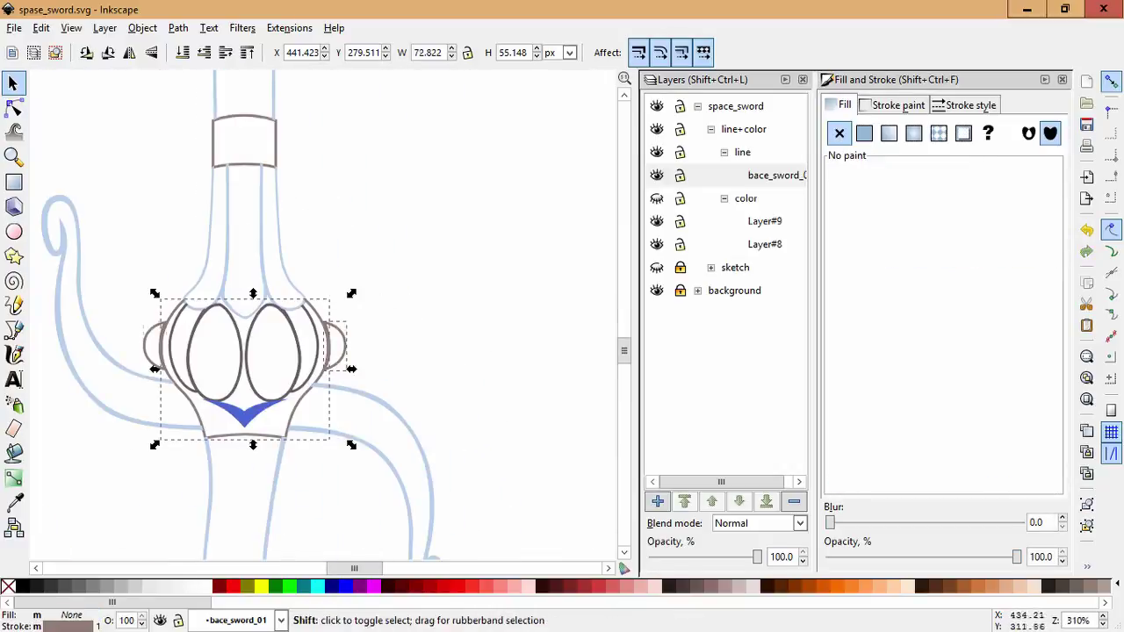
{"action": "scroll", "coordinate": [73, 484], "scroll_direction": "up", "scroll_amount": 2}
{"action": "key", "text": "d"}
{"action": "left_click", "coordinate": [279, 281], "text": "shift"}
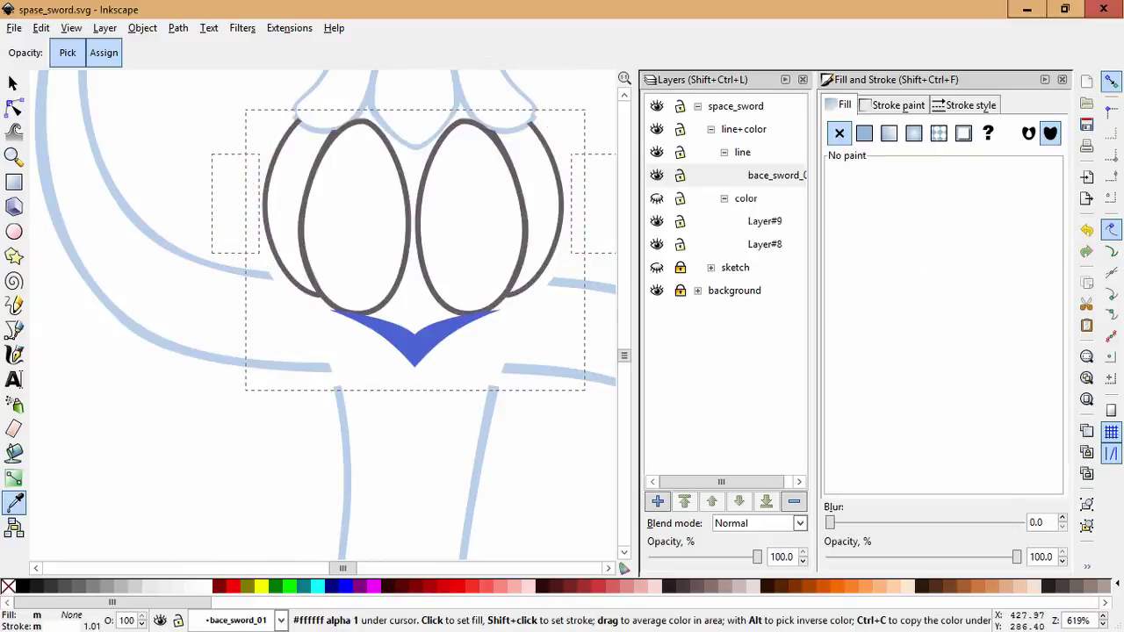
{"action": "key", "text": "s"}
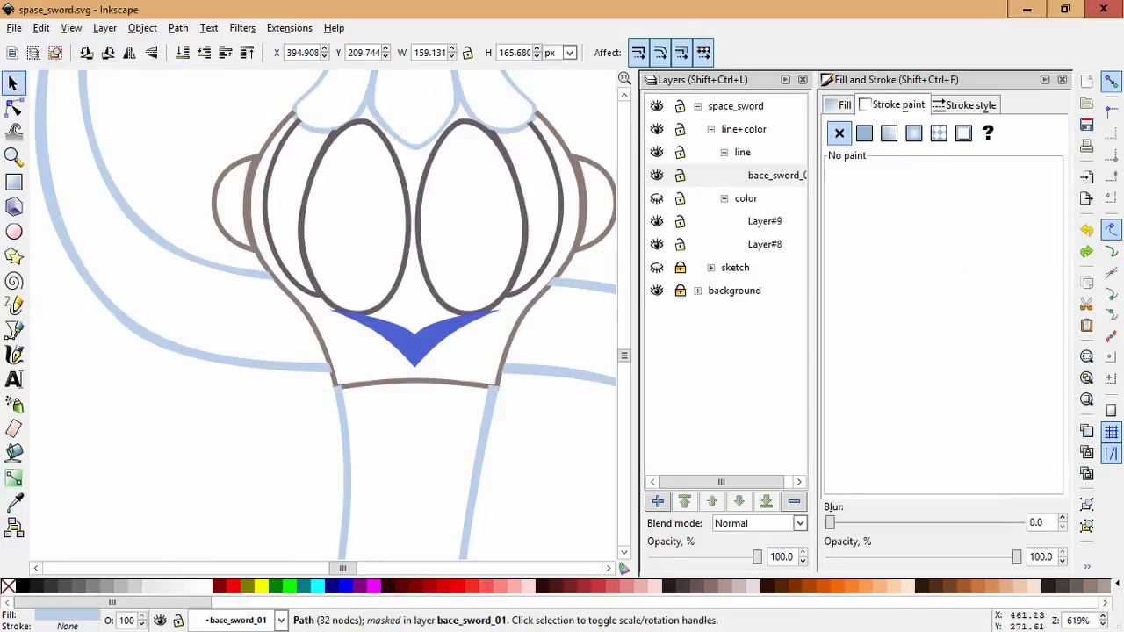
{"action": "key", "text": "Tab"}
{"action": "key", "text": "Tab"}
{"action": "scroll", "coordinate": [323, 316], "scroll_direction": "up", "scroll_amount": 10}
{"action": "key", "text": "ctrl+a"}
{"action": "key", "text": "Escape"}
{"action": "left_click_drag", "start_coordinate": [377, 492], "coordinate": [377, 202]}
{"action": "left_click", "coordinate": [445, 252]}
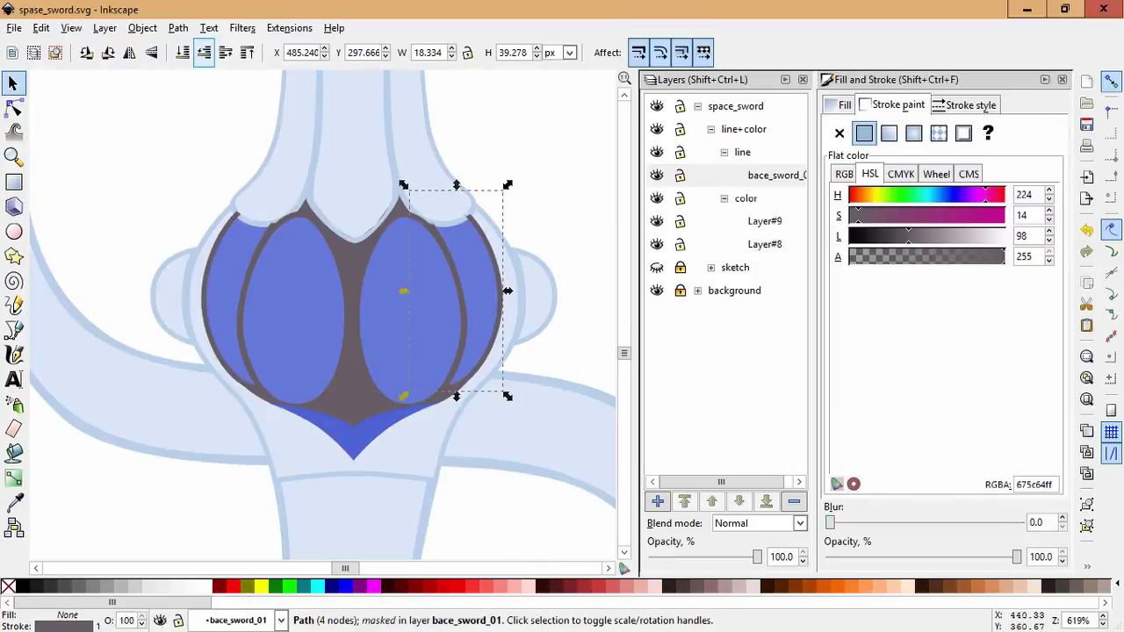
Examine the gem area and the whole sword with the light blue line art.
{"action": "left_click", "coordinate": [446, 252], "text": "alt"}
{"action": "left_click", "coordinate": [511, 186]}
{"action": "scroll", "coordinate": [511, 186], "scroll_direction": "up", "scroll_amount": 1}
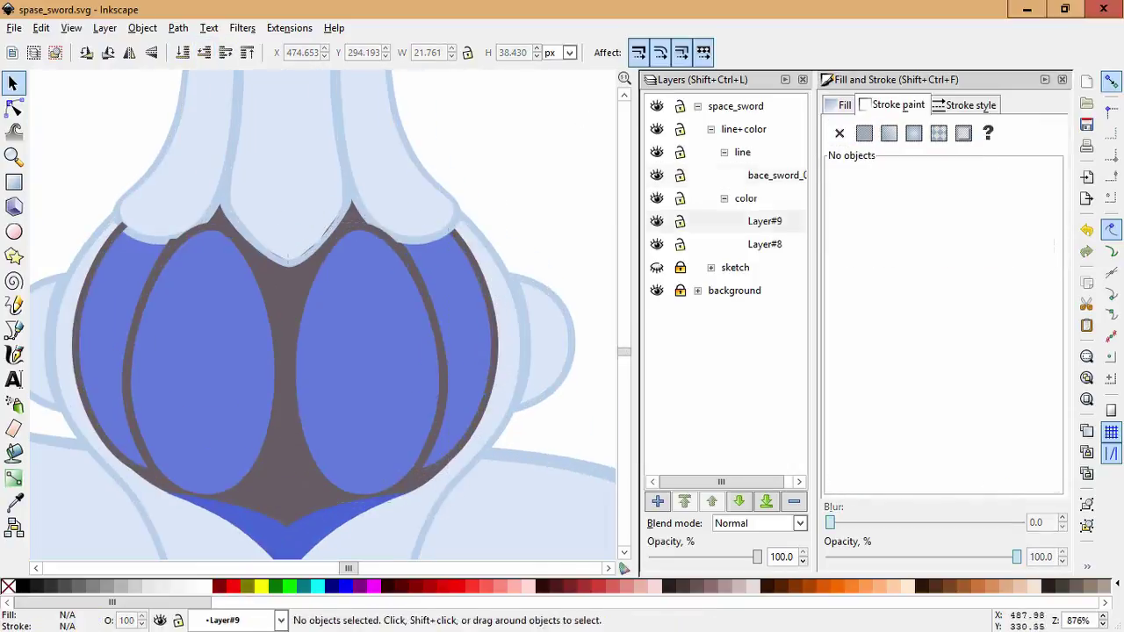
{"action": "left_click", "coordinate": [373, 232]}
{"action": "key", "text": "Tab"}
{"action": "key", "text": "Escape"}
{"action": "scroll", "coordinate": [325, 316], "scroll_direction": "down", "scroll_amount": 10}
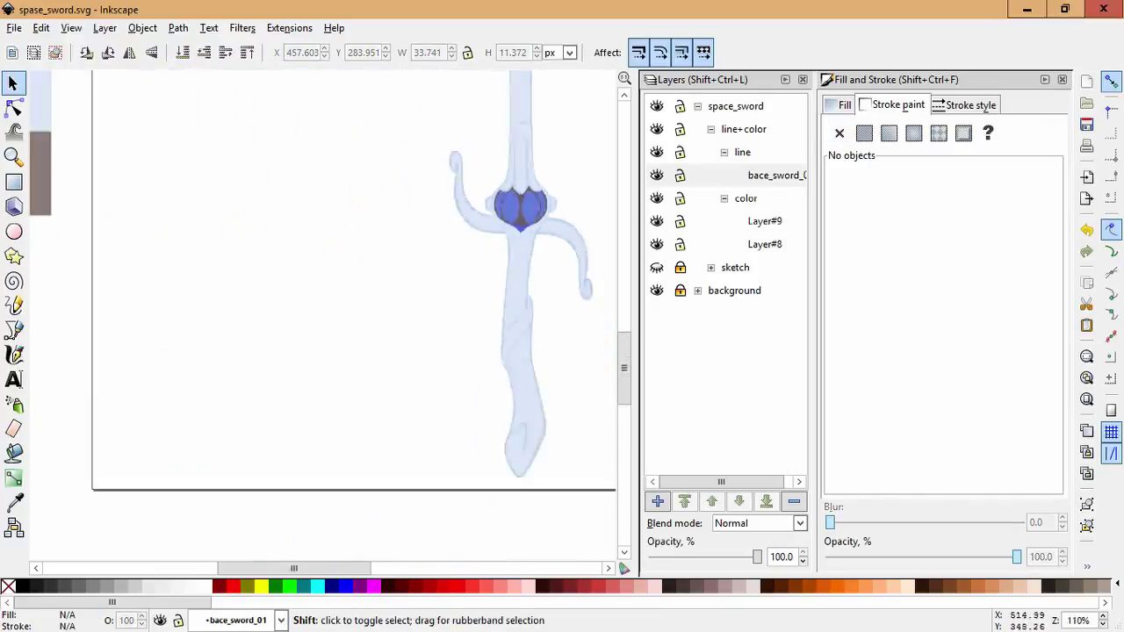
{"action": "scroll", "coordinate": [342, 369], "scroll_direction": "up", "scroll_amount": 4}
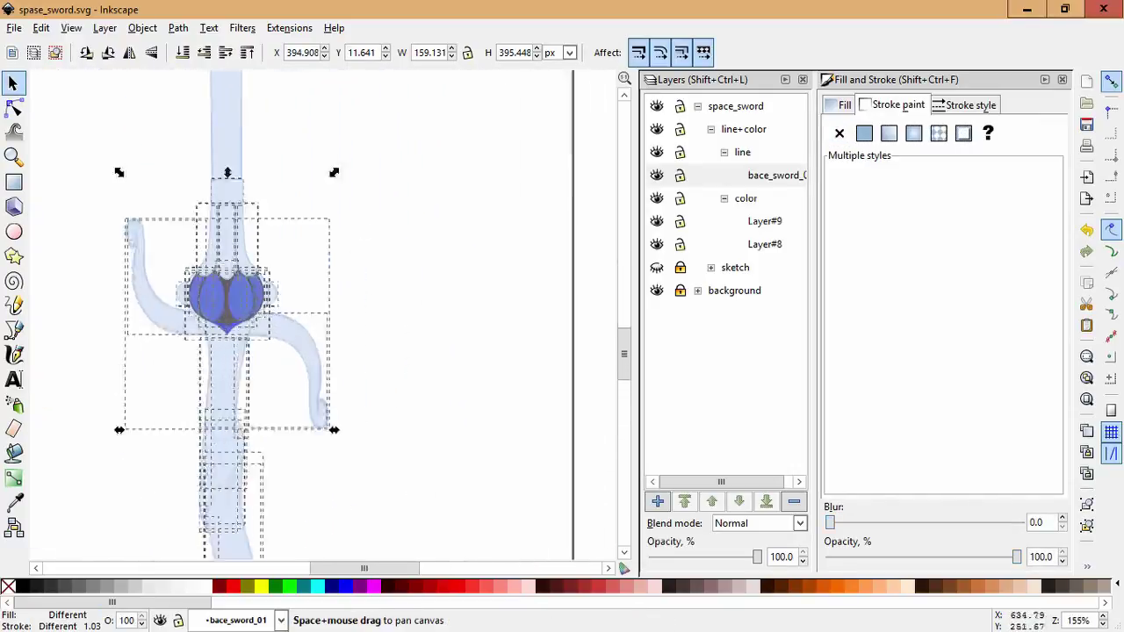
Recolor the outlines of the sleeve above the gems, the guard and the handle back to brown 8e7b77.
{"action": "key", "text": "ctrl+a"}
{"action": "scroll", "coordinate": [374, 180], "scroll_direction": "up", "scroll_amount": 3}
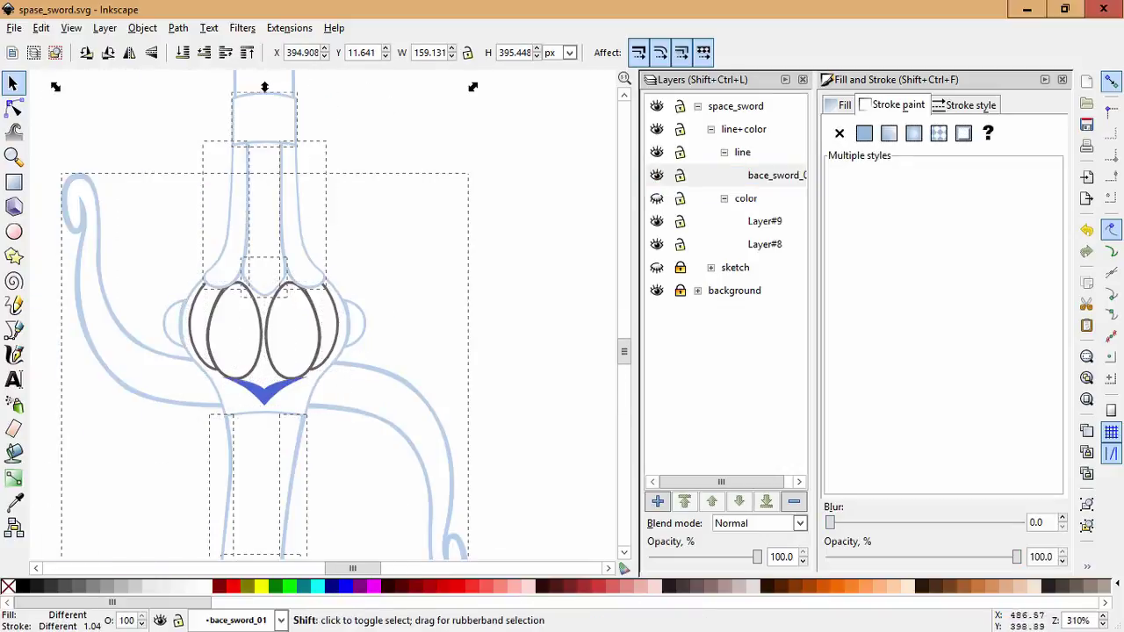
{"action": "key", "text": "Escape"}
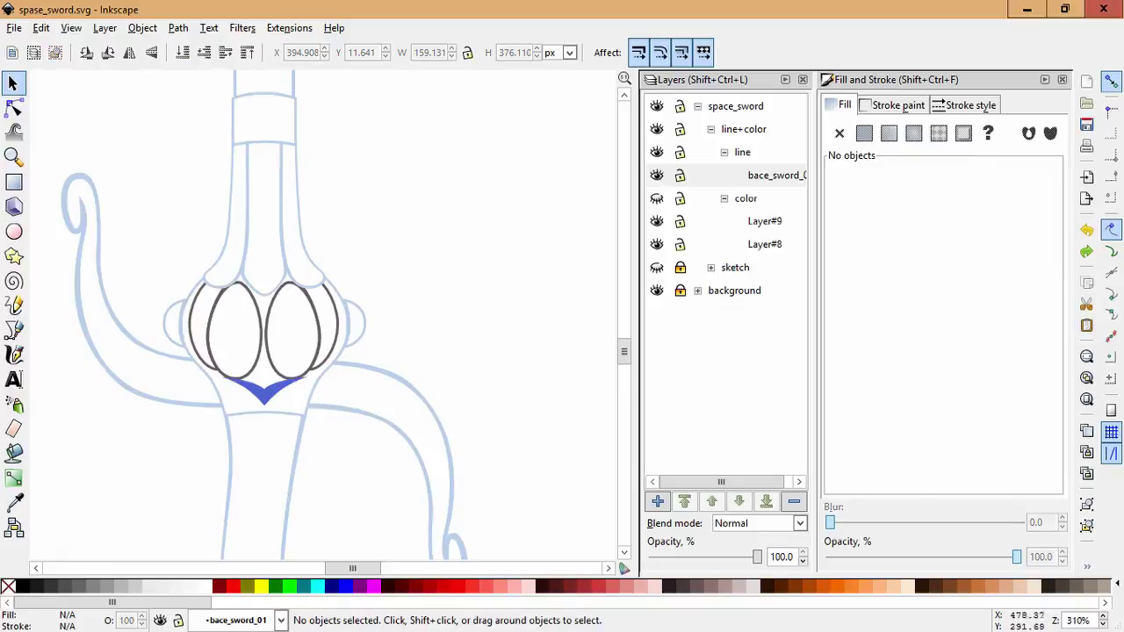
{"action": "key", "text": "ctrl+a"}
{"action": "key", "text": "3"}
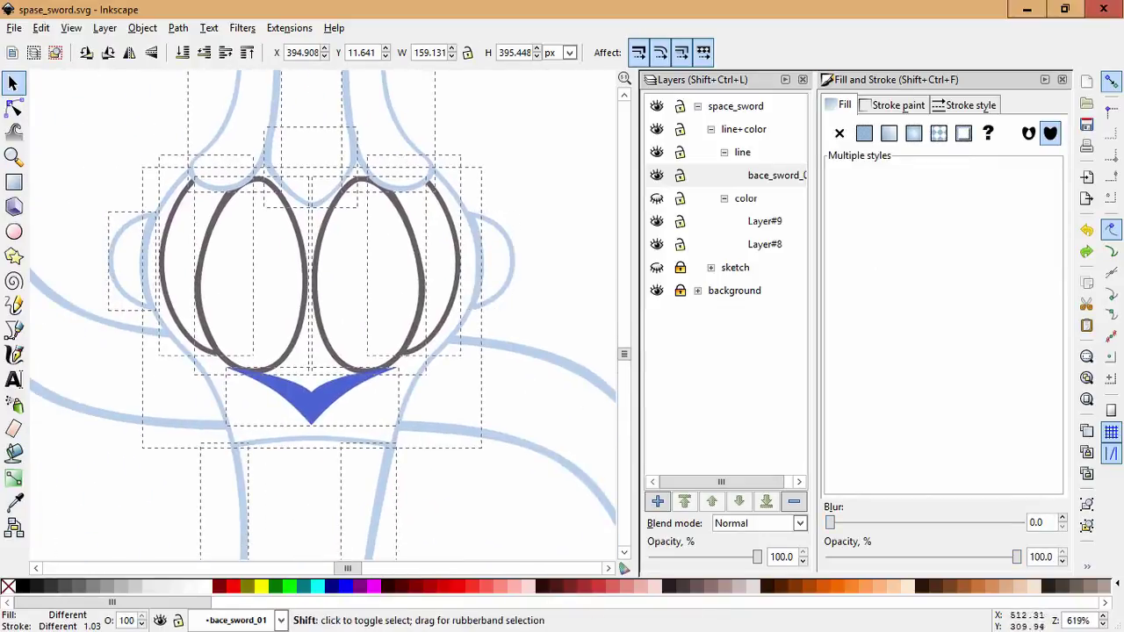
{"action": "key", "text": "ctrl+a"}
{"action": "scroll", "coordinate": [568, 350], "scroll_direction": "down", "scroll_amount": 7}
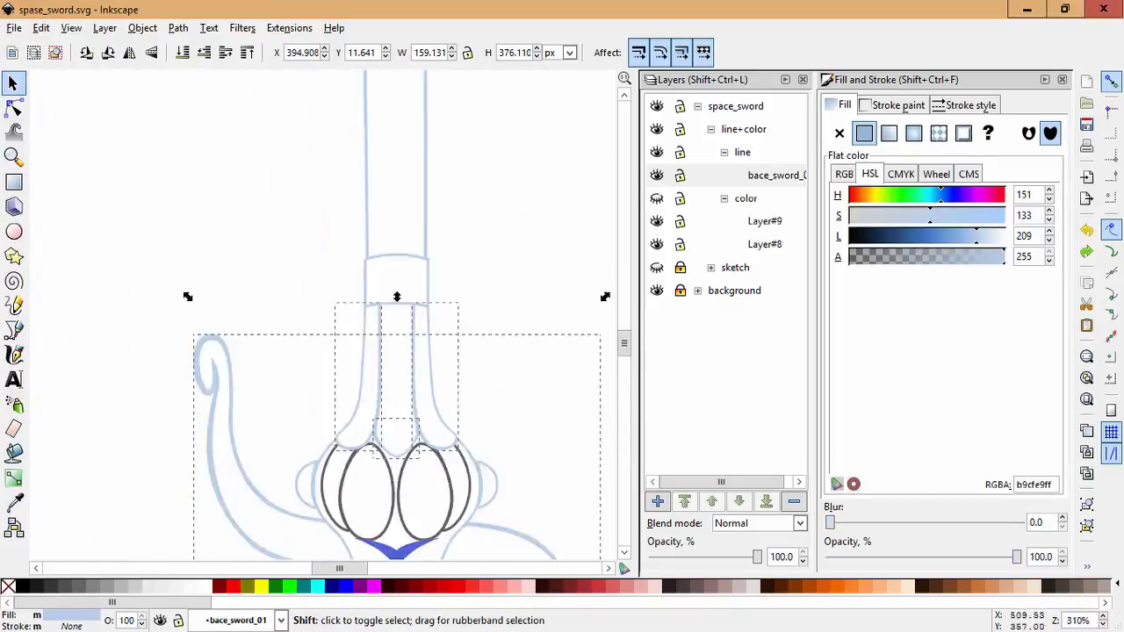
{"action": "key", "text": "d"}
{"action": "key", "text": "s"}
{"action": "key", "text": "3"}
{"action": "key", "text": "Escape"}
Recolor the outlines of the gem housing and its side bumps to the line art's brown.
{"action": "scroll", "coordinate": [397, 315], "scroll_direction": "up", "scroll_amount": 5}
{"action": "scroll", "coordinate": [439, 421], "scroll_direction": "down", "scroll_amount": 1}
{"action": "left_click", "coordinate": [295, 289]}
{"action": "scroll", "coordinate": [351, 316], "scroll_direction": "up", "scroll_amount": 3}
{"action": "left_click", "coordinate": [305, 165]}
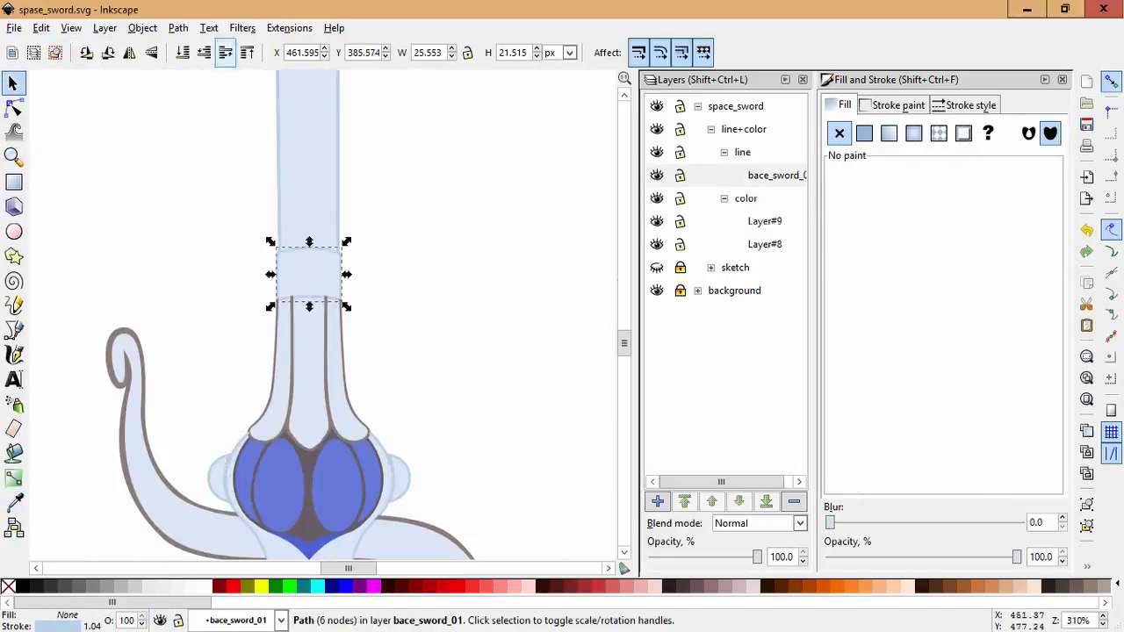
{"action": "key", "text": "Escape"}
{"action": "left_click", "coordinate": [295, 298]}
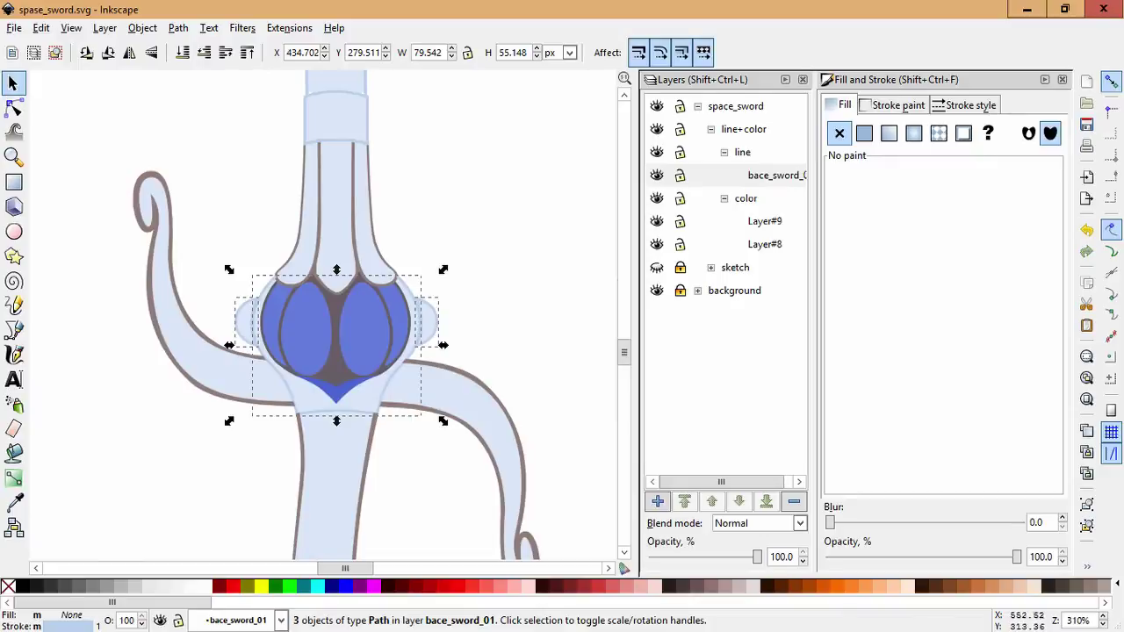
{"action": "key", "text": "d"}
{"action": "key", "text": "s"}
{"action": "key", "text": "Escape"}
Recolor the outline of the collar at the blade's base to the line art's brown.
{"action": "scroll", "coordinate": [480, 392], "scroll_direction": "down", "scroll_amount": 5}
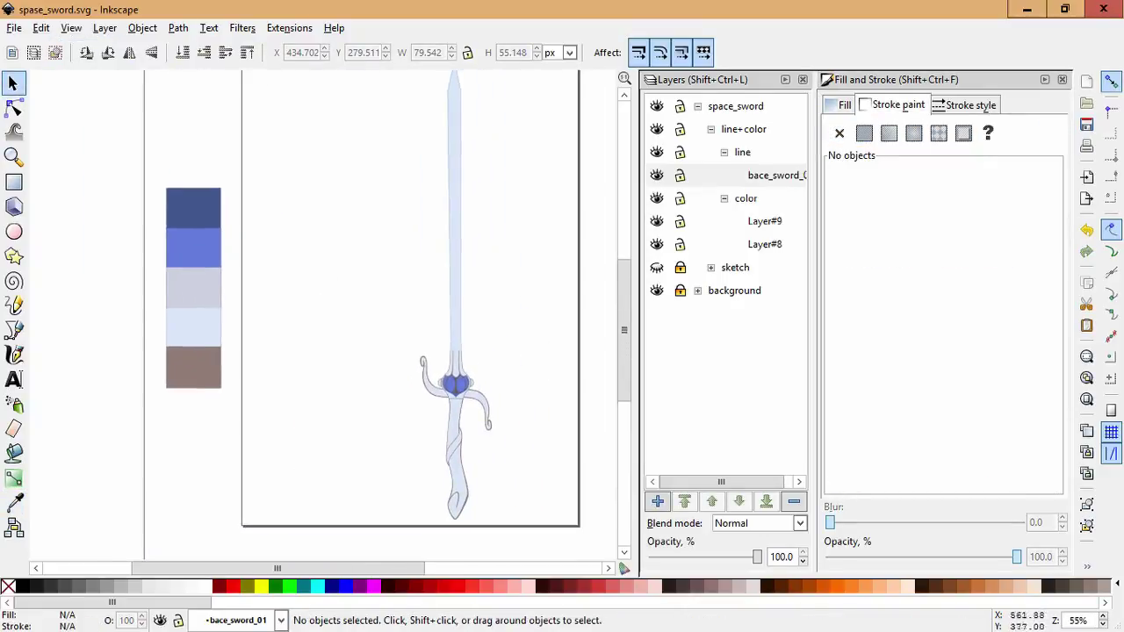
{"action": "scroll", "coordinate": [455, 384], "scroll_direction": "up", "scroll_amount": 7}
{"action": "scroll", "coordinate": [404, 263], "scroll_direction": "down", "scroll_amount": 1}
{"action": "left_click", "coordinate": [404, 132]}
{"action": "key", "text": "d"}
{"action": "key", "text": "s"}
{"action": "key", "text": "Escape"}
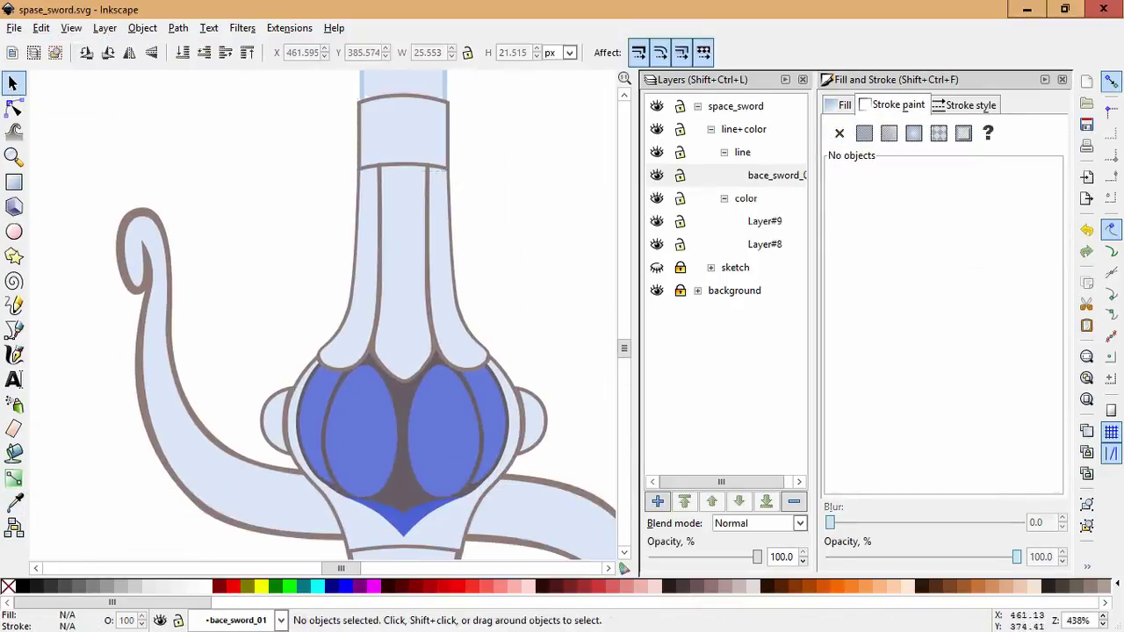
Add a new layer above Layer#9 inside the color layer.
{"action": "scroll", "coordinate": [325, 316], "scroll_direction": "down", "scroll_amount": 6}
{"action": "scroll", "coordinate": [325, 316], "scroll_direction": "up", "scroll_amount": 3}
{"action": "left_click", "coordinate": [765, 221]}
{"action": "key", "text": "ctrl+shift+n"}
{"action": "key", "text": "Return"}
{"action": "key", "text": "b"}
{"action": "key", "text": "ctrl+shift+n"}
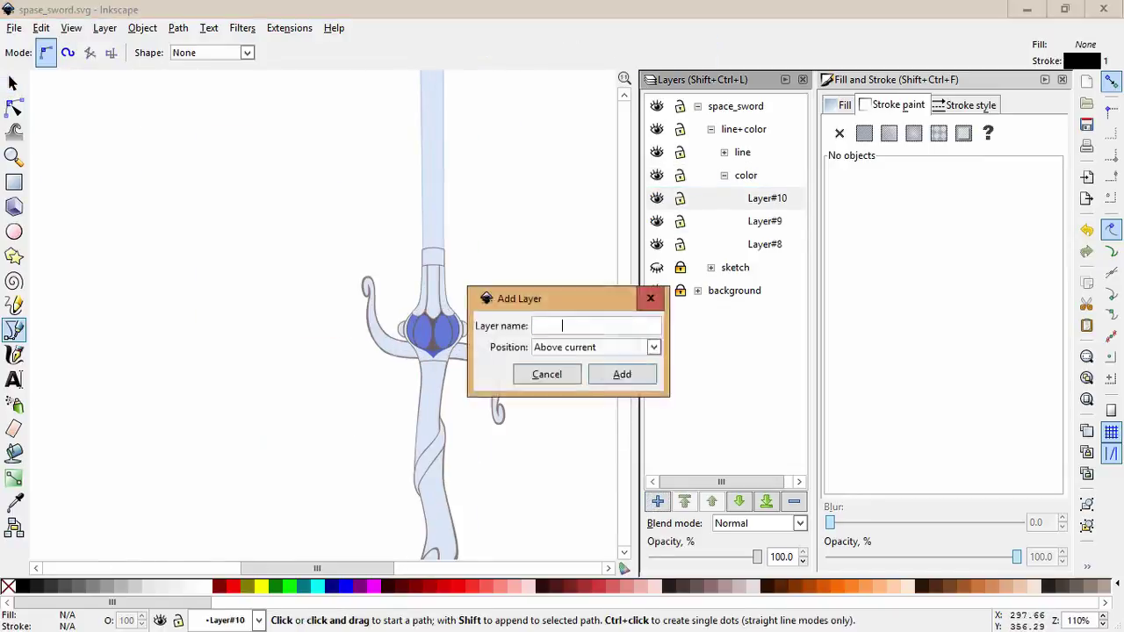
{"action": "key", "text": "Escape"}
{"action": "scroll", "coordinate": [325, 316], "scroll_direction": "down", "scroll_amount": 2}
{"action": "scroll", "coordinate": [325, 316], "scroll_direction": "up", "scroll_amount": 4}
{"action": "key", "text": "d"}
{"action": "key", "text": "b"}
{"action": "key", "text": "alt+p"}
{"action": "key", "text": "Left"}
{"action": "key", "text": "Left"}
{"action": "key", "text": "Left"}
{"action": "key", "text": "Left"}
{"action": "key", "text": "Escape"}
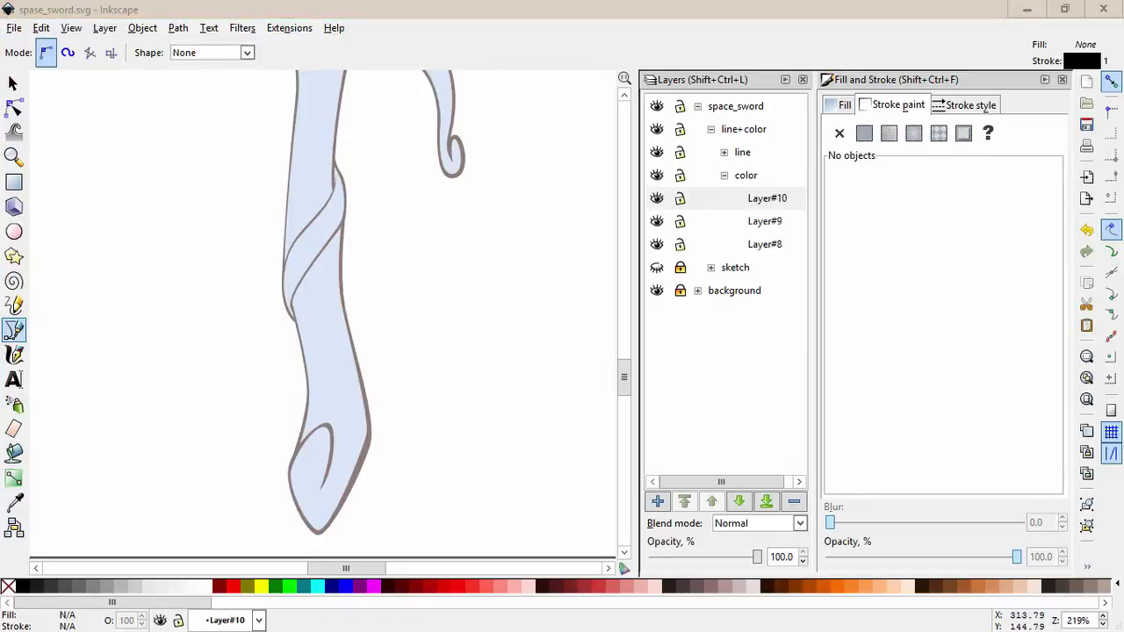
Draw a four-sided trial shape beside the handle to set the pen style to light blue fill without stroke, and delete it.
{"action": "left_click", "coordinate": [492, 268]}
{"action": "left_click", "coordinate": [422, 356]}
{"action": "left_click", "coordinate": [553, 376]}
{"action": "key", "text": "d"}
{"action": "key", "text": "b"}
{"action": "left_click", "coordinate": [540, 268]}
{"action": "key", "text": "Return"}
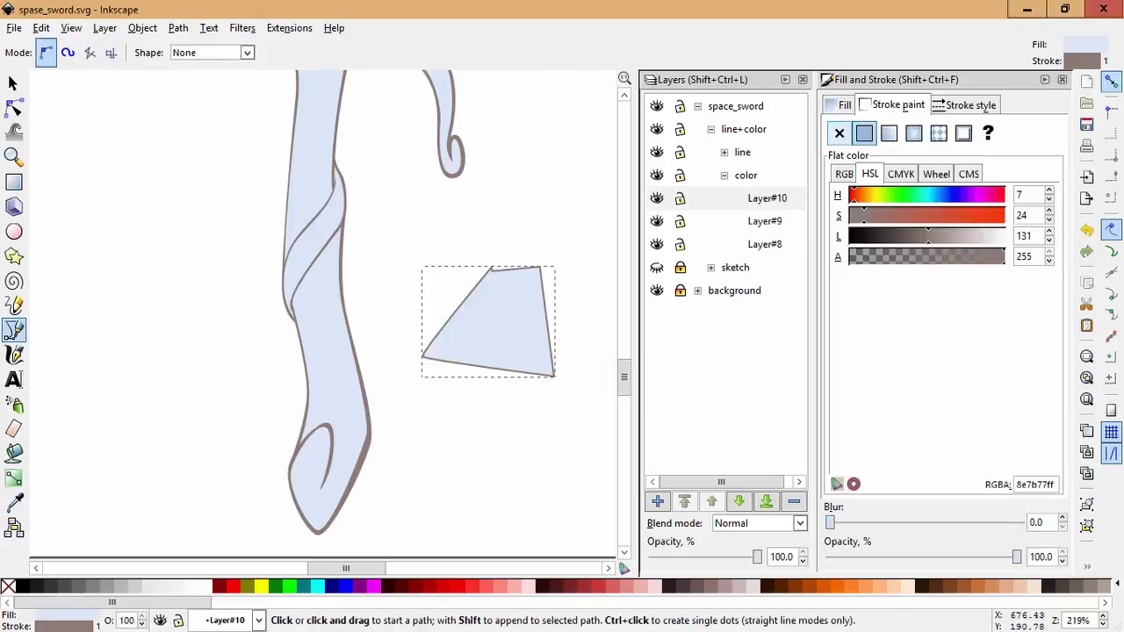
{"action": "key", "text": "s"}
{"action": "key", "text": "Delete"}
Set the new layer's blend mode to Multiply and draw a light blue shadow along the right edge of the lower handle.
{"action": "left_click", "coordinate": [759, 523]}
{"action": "left_click", "coordinate": [737, 559]}
{"action": "key", "text": "b"}
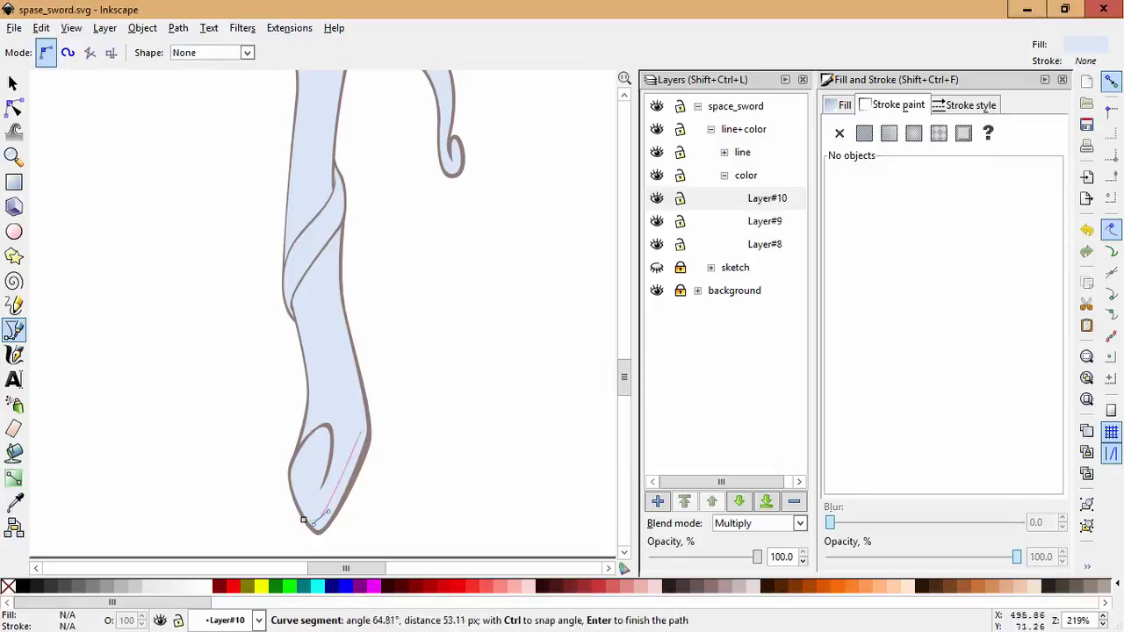
{"action": "key", "text": "n"}
{"action": "left_click_drag", "start_coordinate": [360, 433], "coordinate": [357, 432]}
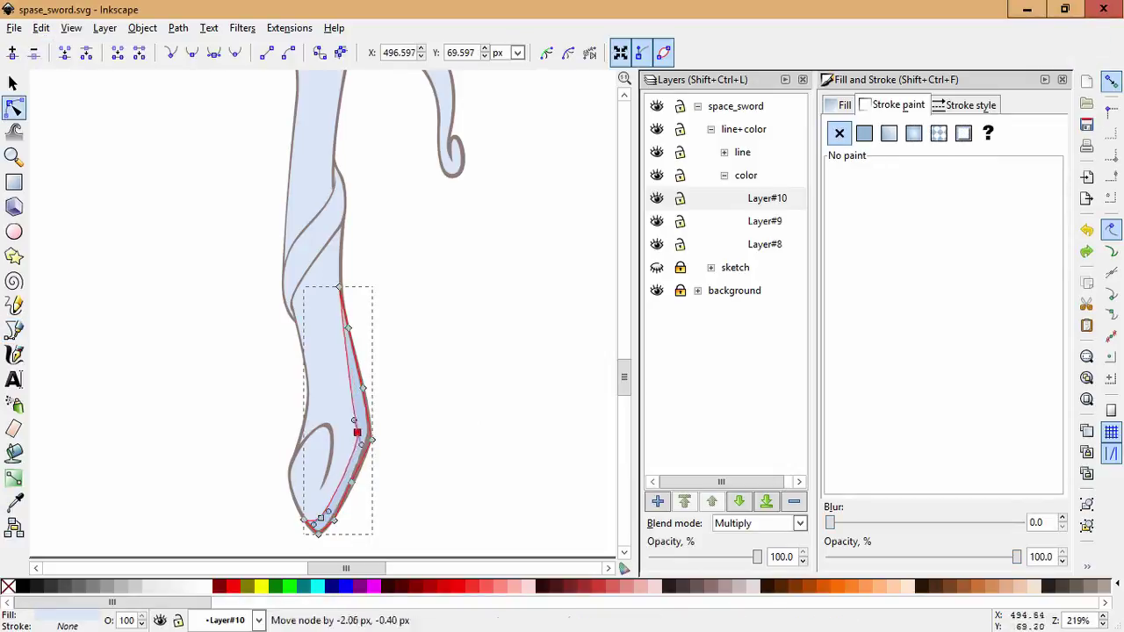
Draw a narrow shadow shape along the inside of the curled line on the pommel.
{"action": "key", "text": "b"}
{"action": "scroll", "coordinate": [337, 521], "scroll_direction": "up", "scroll_amount": 1}
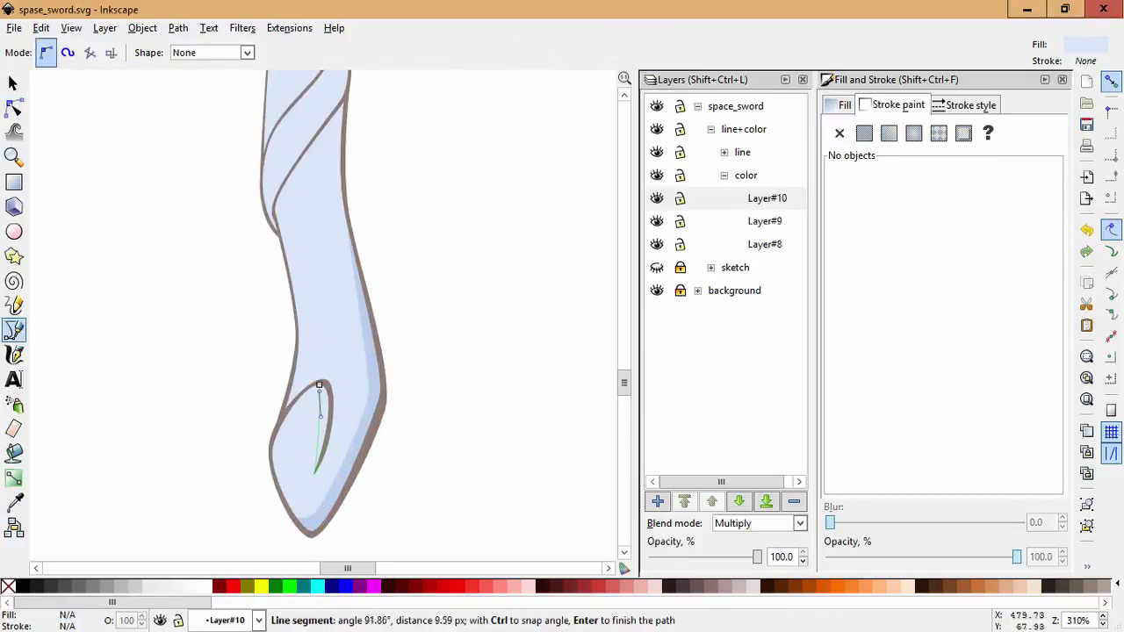
{"action": "key", "text": "space"}
Draw a tapered shadow along the underside of the handle's lower spiral line.
{"action": "left_click_drag", "start_coordinate": [316, 351], "coordinate": [332, 492]}
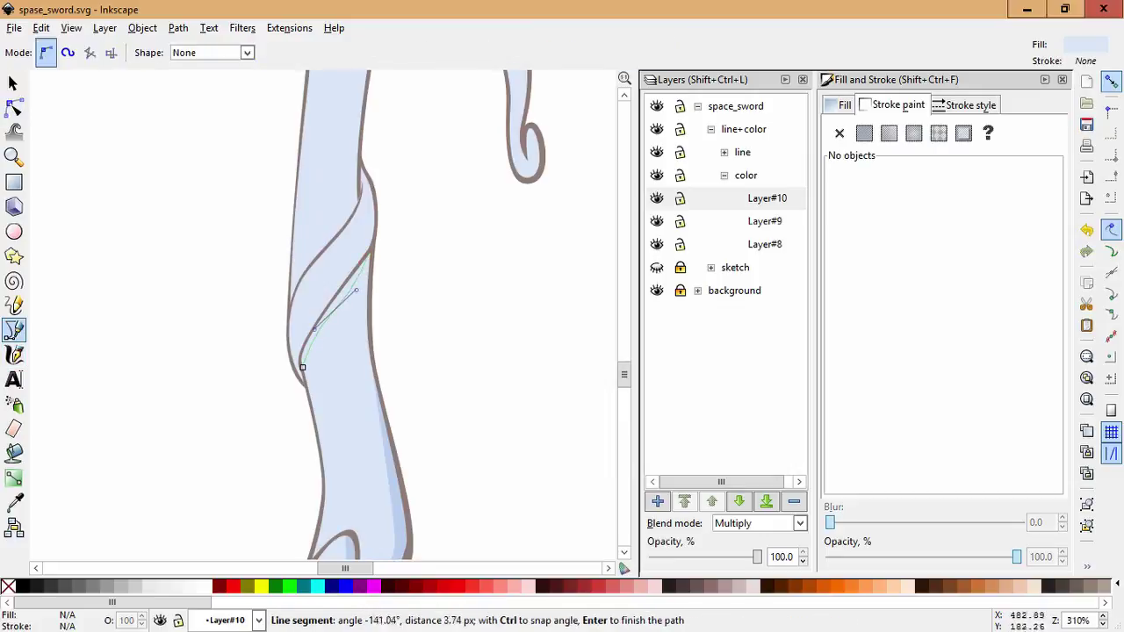
{"action": "key", "text": "Return"}
{"action": "key", "text": "n"}
{"action": "scroll", "coordinate": [333, 306], "scroll_direction": "up", "scroll_amount": 2}
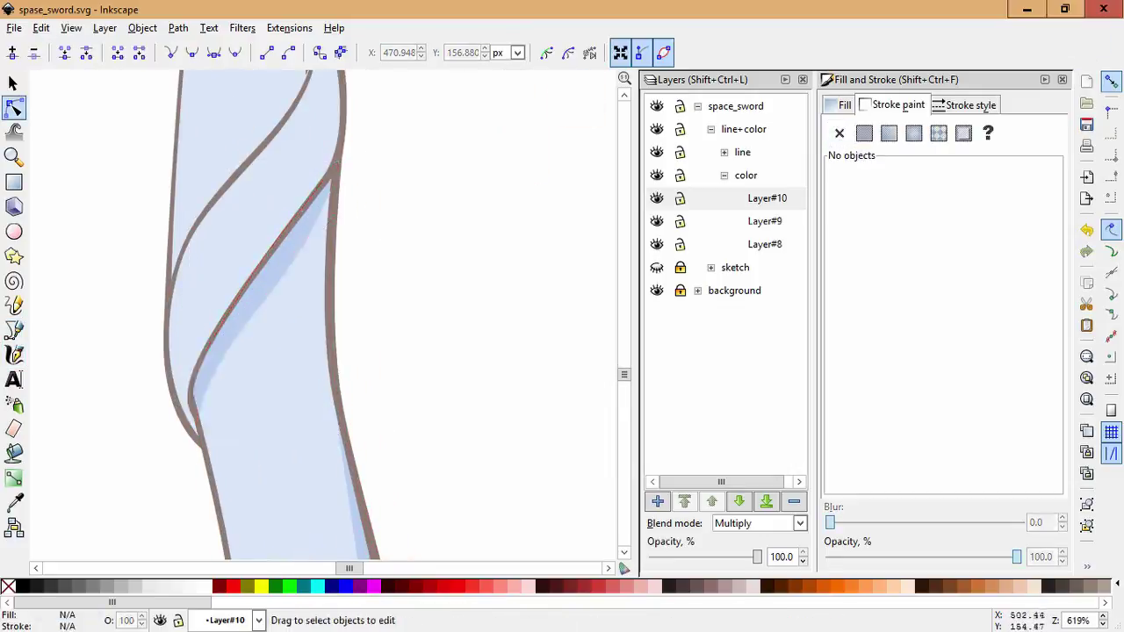
{"action": "key", "text": "Escape"}
Draw shadows on the guard's right arm, beside the gem housing and along the arm's lower edge.
{"action": "scroll", "coordinate": [325, 316], "scroll_direction": "down", "scroll_amount": 4}
{"action": "scroll", "coordinate": [325, 316], "scroll_direction": "up", "scroll_amount": 4}
{"action": "key", "text": "b"}
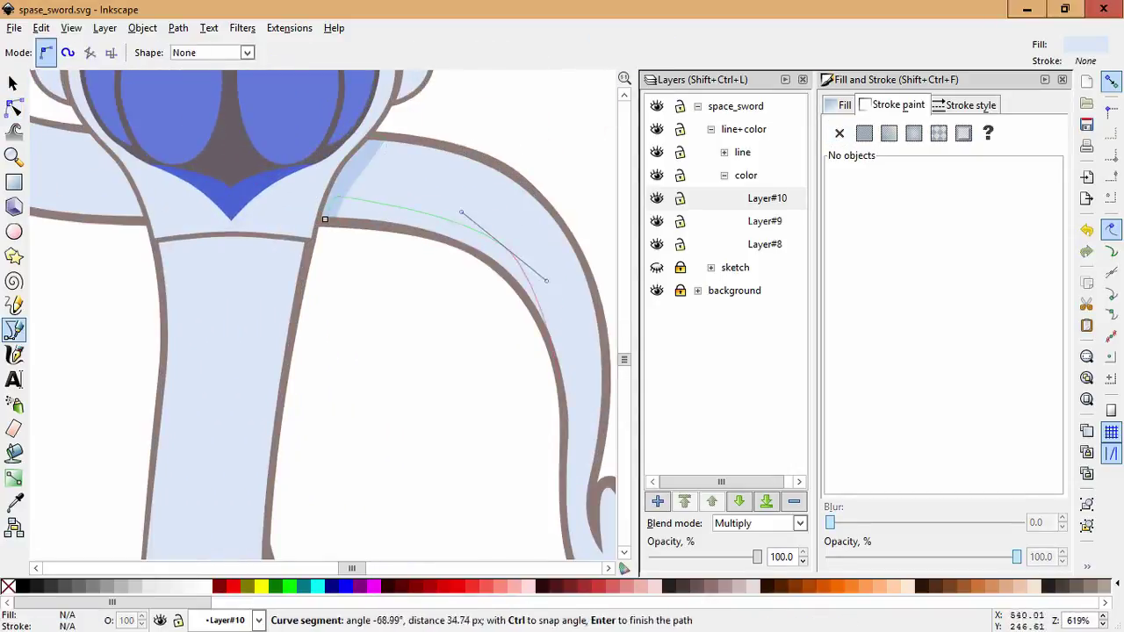
{"action": "left_click", "coordinate": [567, 411]}
{"action": "key", "text": "Return"}
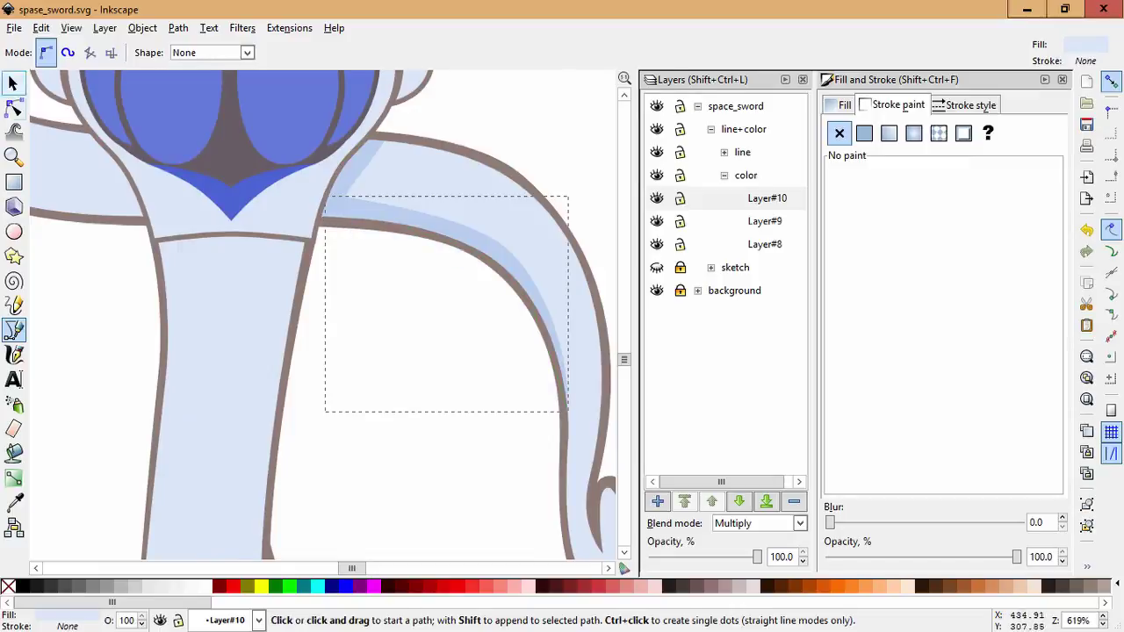
{"action": "left_click", "coordinate": [14, 107]}
Draw a curved shadow inside the curl at the tip of the guard's right arm.
{"action": "scroll", "coordinate": [377, 219], "scroll_direction": "down", "scroll_amount": 3}
{"action": "scroll", "coordinate": [386, 351], "scroll_direction": "up", "scroll_amount": 3}
{"action": "key", "text": "b"}
{"action": "left_click", "coordinate": [374, 382]}
{"action": "left_click_drag", "start_coordinate": [400, 379], "coordinate": [402, 288]}
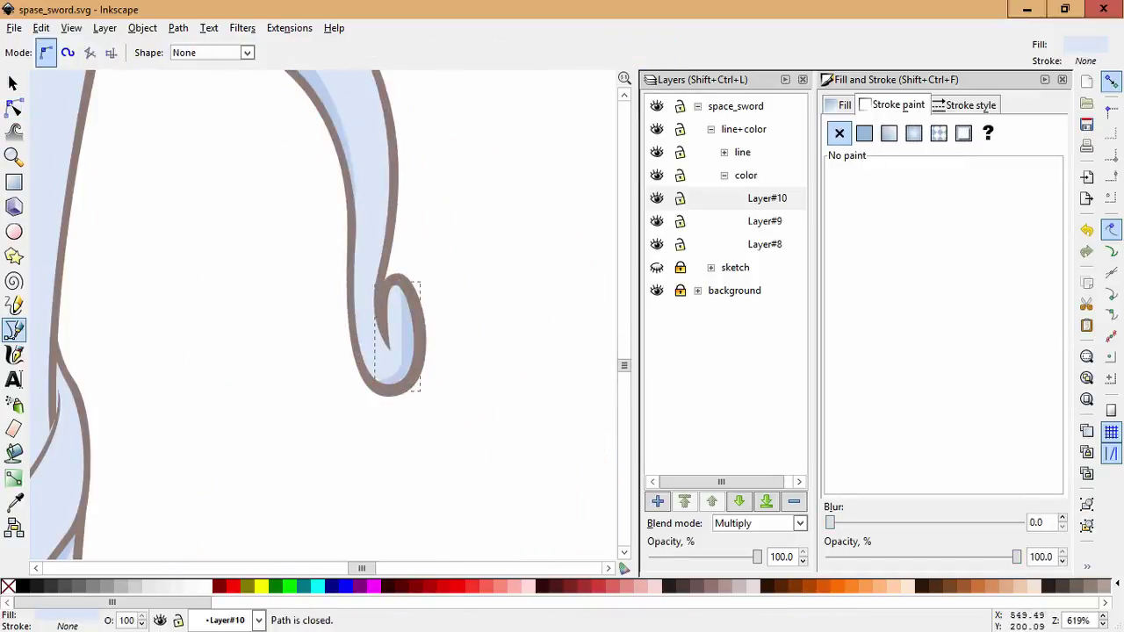
{"action": "key", "text": "n"}
Draw a long shadow down the right side of the upper handle, from the gem housing to the spiral.
{"action": "scroll", "coordinate": [407, 356], "scroll_direction": "down", "scroll_amount": 4}
{"action": "scroll", "coordinate": [303, 351], "scroll_direction": "up", "scroll_amount": 3}
{"action": "key", "text": "b"}
{"action": "left_click", "coordinate": [303, 468]}
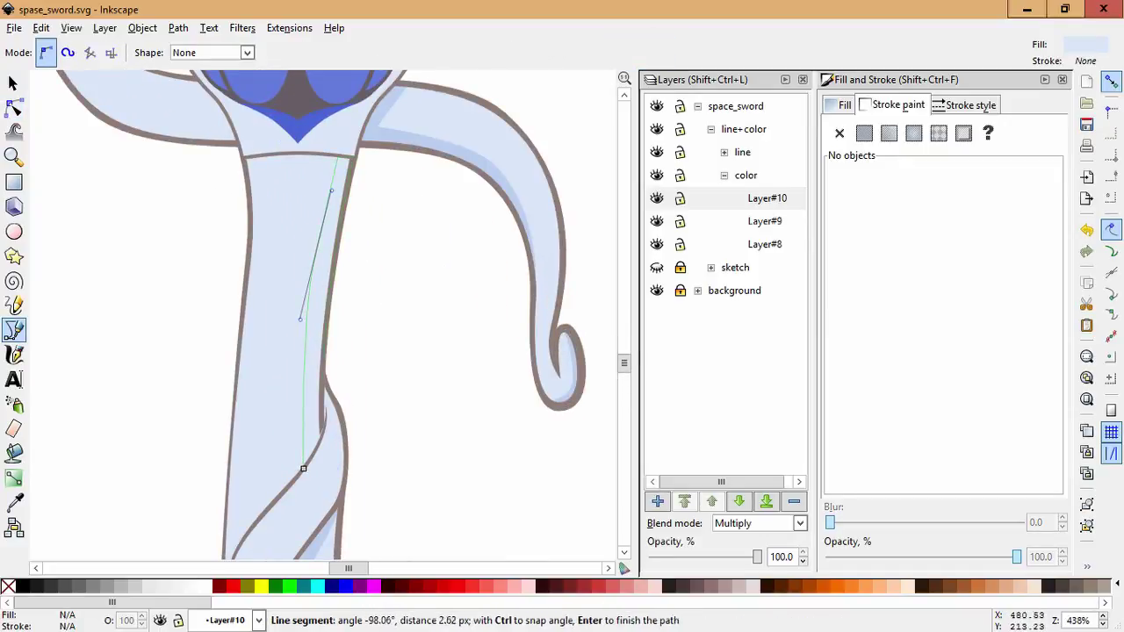
{"action": "key", "text": "Return"}
{"action": "key", "text": "n"}
{"action": "left_click", "coordinate": [325, 264]}
{"action": "key", "text": "Escape"}
Draw a dark blue crescent shadow along the lower and outer edge of the right oval gem and refine its nodes.
{"action": "scroll", "coordinate": [334, 316], "scroll_direction": "down", "scroll_amount": 5}
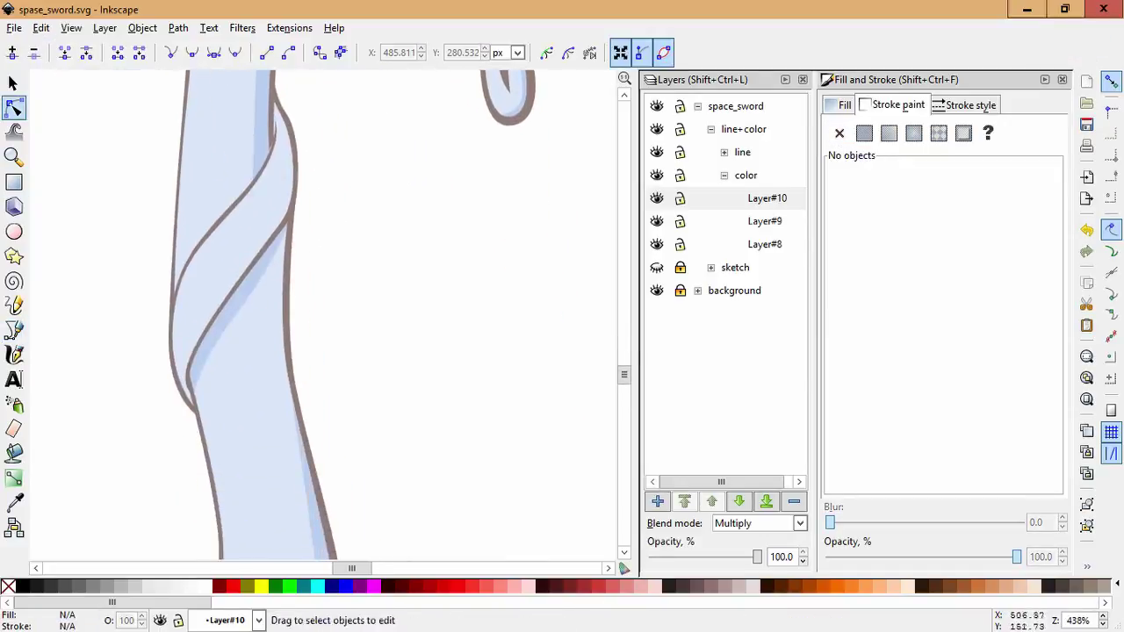
{"action": "scroll", "coordinate": [582, 395], "scroll_direction": "up", "scroll_amount": 1}
{"action": "scroll", "coordinate": [582, 395], "scroll_direction": "down", "scroll_amount": 3}
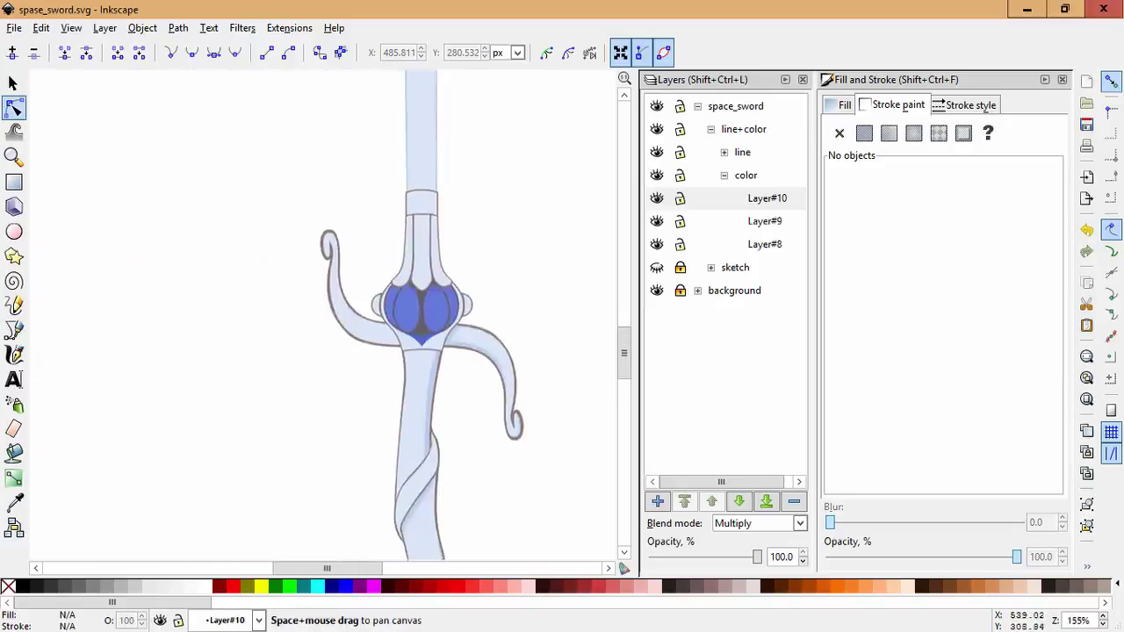
{"action": "key", "text": "b"}
{"action": "scroll", "coordinate": [504, 353], "scroll_direction": "up", "scroll_amount": 6}
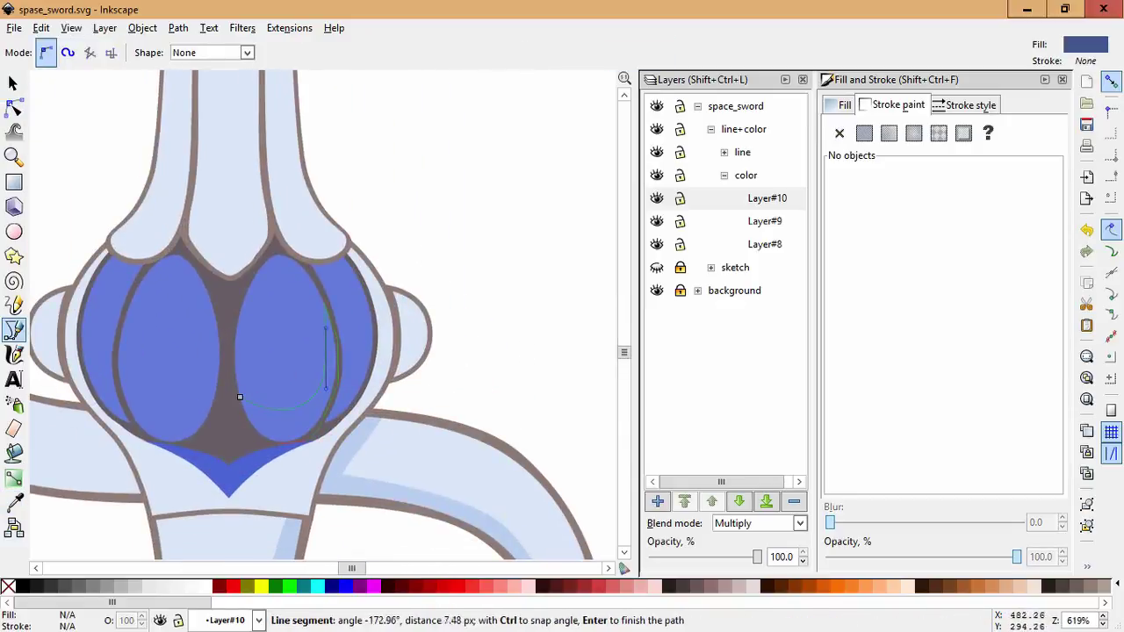
{"action": "left_click", "coordinate": [240, 397]}
{"action": "key", "text": "n"}
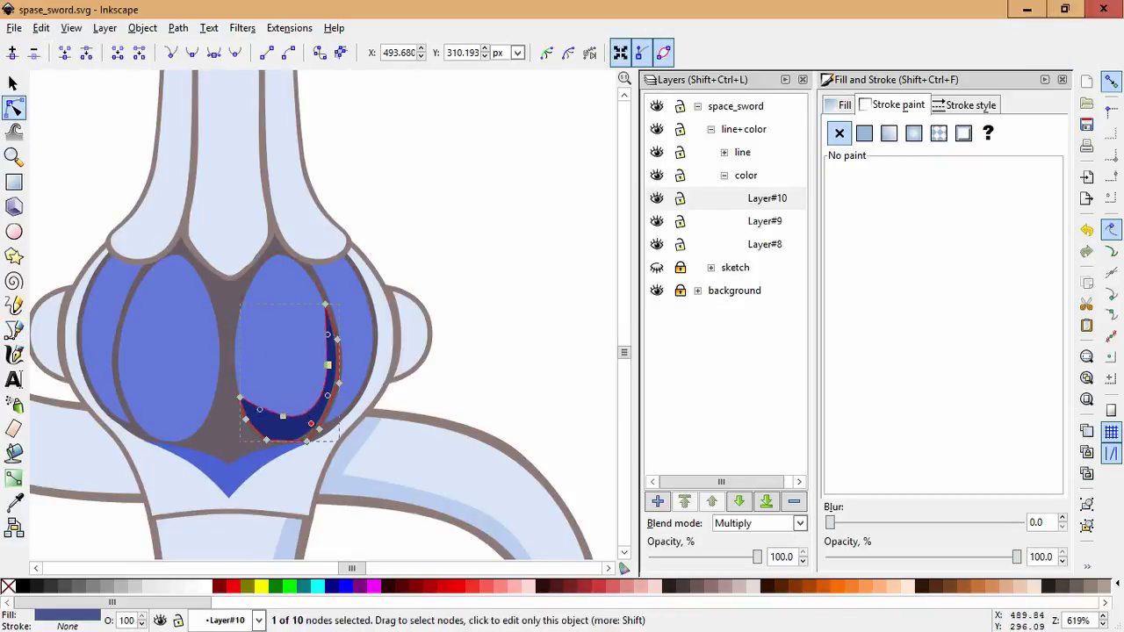
{"action": "scroll", "coordinate": [374, 453], "scroll_direction": "up", "scroll_amount": 2}
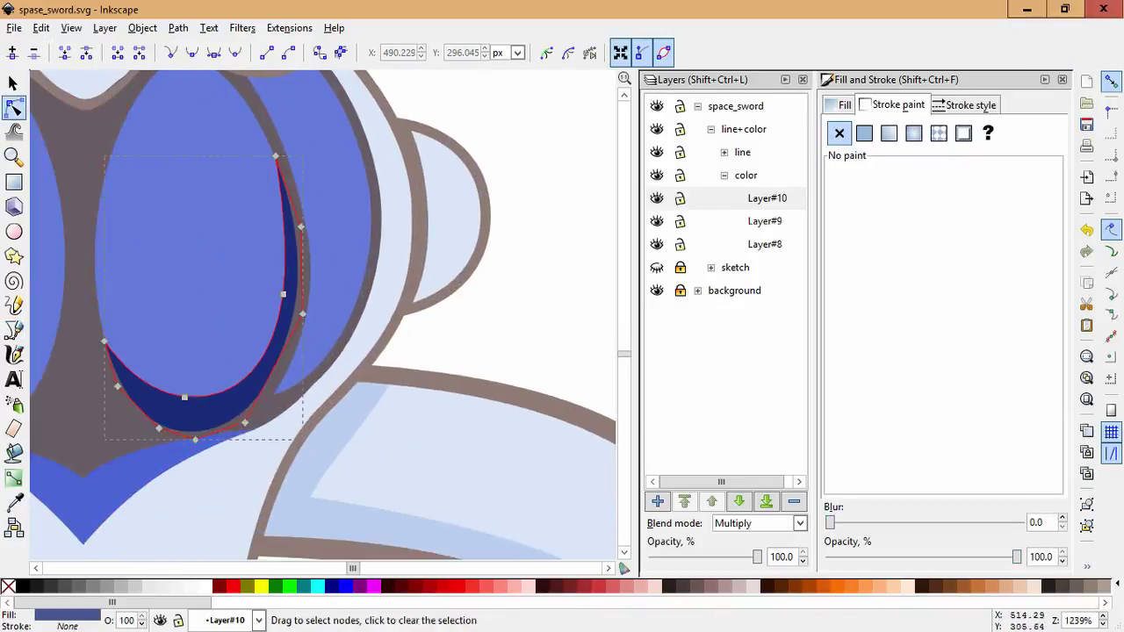
{"action": "scroll", "coordinate": [309, 109], "scroll_direction": "down", "scroll_amount": 1}
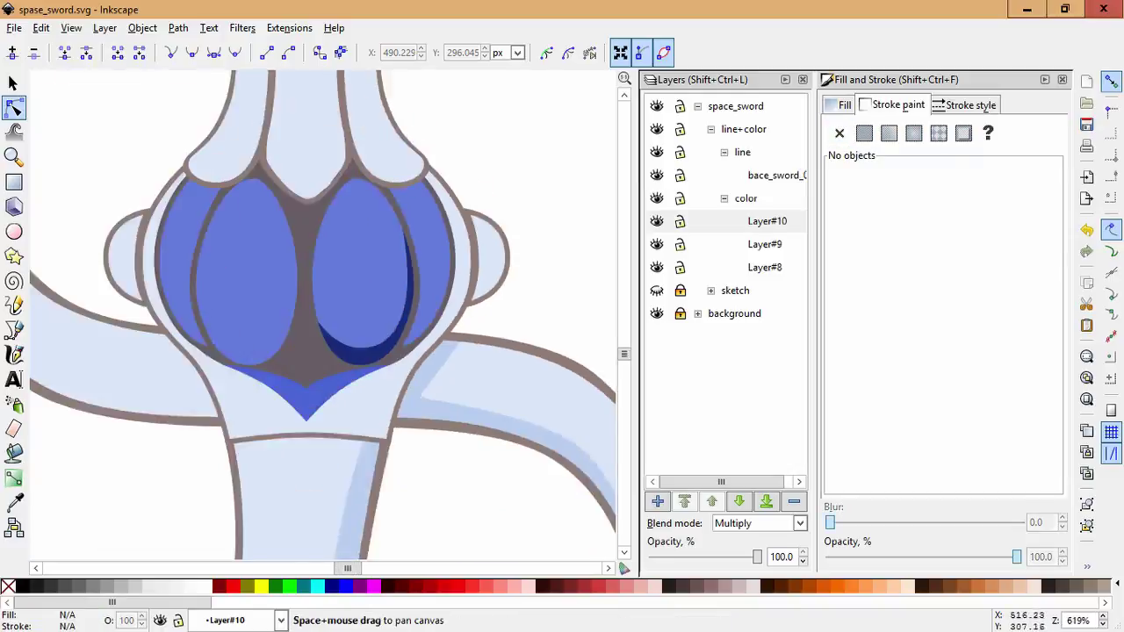
{"action": "scroll", "coordinate": [293, 132], "scroll_direction": "up", "scroll_amount": 1}
{"action": "key", "text": "Escape"}
Hide the shading layer Layer#10 and place a duplicate of the whole sword to the left of the original.
{"action": "scroll", "coordinate": [501, 300], "scroll_direction": "down", "scroll_amount": 3}
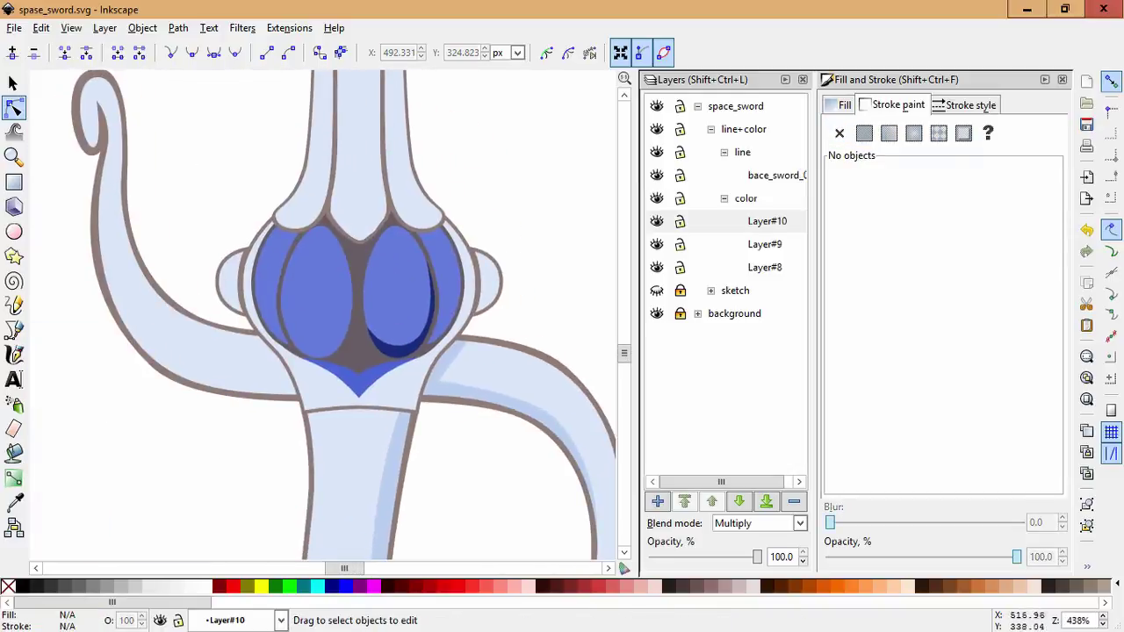
{"action": "scroll", "coordinate": [368, 425], "scroll_direction": "down", "scroll_amount": 6}
{"action": "left_click", "coordinate": [159, 620]}
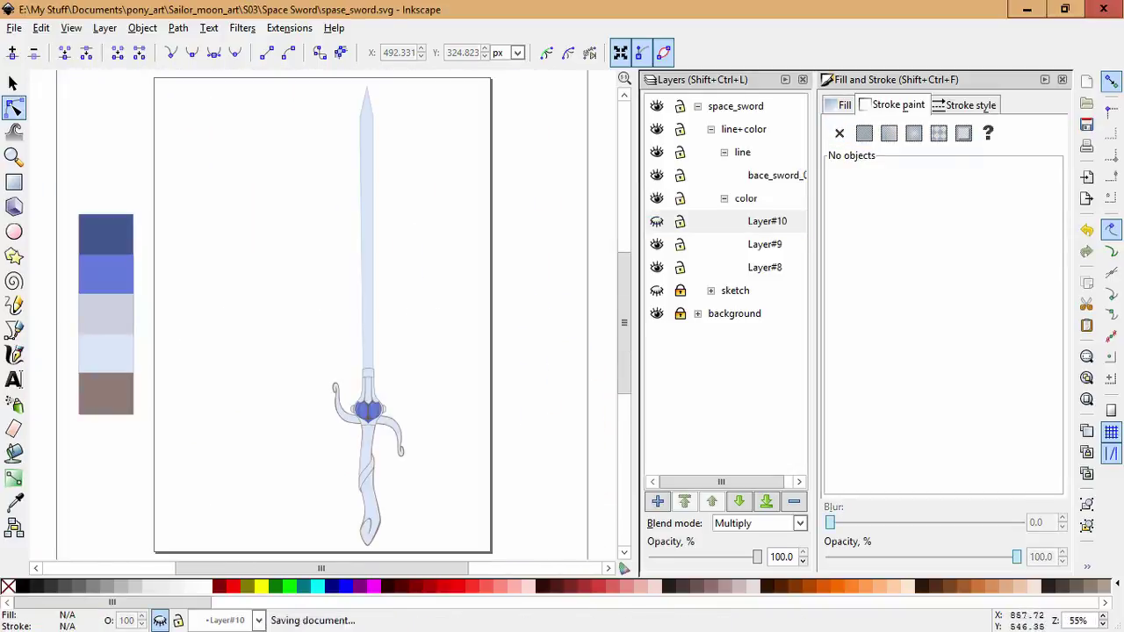
{"action": "key", "text": "s"}
{"action": "scroll", "coordinate": [425, 516], "scroll_direction": "down", "scroll_amount": 1}
{"action": "key", "text": "ctrl+alt+a"}
{"action": "left_click_drag", "start_coordinate": [378, 439], "coordinate": [309, 439]}
Expand the sketch group and show only Layer#5 with the curved-blade sword sketch.
{"action": "left_click", "coordinate": [710, 289]}
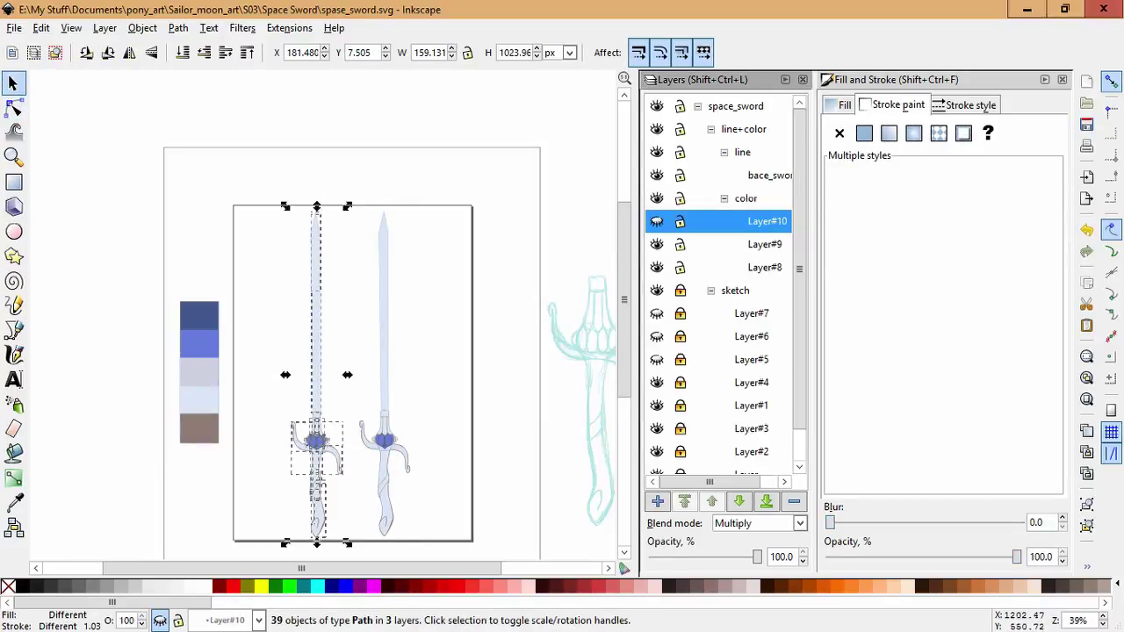
{"action": "key", "text": "Delete"}
{"action": "scroll", "coordinate": [719, 281], "scroll_direction": "down", "scroll_amount": 2}
{"action": "left_click", "coordinate": [657, 277], "text": "shift"}
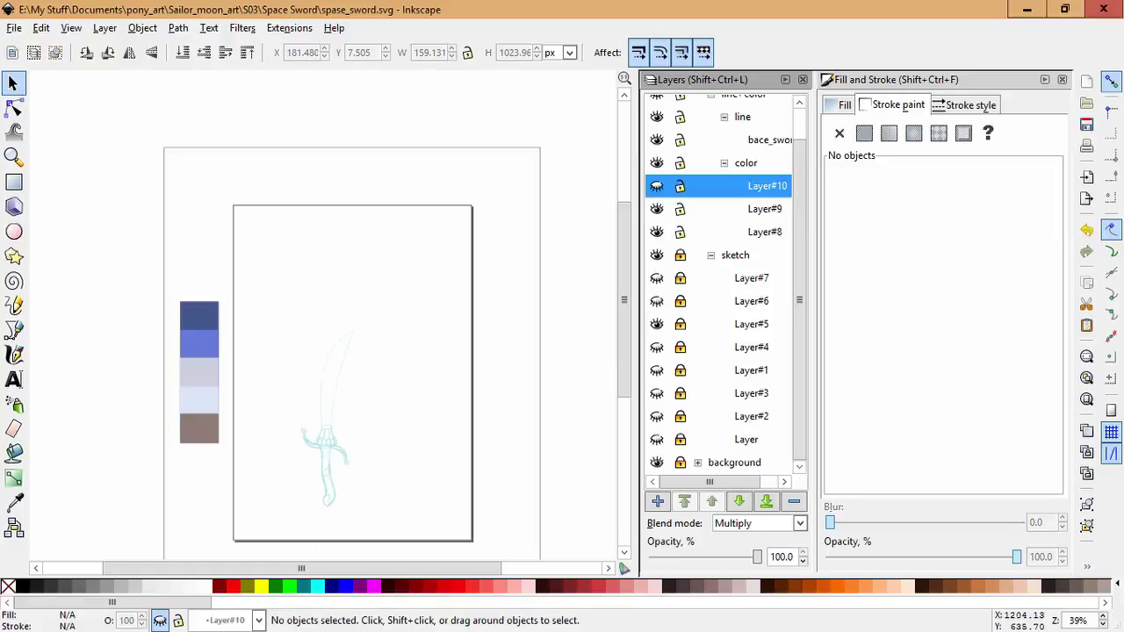
{"action": "key", "text": "ctrl+z"}
Move the duplicate sword over the curved-blade sketch.
{"action": "scroll", "coordinate": [369, 536], "scroll_direction": "up", "scroll_amount": 2}
{"action": "left_click_drag", "start_coordinate": [167, 244], "coordinate": [341, 501]}
{"action": "left_click_drag", "start_coordinate": [277, 313], "coordinate": [281, 246]}
{"action": "scroll", "coordinate": [298, 307], "scroll_direction": "up", "scroll_amount": 6}
{"action": "scroll", "coordinate": [341, 263], "scroll_direction": "down", "scroll_amount": 2}
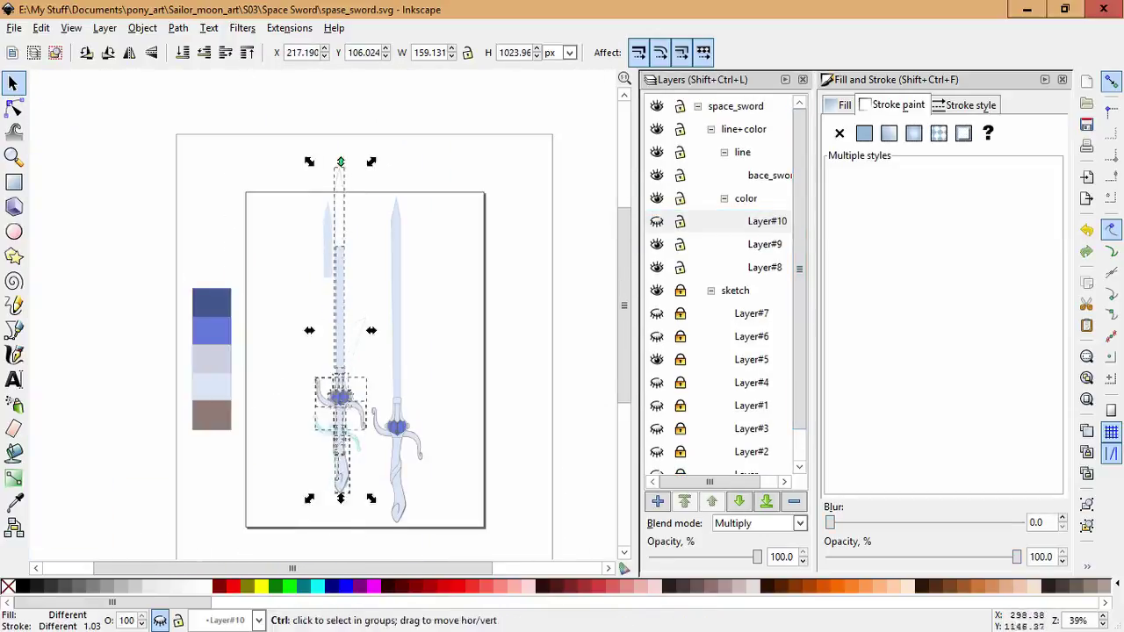
{"action": "scroll", "coordinate": [374, 506], "scroll_direction": "up", "scroll_amount": 3}
Select the duplicate's hilt and shorten it to match the sketch.
{"action": "scroll", "coordinate": [290, 351], "scroll_direction": "down", "scroll_amount": 3}
{"action": "left_click_drag", "start_coordinate": [184, 214], "coordinate": [377, 539]}
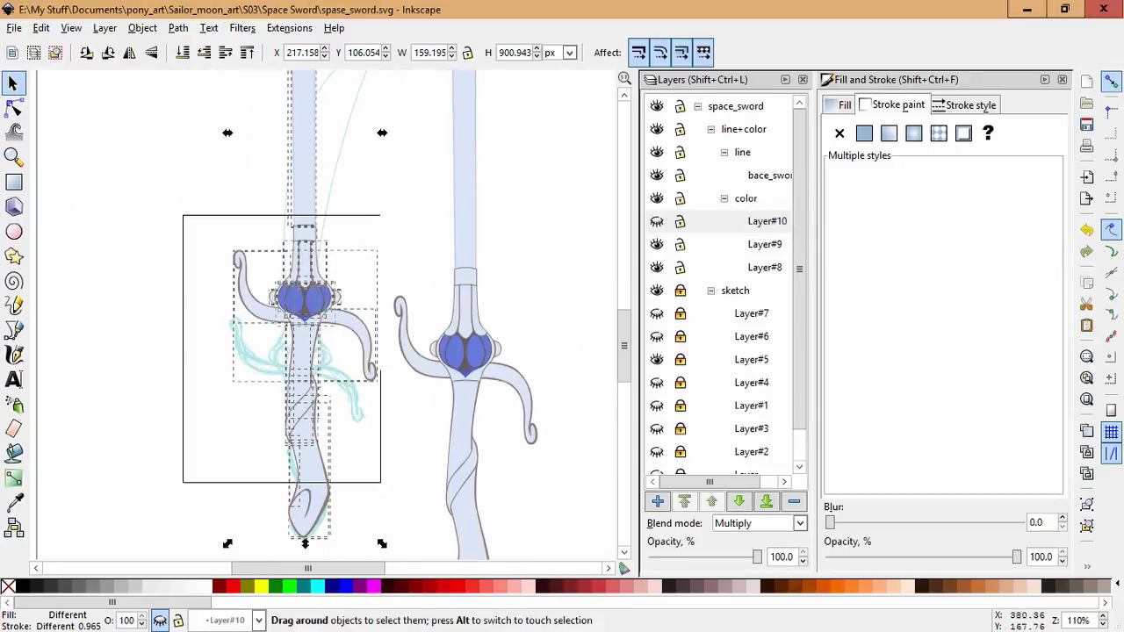
{"action": "left_click_drag", "start_coordinate": [281, 539], "coordinate": [281, 492]}
{"action": "key", "text": "Escape"}
Widen the duplicate's collar, neck and gem housing to fit the sketch.
{"action": "scroll", "coordinate": [290, 290], "scroll_direction": "up", "scroll_amount": 2}
{"action": "left_click", "coordinate": [279, 298]}
{"action": "mouse_move", "coordinate": [279, 329]}
{"action": "left_mouse_down"}
{"action": "mouse_move", "coordinate": [279, 348]}
{"action": "mouse_move", "coordinate": [290, 348]}
{"action": "left_mouse_up"}
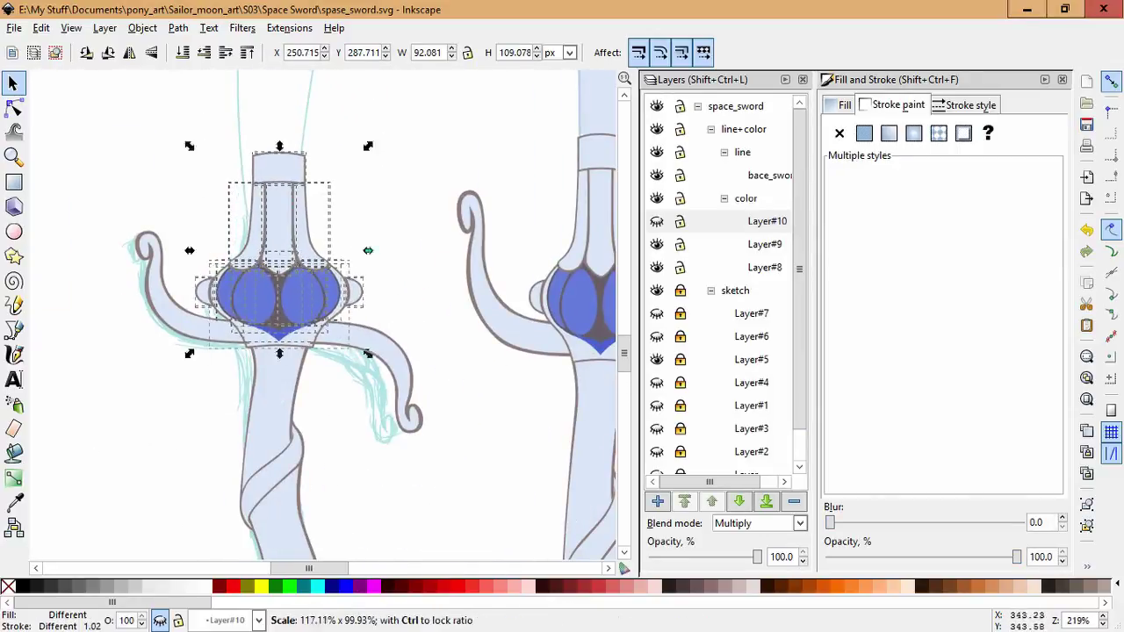
{"action": "key", "text": "Escape"}
Adjust the nodes of the duplicate guard's line art and mask to fit the widened gem housing.
{"action": "scroll", "coordinate": [324, 364], "scroll_direction": "up", "scroll_amount": 2}
{"action": "left_click", "coordinate": [308, 255]}
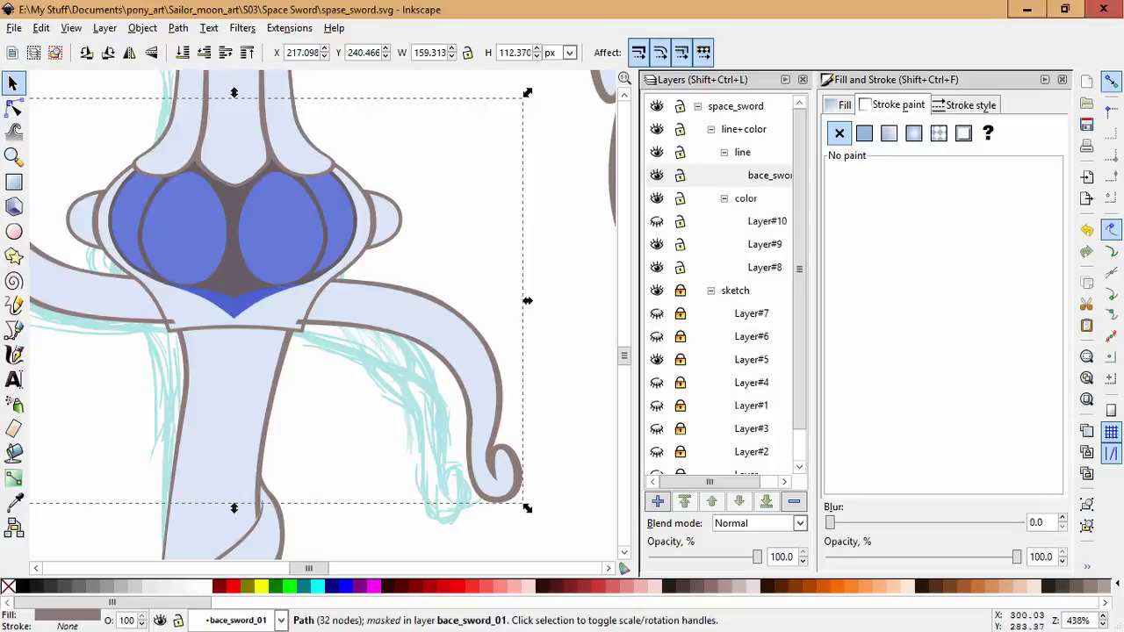
{"action": "left_click", "coordinate": [14, 107]}
{"action": "left_click", "coordinate": [142, 27]}
{"action": "key", "text": "Escape"}
{"action": "scroll", "coordinate": [290, 289], "scroll_direction": "up", "scroll_amount": 2}
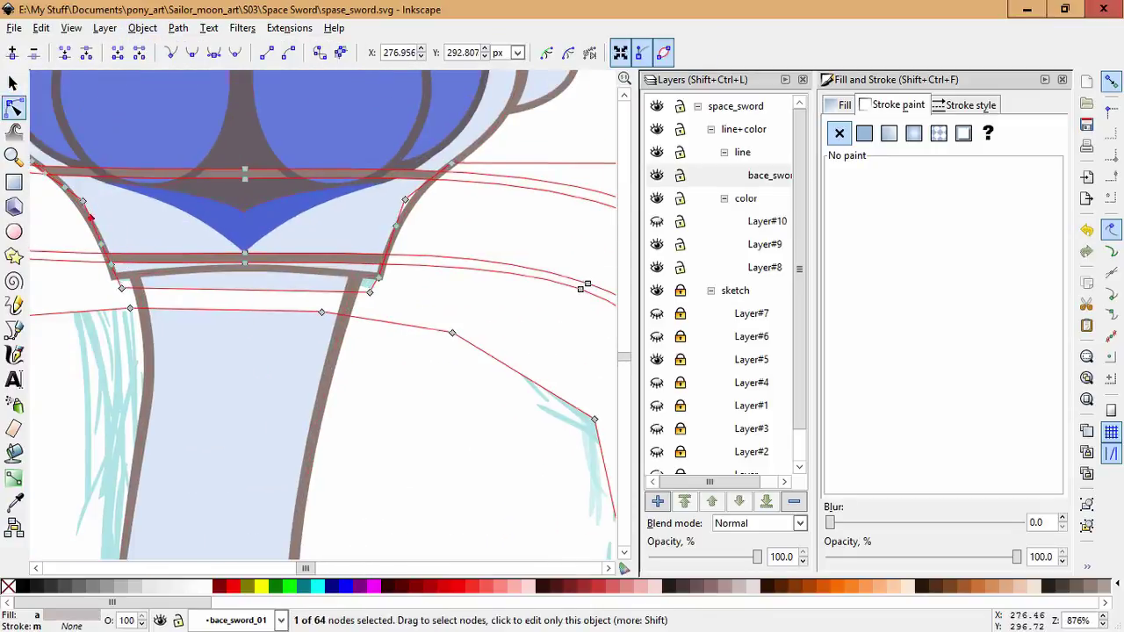
Remove the straight blade from the duplicate and shift its hilt down to line up with the sketched curved blade.
{"action": "scroll", "coordinate": [325, 316], "scroll_direction": "down", "scroll_amount": 7}
{"action": "key", "text": "Escape"}
{"action": "key", "text": "Escape"}
{"action": "key", "text": "s"}
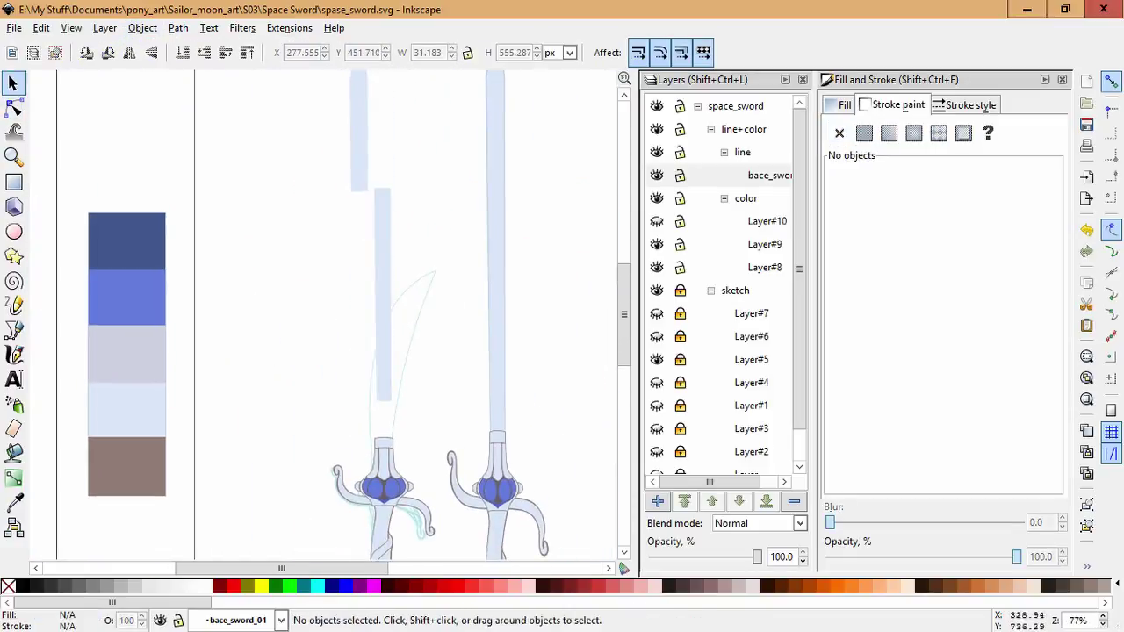
{"action": "scroll", "coordinate": [378, 457], "scroll_direction": "up", "scroll_amount": 2}
{"action": "scroll", "coordinate": [378, 352], "scroll_direction": "down", "scroll_amount": 1}
{"action": "left_click_drag", "start_coordinate": [180, 154], "coordinate": [412, 526]}
{"action": "left_click_drag", "start_coordinate": [298, 413], "coordinate": [292, 452]}
{"action": "scroll", "coordinate": [351, 351], "scroll_direction": "up", "scroll_amount": 1}
{"action": "key", "text": "Escape"}
{"action": "left_click_drag", "start_coordinate": [244, 209], "coordinate": [346, 325]}
{"action": "key", "text": "Escape"}
{"action": "key", "text": "ctrl+z"}
{"action": "key", "text": "s"}
{"action": "scroll", "coordinate": [351, 352], "scroll_direction": "down", "scroll_amount": 3}
{"action": "left_click_drag", "start_coordinate": [152, 171], "coordinate": [434, 486]}
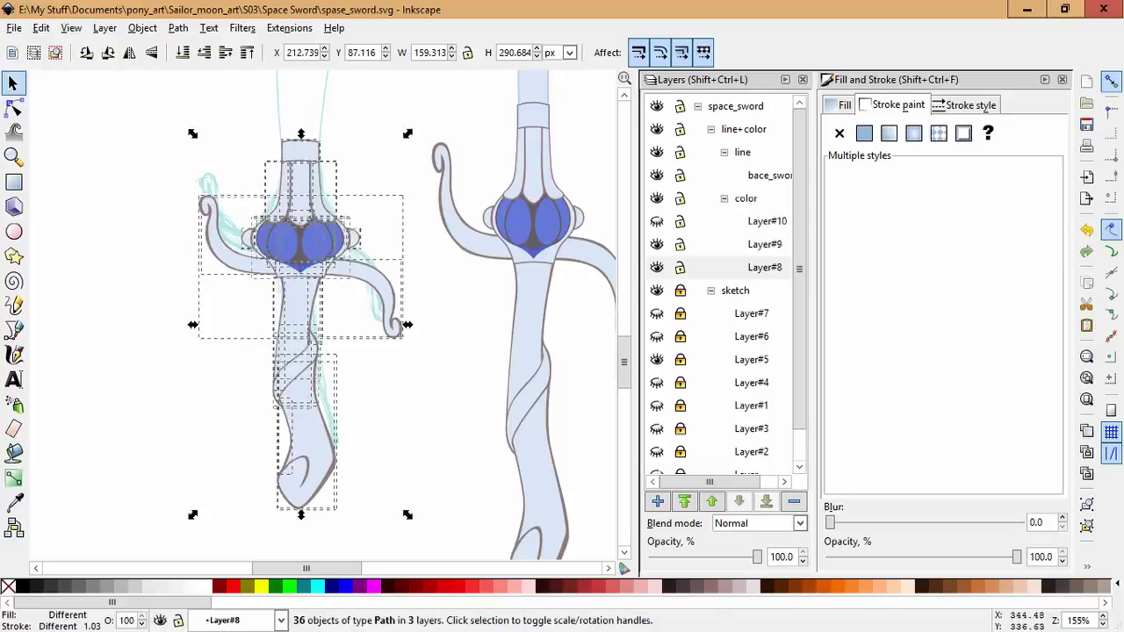
{"action": "key", "text": "Escape"}
Adjust the height of the collar and neck above the duplicate's gem housing to match the sketch.
{"action": "scroll", "coordinate": [351, 352], "scroll_direction": "up", "scroll_amount": 3}
{"action": "key", "text": "b"}
{"action": "scroll", "coordinate": [351, 351], "scroll_direction": "up", "scroll_amount": 1}
{"action": "scroll", "coordinate": [352, 351], "scroll_direction": "down", "scroll_amount": 2}
{"action": "key", "text": "s"}
{"action": "left_click", "coordinate": [225, 387]}
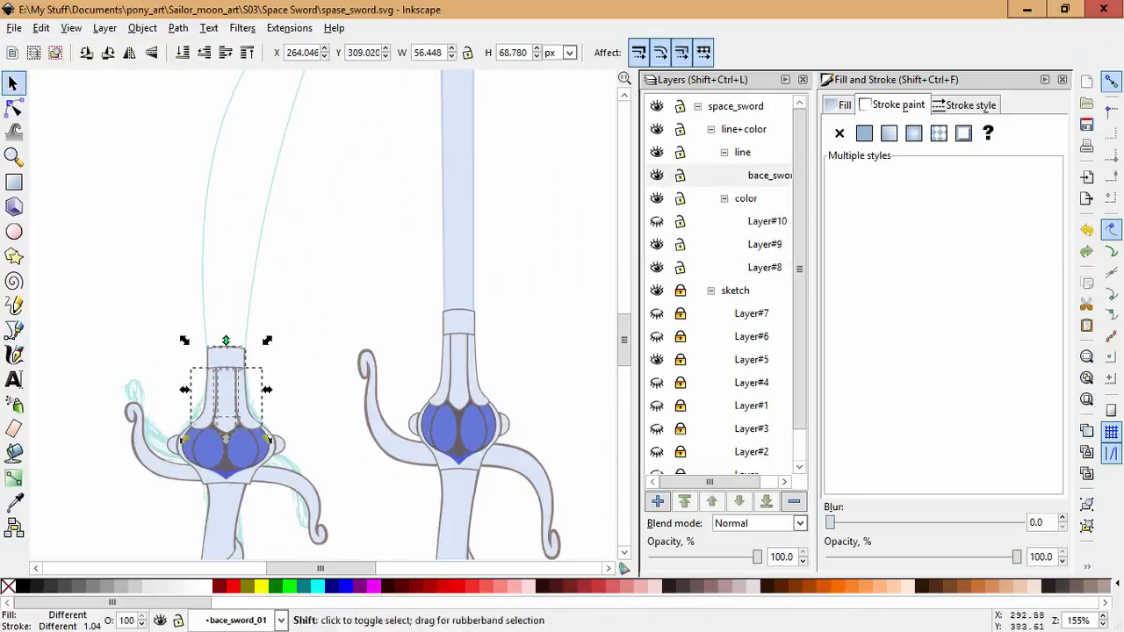
{"action": "key", "text": "Escape"}
Scale the dark gem frame slightly shorter and adjust its upper nodes to follow the neck's lower edge.
{"action": "scroll", "coordinate": [246, 369], "scroll_direction": "up", "scroll_amount": 4}
{"action": "left_click_drag", "start_coordinate": [265, 295], "coordinate": [265, 320]}
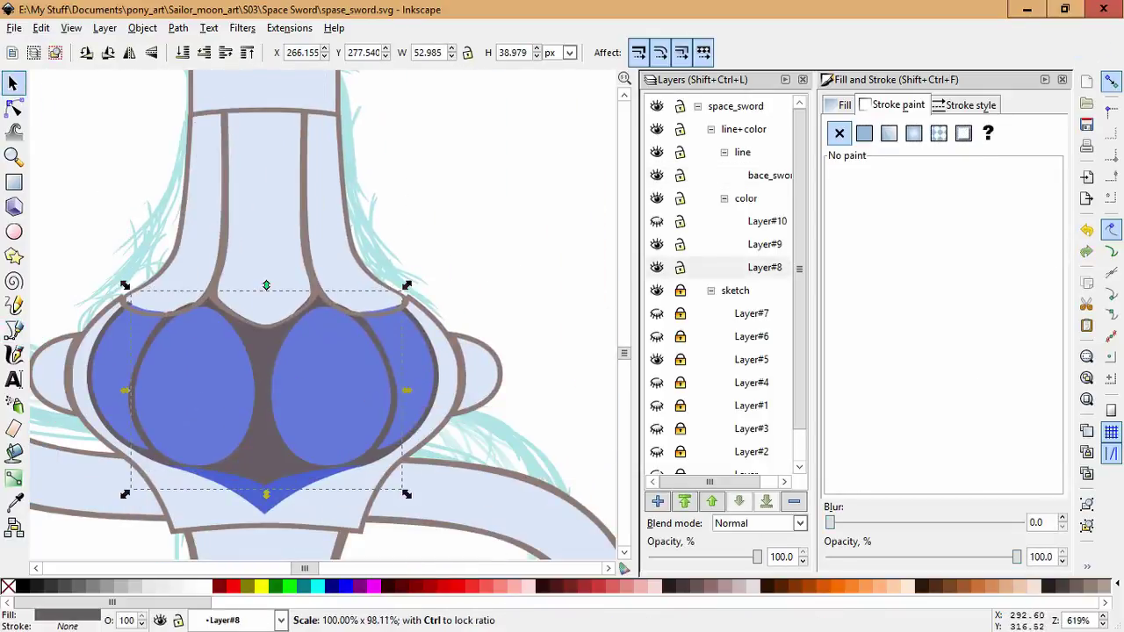
{"action": "scroll", "coordinate": [352, 409], "scroll_direction": "up", "scroll_amount": 2}
{"action": "key", "text": "n"}
{"action": "scroll", "coordinate": [223, 216], "scroll_direction": "up", "scroll_amount": 2}
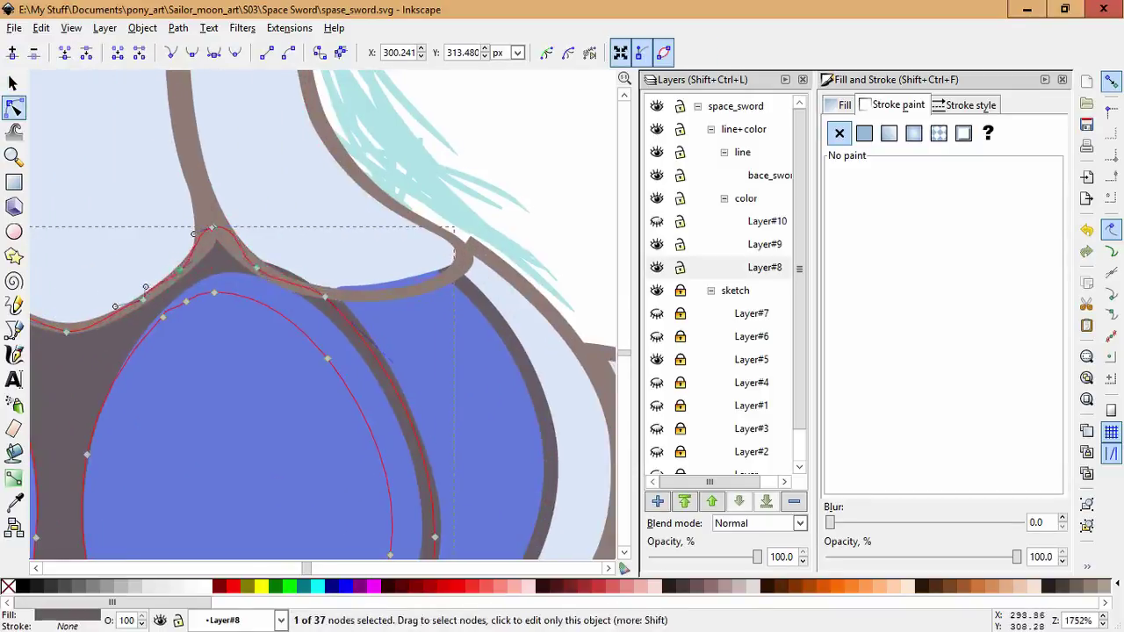
Reshape the outer tips of the neck's left and right flared pieces so their line art meets the gem housing.
{"action": "scroll", "coordinate": [175, 264], "scroll_direction": "up", "scroll_amount": 3}
{"action": "left_click", "coordinate": [110, 295]}
{"action": "left_click", "coordinate": [110, 290]}
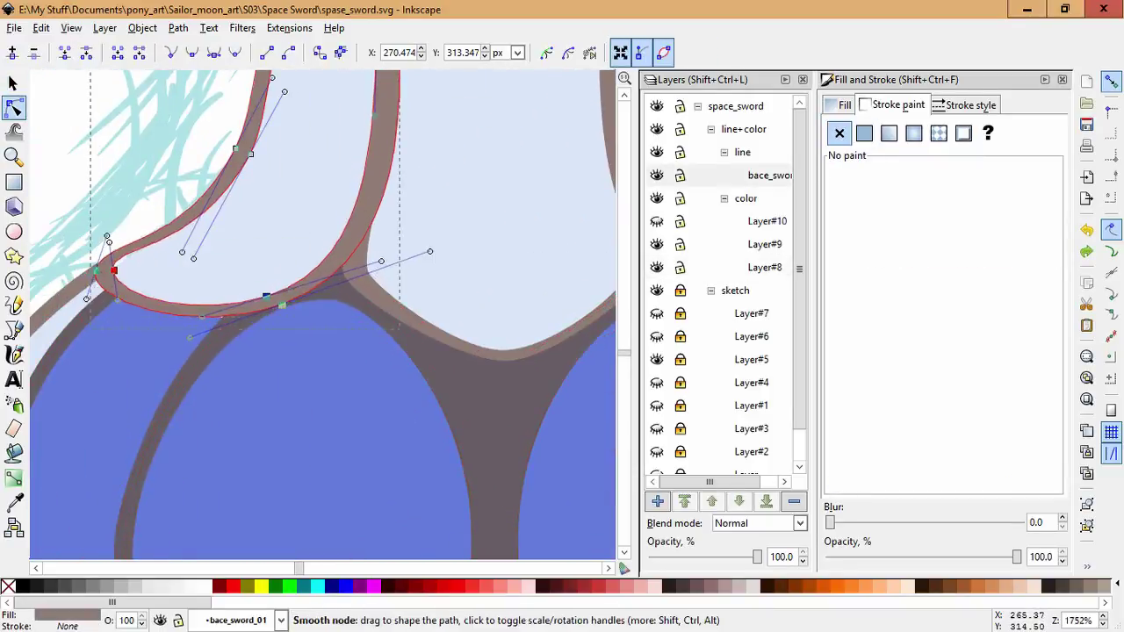
{"action": "left_click", "coordinate": [251, 313]}
{"action": "scroll", "coordinate": [516, 264], "scroll_direction": "right", "scroll_amount": 5}
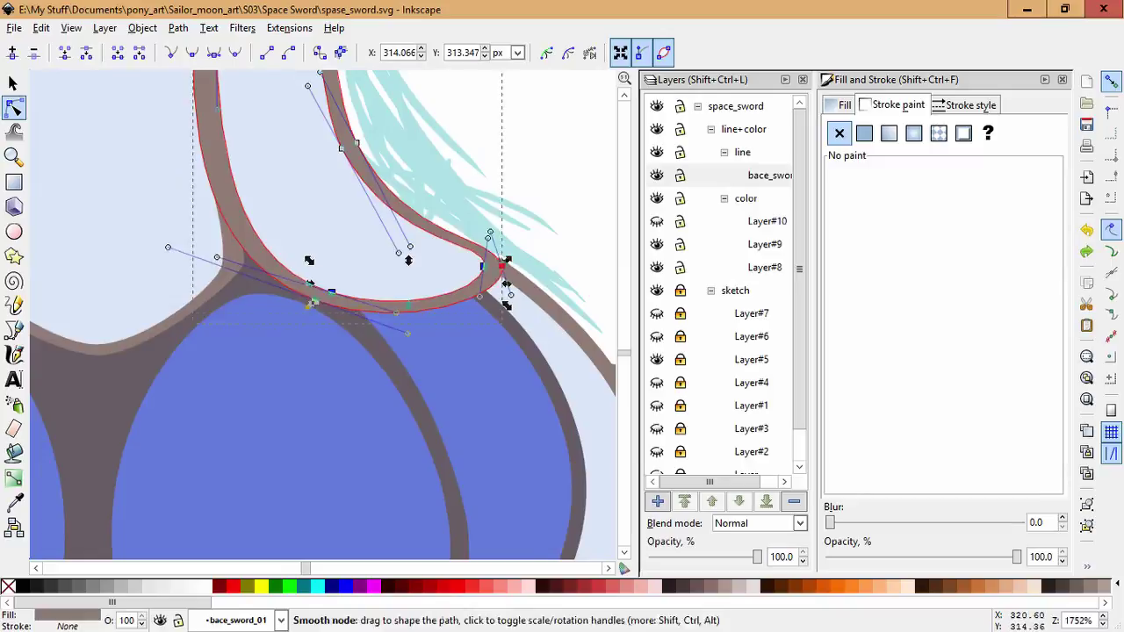
{"action": "key", "text": "Escape"}
Draw the curved blade's outline along the sketch, from the collar up to the tip and back.
{"action": "scroll", "coordinate": [354, 504], "scroll_direction": "down", "scroll_amount": 5}
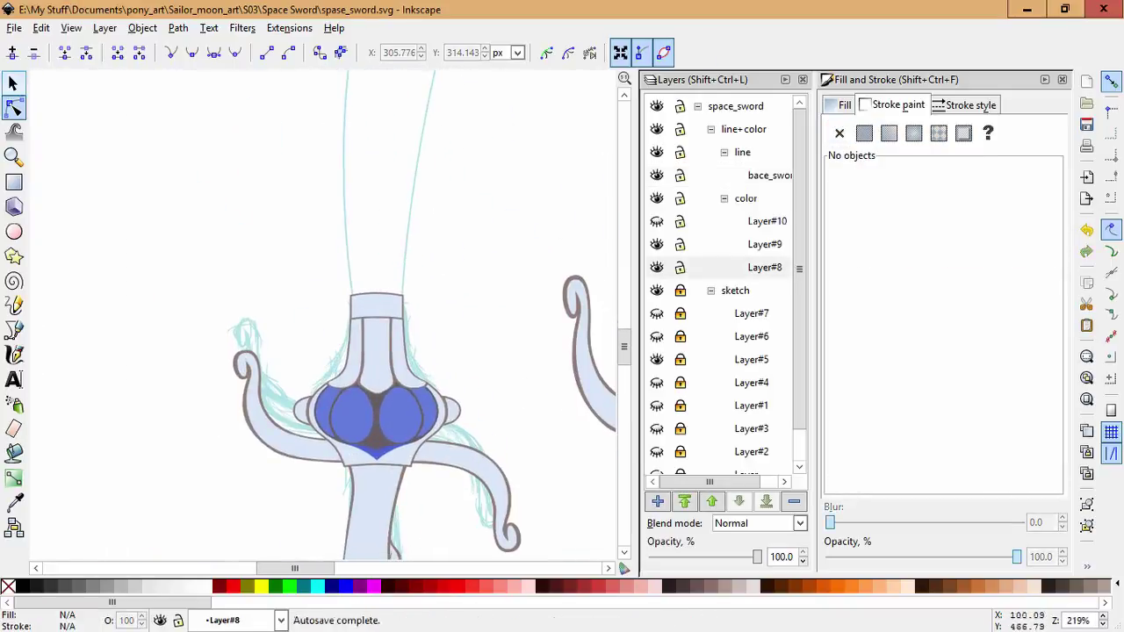
{"action": "left_click", "coordinate": [386, 419]}
{"action": "key", "text": "Escape"}
{"action": "scroll", "coordinate": [473, 334], "scroll_direction": "down", "scroll_amount": 3}
{"action": "key", "text": "b"}
{"action": "left_click", "coordinate": [363, 399]}
{"action": "mouse_move", "coordinate": [446, 133]}
{"action": "left_mouse_down"}
{"action": "mouse_move", "coordinate": [559, 107]}
{"action": "mouse_move", "coordinate": [550, 92]}
{"action": "left_mouse_up"}
{"action": "double_click", "coordinate": [386, 398]}
{"action": "left_click", "coordinate": [387, 398]}
{"action": "double_click", "coordinate": [438, 141]}
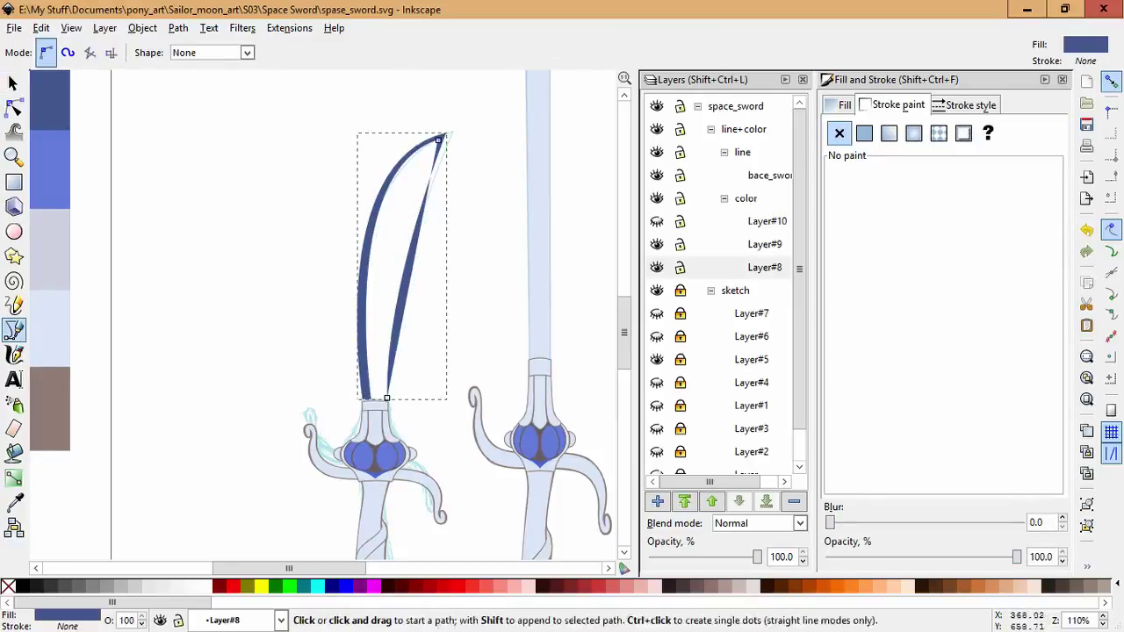
Recolor the curved blade's outline with the light blue b9cfe9ff sampled from the long sword's blade edge.
{"action": "key", "text": "d"}
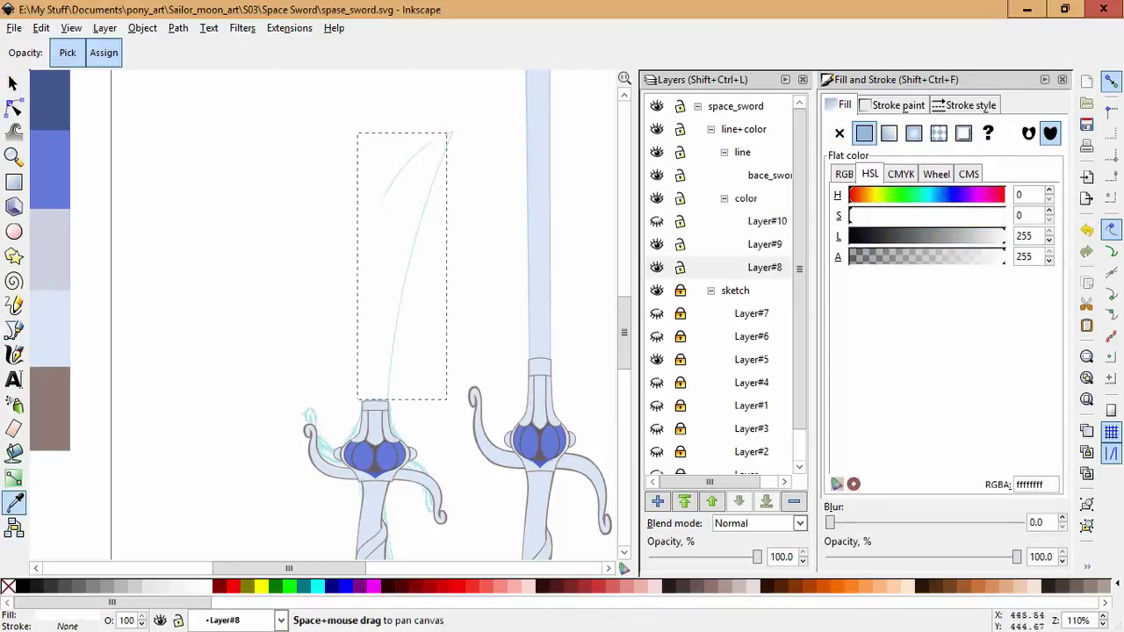
{"action": "scroll", "coordinate": [550, 332], "scroll_direction": "up", "scroll_amount": 6}
{"action": "left_click", "coordinate": [457, 307]}
{"action": "scroll", "coordinate": [457, 351], "scroll_direction": "down", "scroll_amount": 5}
Adjust the blade outline's nodes to meet the collar and form an even, thin edge up to the tip.
{"action": "key", "text": "n"}
{"action": "scroll", "coordinate": [455, 494], "scroll_direction": "up", "scroll_amount": 4}
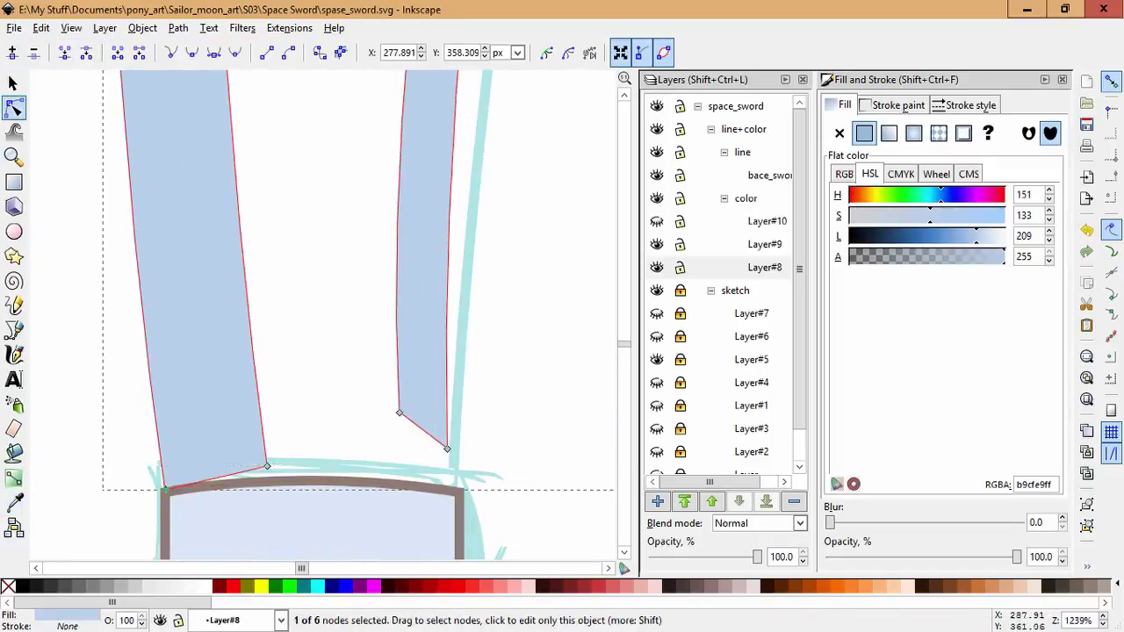
{"action": "scroll", "coordinate": [456, 493], "scroll_direction": "down", "scroll_amount": 6}
{"action": "left_click", "coordinate": [488, 157]}
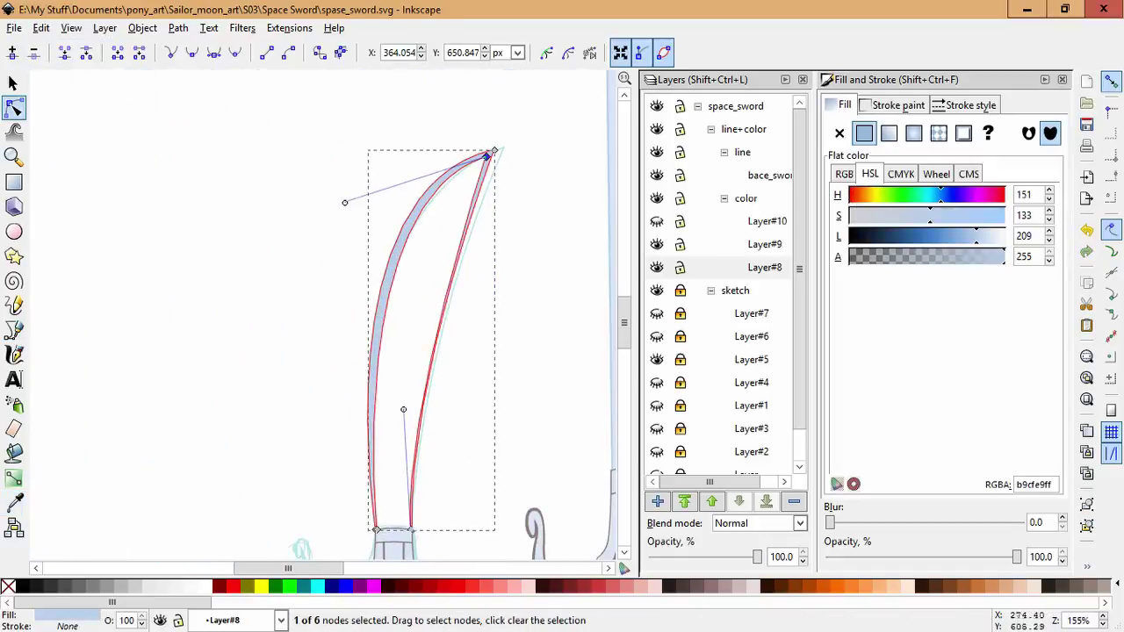
{"action": "left_click_drag", "start_coordinate": [486, 151], "coordinate": [494, 149]}
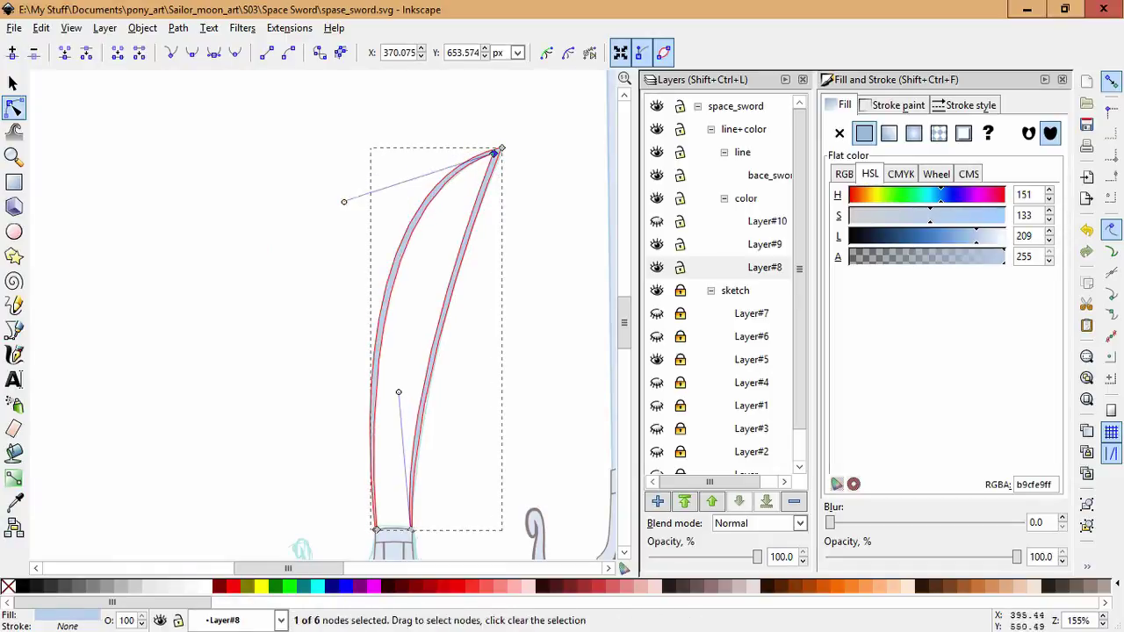
{"action": "left_click", "coordinate": [428, 262]}
Bucket-fill the curved blade's interior with the pale blue metal color and hide the sketch layer.
{"action": "scroll", "coordinate": [428, 262], "scroll_direction": "down", "scroll_amount": 2}
{"action": "key", "text": "shift+F7"}
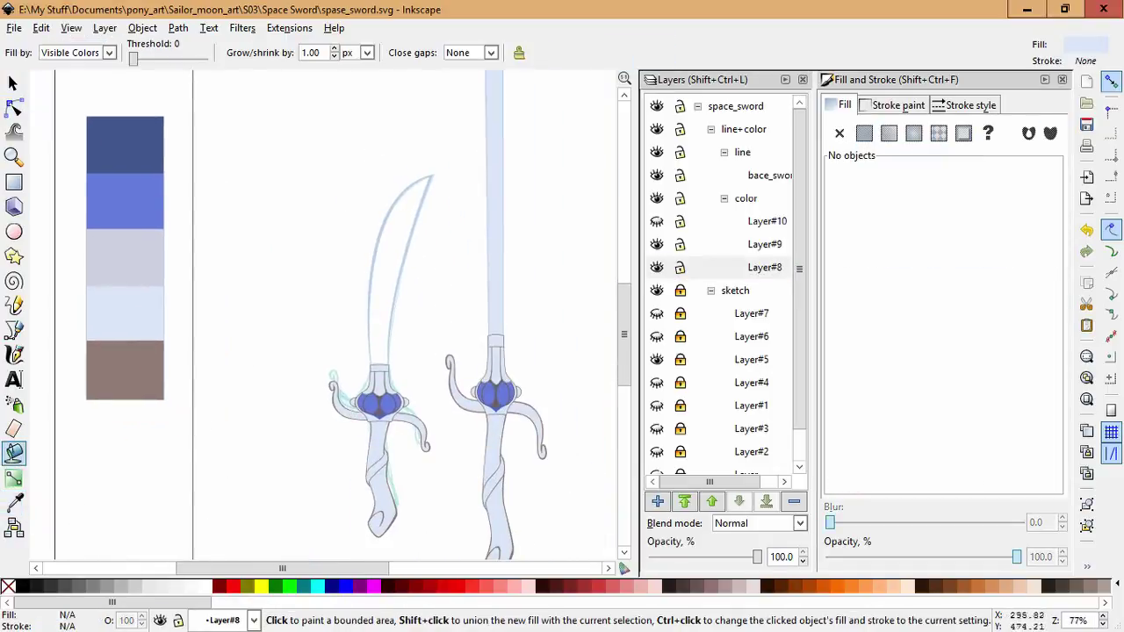
{"action": "key", "text": "s"}
{"action": "key", "text": "Escape"}
{"action": "key", "text": "5"}
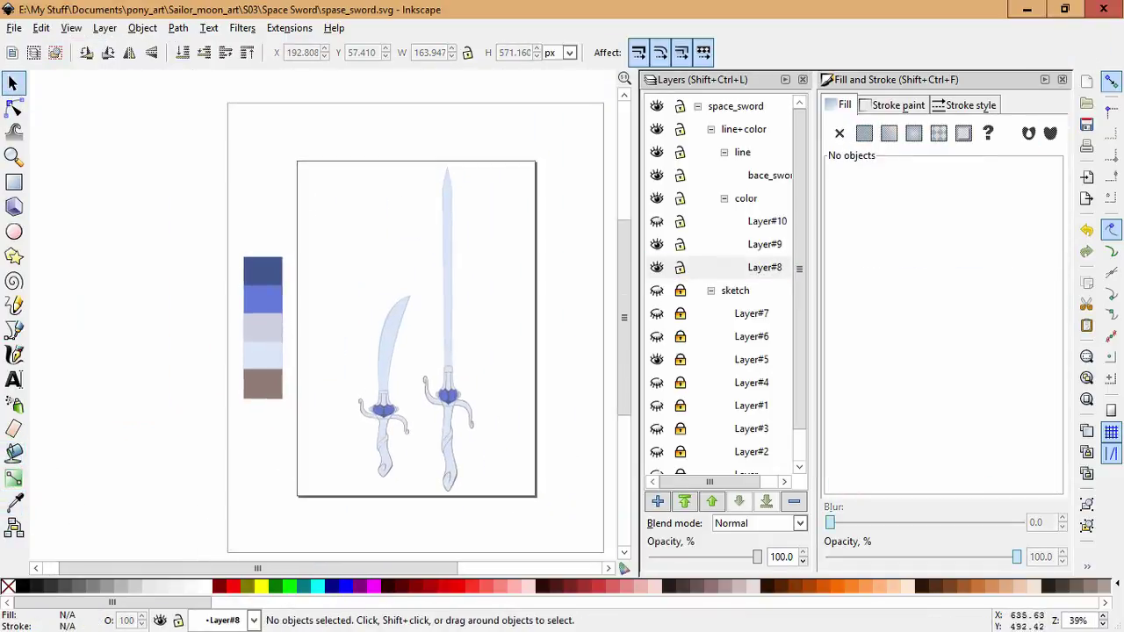
Select the curved sword and move it farther left of the long sword on the page.
{"action": "key", "text": "ctrl+alt+a"}
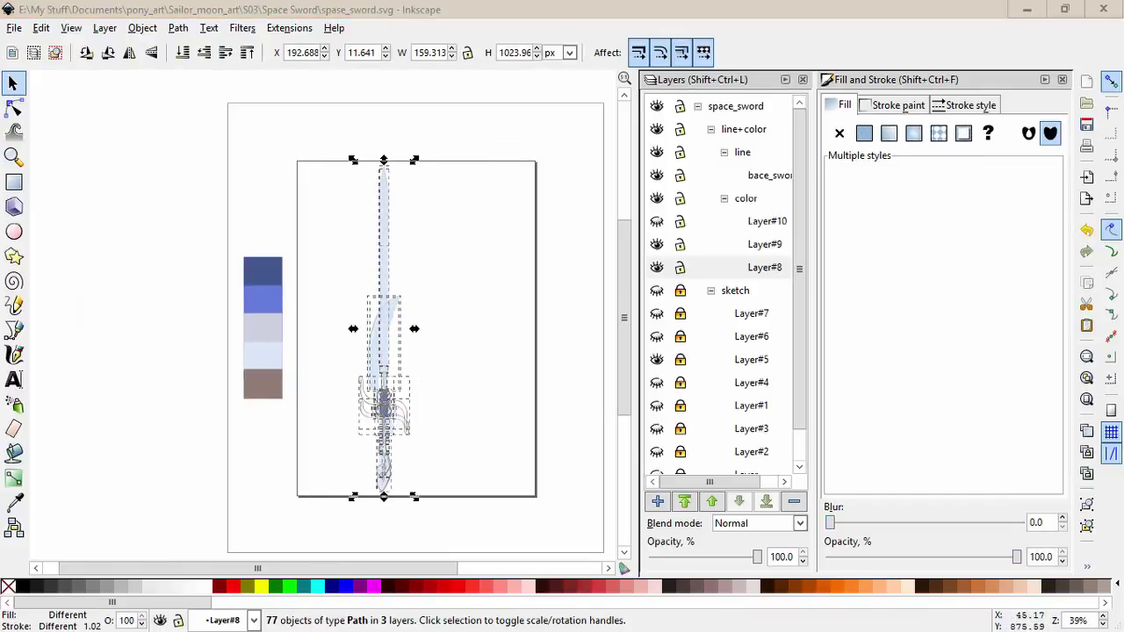
{"action": "left_click_drag", "start_coordinate": [339, 186], "coordinate": [387, 509]}
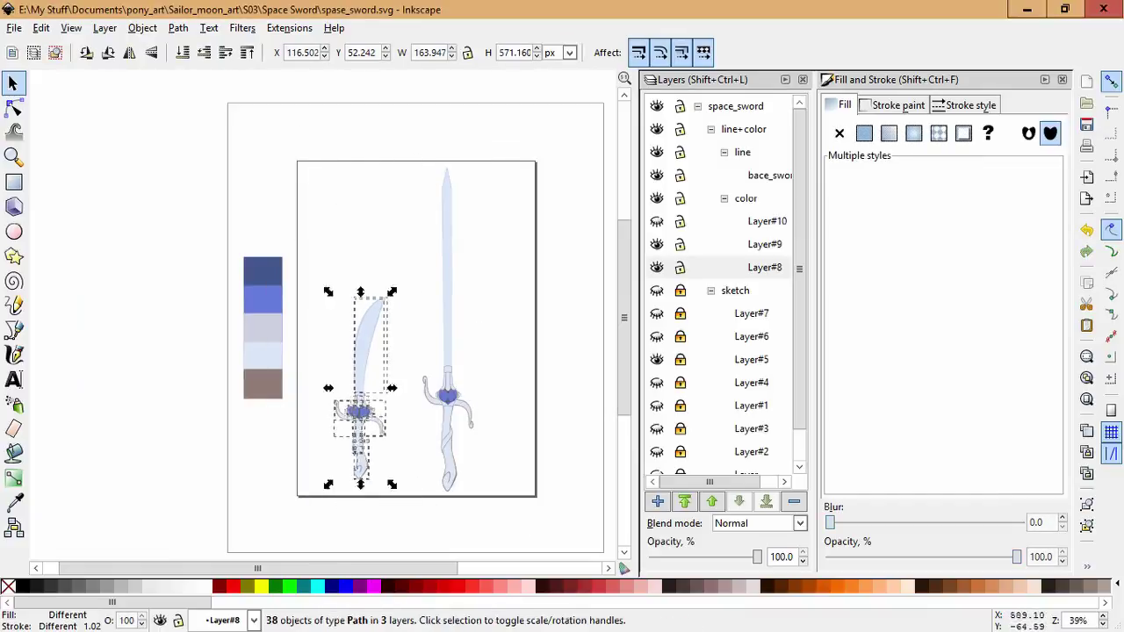
{"action": "key", "text": "ctrl+alt+a"}
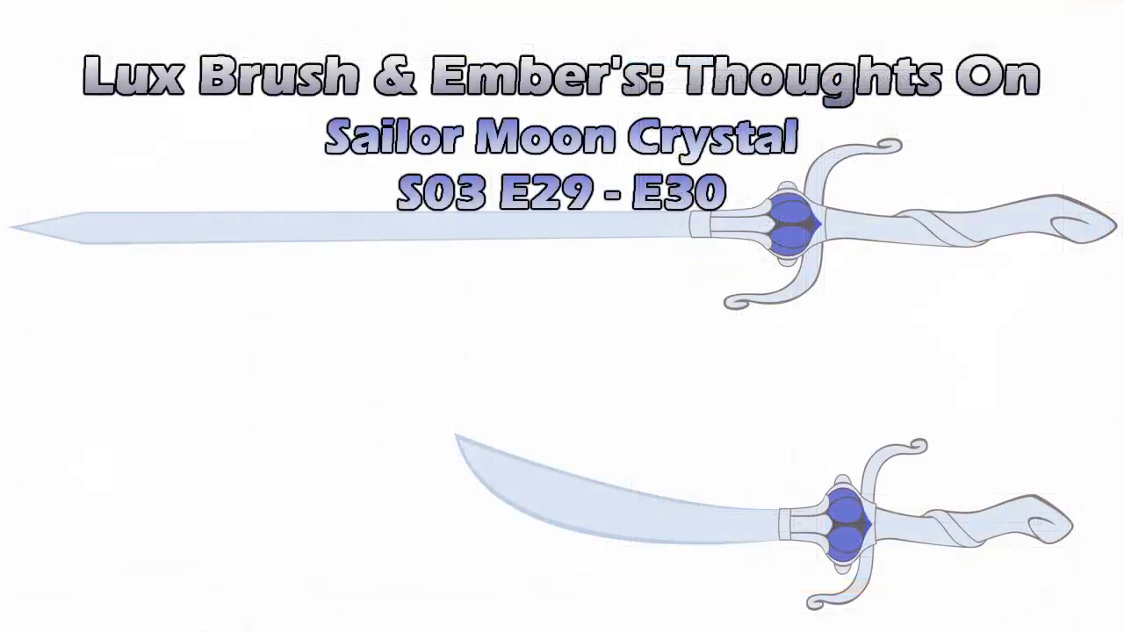